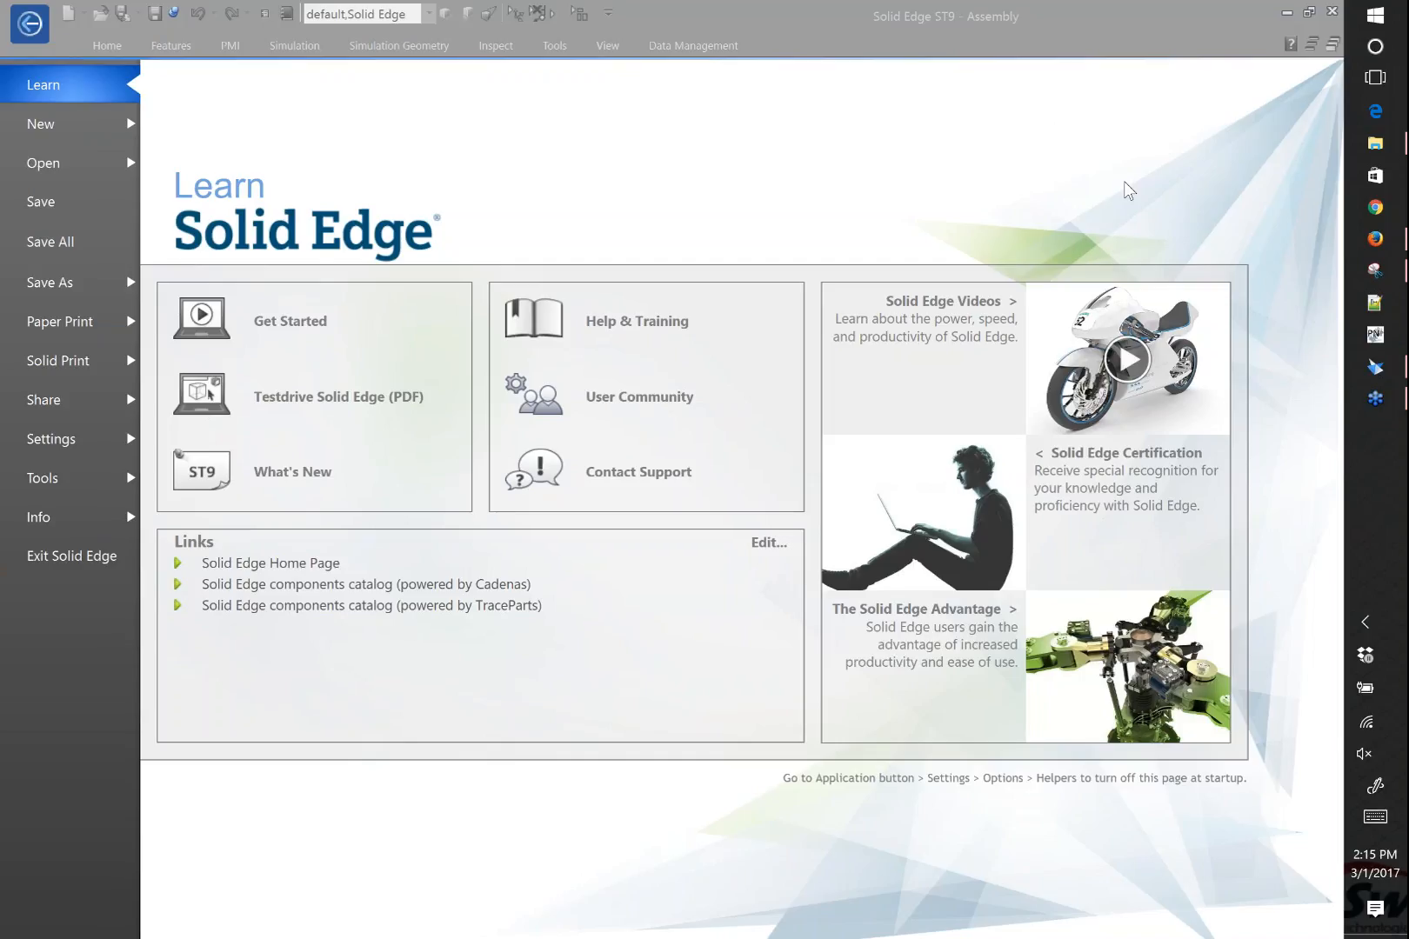
Switch to File Explorer and look through the Work In Progress and Released folders inside MasterMover, including the released part files
{"action": "left_click", "coordinate": [1374, 144]}
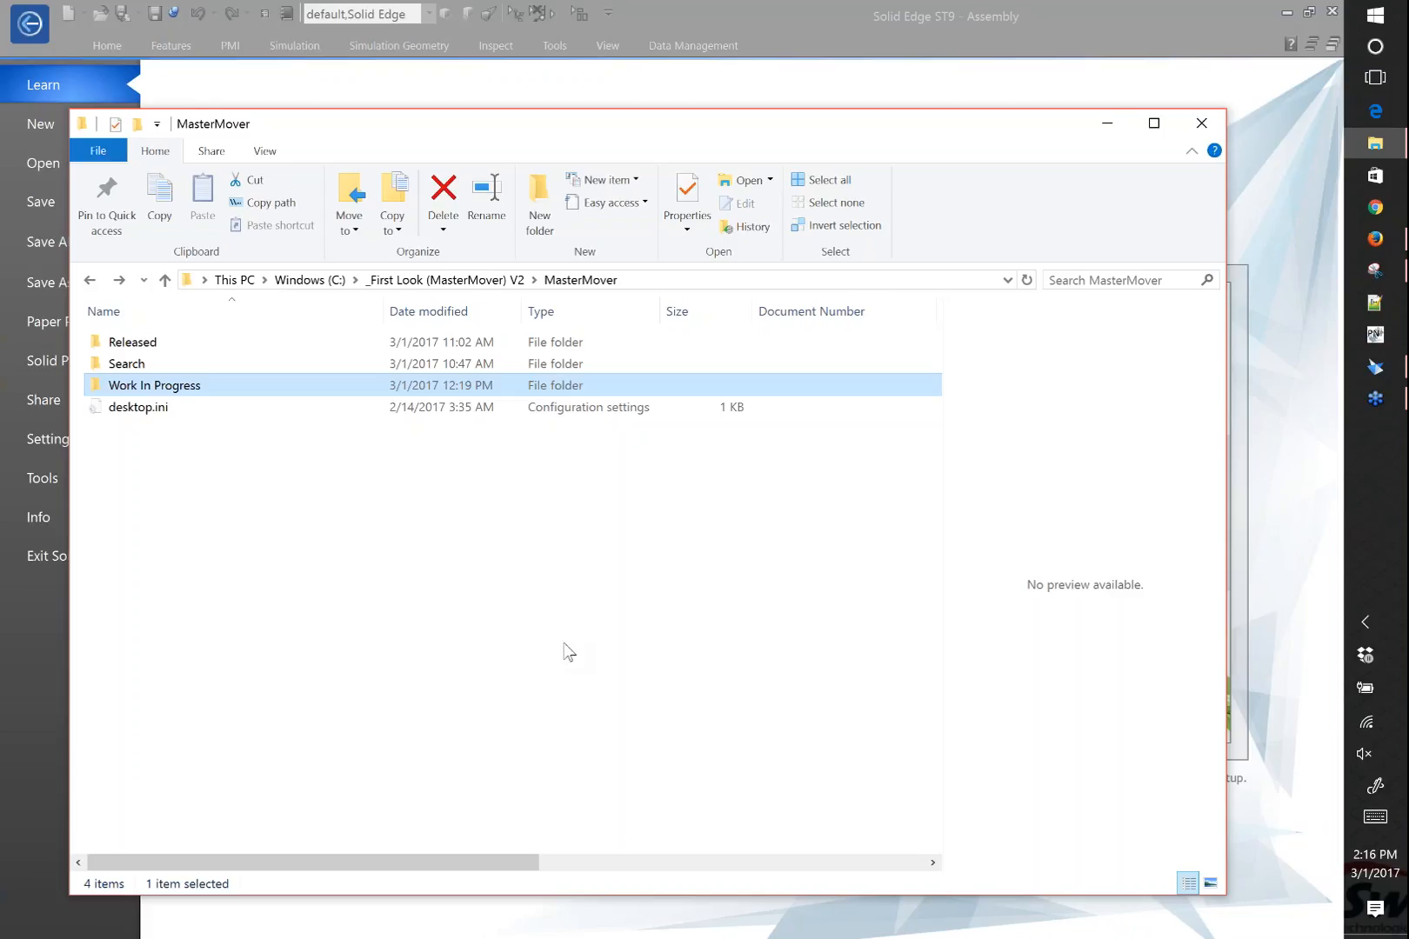
{"action": "double_click", "coordinate": [418, 387]}
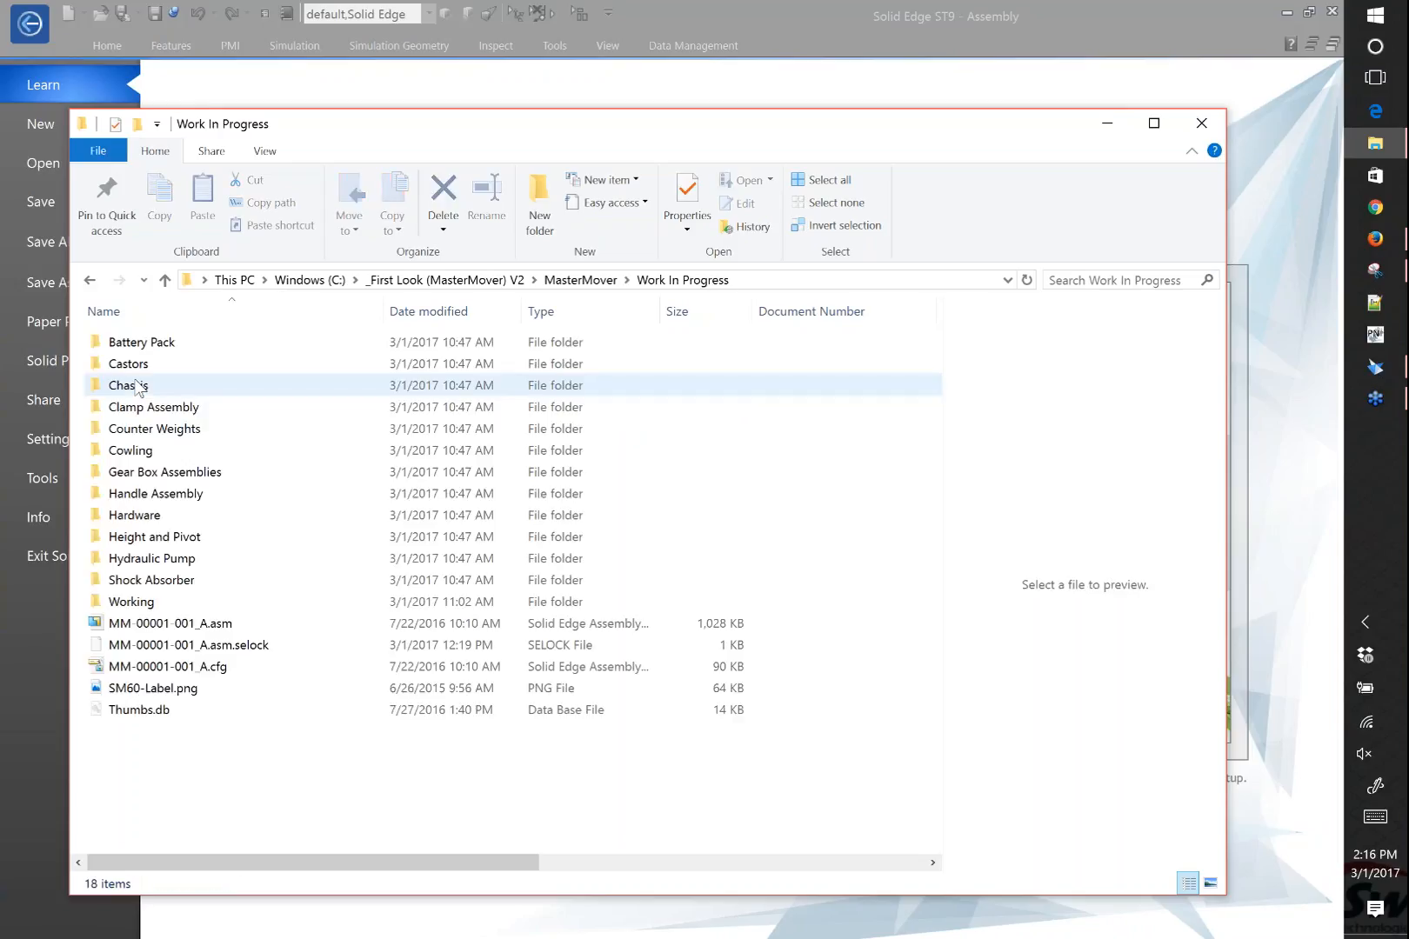
{"action": "left_click", "coordinate": [89, 280]}
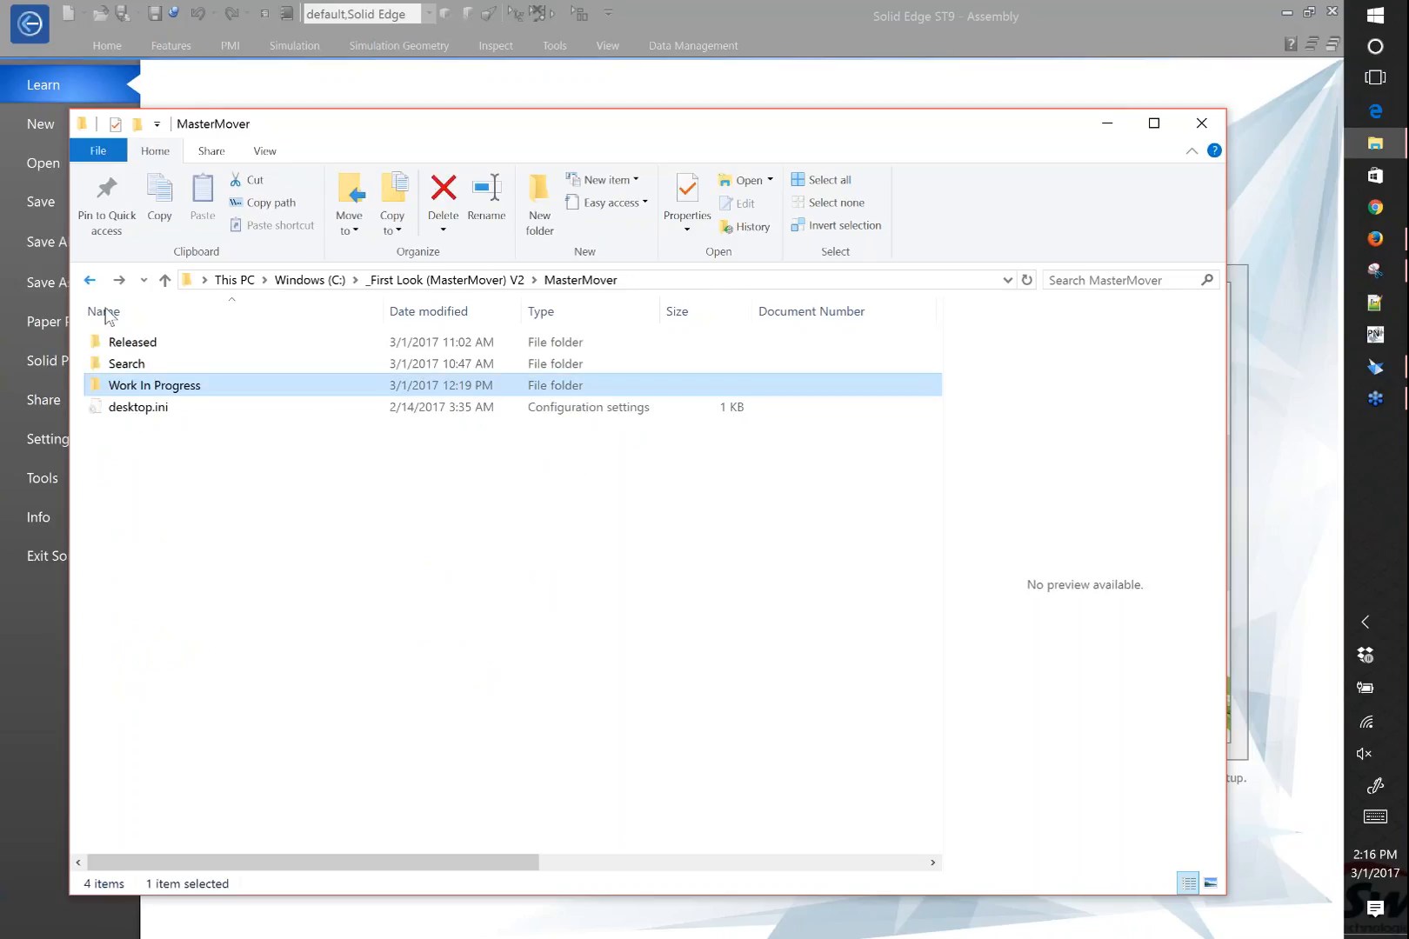
{"action": "double_click", "coordinate": [129, 343]}
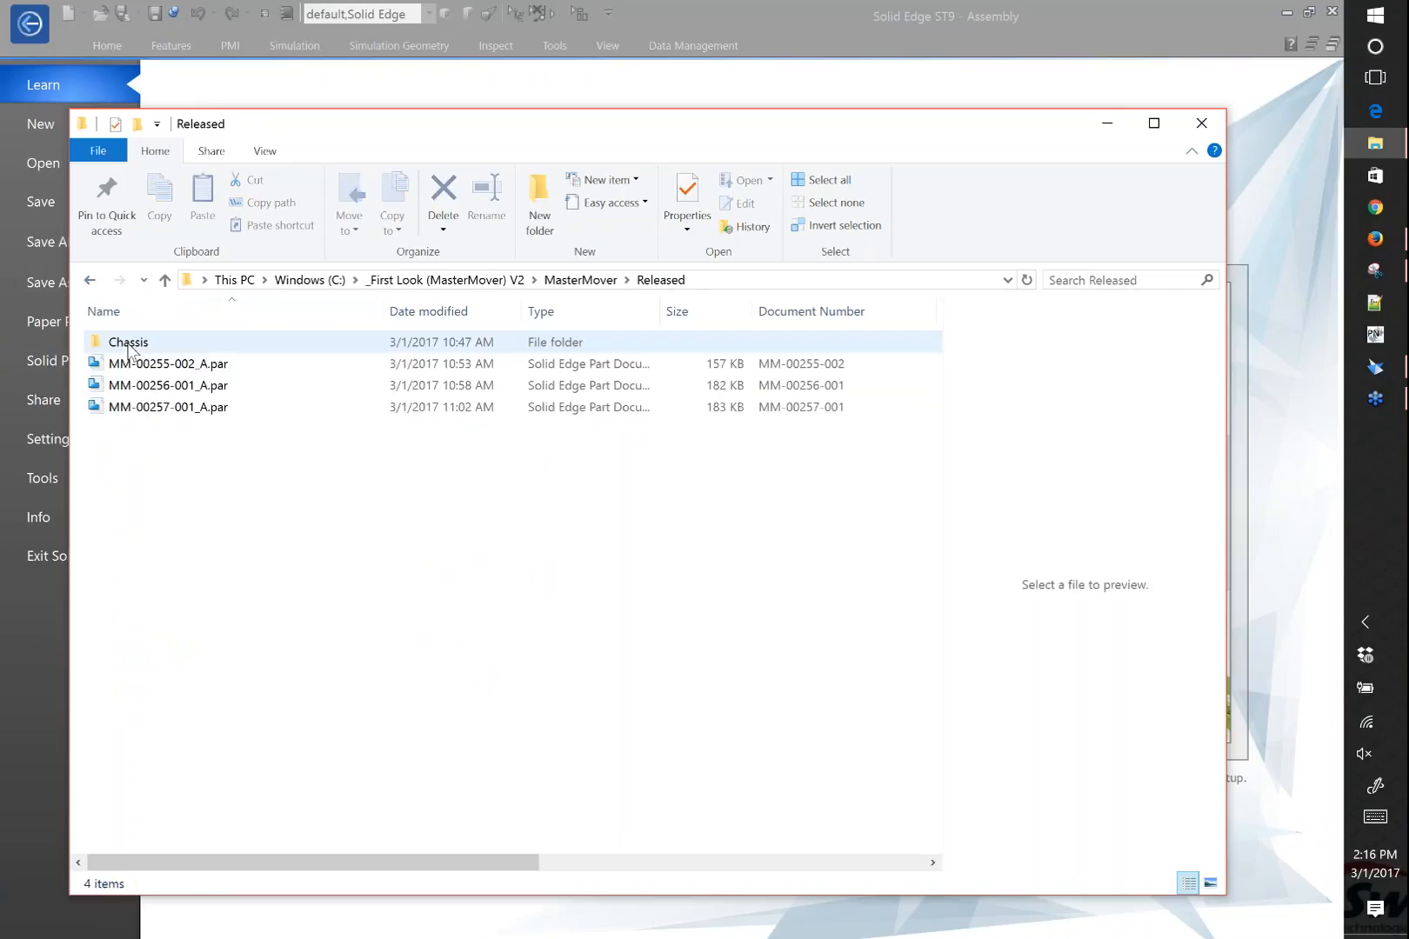
{"action": "left_click", "coordinate": [133, 384]}
{"action": "left_click", "coordinate": [144, 364]}
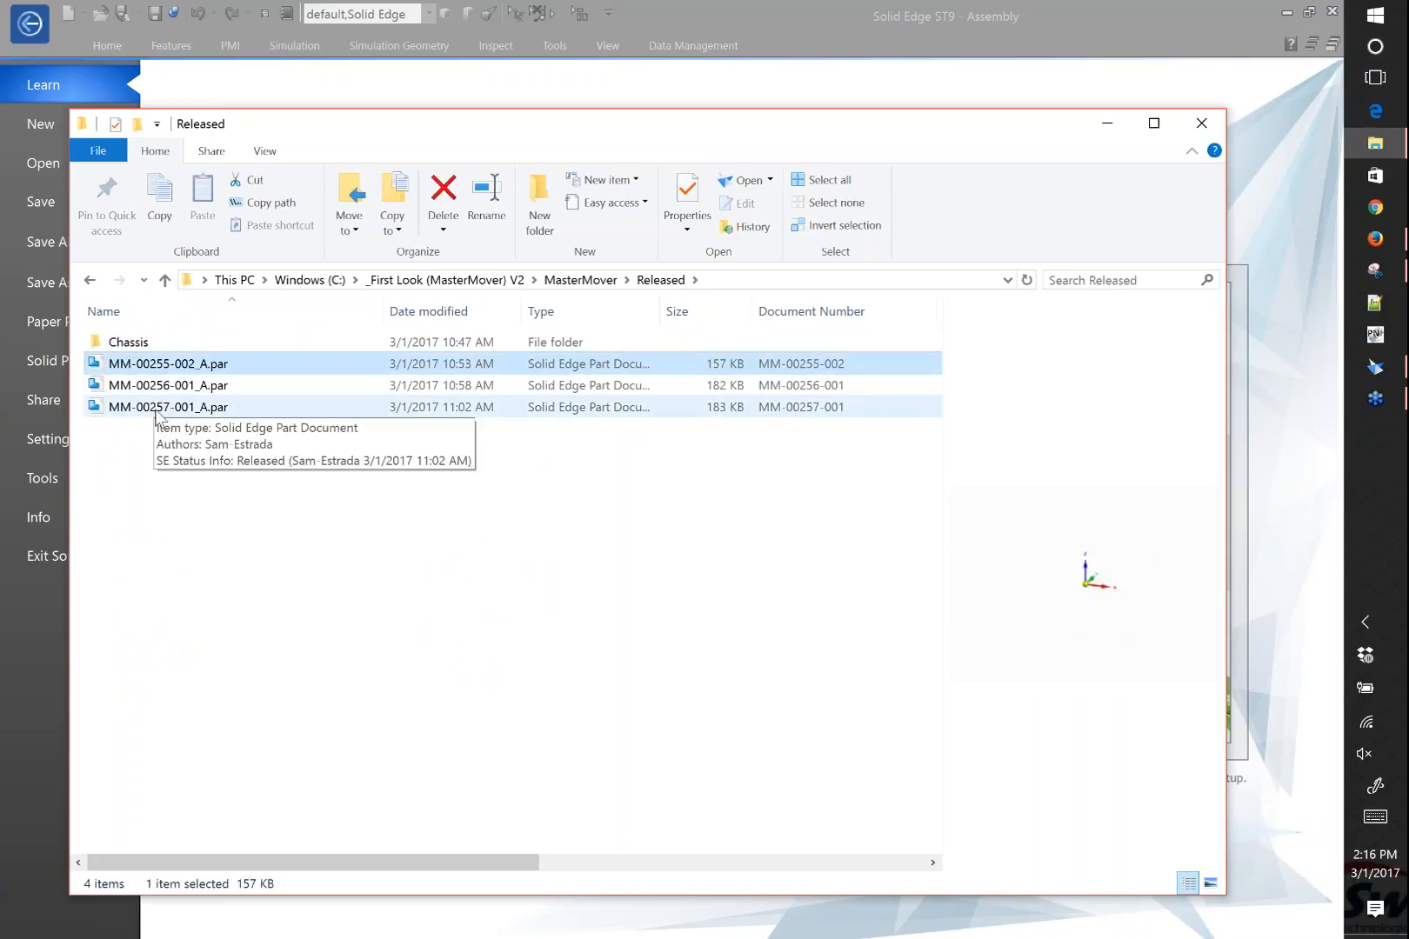
{"action": "left_click", "coordinate": [156, 414]}
{"action": "left_click", "coordinate": [90, 280]}
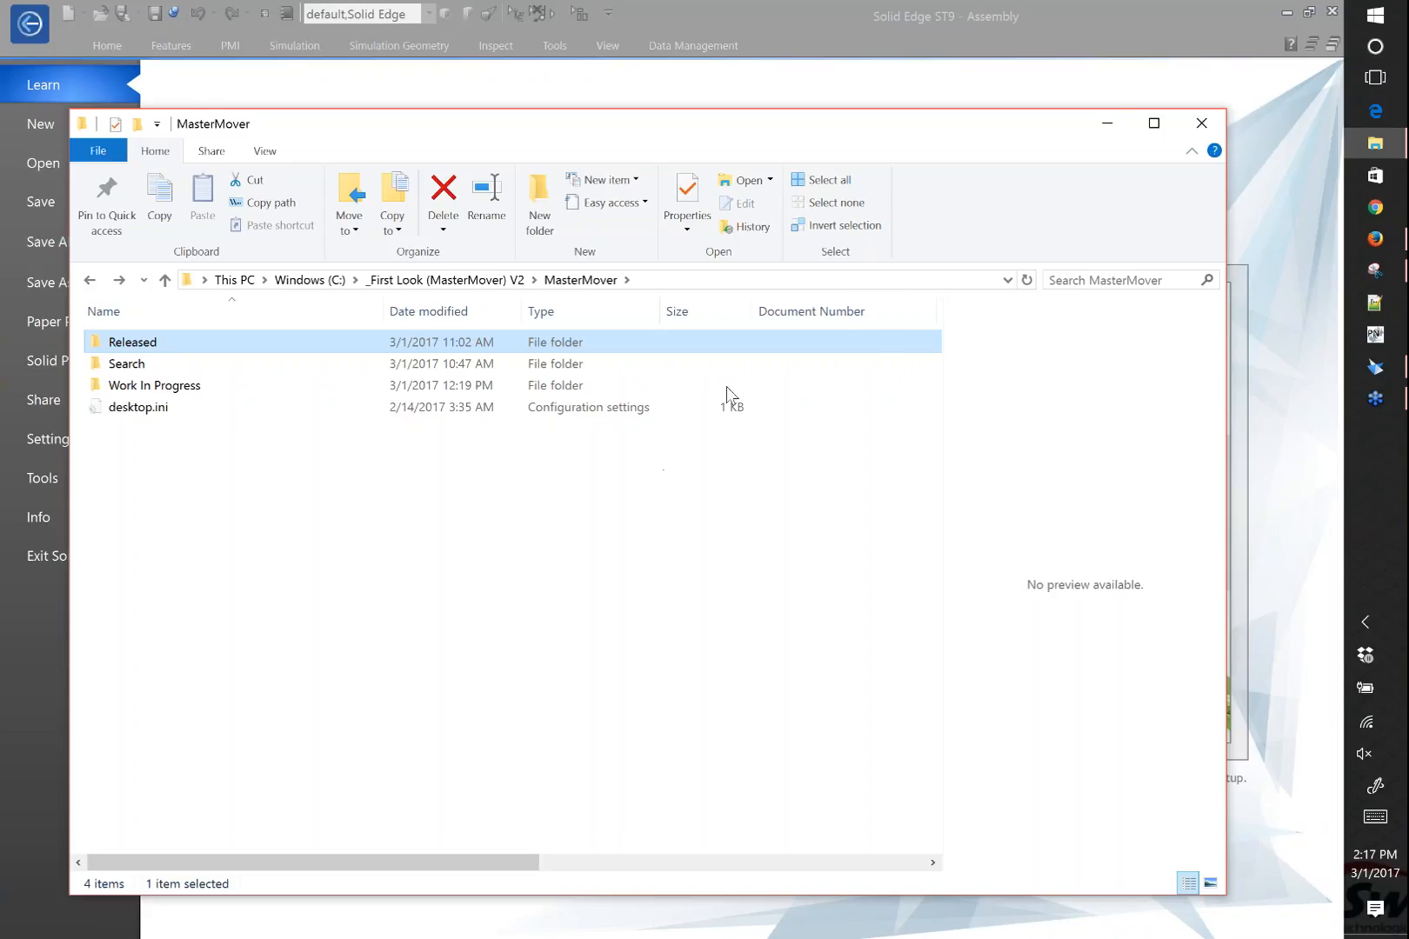
Search the MasterMover folder for title:pump, preview the matching parts and assemblies, and check the available property columns
{"action": "left_click", "coordinate": [1120, 281]}
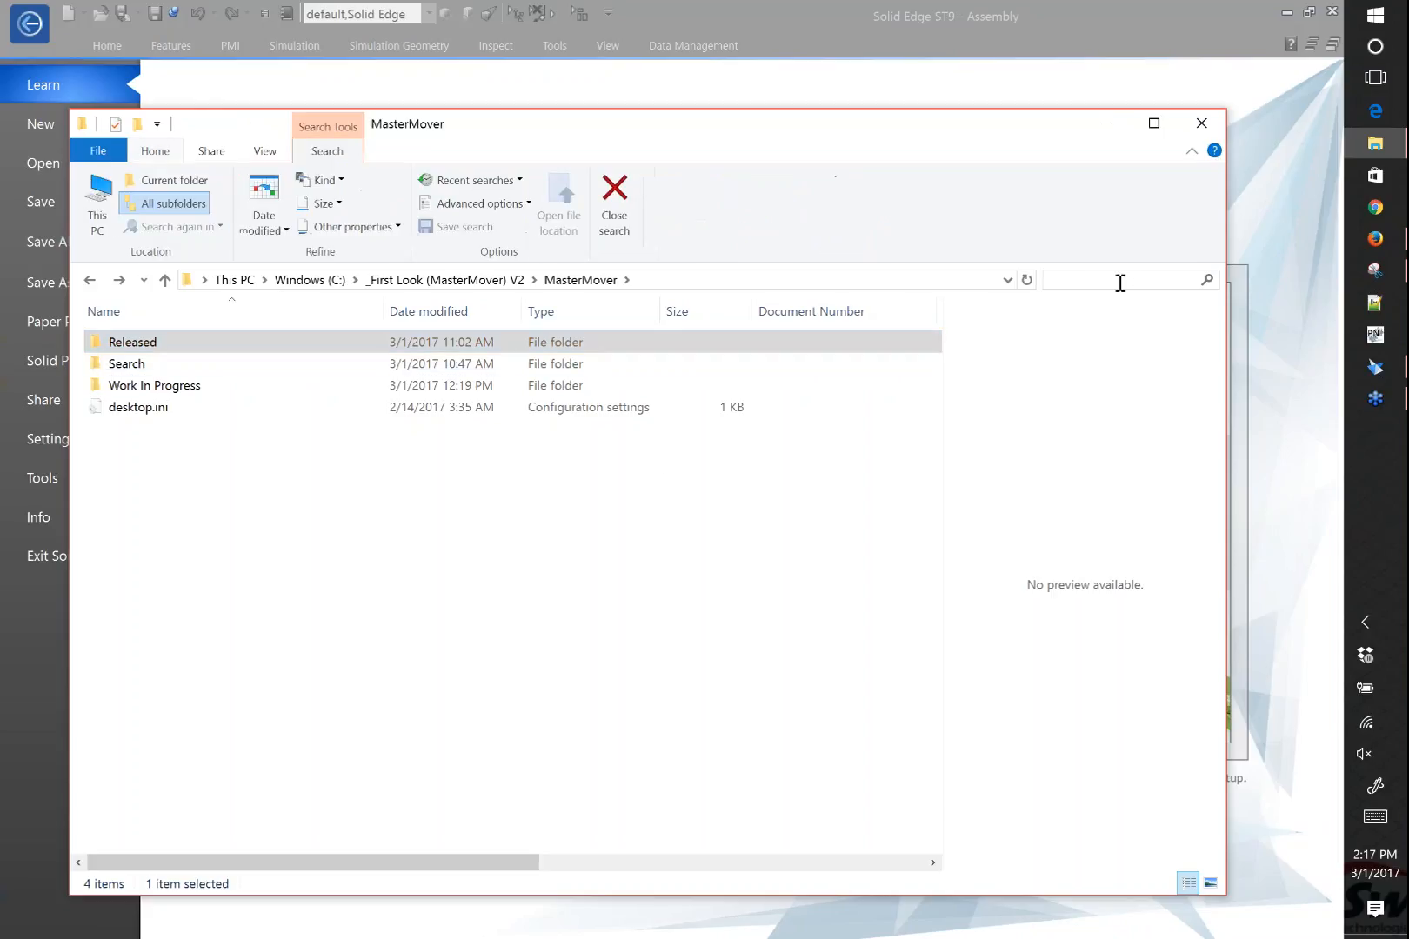
{"action": "left_click", "coordinate": [1128, 301]}
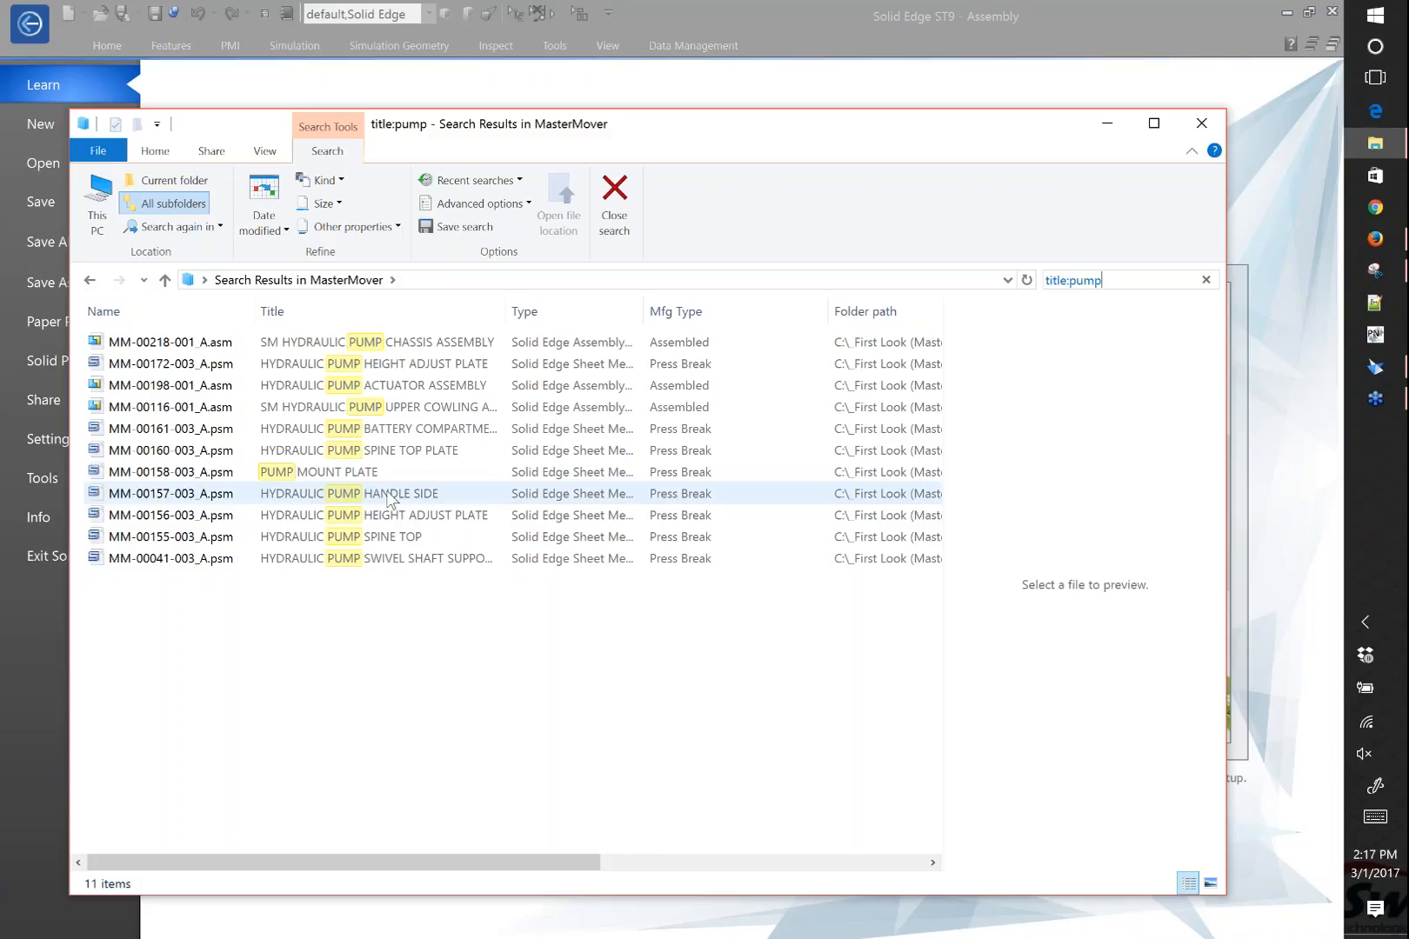
{"action": "left_click", "coordinate": [375, 368]}
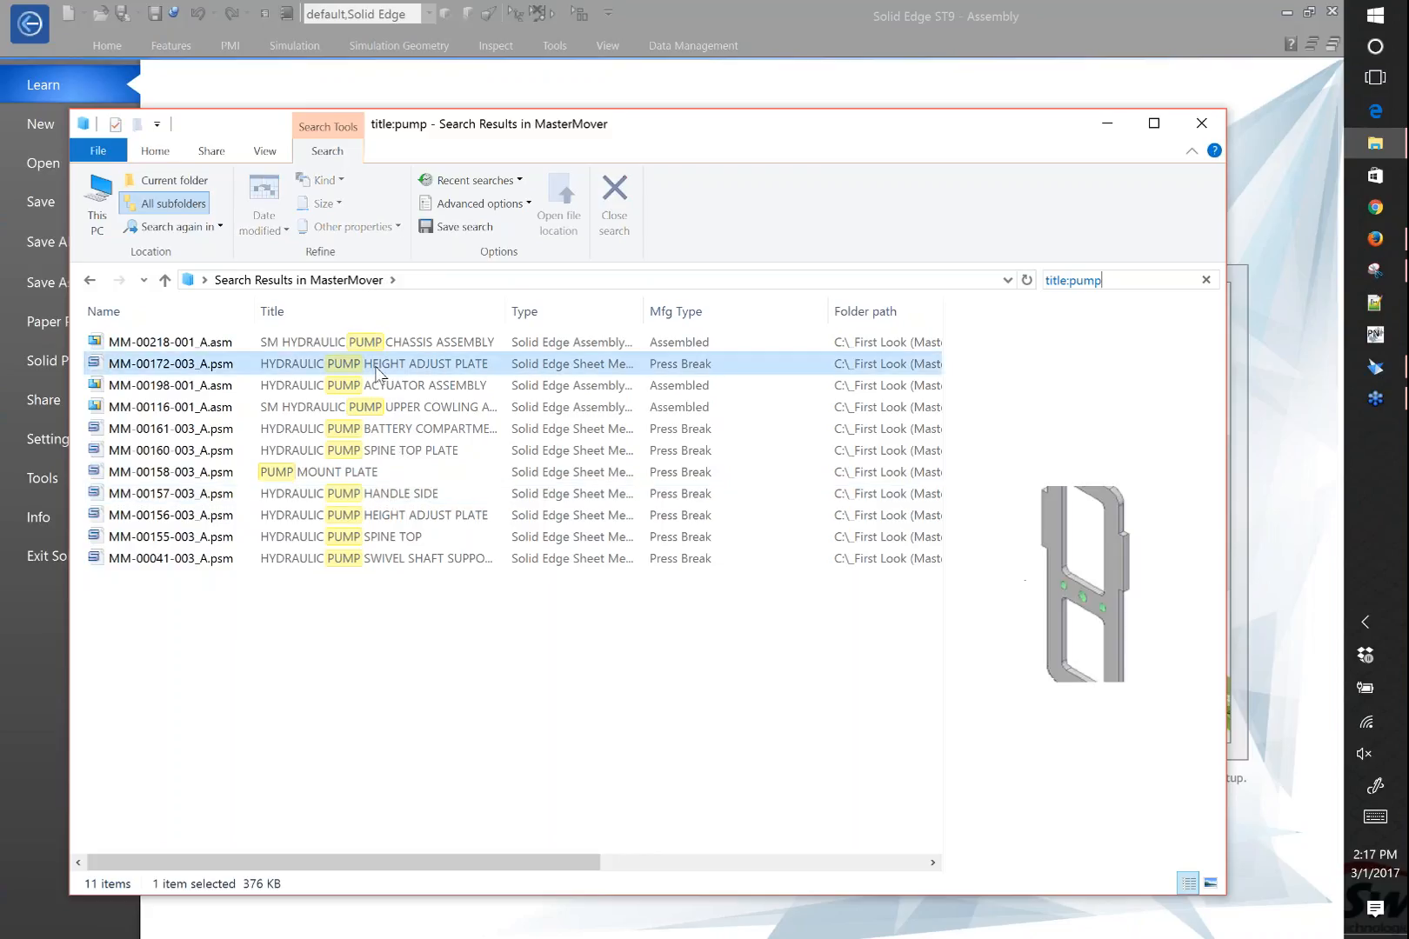
{"action": "left_click", "coordinate": [382, 343]}
{"action": "left_click", "coordinate": [383, 408]}
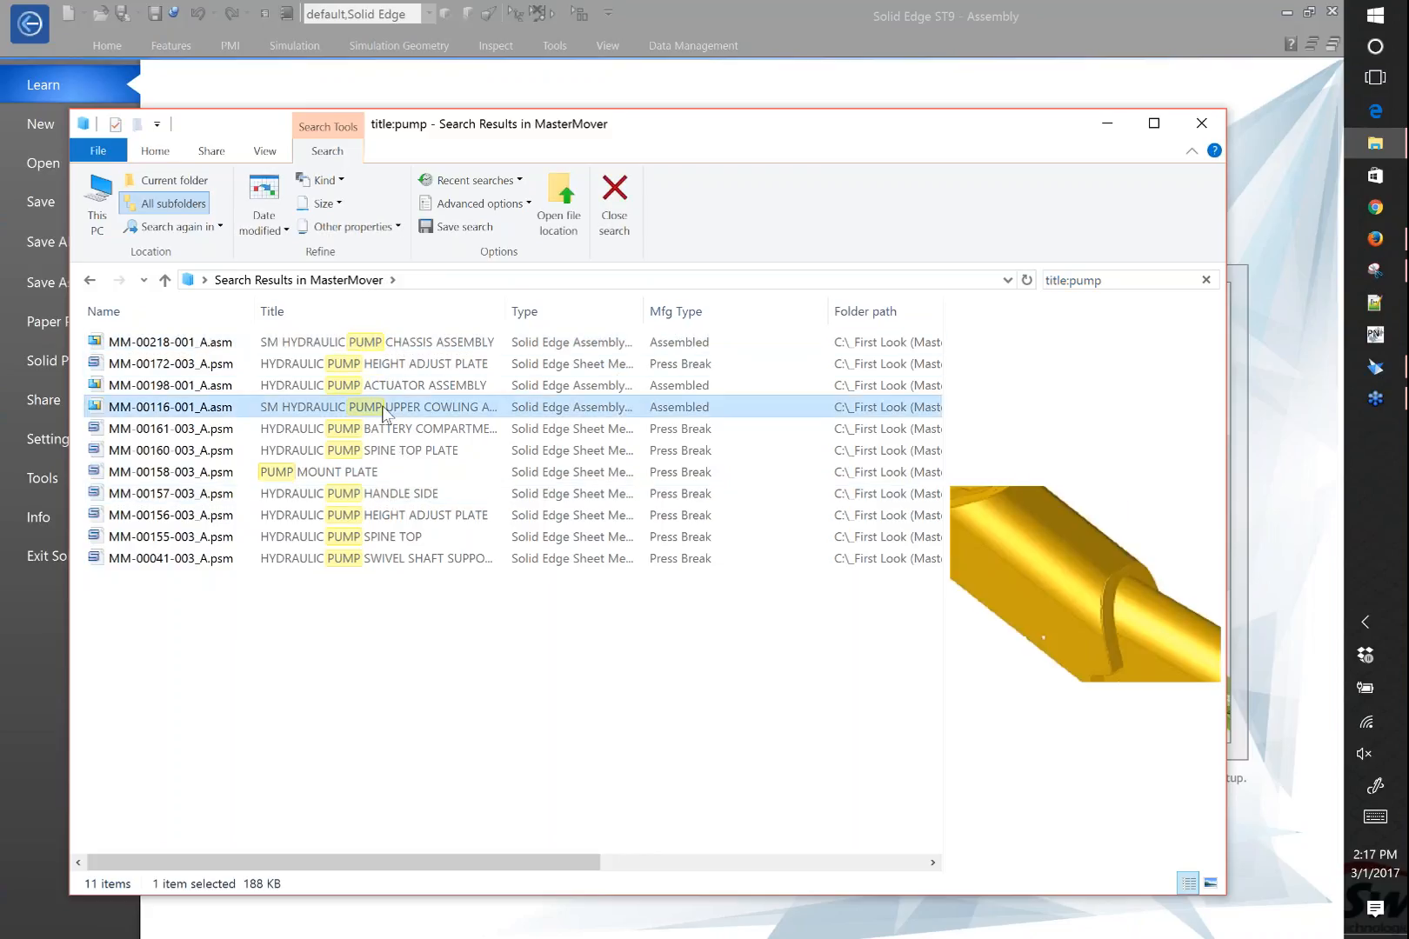
{"action": "left_click", "coordinate": [383, 426]}
{"action": "left_click", "coordinate": [389, 452]}
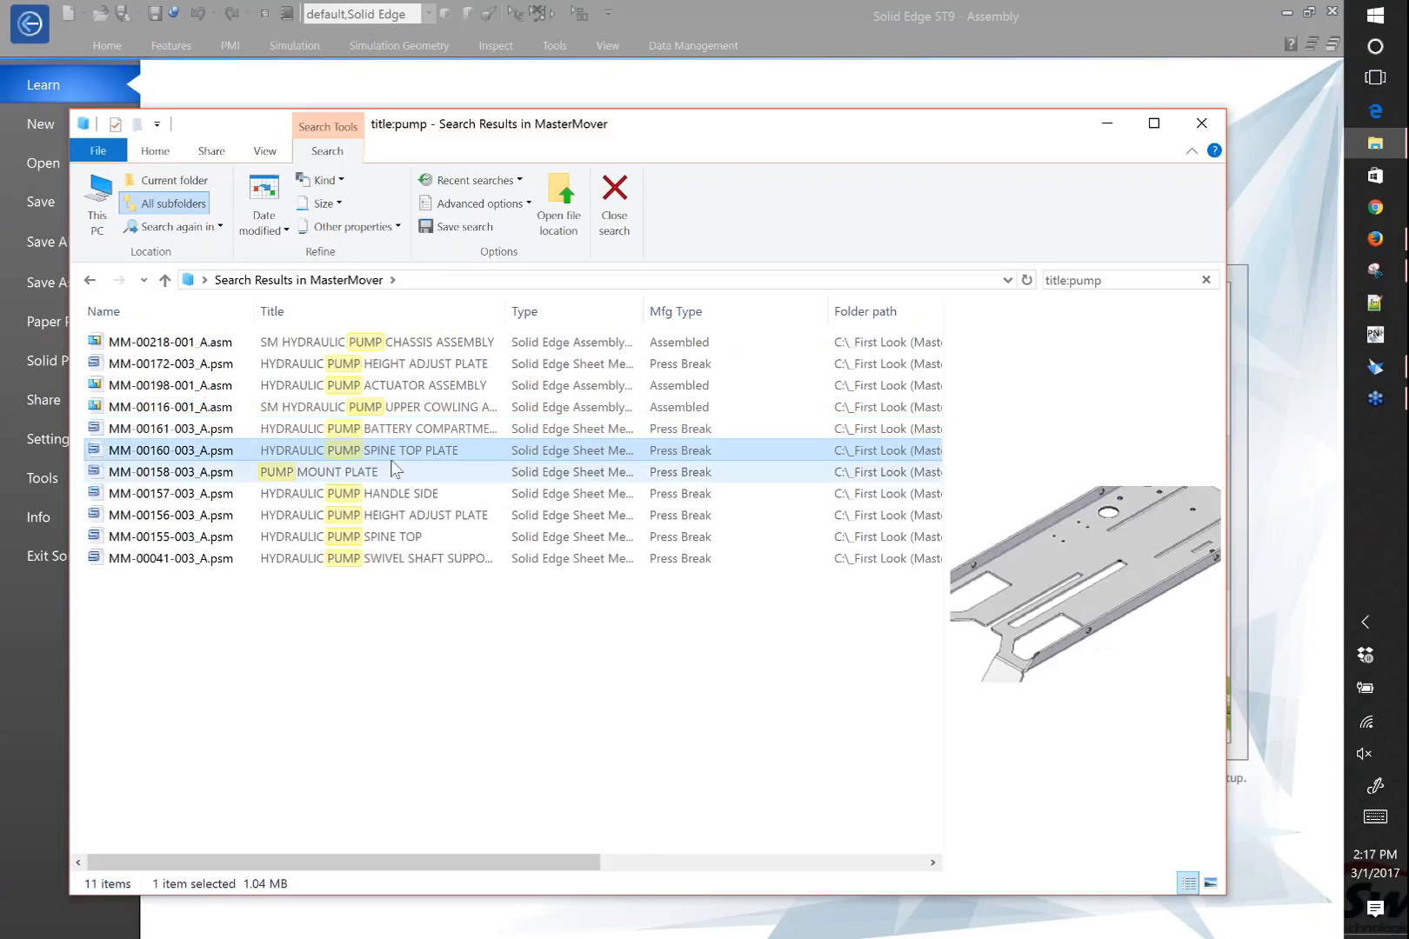
{"action": "left_click", "coordinate": [387, 473]}
{"action": "left_click", "coordinate": [380, 493]}
{"action": "left_click", "coordinate": [387, 515]}
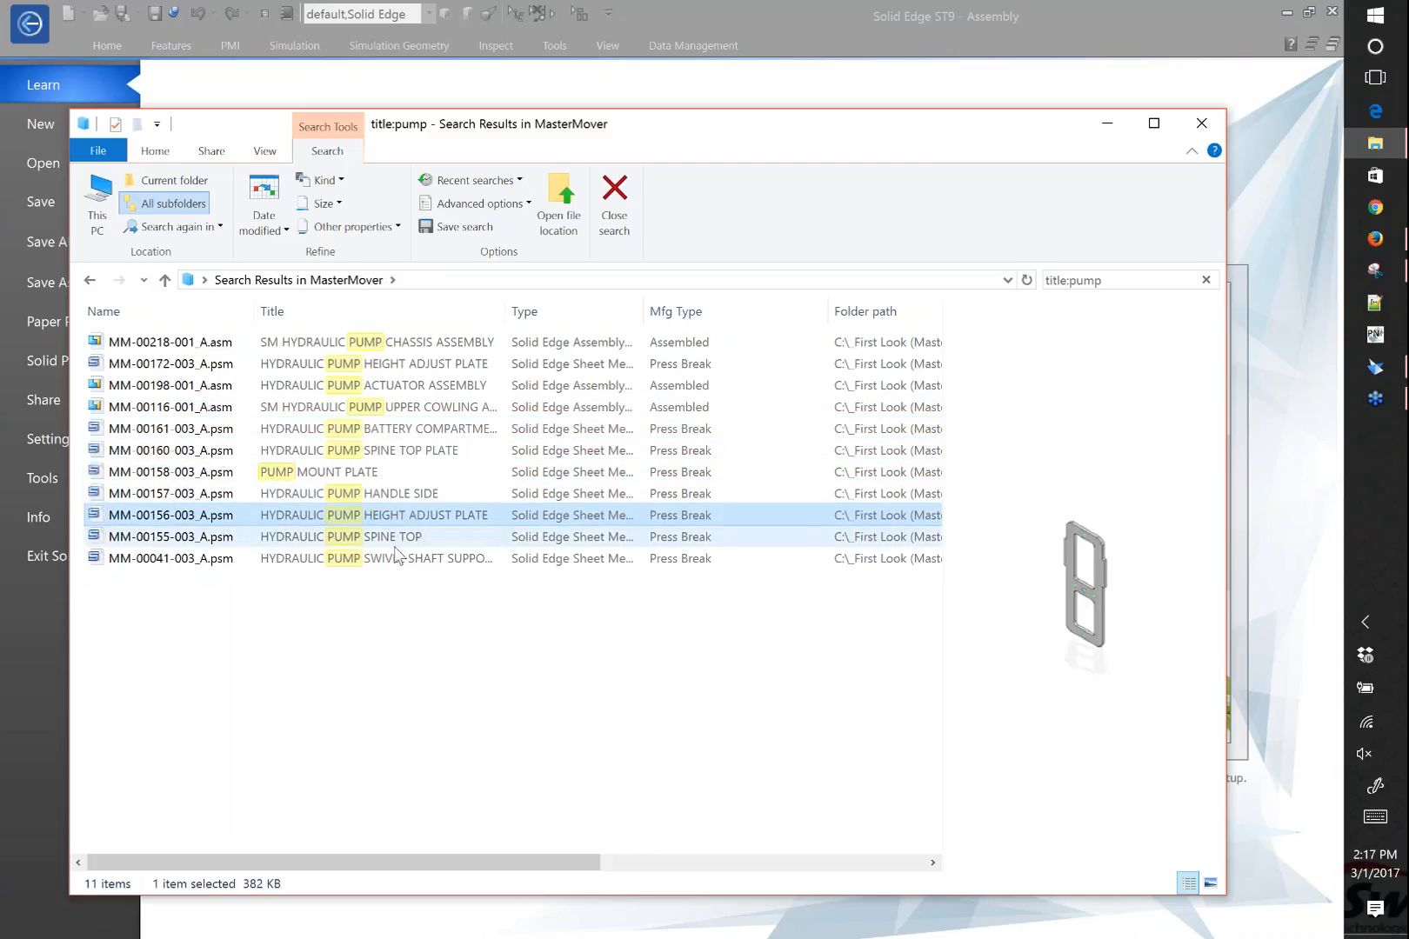
{"action": "left_click", "coordinate": [391, 537]}
{"action": "left_click", "coordinate": [395, 407]}
{"action": "left_click", "coordinate": [396, 364]}
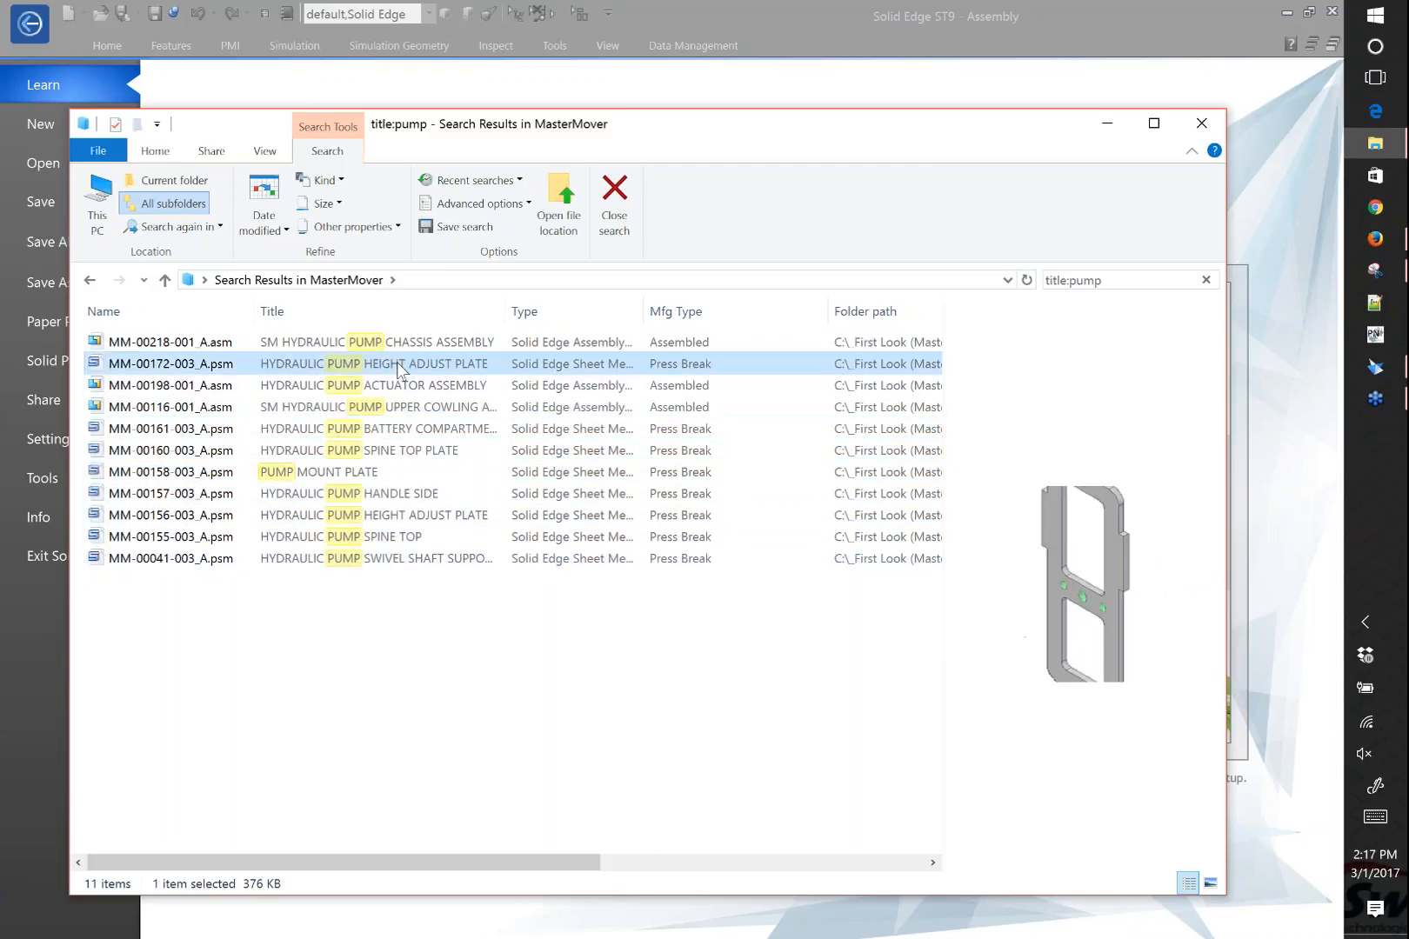
{"action": "left_click", "coordinate": [409, 345]}
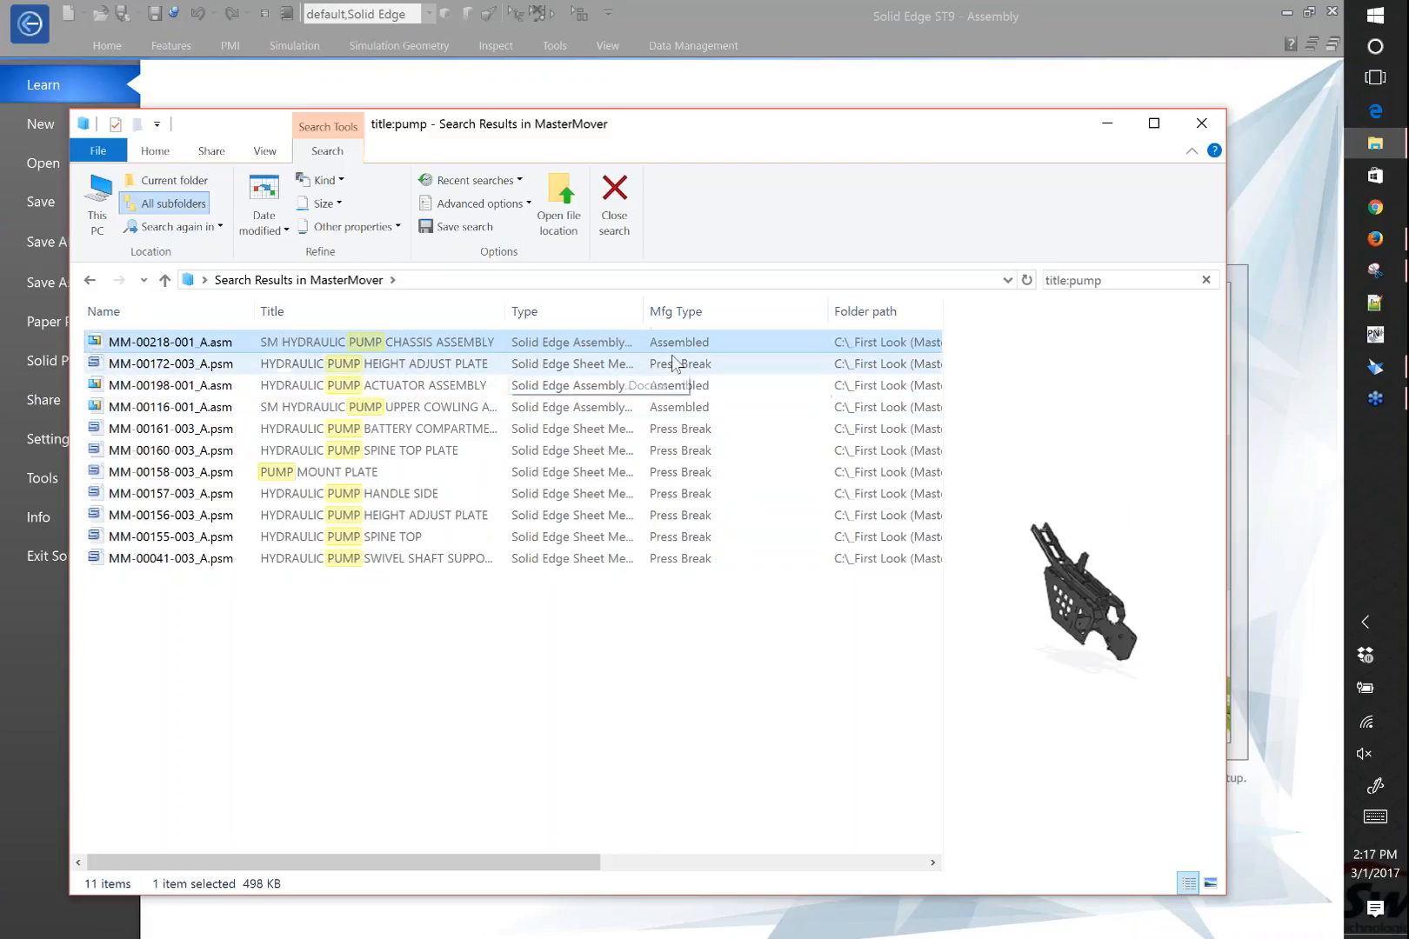
{"action": "right_click", "coordinate": [195, 315]}
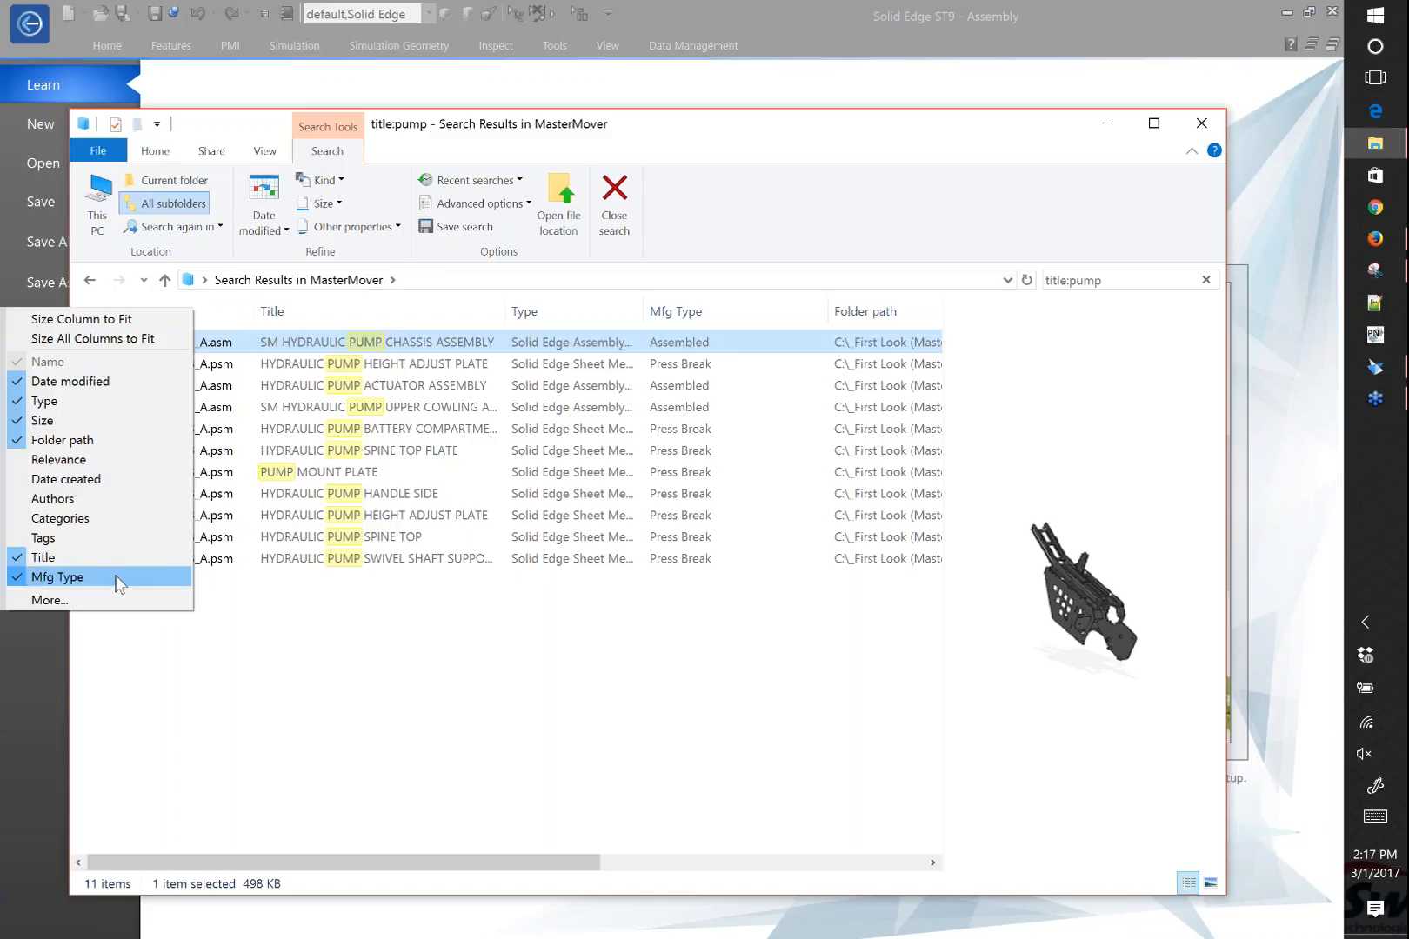
Change the MasterMover folder search to title:master
{"action": "left_click", "coordinate": [1130, 280]}
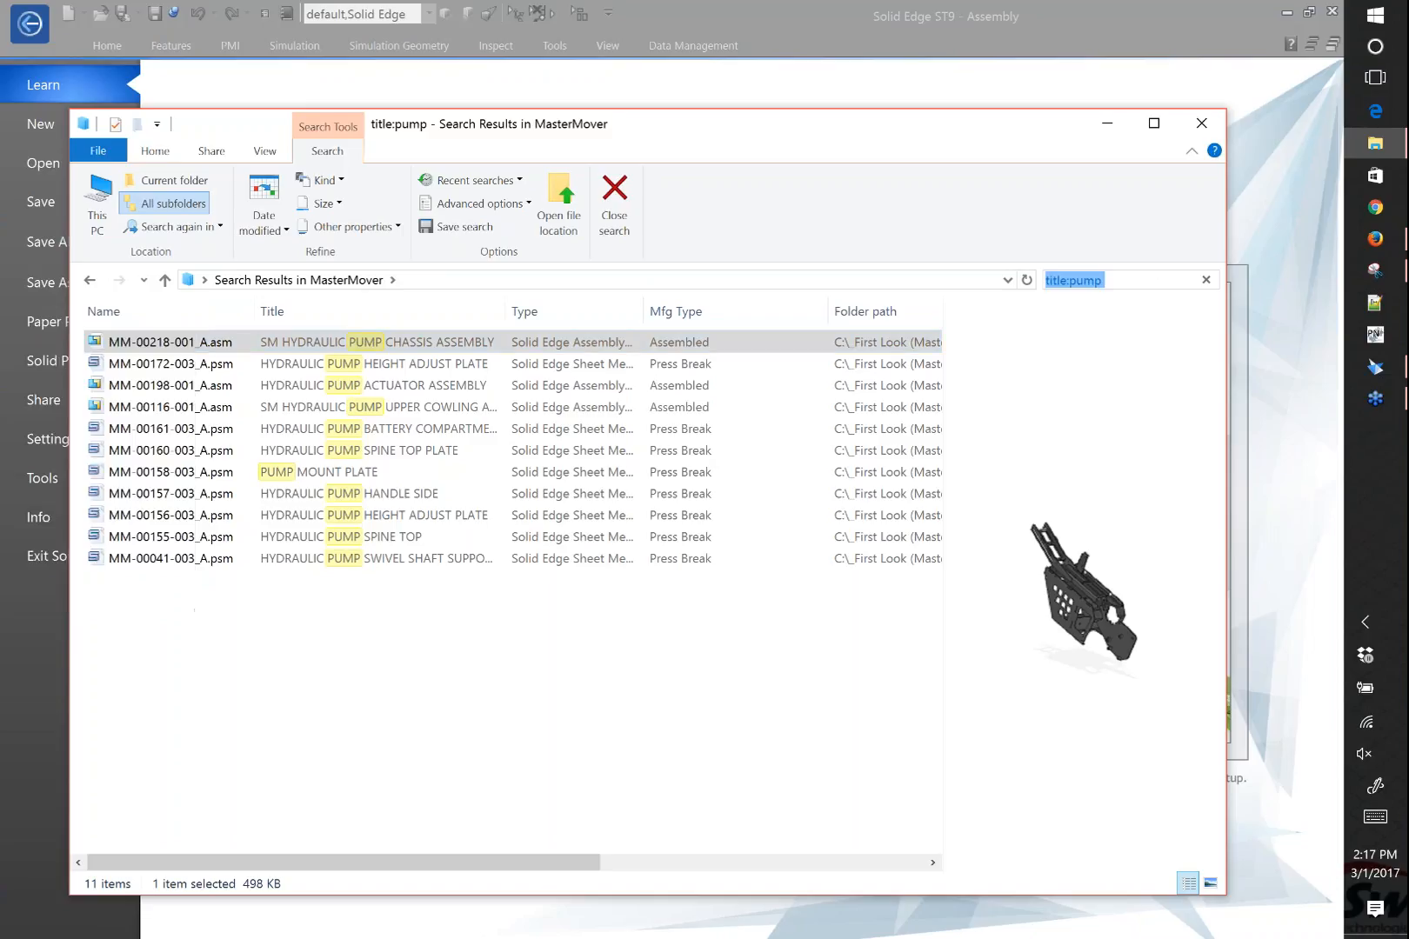
{"action": "left_click", "coordinate": [1103, 280]}
{"action": "key", "text": "BackSpace"}
{"action": "key", "text": "BackSpace"}
{"action": "key", "text": "BackSpace"}
{"action": "key", "text": "BackSpace"}
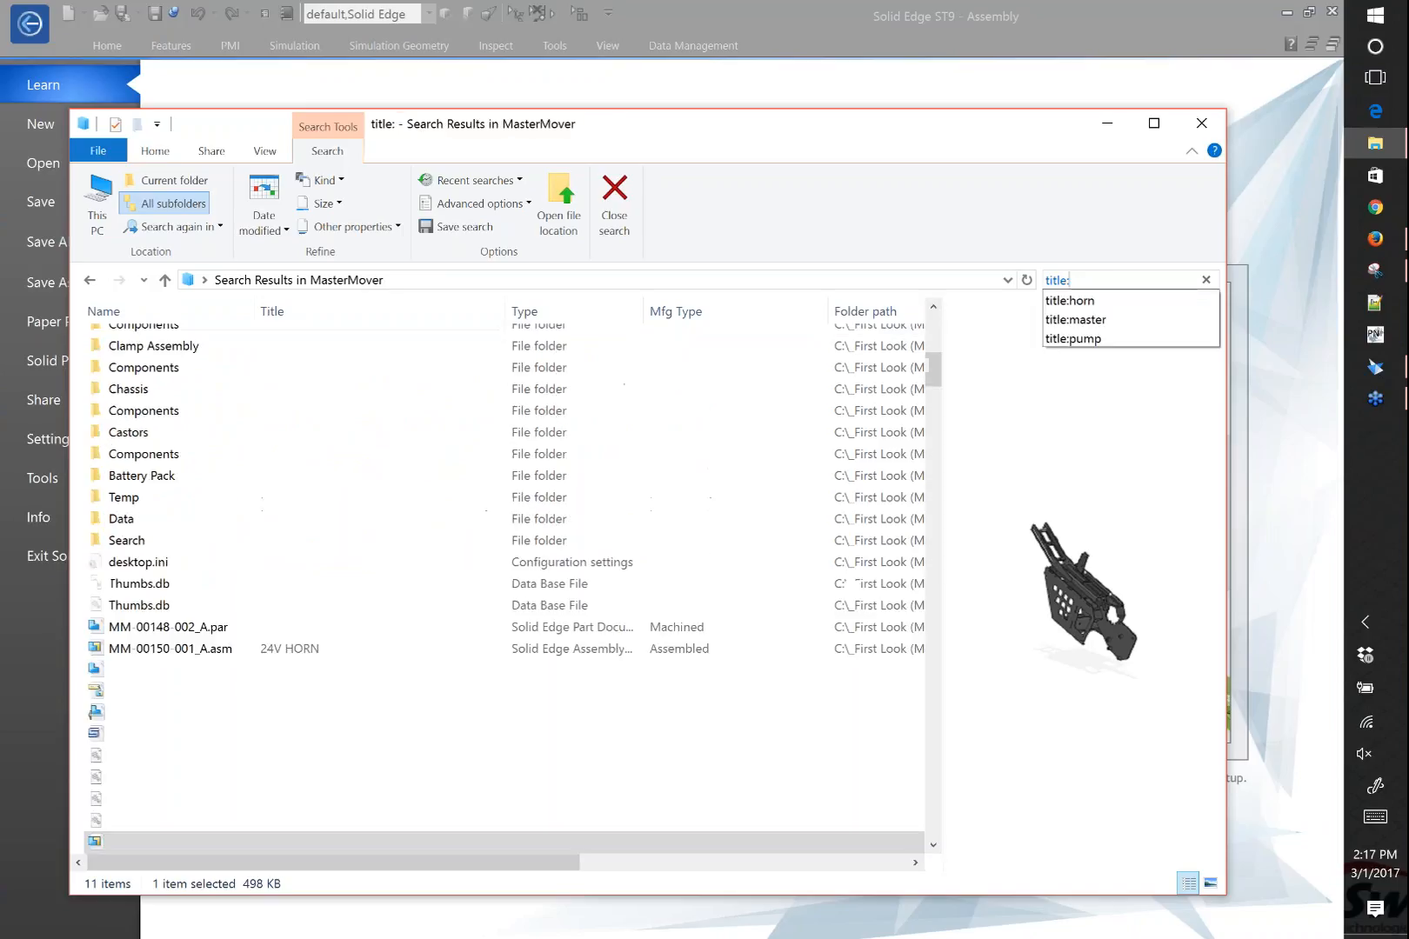
{"action": "type", "text": "ma"}
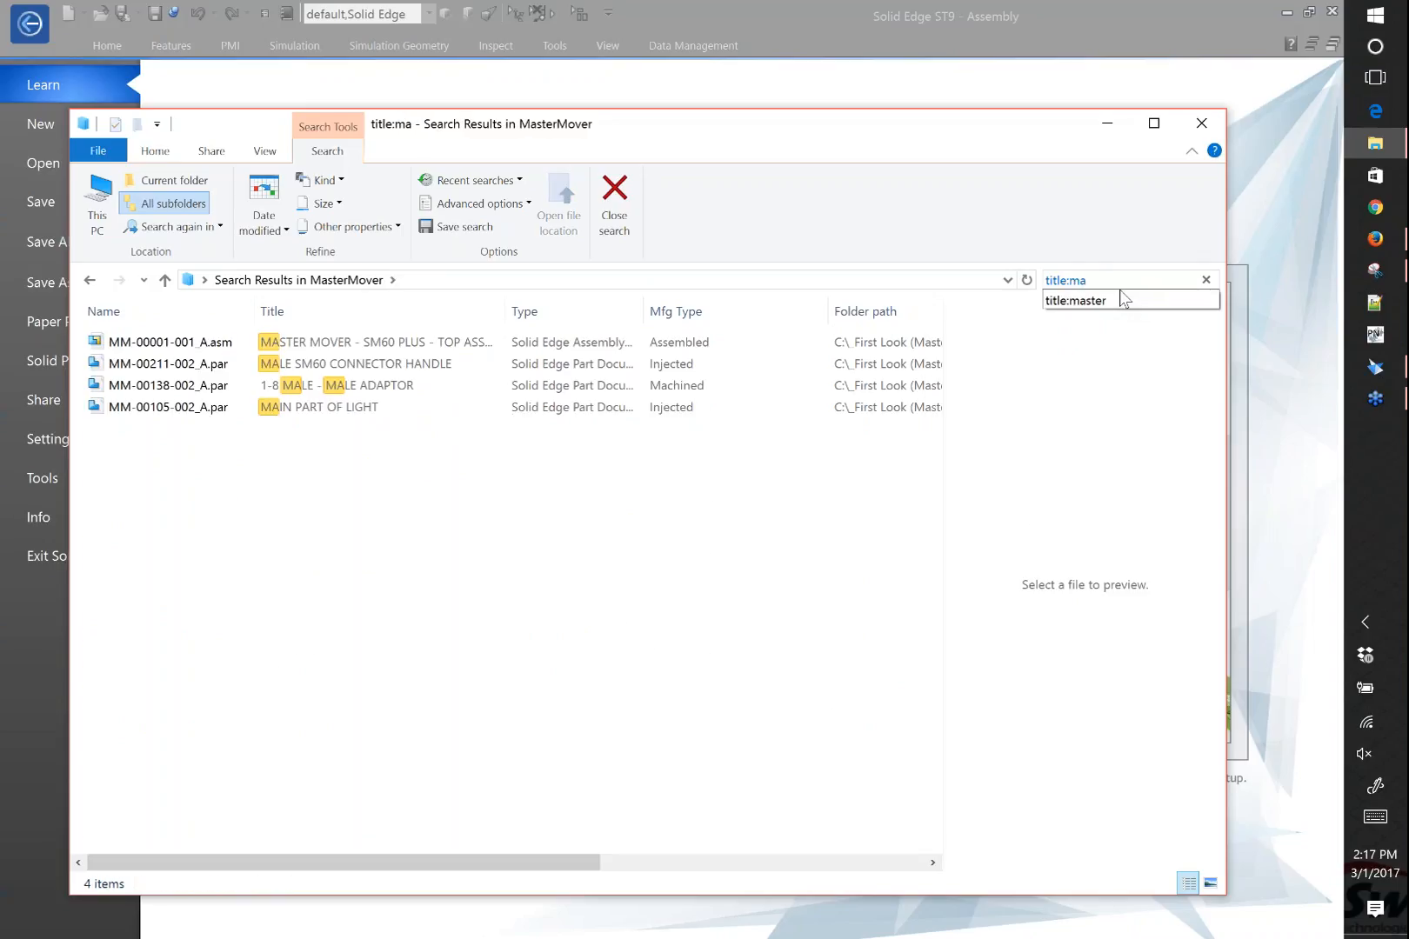
{"action": "left_click", "coordinate": [1096, 300]}
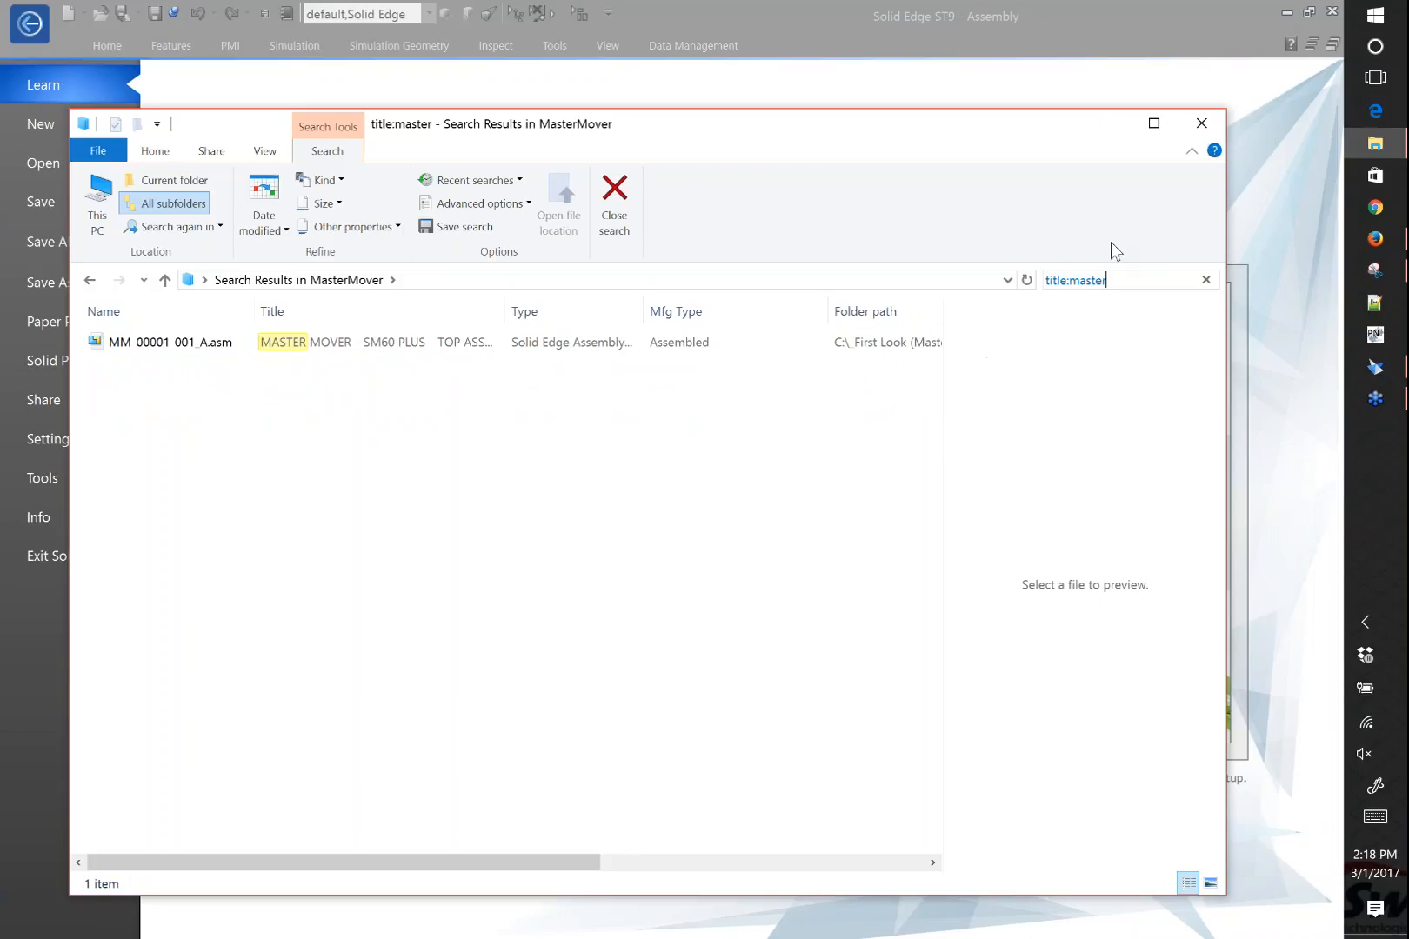
Switch to Snipping Tool to review the Pre-released and Released file locations in the options capture, and minimize it
{"action": "left_click", "coordinate": [1379, 277]}
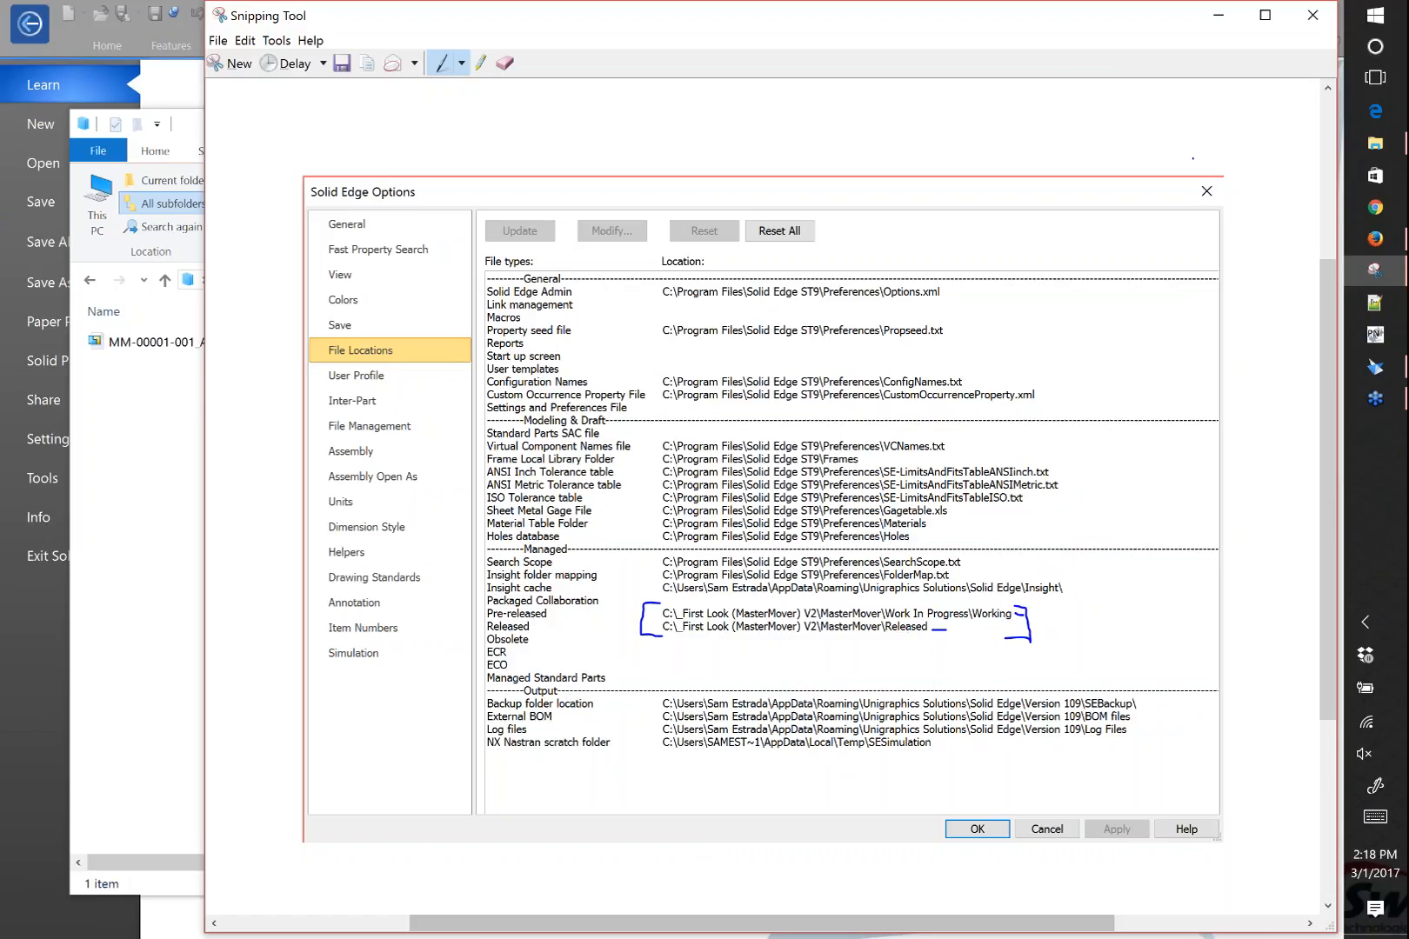
{"action": "left_click", "coordinate": [1223, 23]}
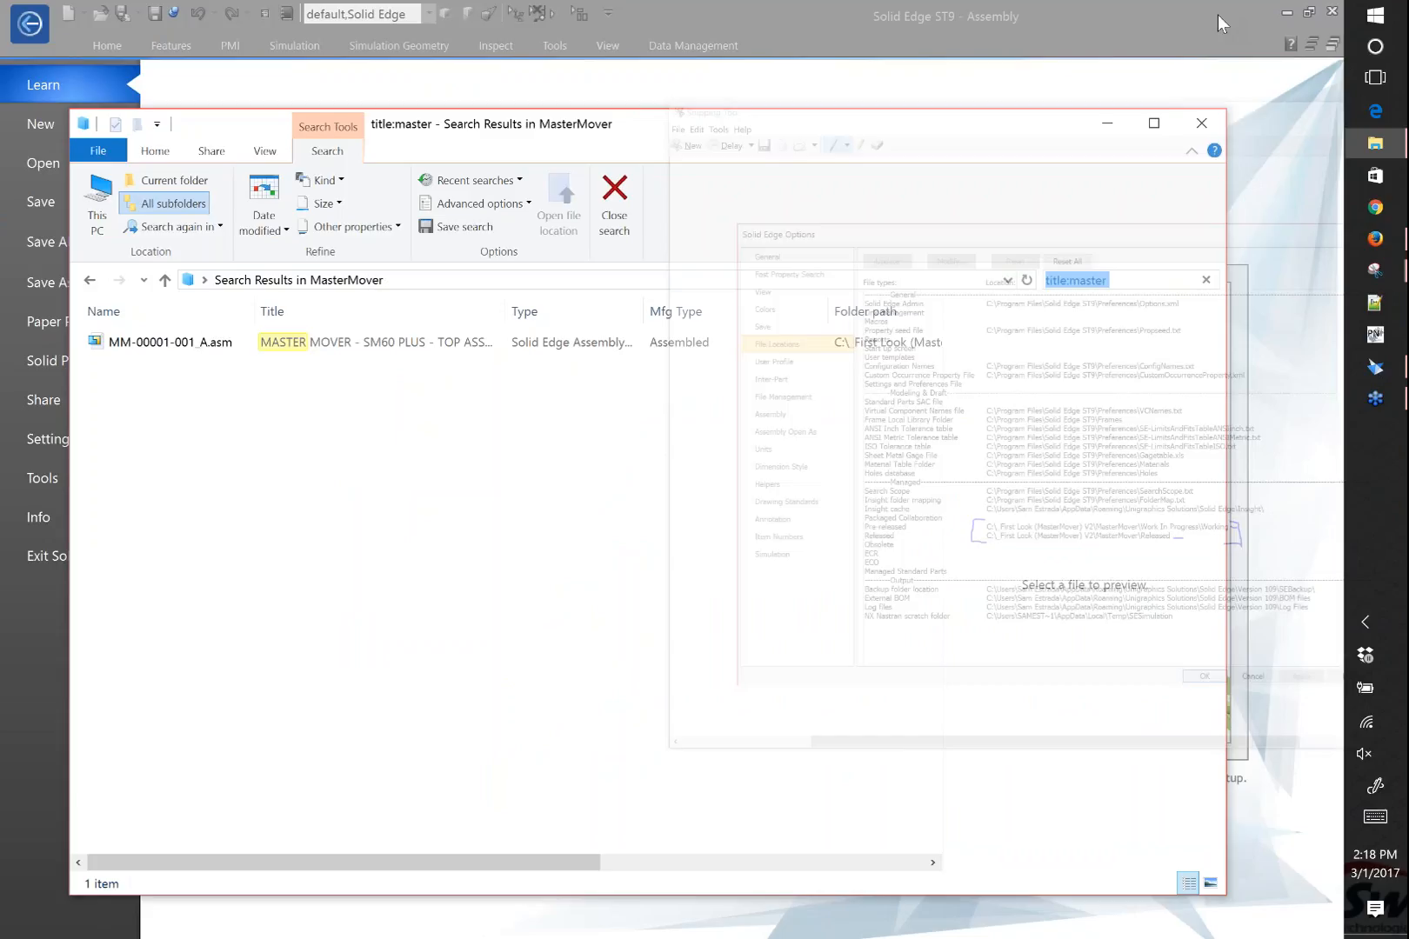
Open the found top assembly MM-00001-001_A.asm in Design Manager
{"action": "left_click", "coordinate": [162, 345]}
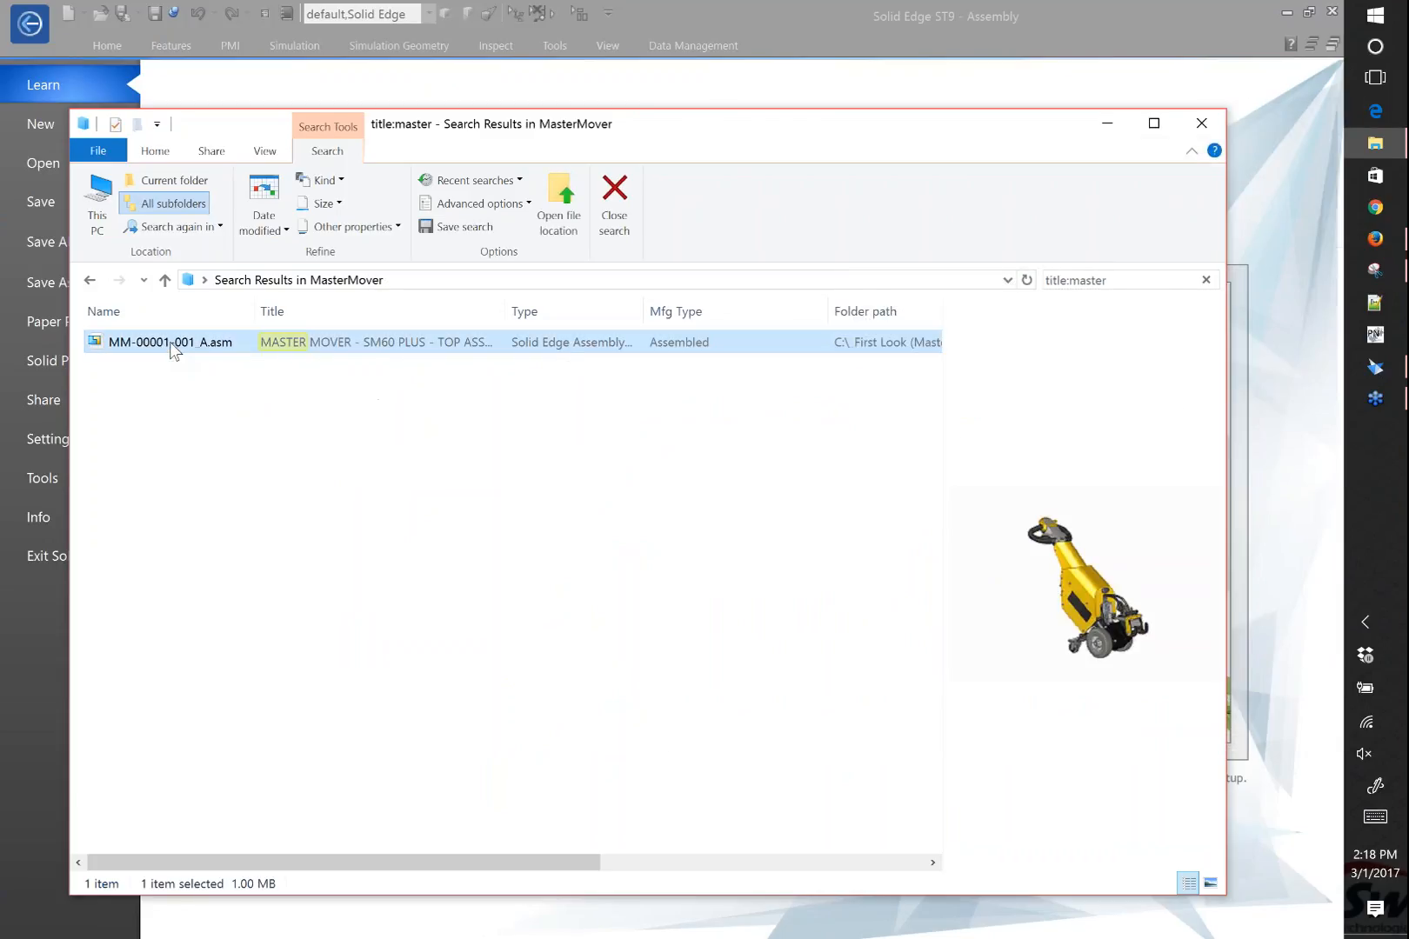
{"action": "right_click", "coordinate": [170, 342]}
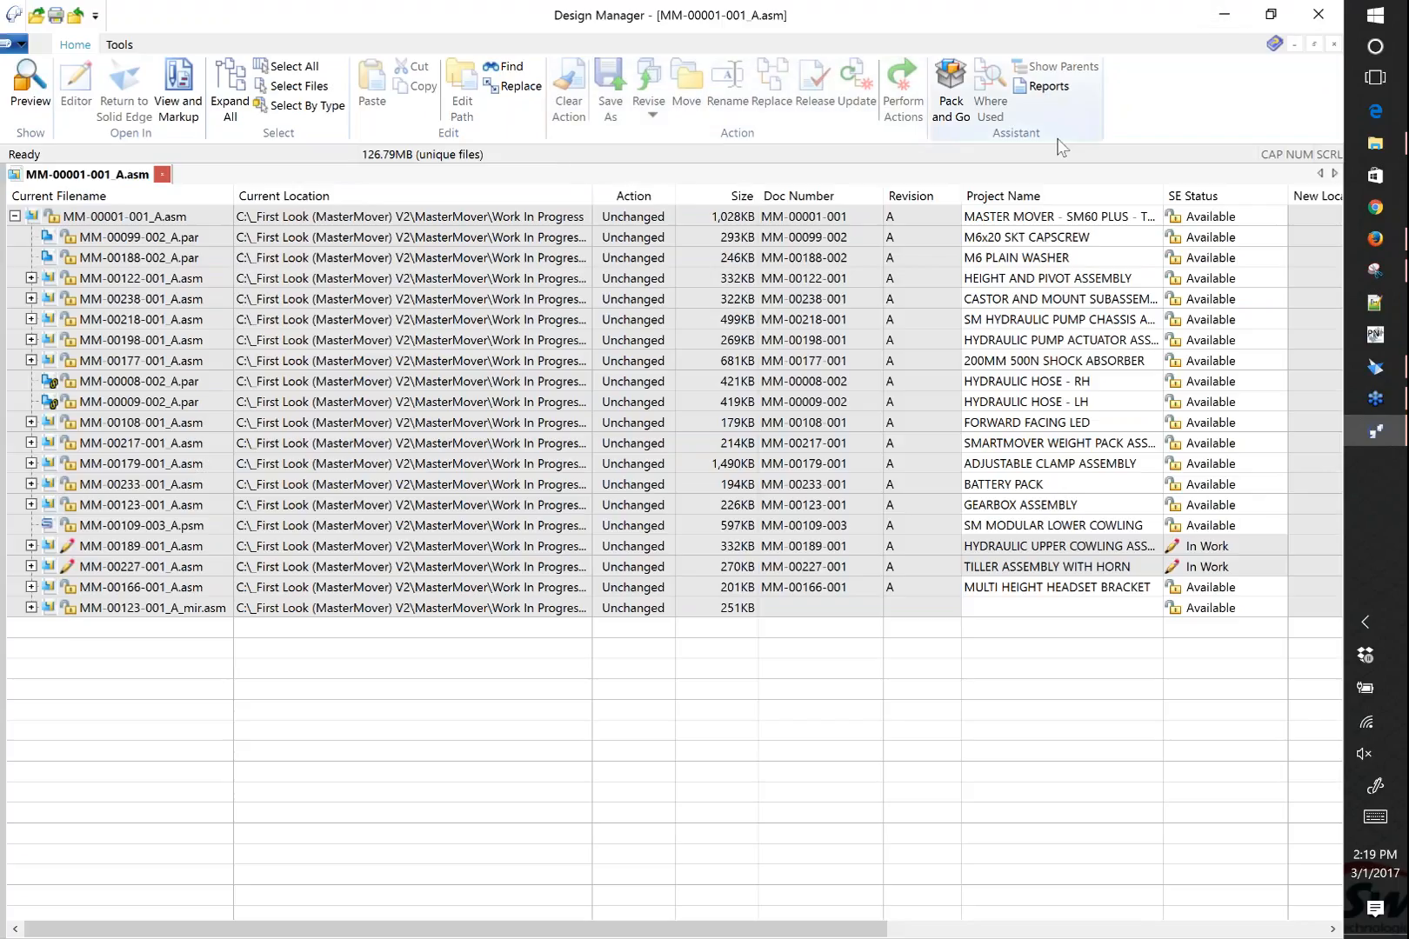
Narrow the Revision column and set the SE Status of the top assembly MM-00001-001_A.asm to In Work
{"action": "left_click_drag", "start_coordinate": [959, 186], "coordinate": [927, 197]}
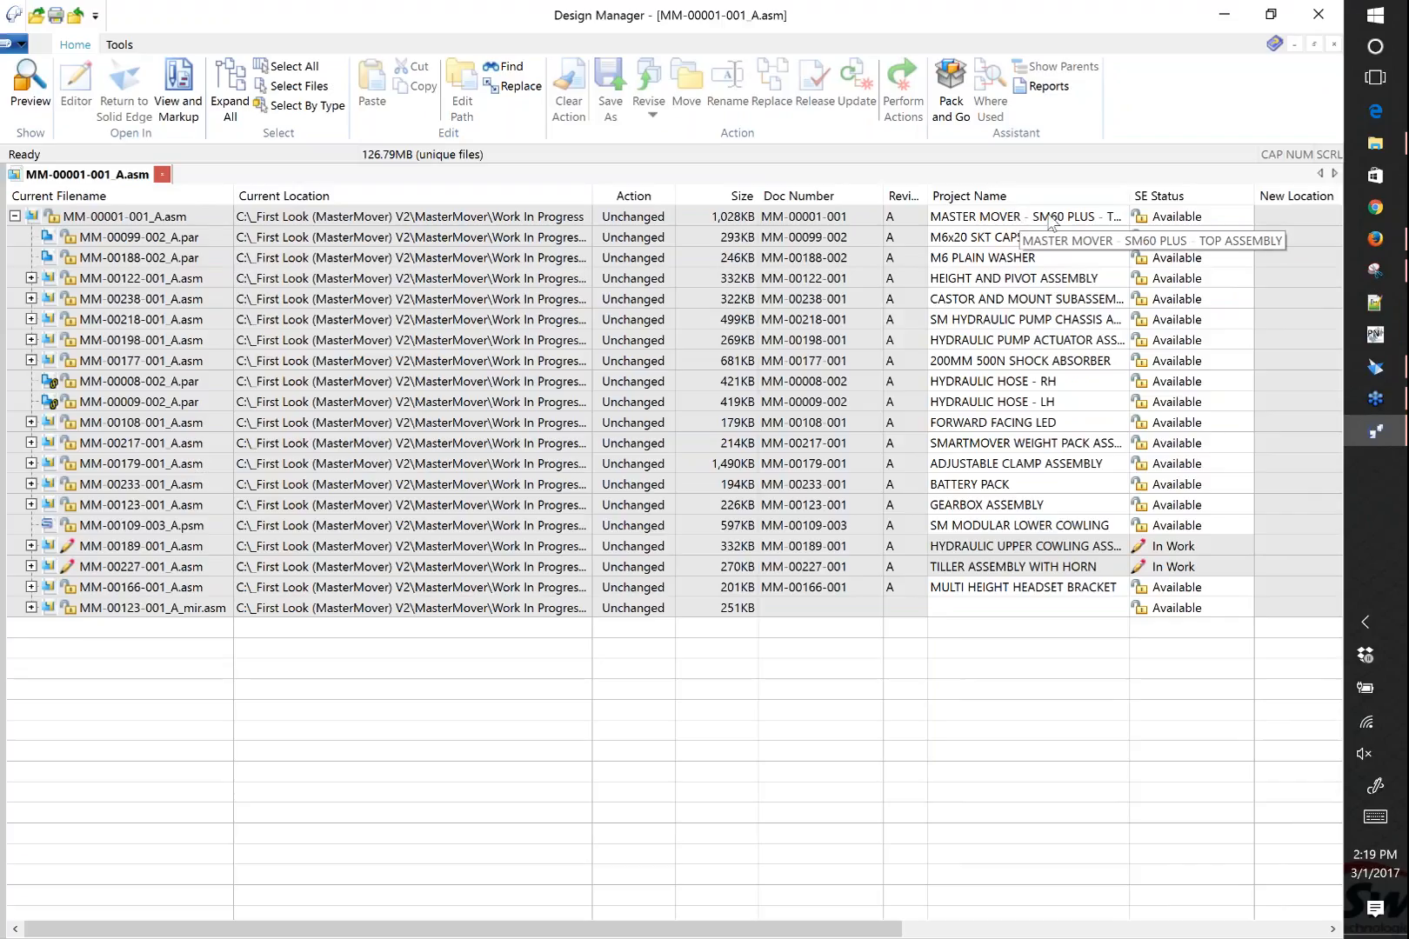
{"action": "left_click", "coordinate": [1239, 219]}
{"action": "left_click", "coordinate": [1244, 217]}
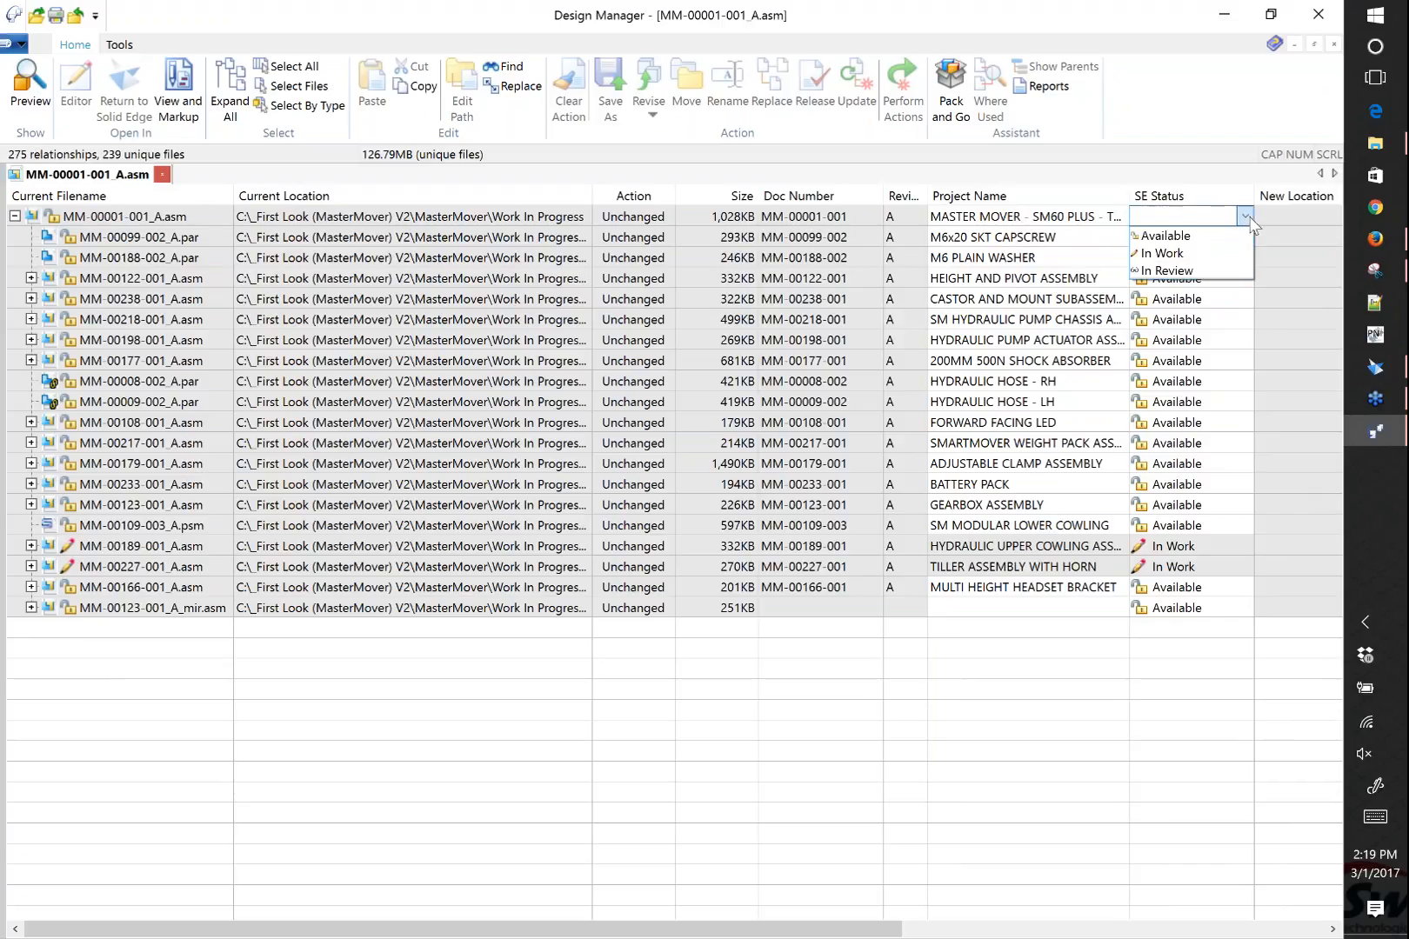
{"action": "left_click", "coordinate": [1219, 253]}
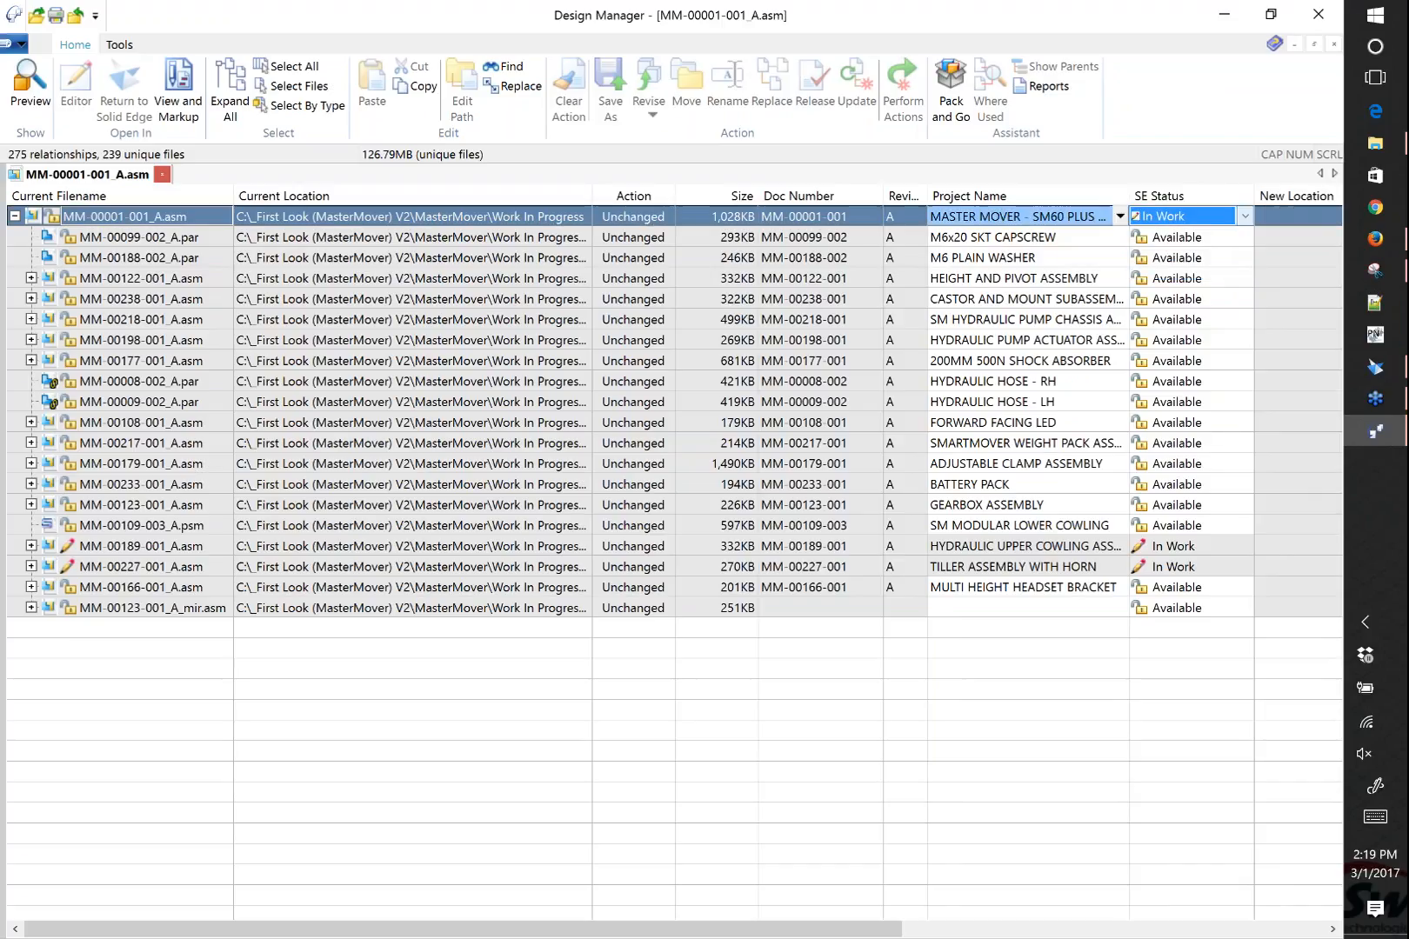
Review the status choices for the M6 plain washer and clear the pending action on the top assembly MM-00001-001_A.asm
{"action": "left_click", "coordinate": [1241, 259]}
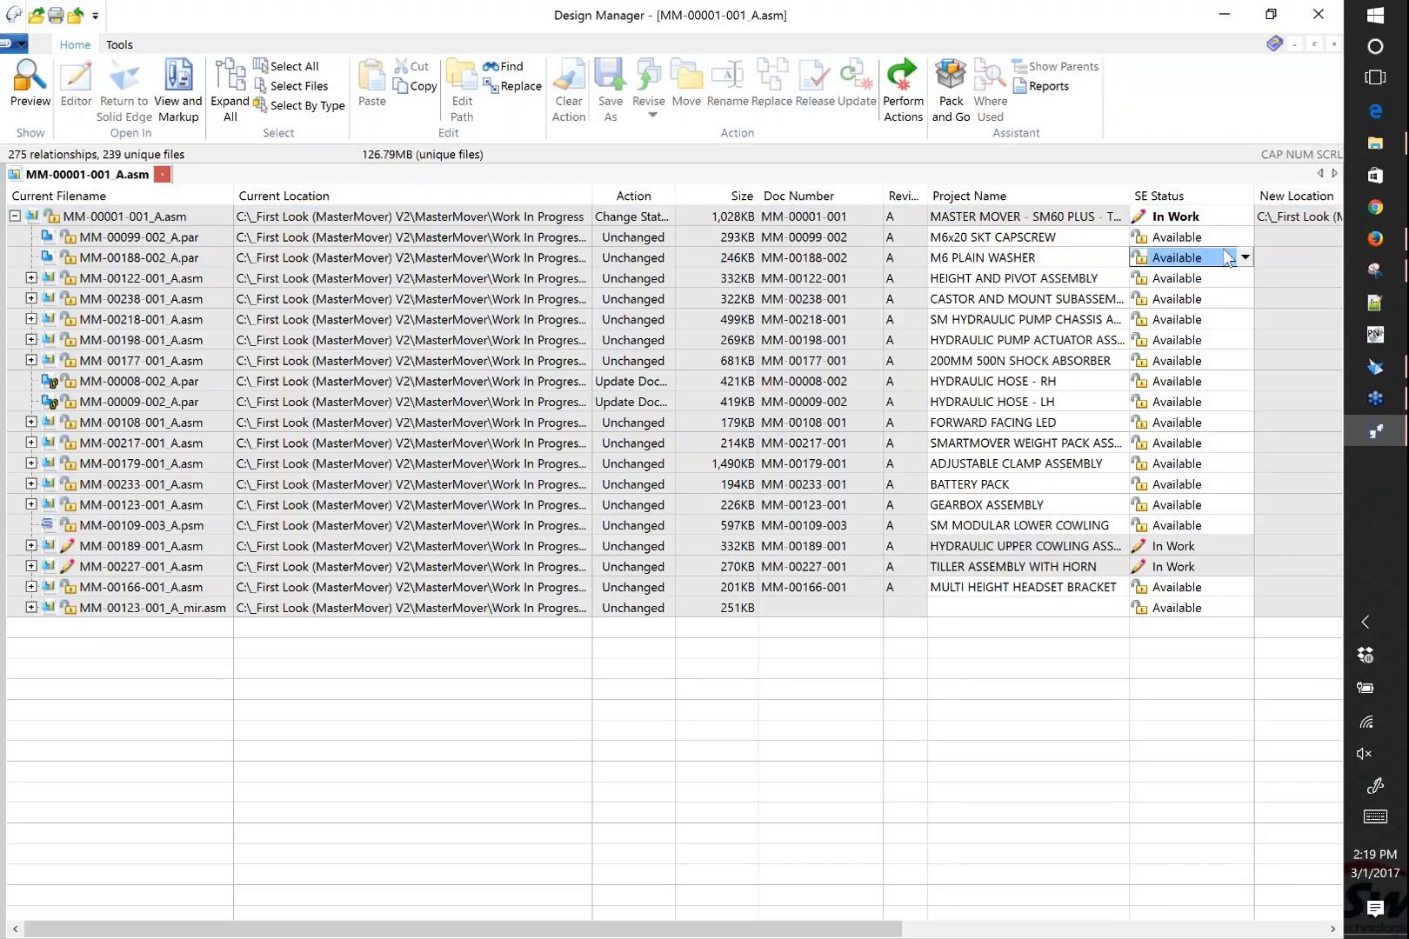
{"action": "left_click", "coordinate": [1245, 258]}
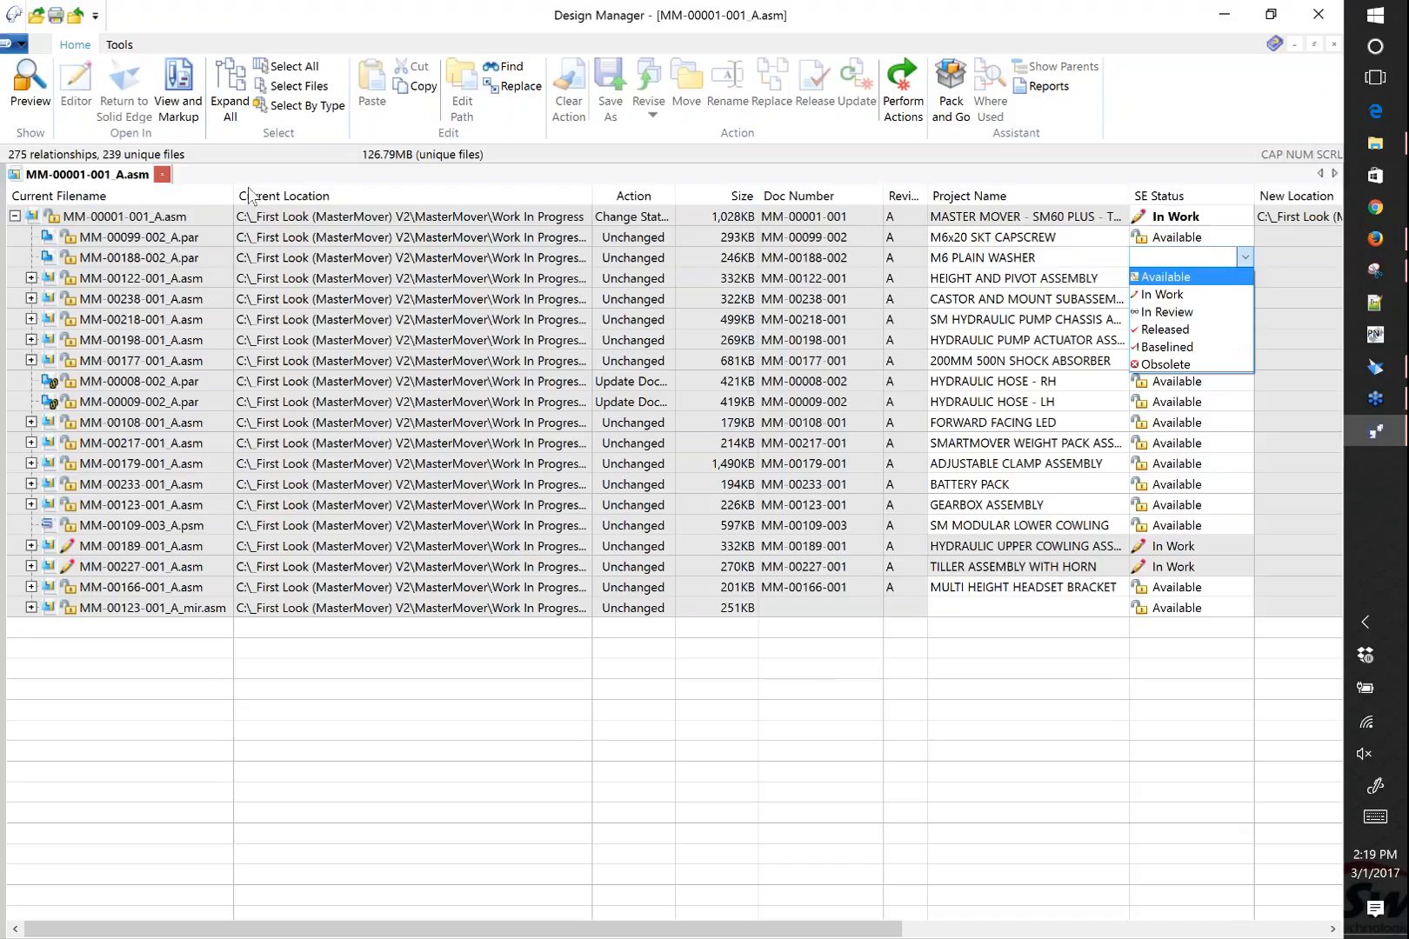
{"action": "left_click", "coordinate": [163, 216]}
{"action": "left_click", "coordinate": [167, 222]}
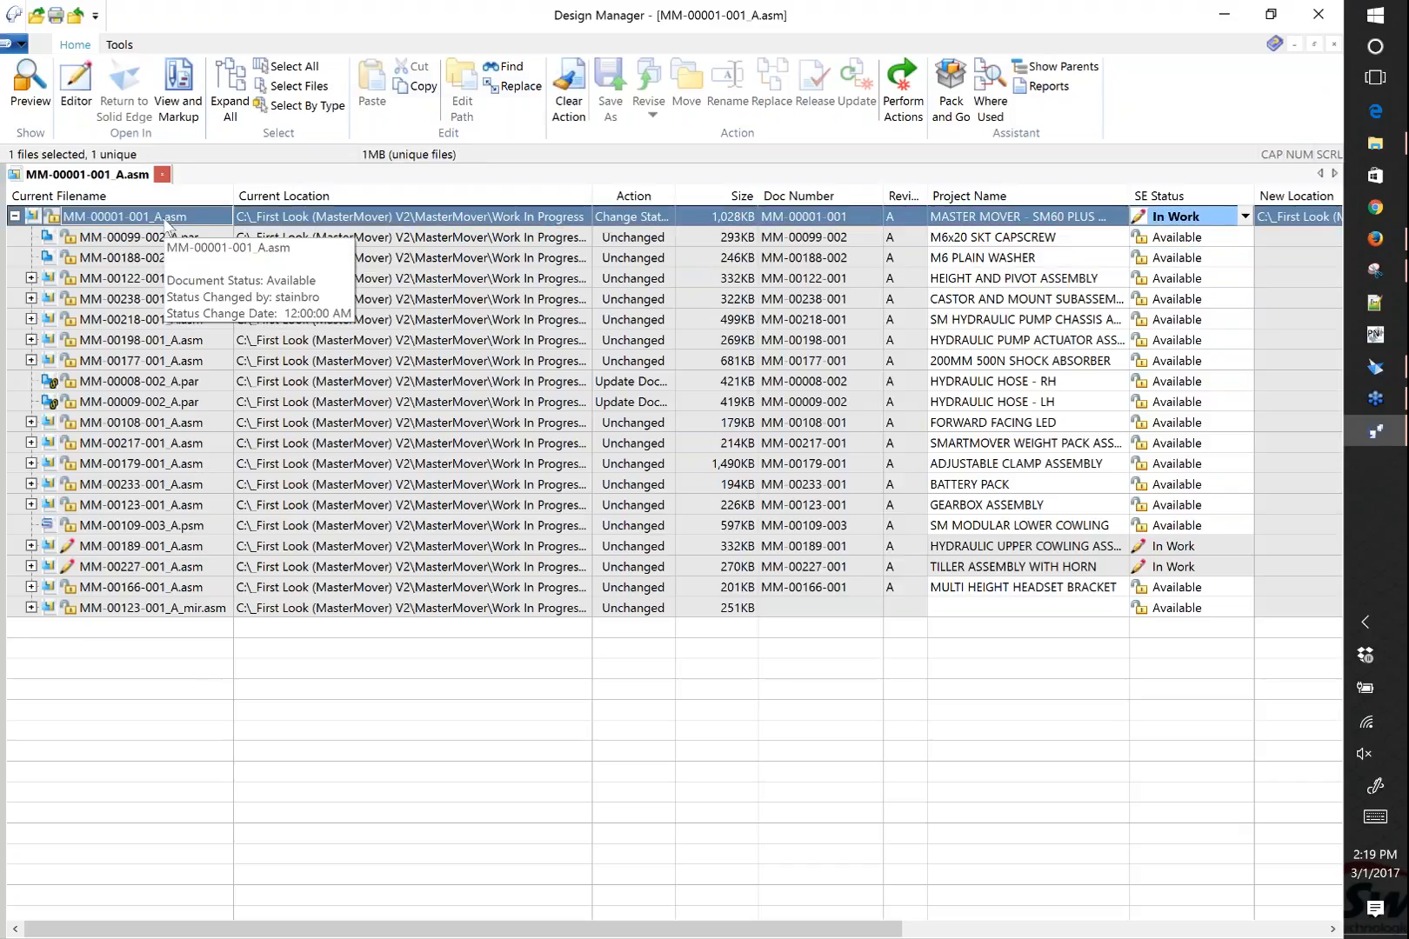
{"action": "left_click", "coordinate": [568, 91]}
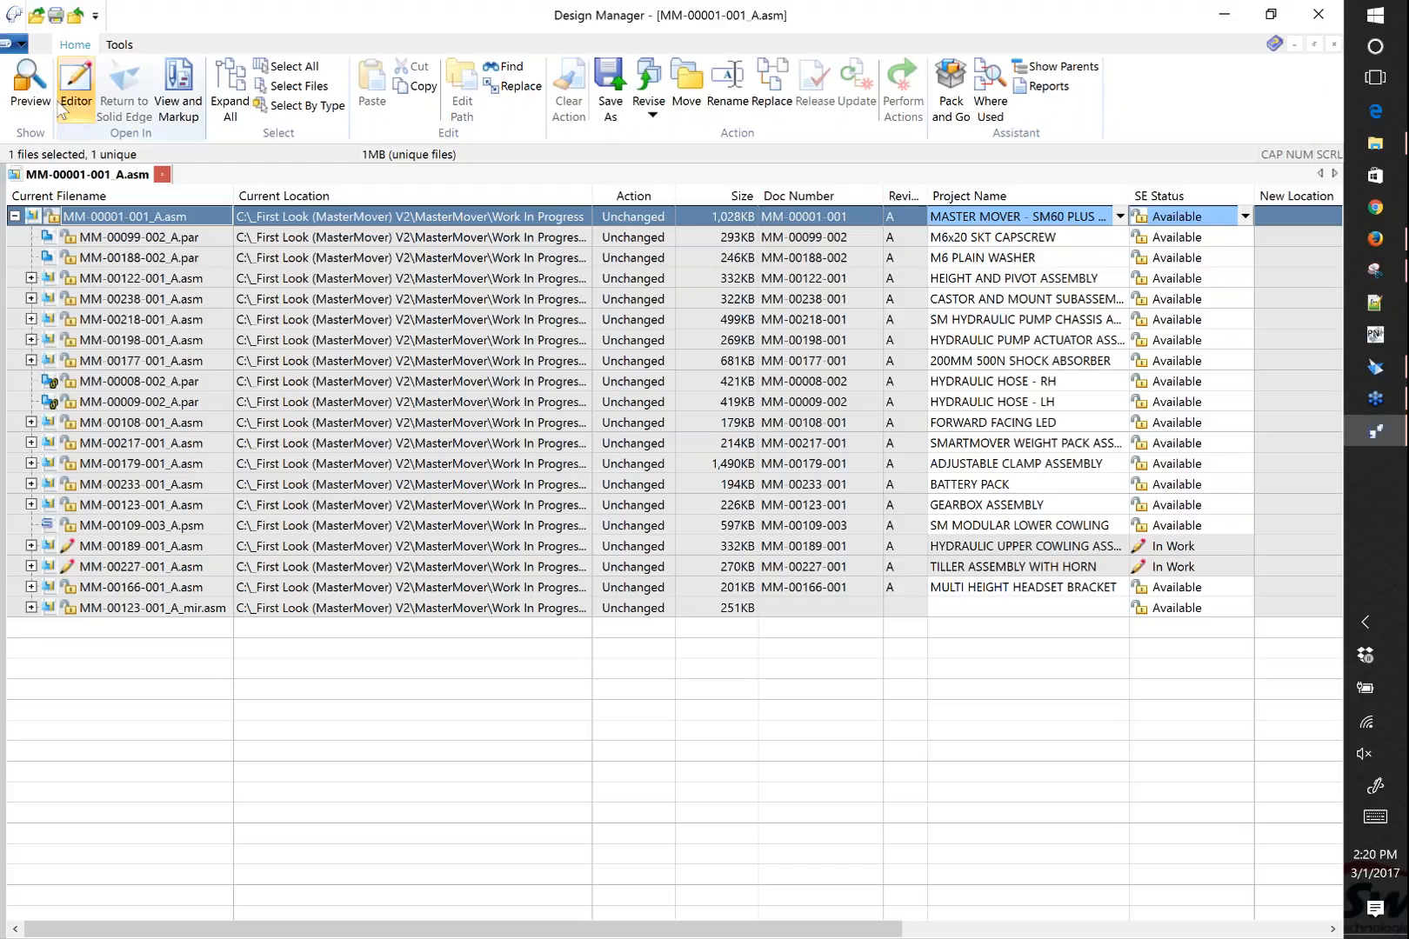
Show the preview and properties of the top assembly MM-00001-001_A.asm, and close them again
{"action": "left_click", "coordinate": [30, 87]}
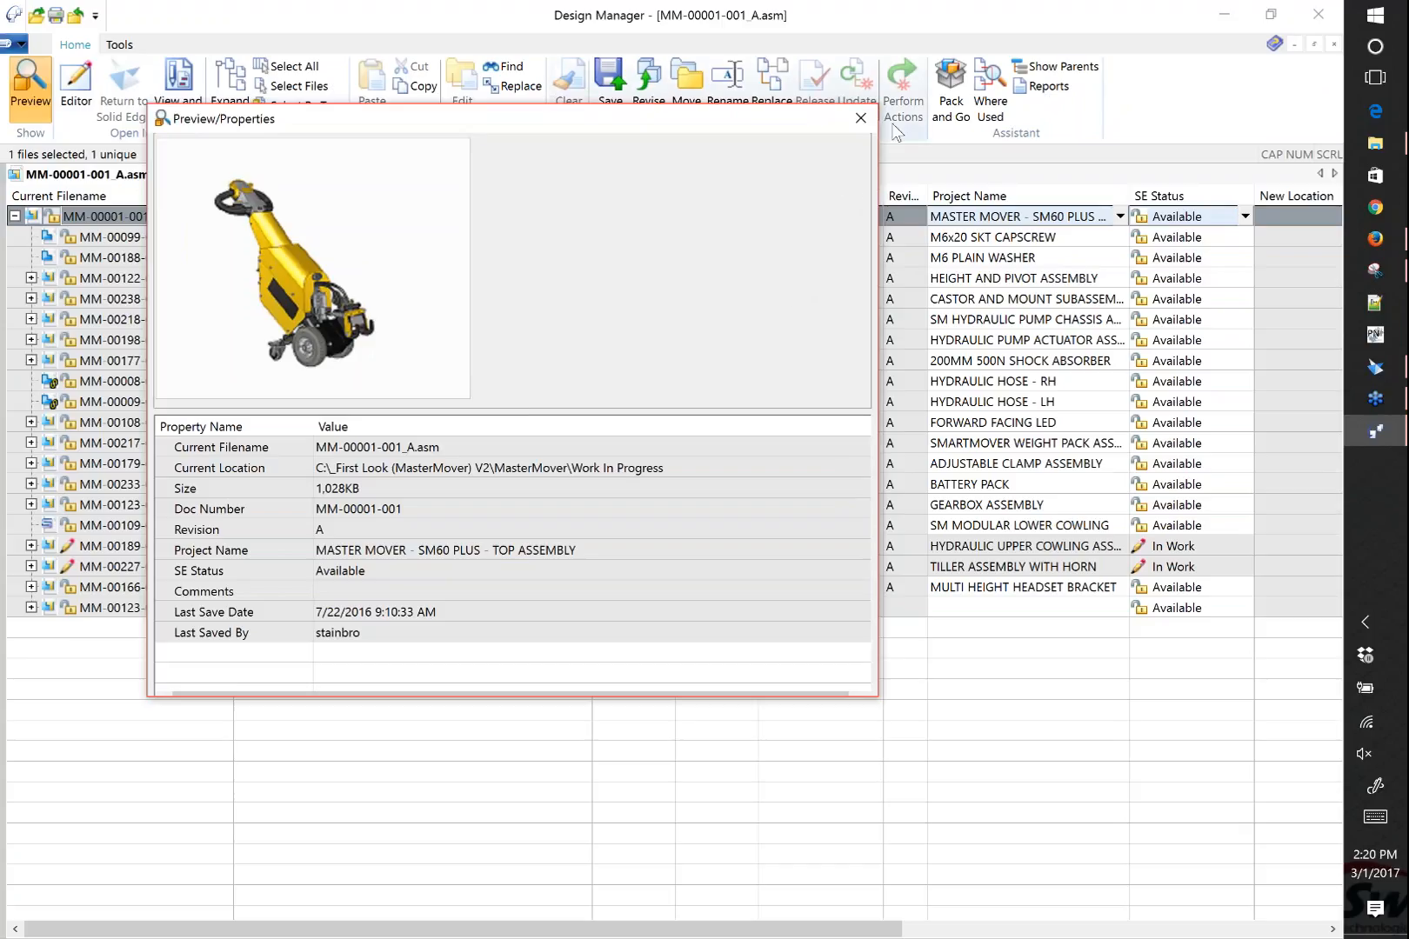
{"action": "left_click", "coordinate": [860, 120]}
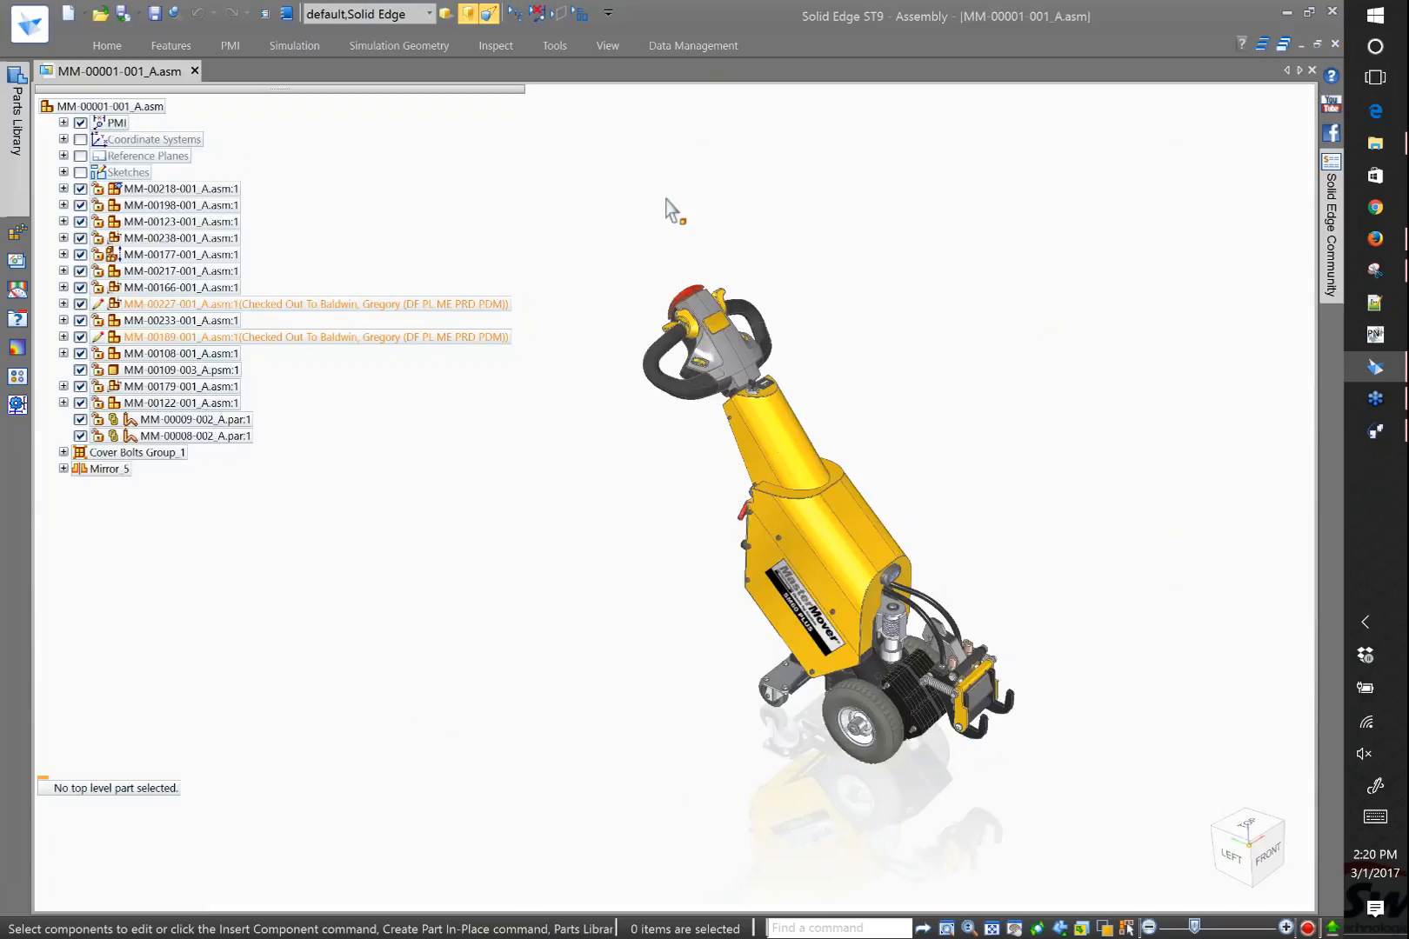
Switch to the assembly in Solid Edge, view its data management commands, and hide the checked-out subassembly MM-00189-001_A.asm
{"action": "left_click", "coordinate": [717, 46]}
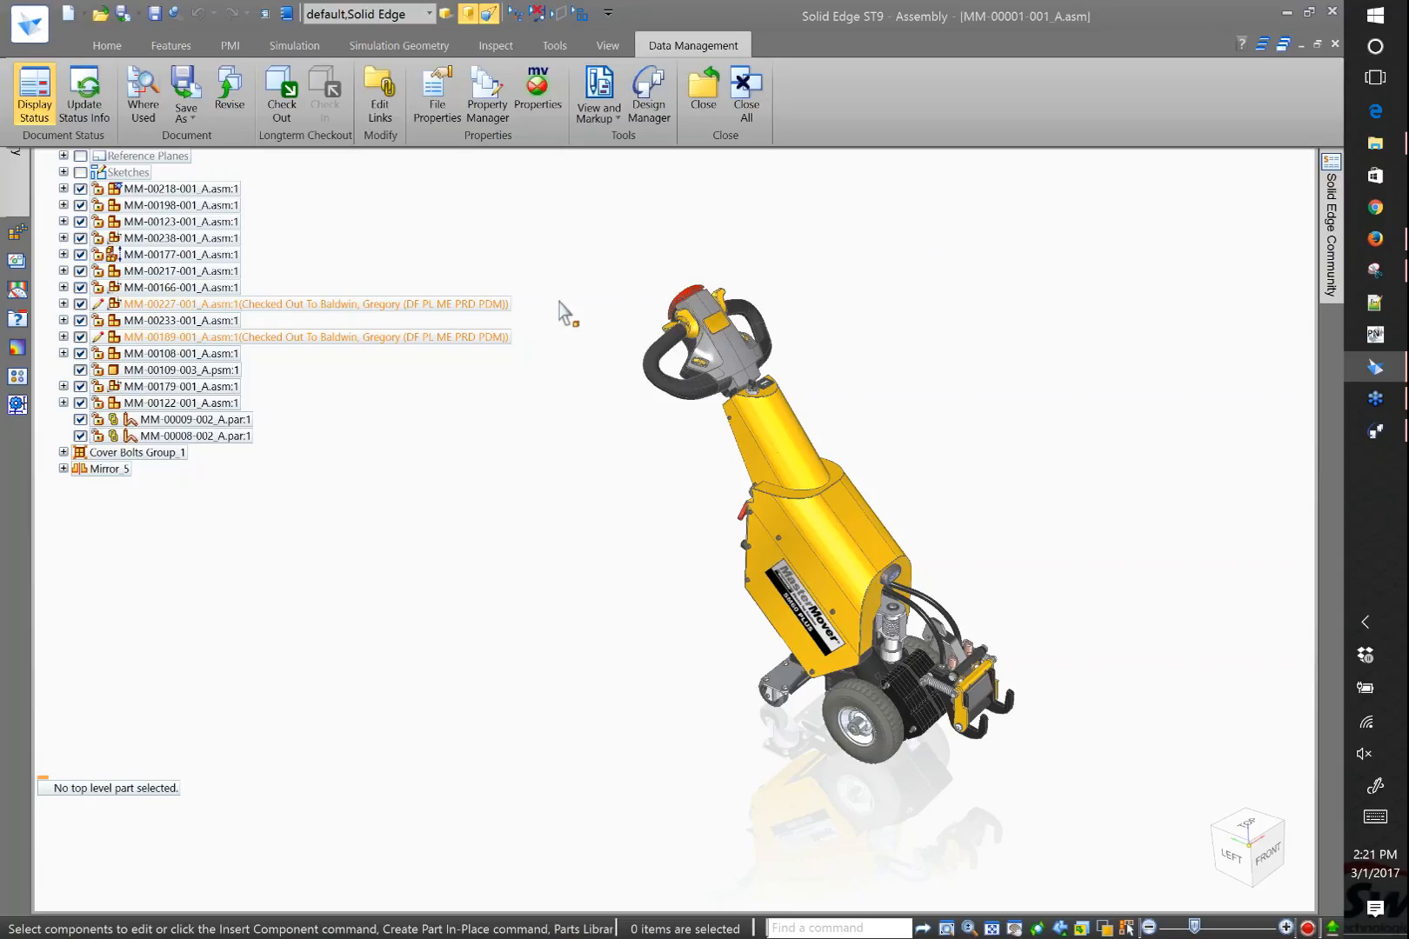
{"action": "left_click", "coordinate": [81, 337]}
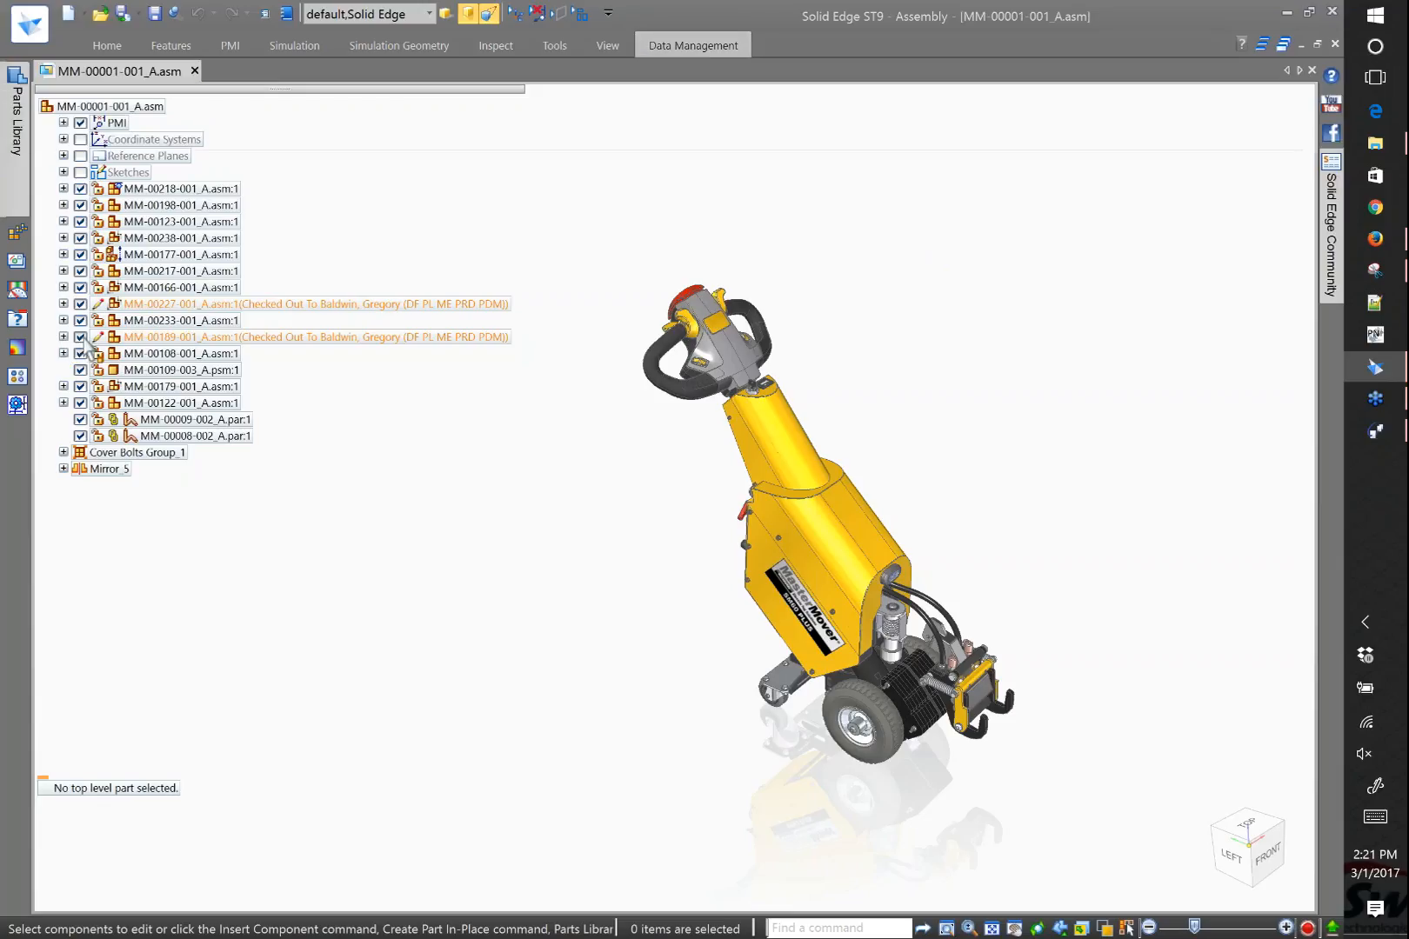
{"action": "scroll", "coordinate": [851, 450], "scroll_direction": "up", "scroll_amount": 2}
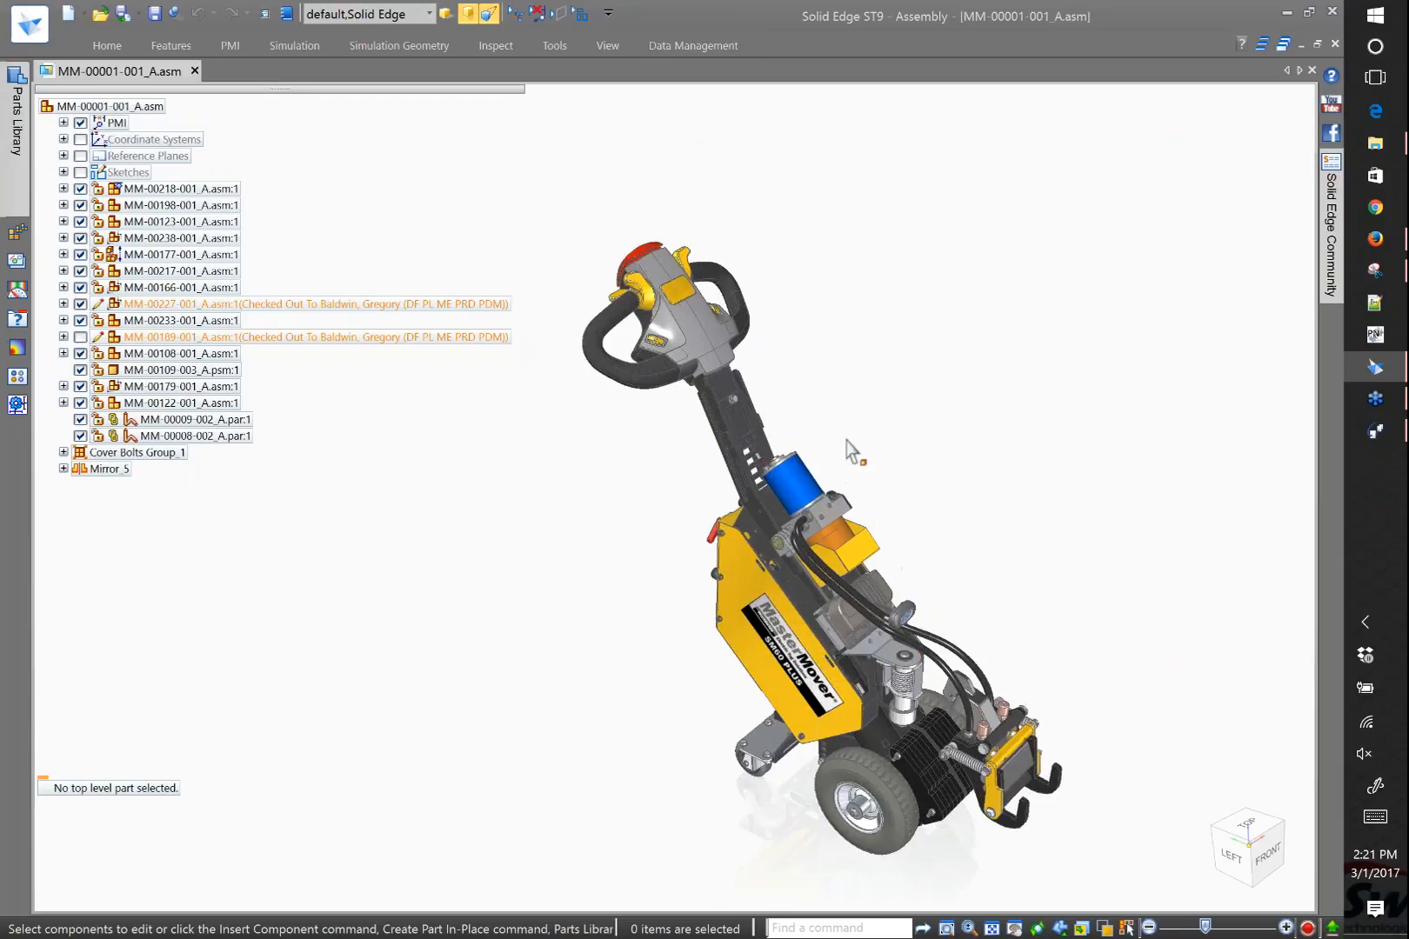
Open the Parts Library's property search and clear all of its previous search settings
{"action": "scroll", "coordinate": [851, 449], "scroll_direction": "up", "scroll_amount": 1}
{"action": "scroll", "coordinate": [726, 431], "scroll_direction": "up", "scroll_amount": 2}
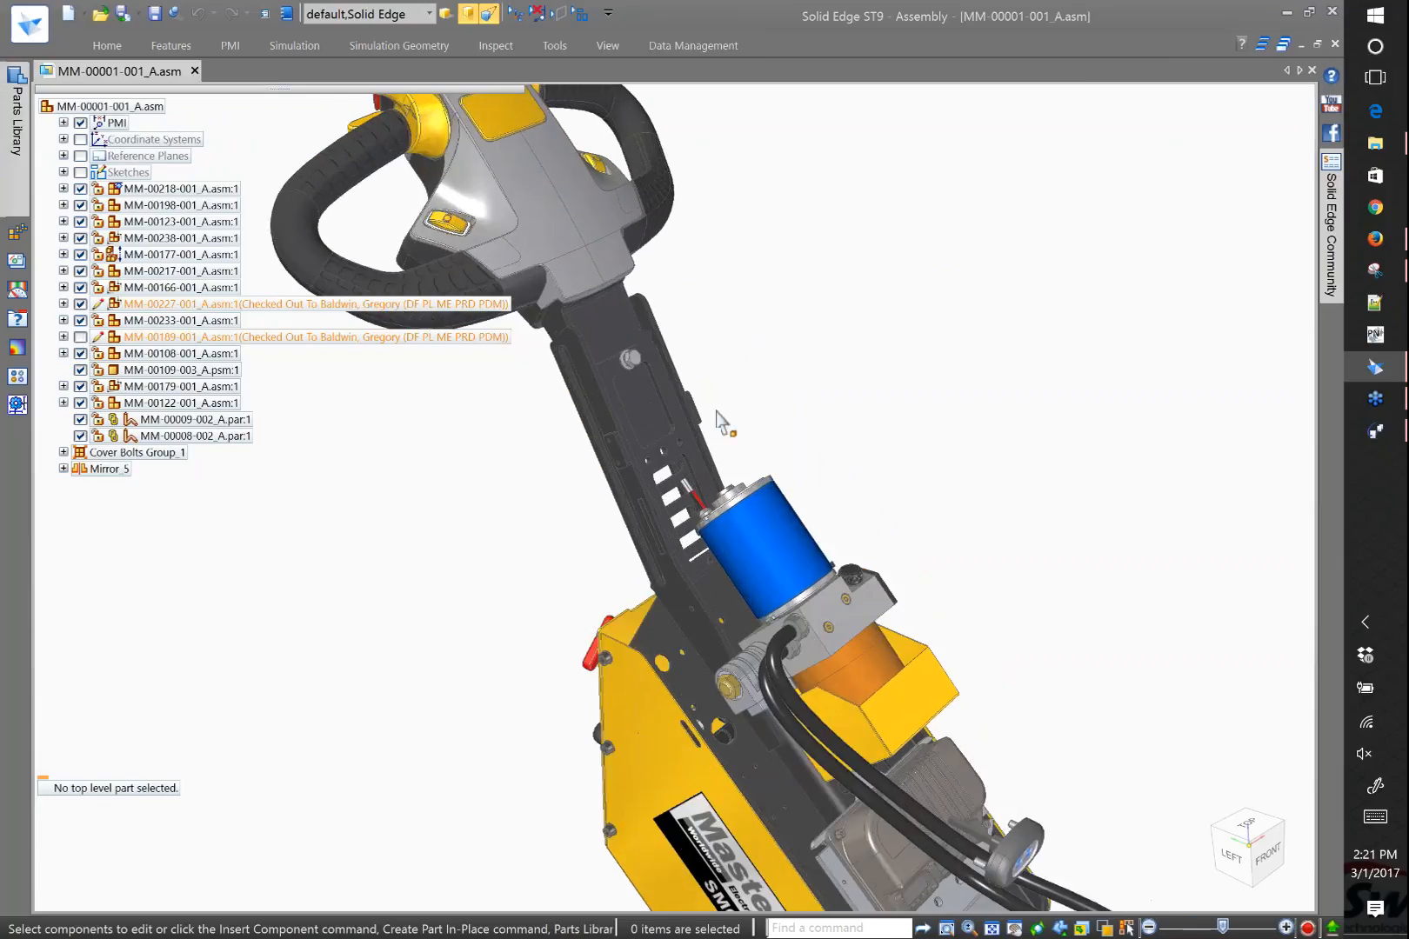
{"action": "scroll", "coordinate": [718, 422], "scroll_direction": "up", "scroll_amount": 2}
{"action": "scroll", "coordinate": [861, 465], "scroll_direction": "down", "scroll_amount": 2}
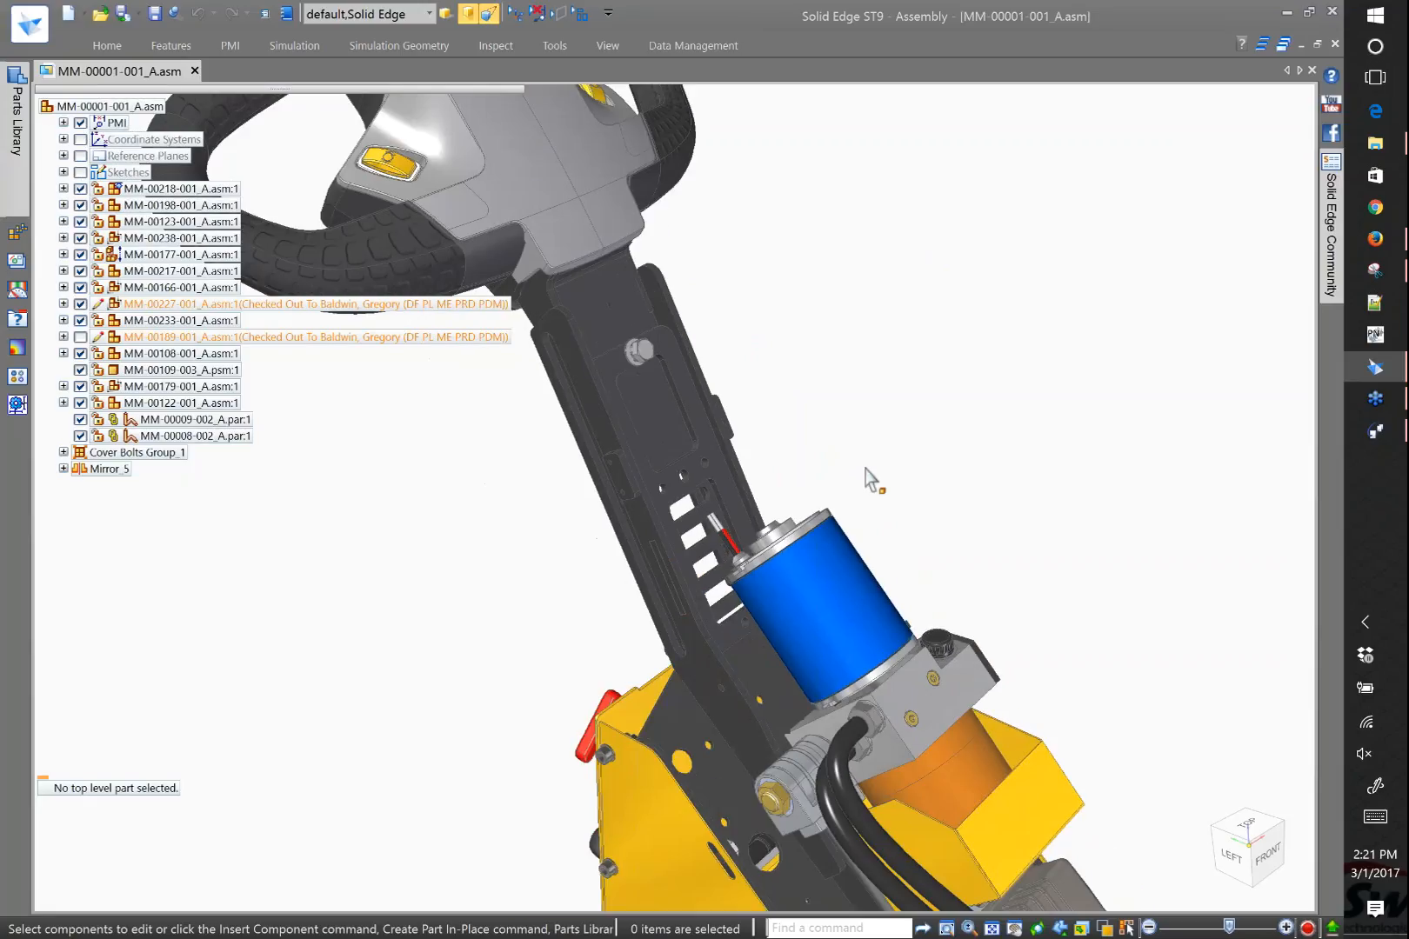
{"action": "scroll", "coordinate": [594, 298], "scroll_direction": "up", "scroll_amount": 3}
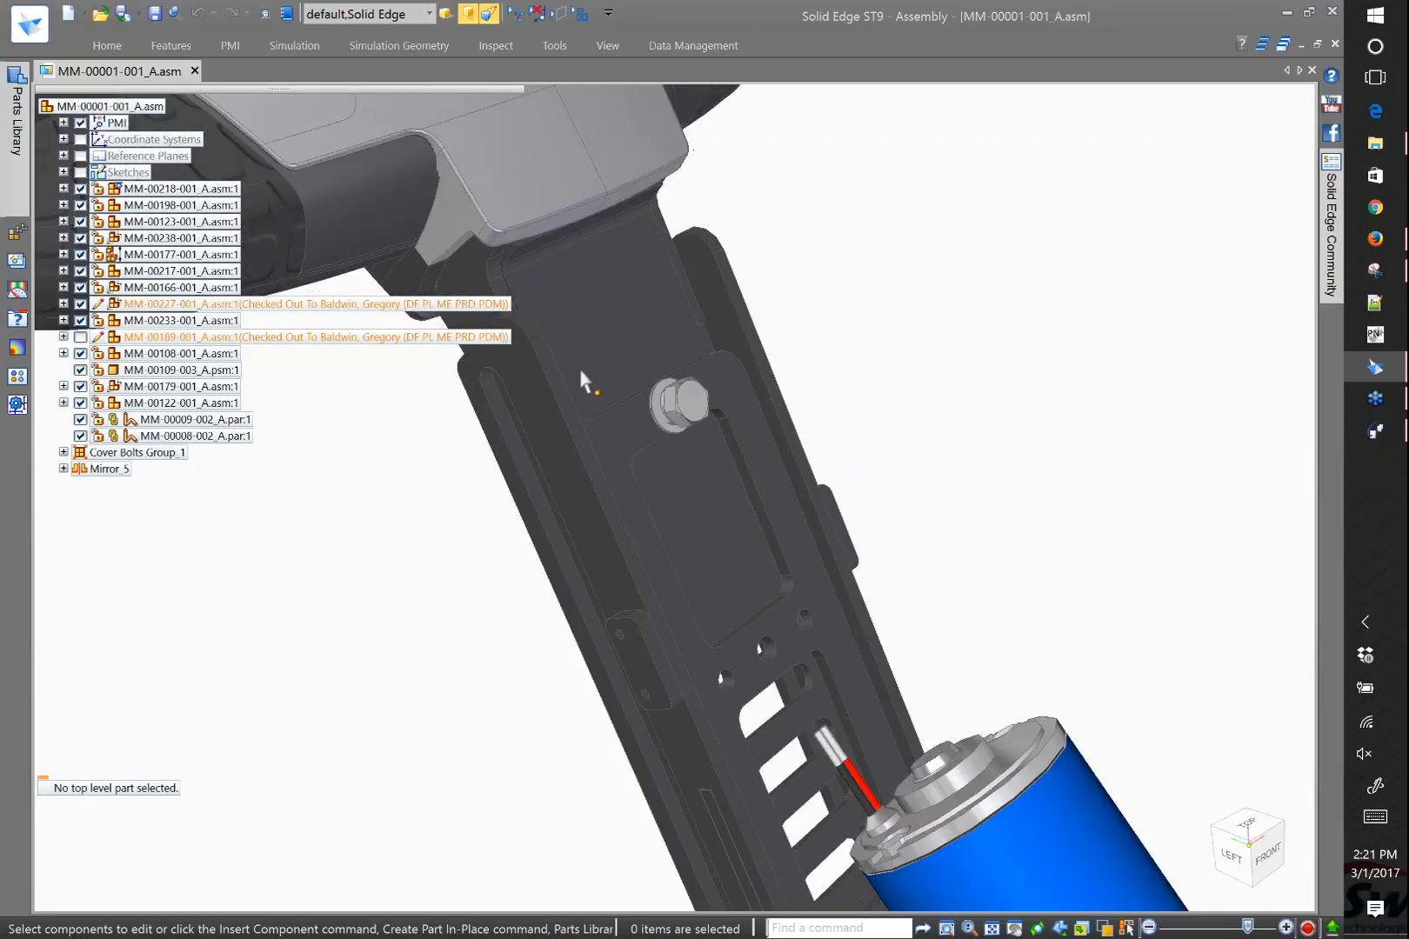
{"action": "mouse_move", "coordinate": [15, 117]}
{"action": "left_click", "coordinate": [180, 95]}
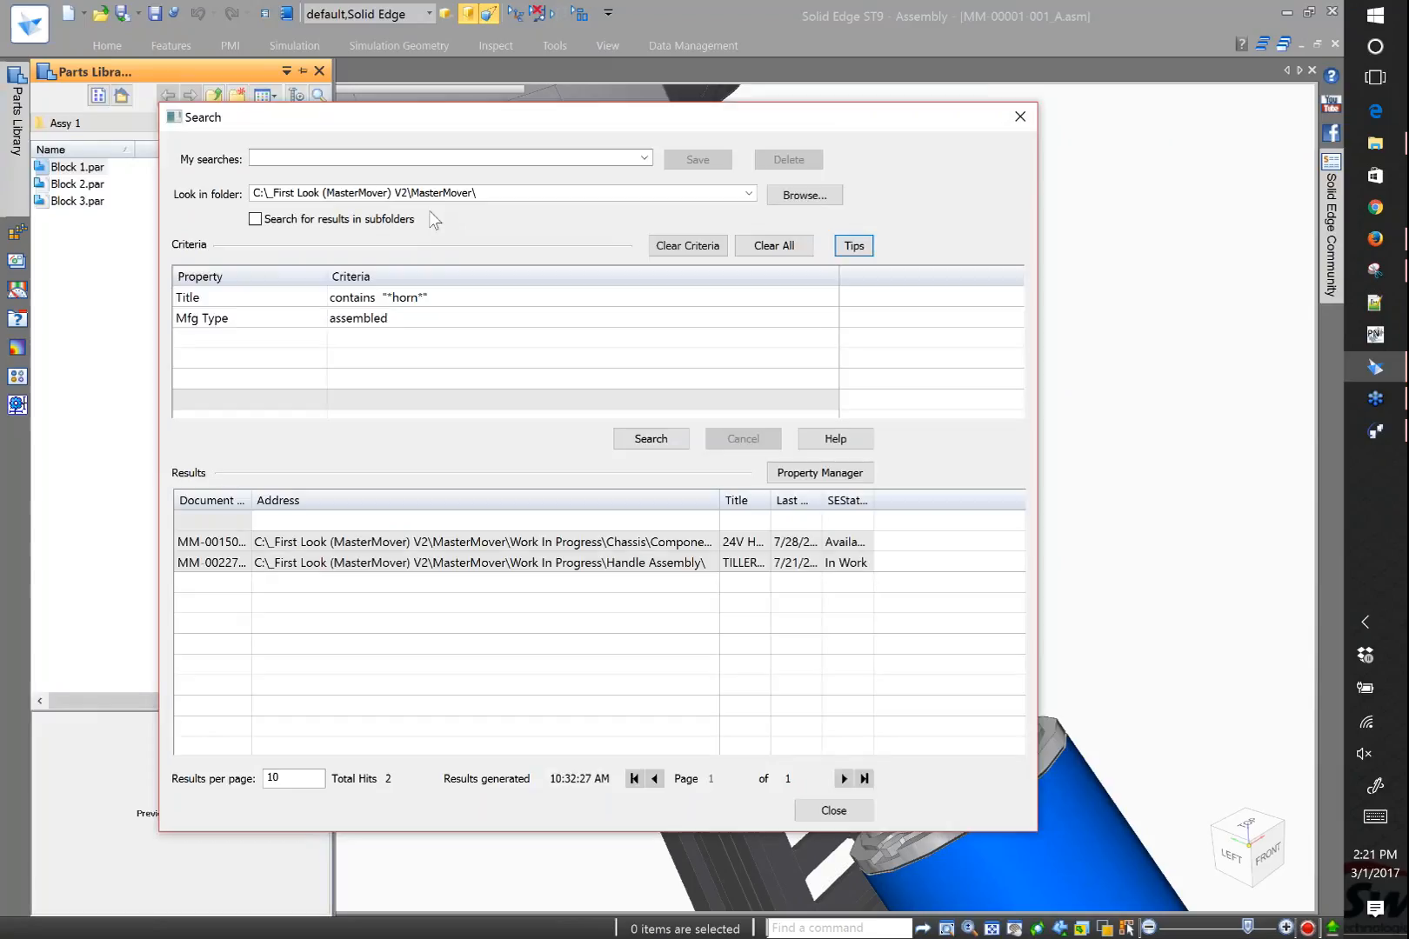
{"action": "left_click", "coordinate": [774, 245]}
Set the search's look-in folder to C:\_First Look (MasterMover) V2\MasterMover\
{"action": "left_click", "coordinate": [804, 194]}
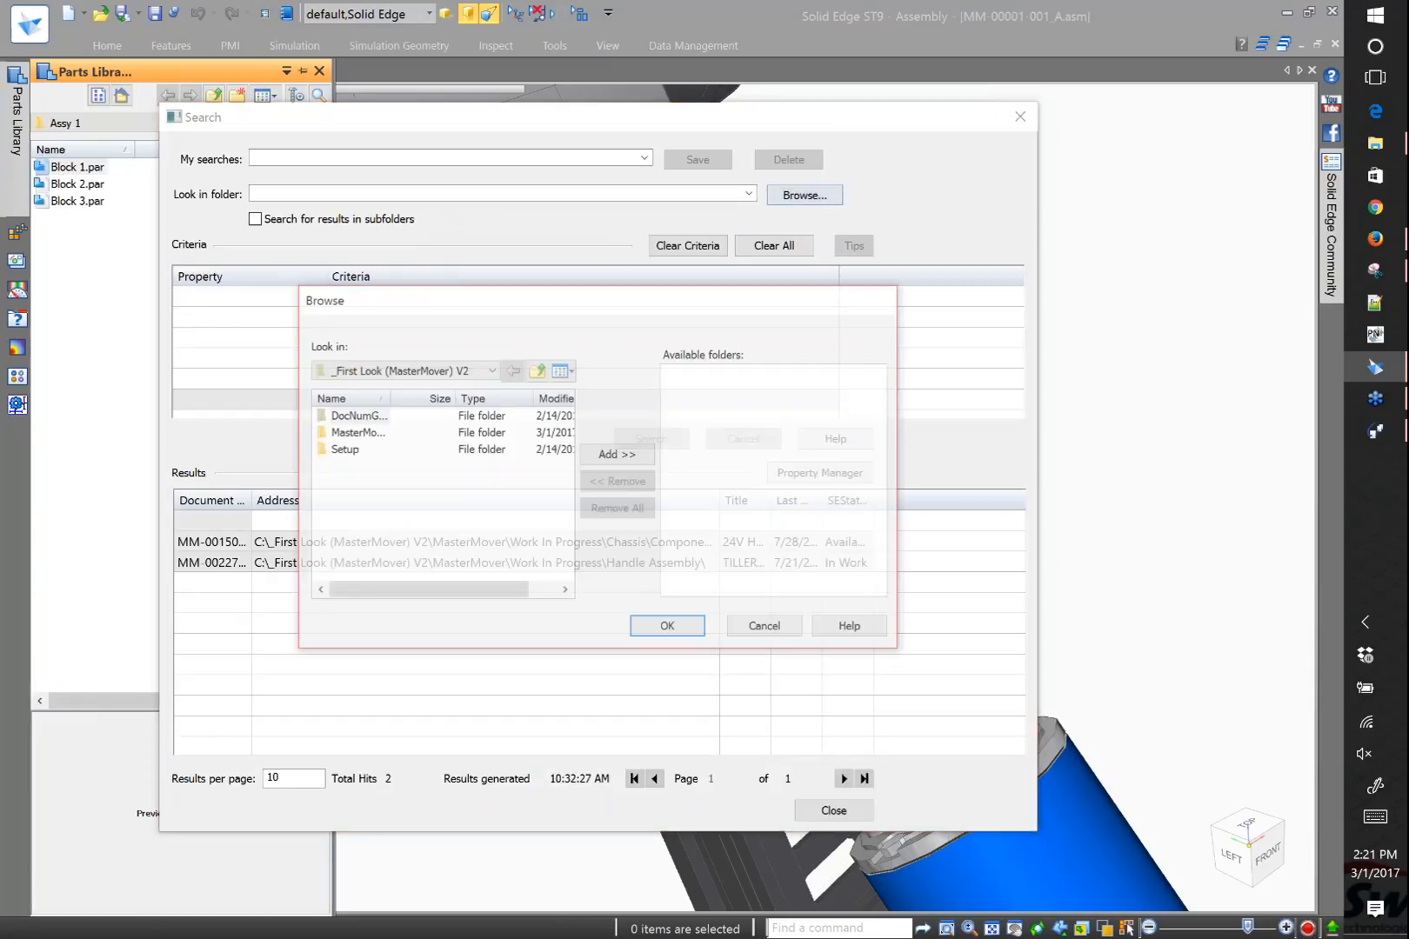
{"action": "left_click", "coordinate": [536, 370]}
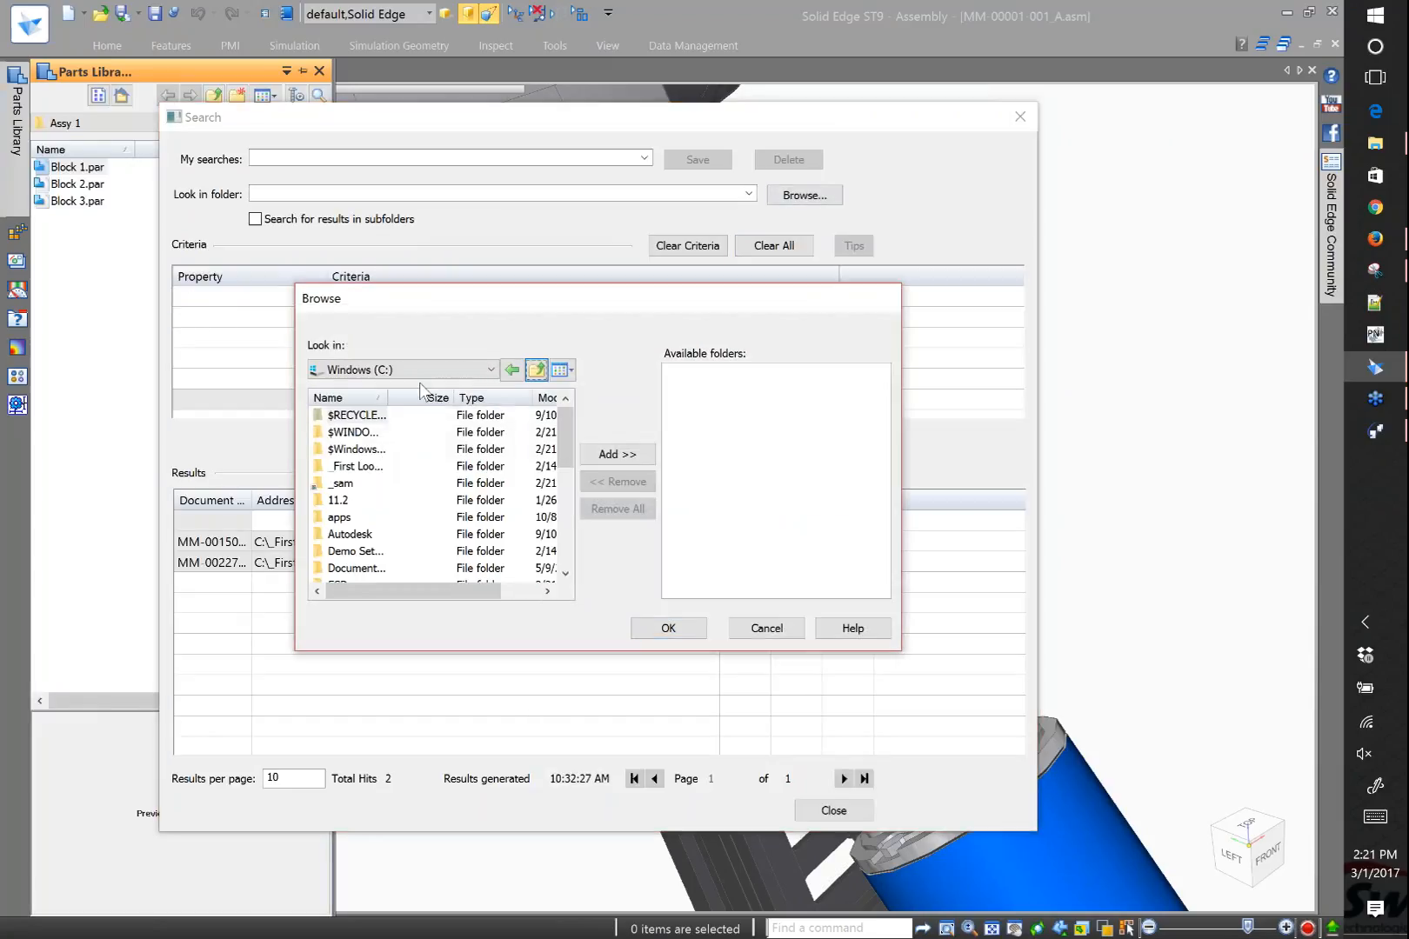
{"action": "double_click", "coordinate": [349, 466]}
{"action": "left_click", "coordinate": [351, 433]}
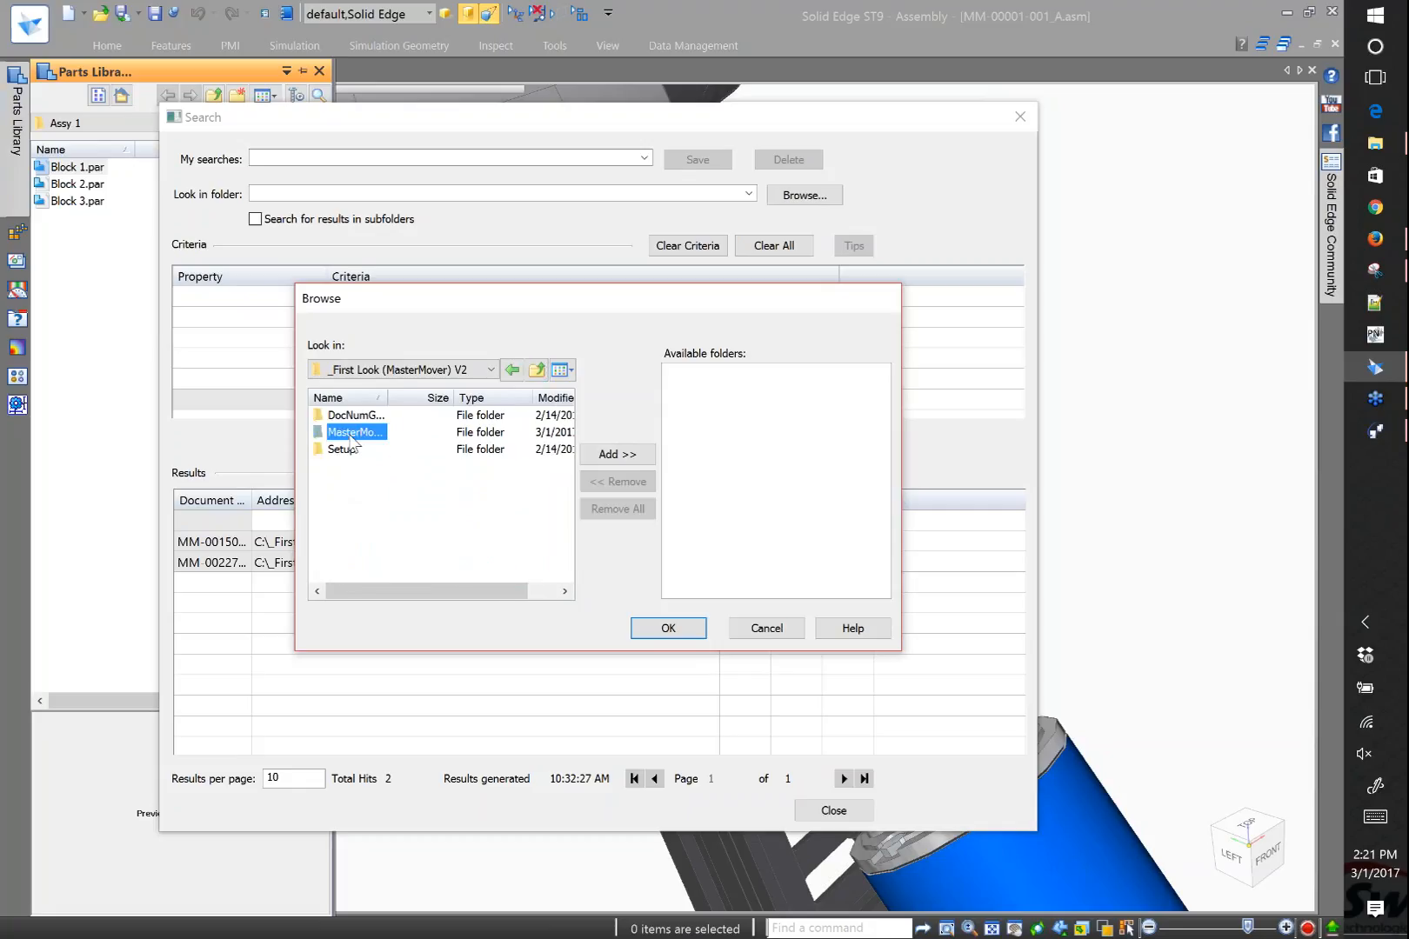
{"action": "left_click", "coordinate": [606, 455]}
{"action": "left_click", "coordinate": [668, 628]}
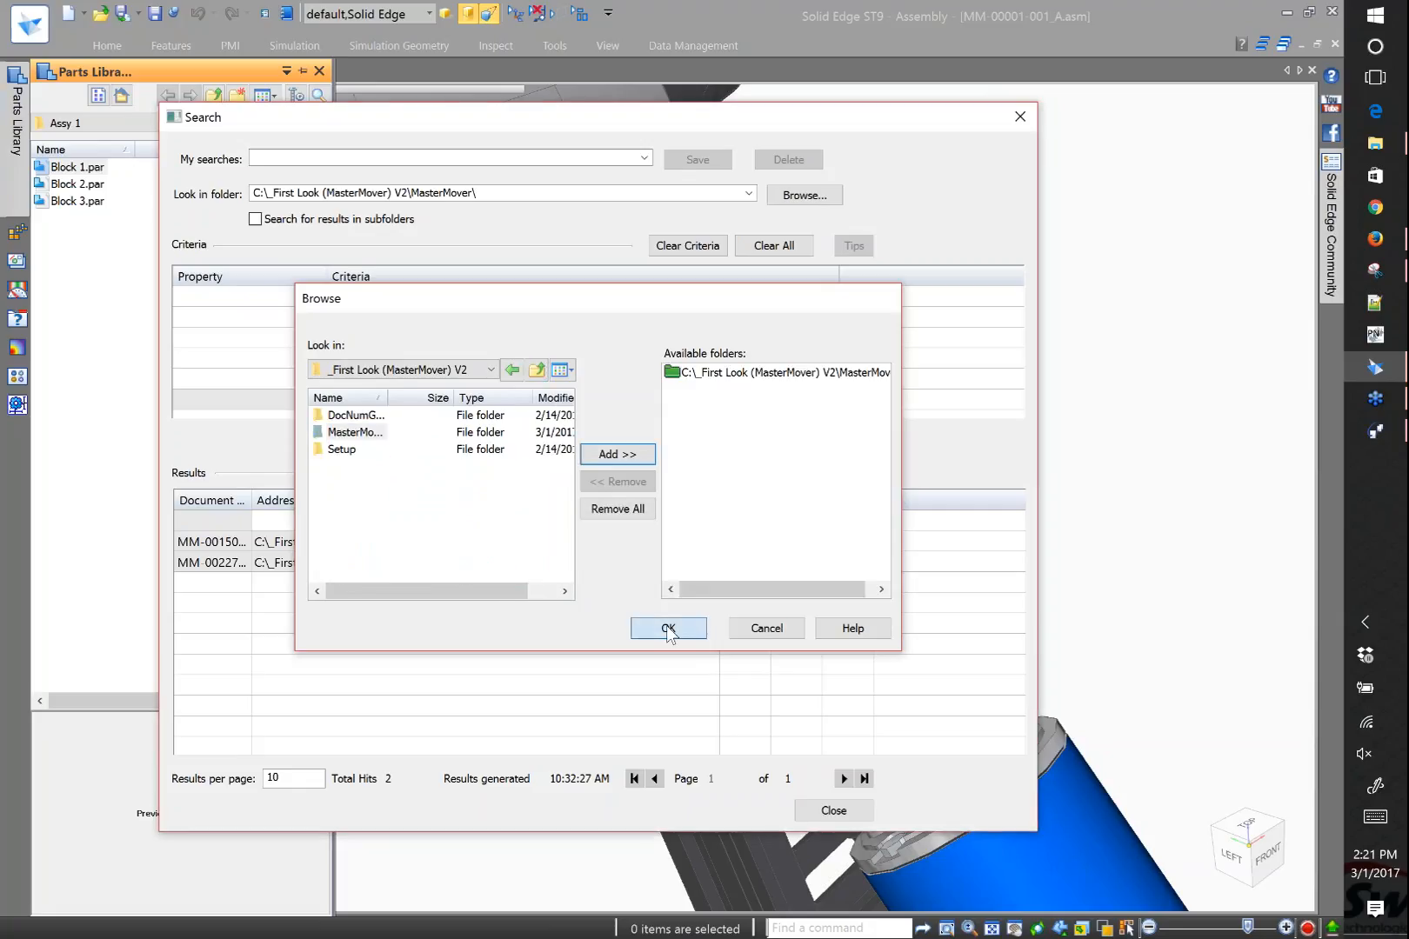
Add a Title criterion of *horn* and run the search
{"action": "left_click", "coordinate": [287, 297]}
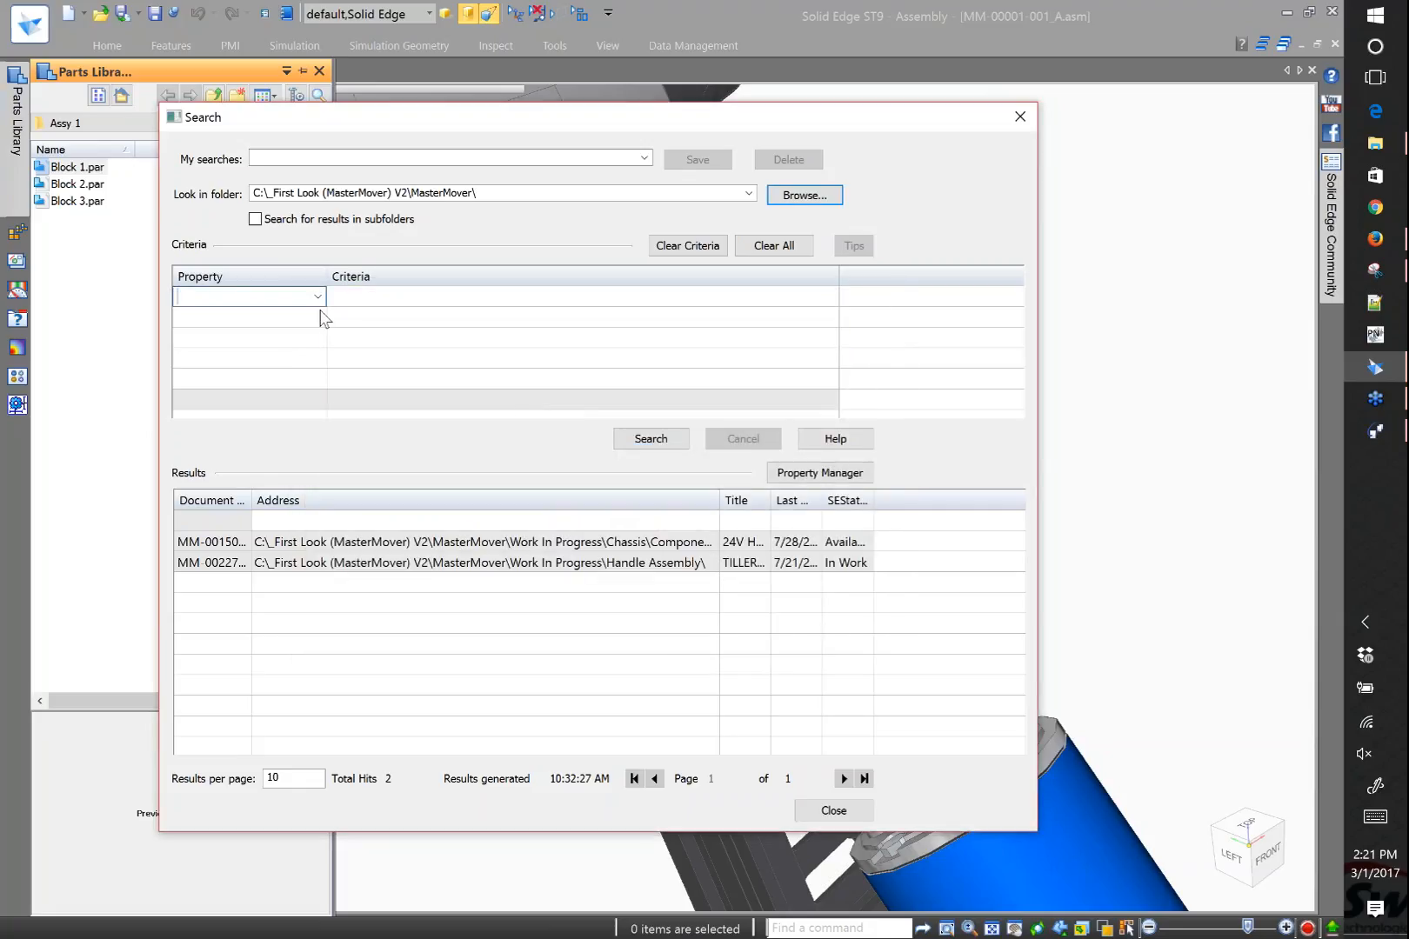
{"action": "left_click", "coordinate": [318, 296]}
{"action": "scroll", "coordinate": [252, 565], "scroll_direction": "down", "scroll_amount": 5}
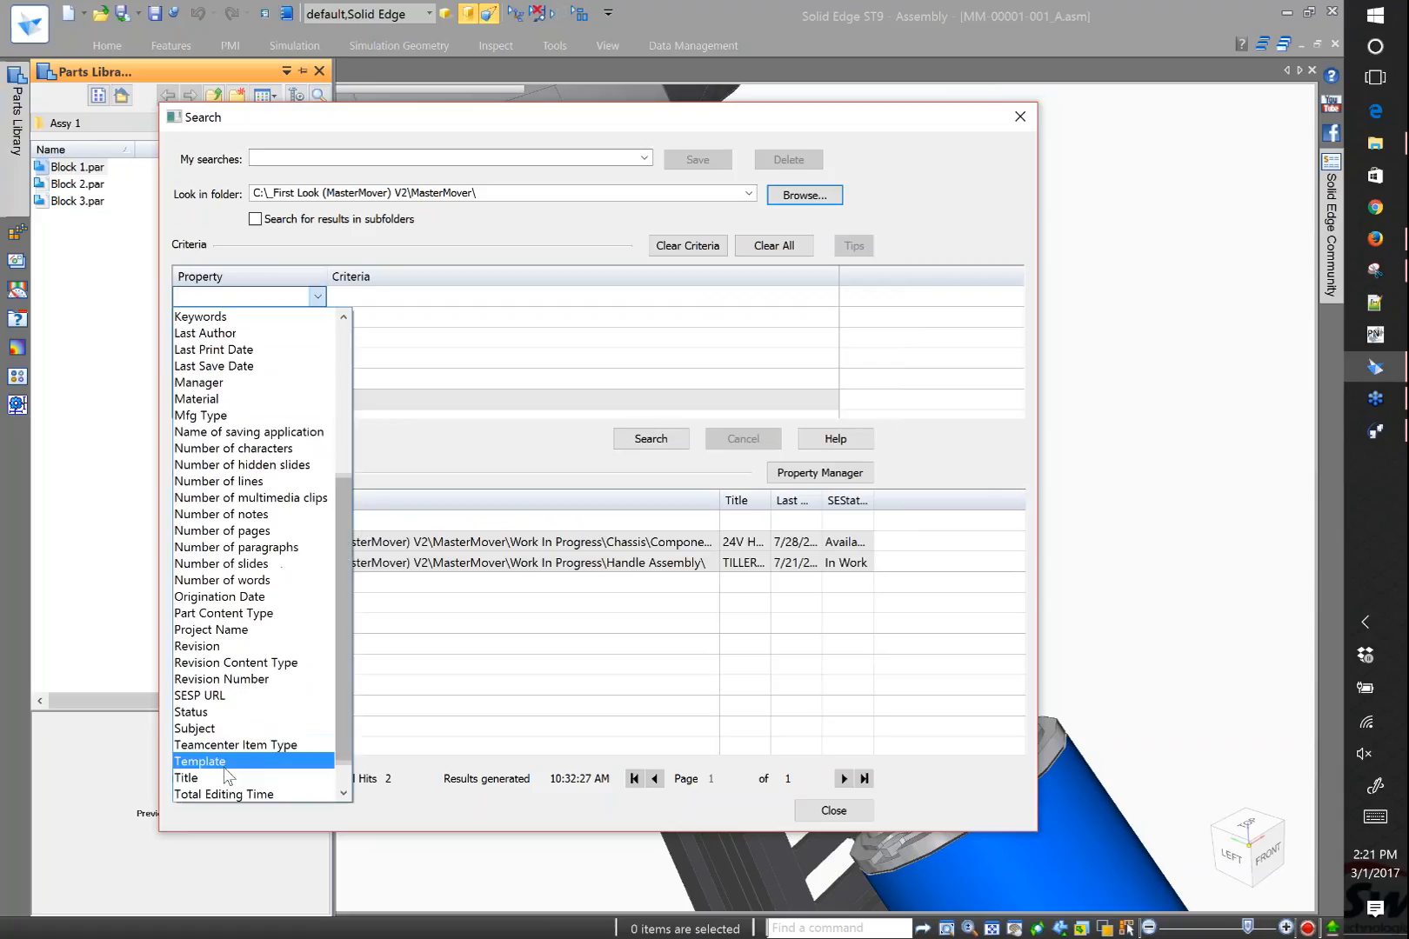
{"action": "left_click", "coordinate": [209, 777]}
{"action": "left_click", "coordinate": [361, 301]}
{"action": "type", "text": "*h"}
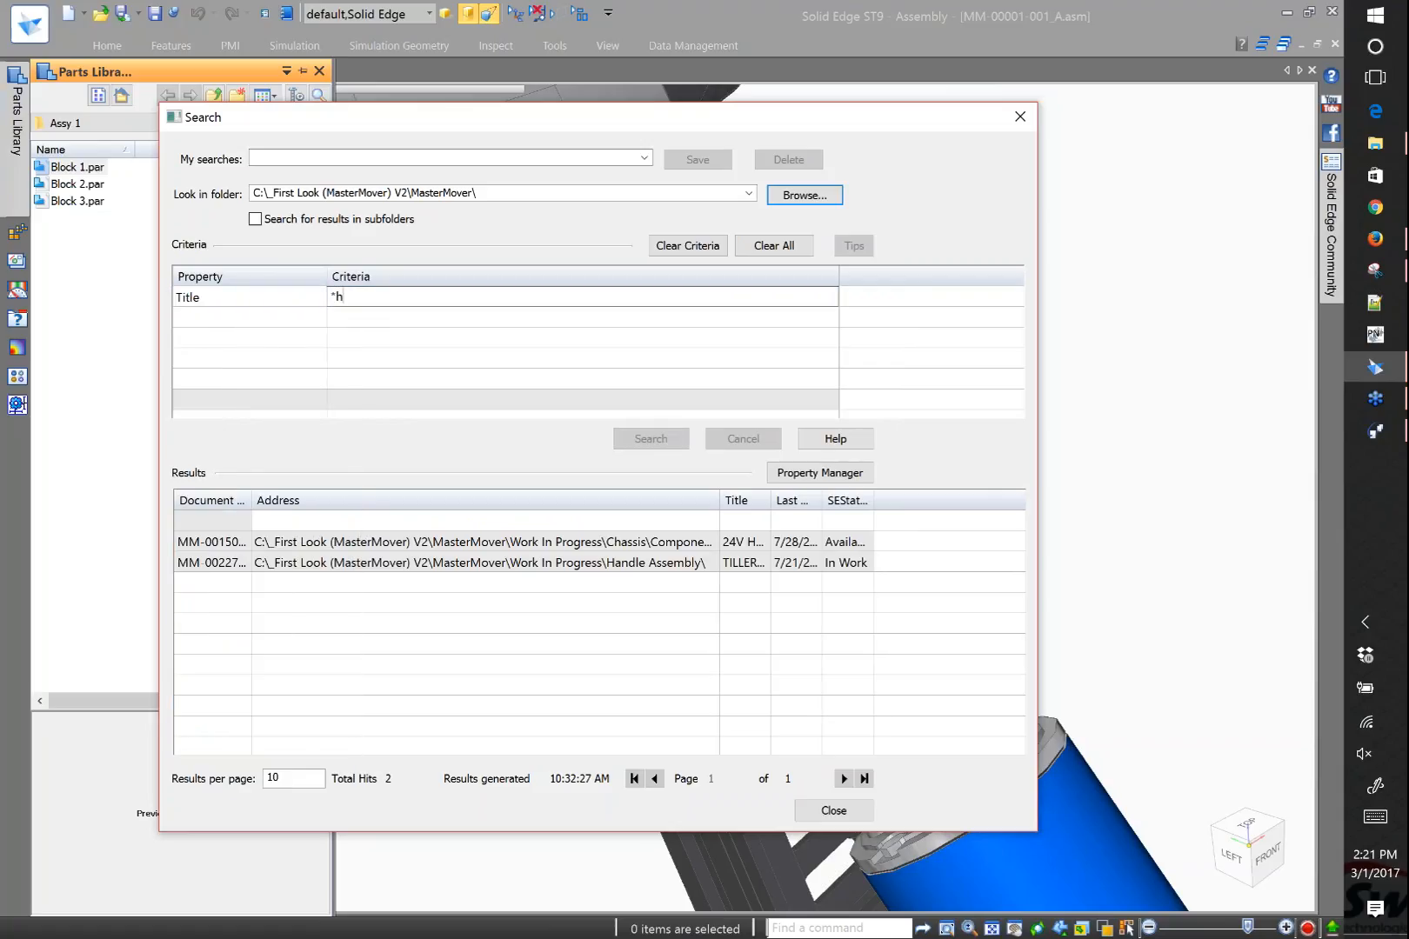
{"action": "type", "text": "orn*"}
{"action": "key", "text": "Return"}
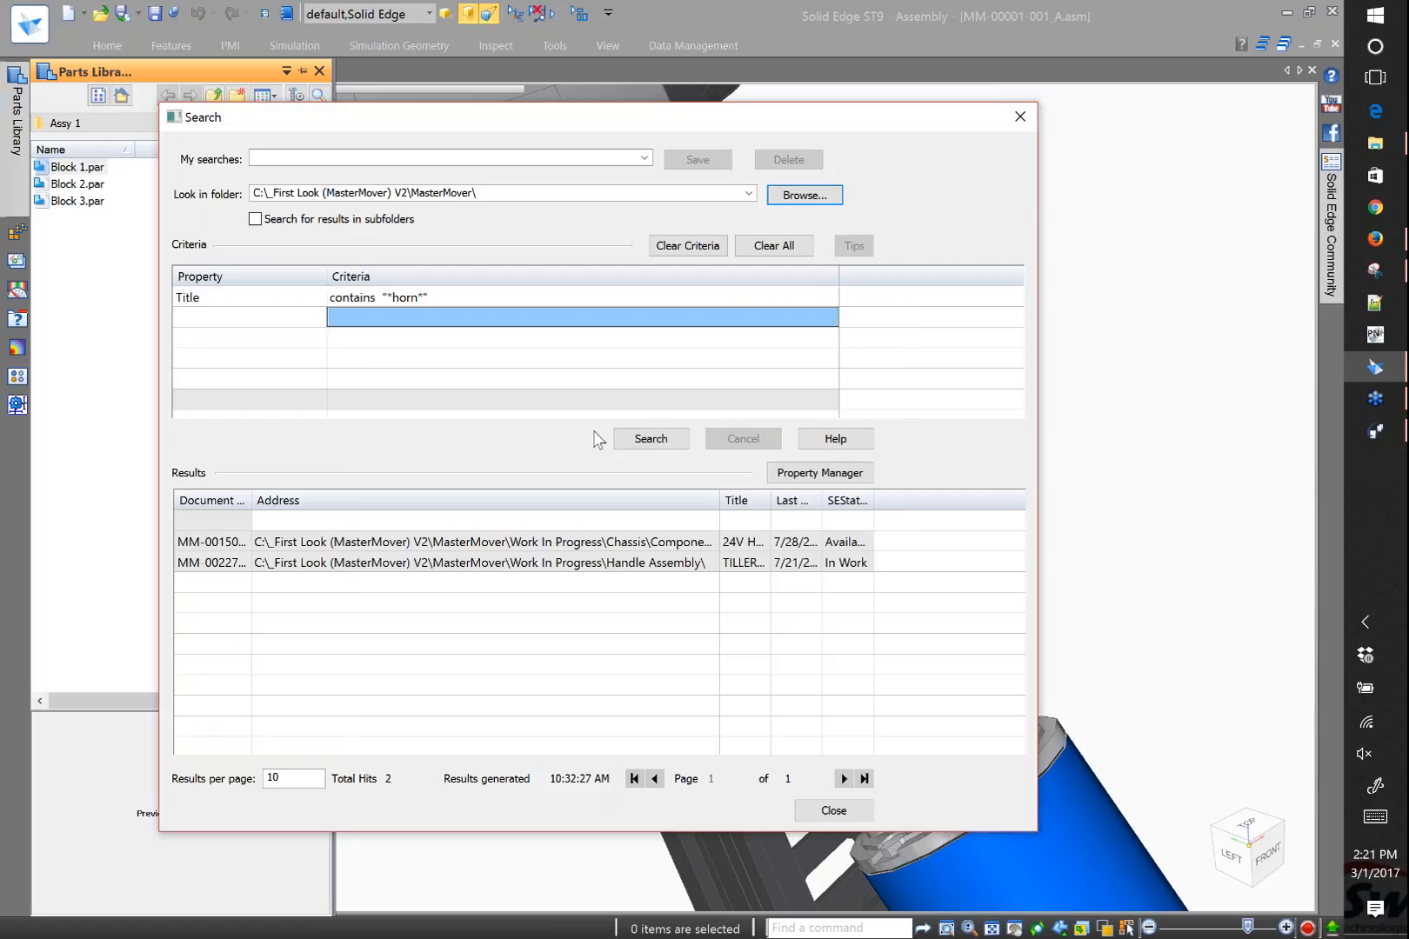
{"action": "left_click", "coordinate": [647, 437]}
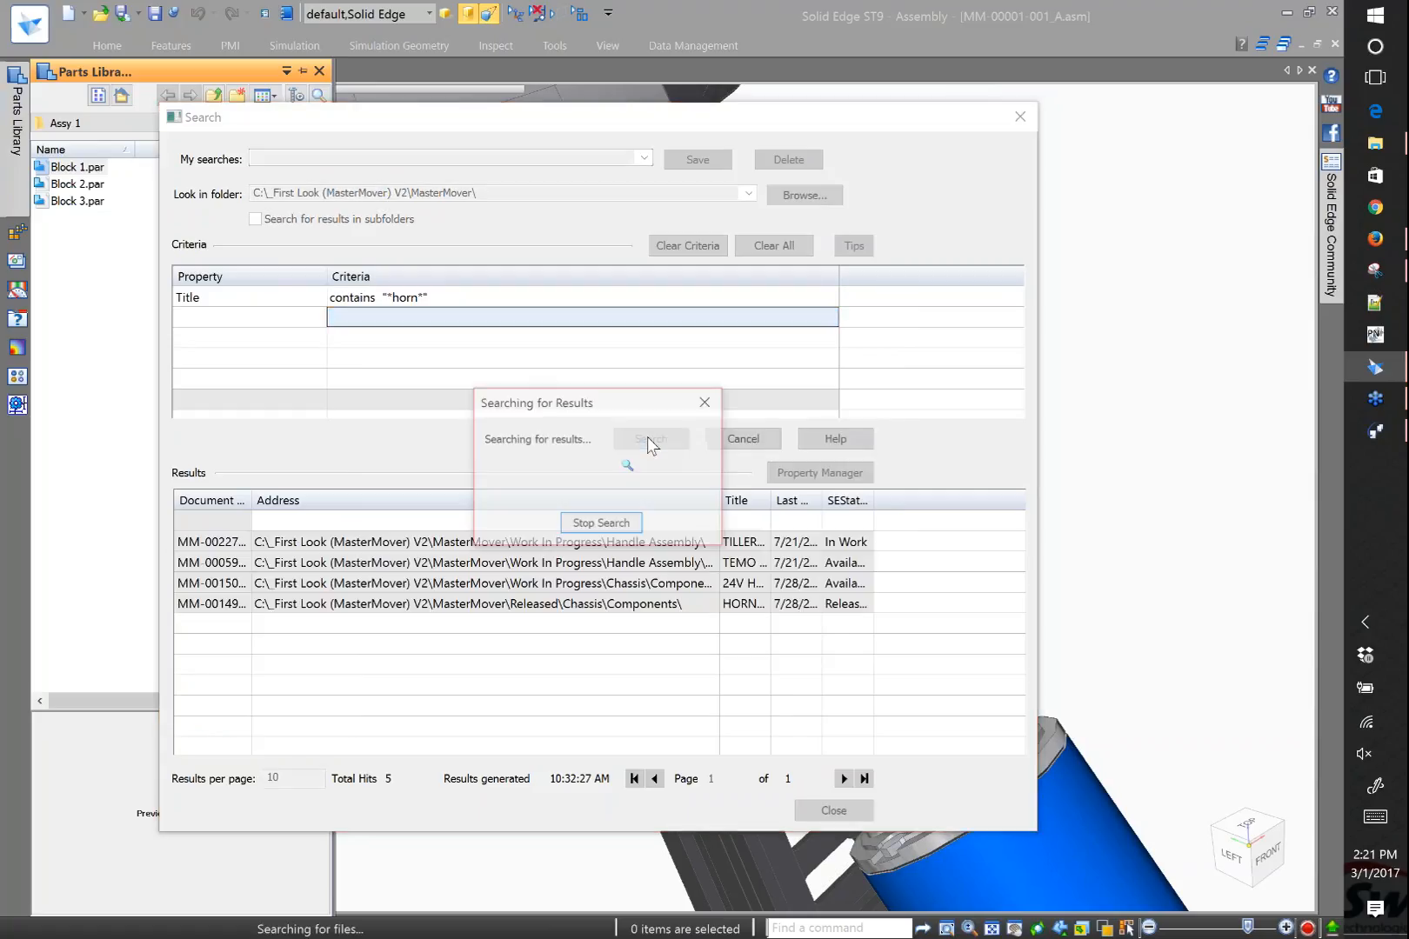
Widen the Title column of the results and preview several found documents, including horn test, 24V HORN and the tiller assembly
{"action": "left_click_drag", "start_coordinate": [719, 500], "coordinate": [901, 500]}
{"action": "left_click", "coordinate": [487, 584]}
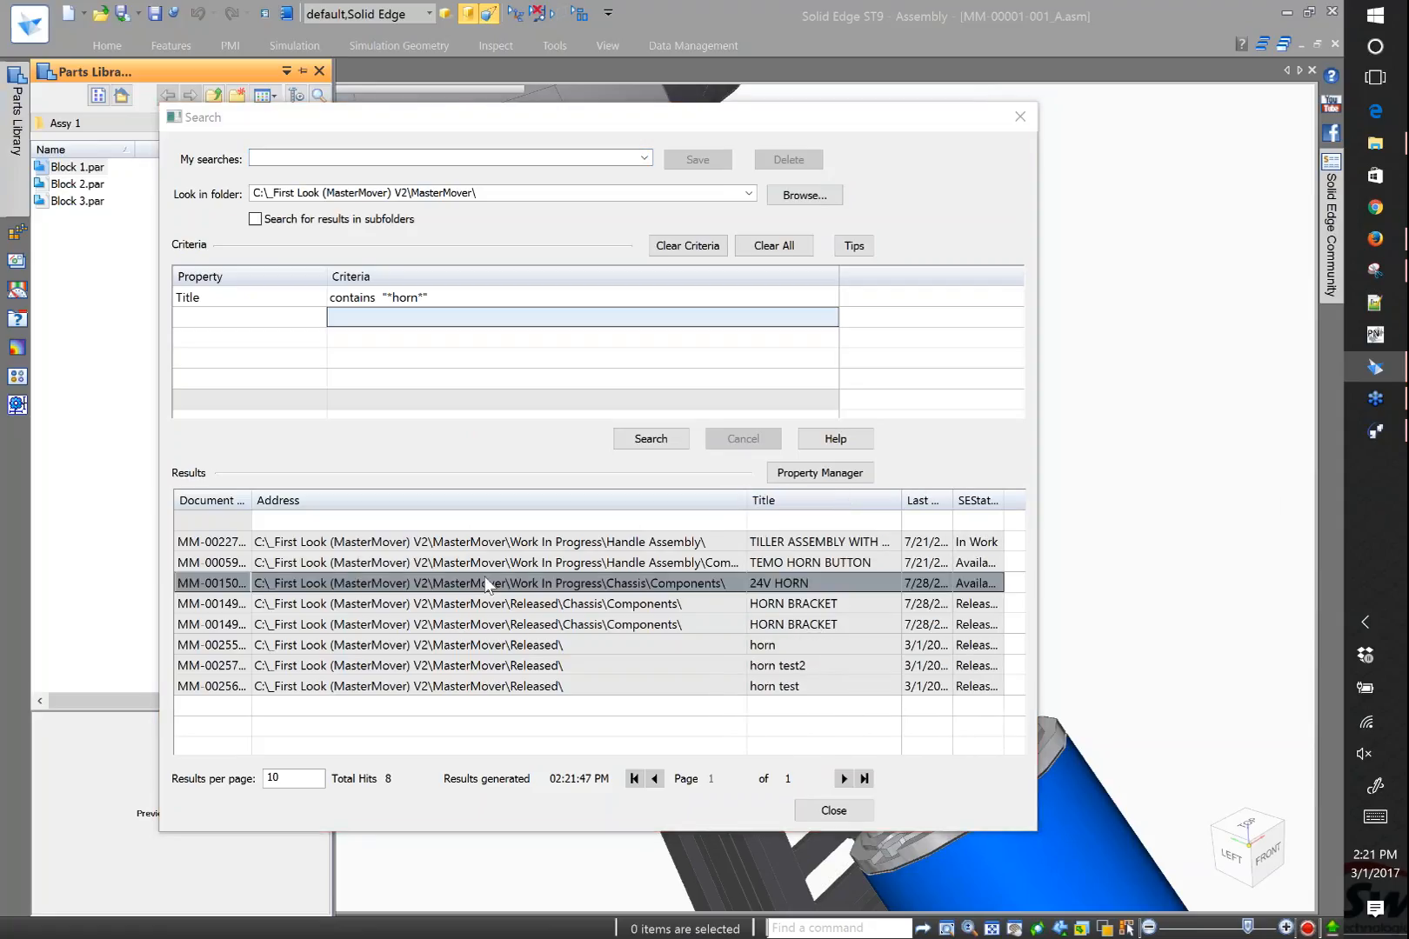
{"action": "left_click", "coordinate": [488, 652]}
{"action": "left_click", "coordinate": [499, 689]}
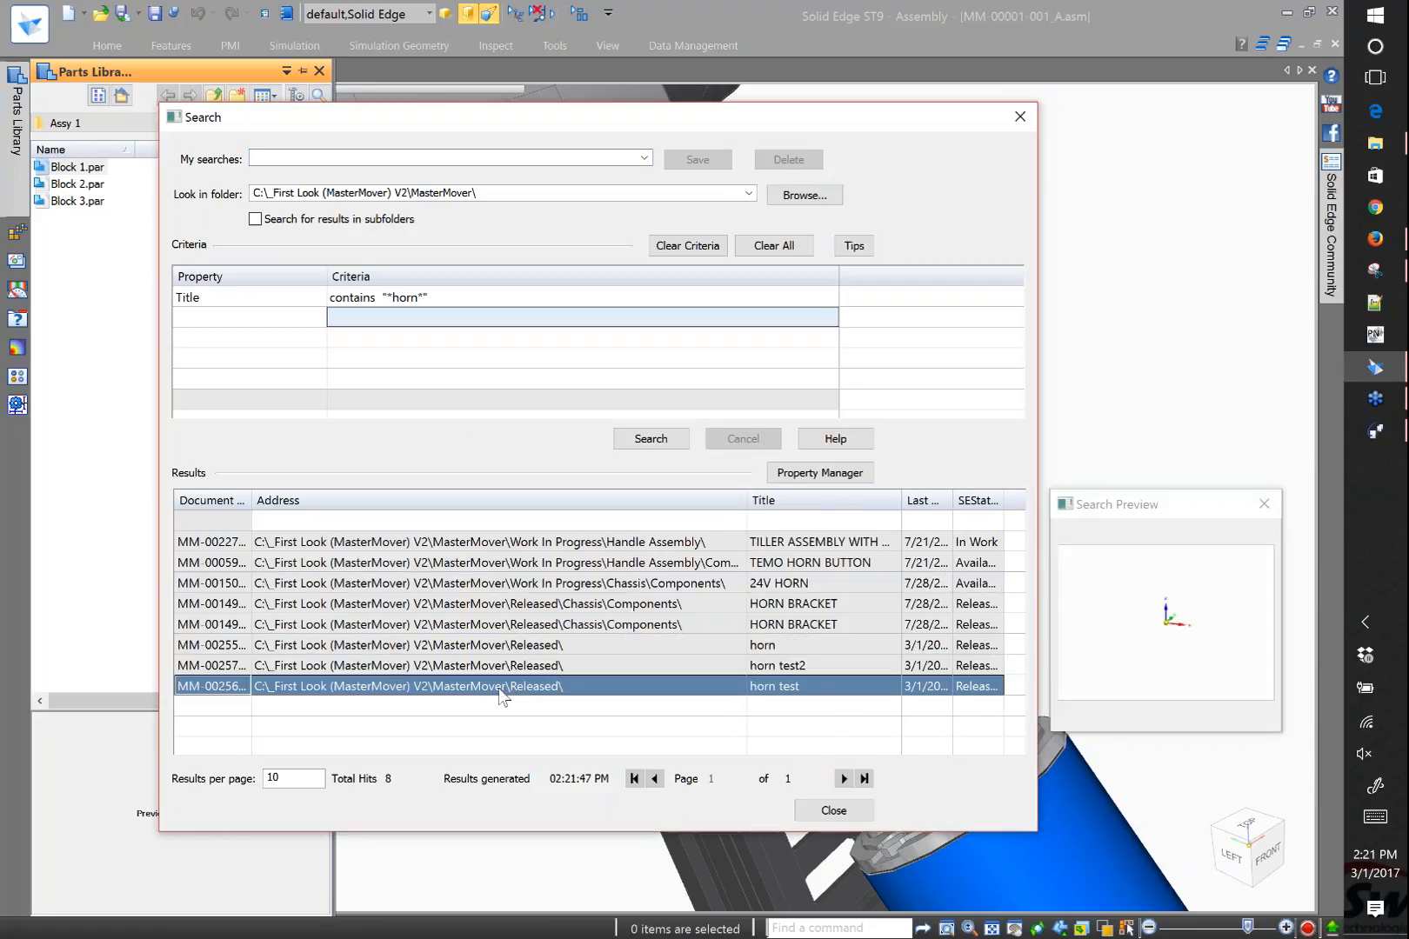
{"action": "left_click", "coordinate": [515, 585]}
{"action": "left_click", "coordinate": [530, 541]}
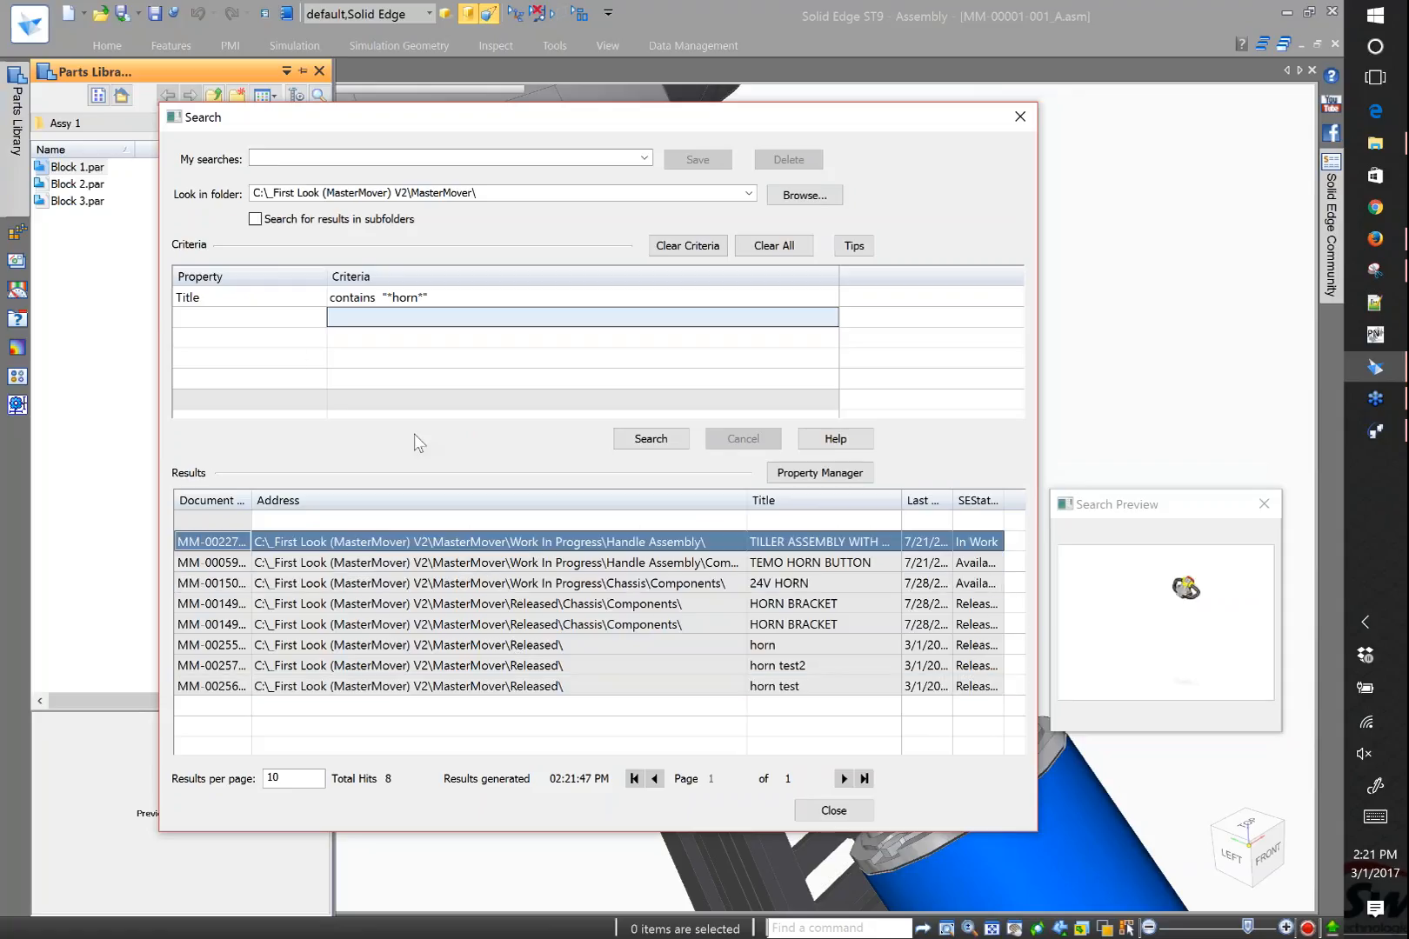
Add a second criterion with Mfg Type set to assembled and run the search again
{"action": "left_click", "coordinate": [271, 318]}
{"action": "left_click", "coordinate": [318, 319]}
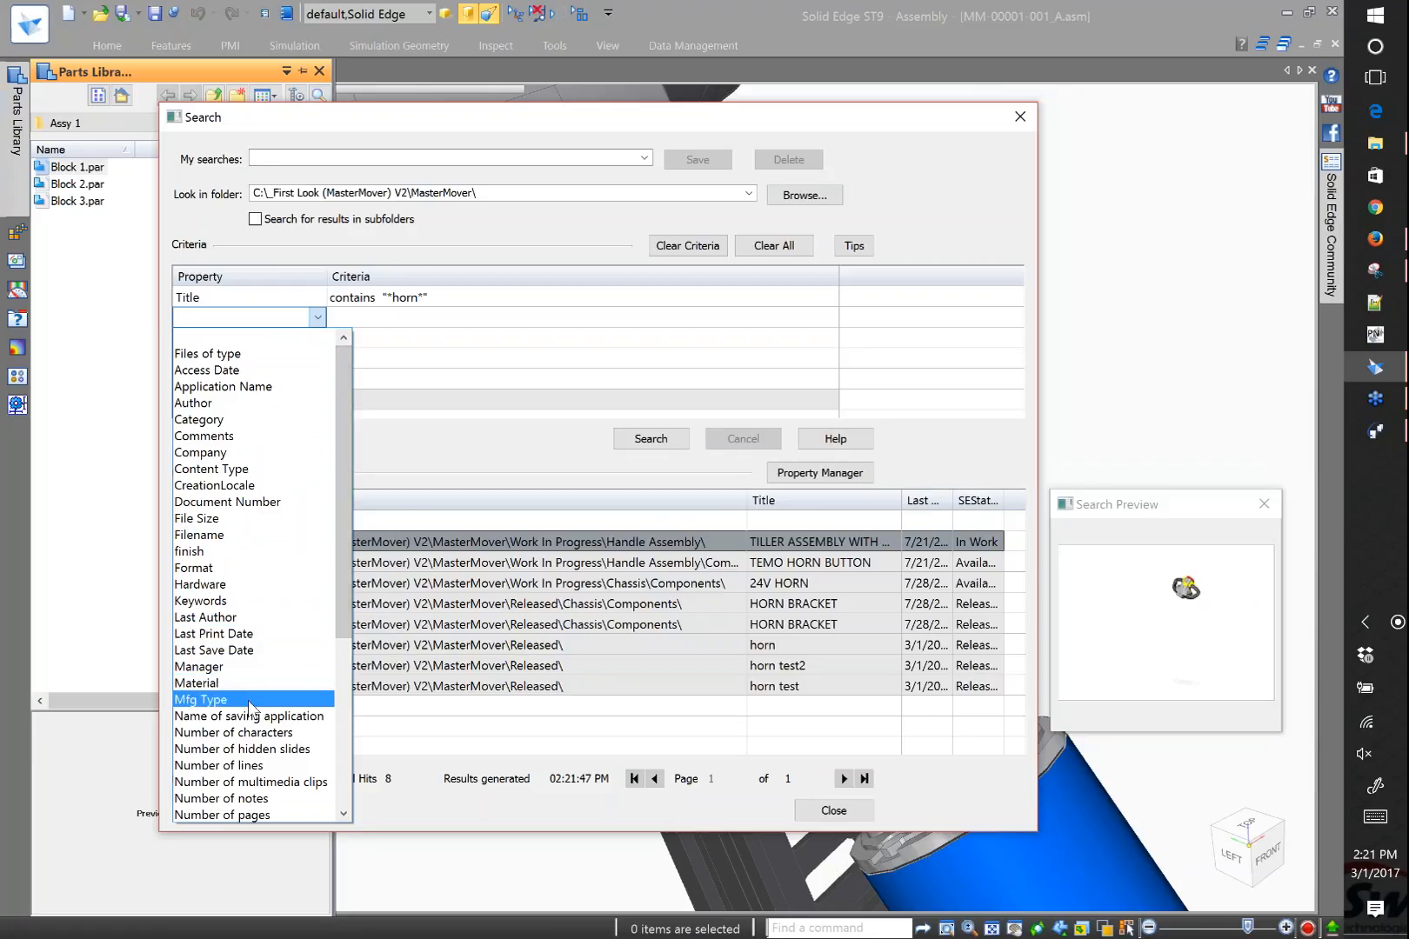
{"action": "left_click", "coordinate": [250, 699]}
{"action": "left_click", "coordinate": [396, 319]}
{"action": "type", "text": "asse"}
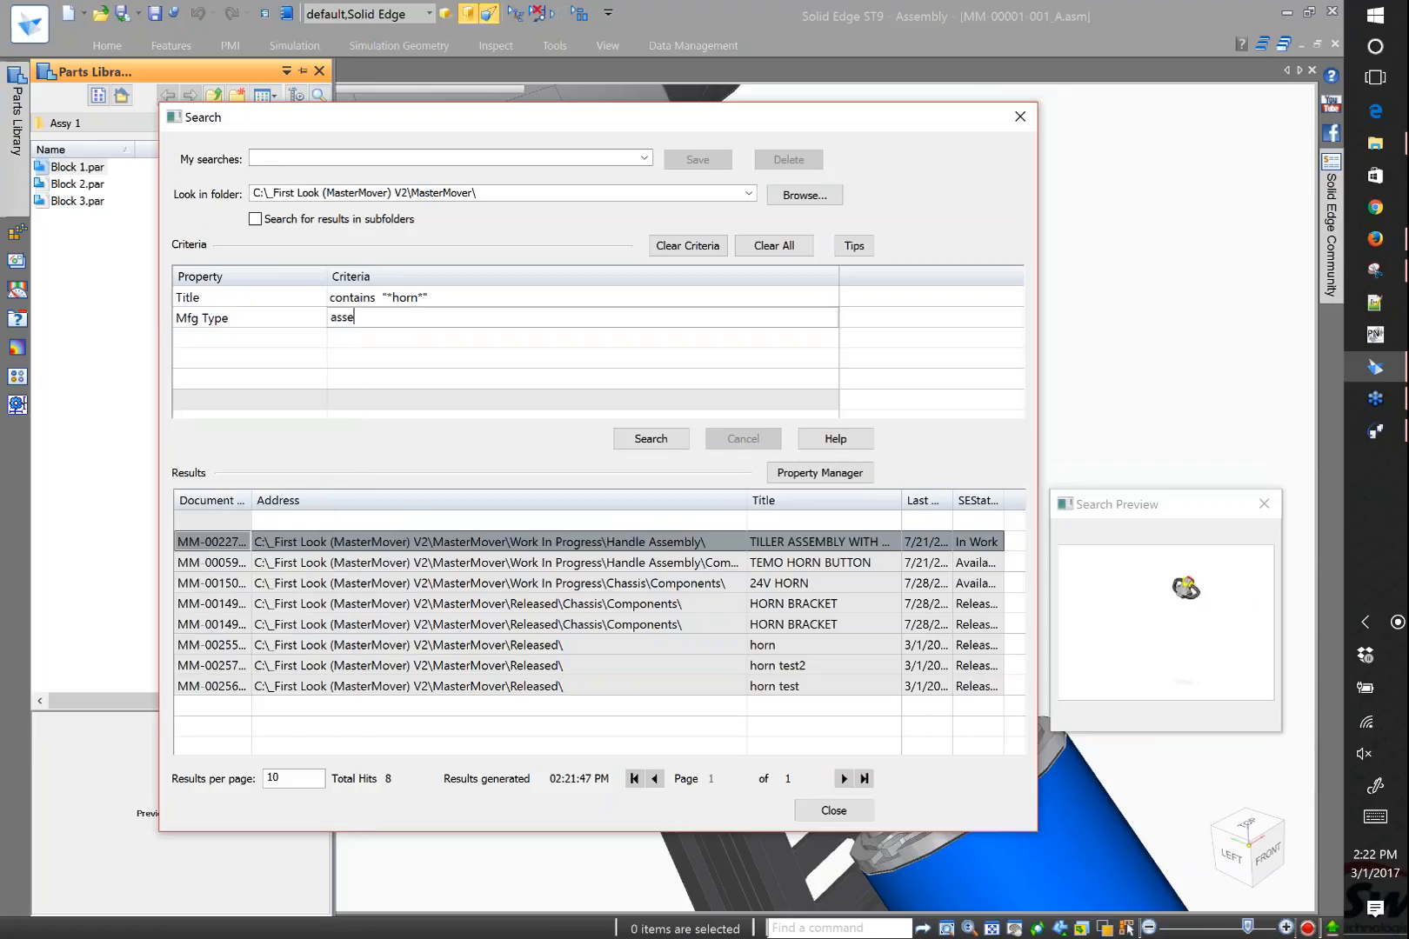
{"action": "type", "text": "mbled"}
{"action": "left_click", "coordinate": [679, 445]}
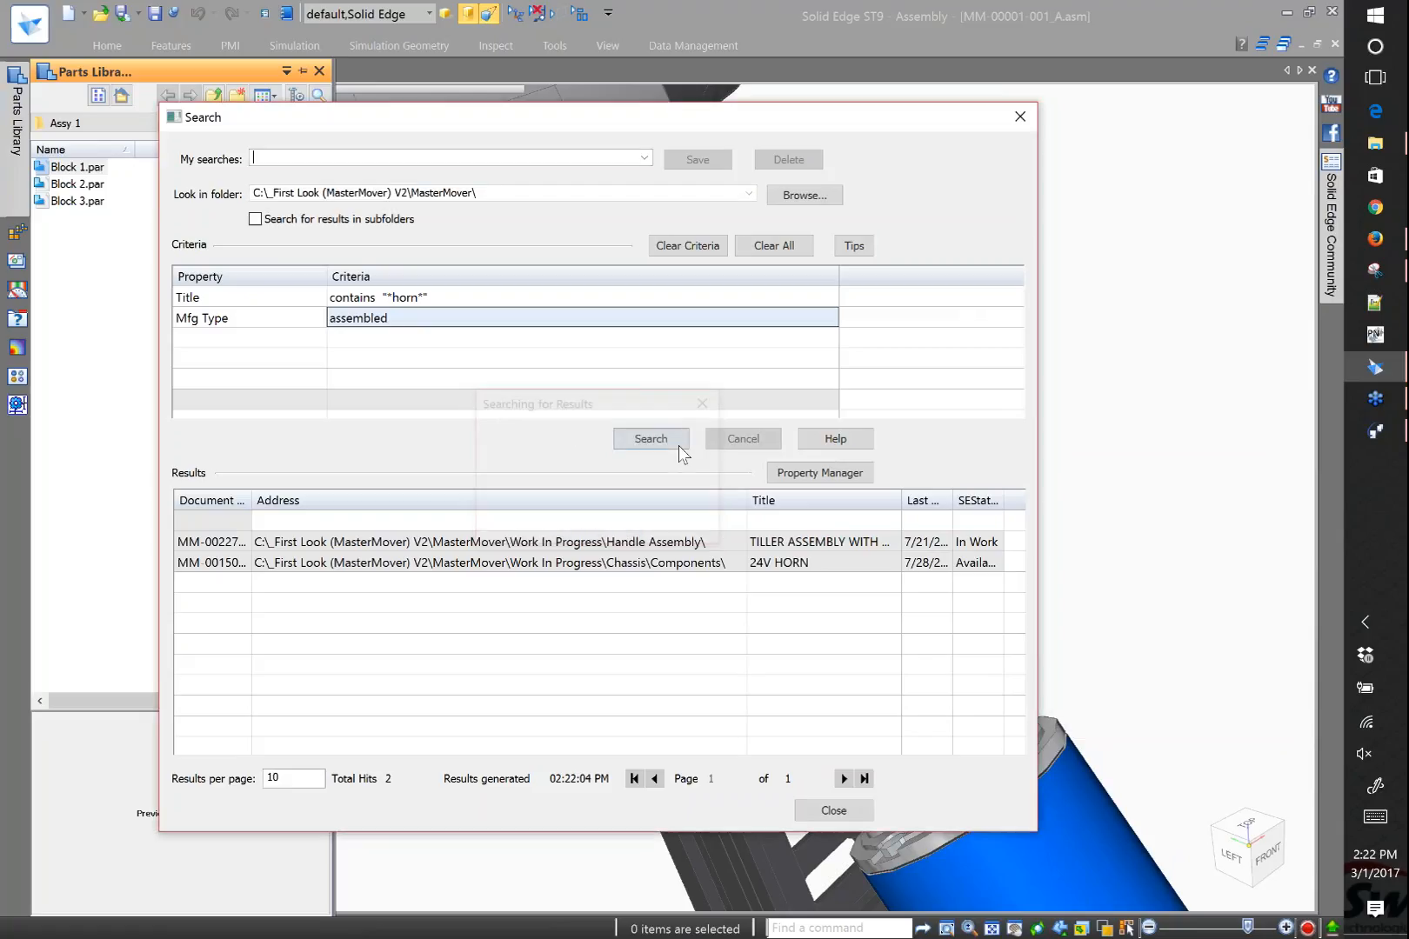
Preview the tiller assembly and 24V HORN results, and insert 24V HORN into the assembly
{"action": "left_click", "coordinate": [545, 542]}
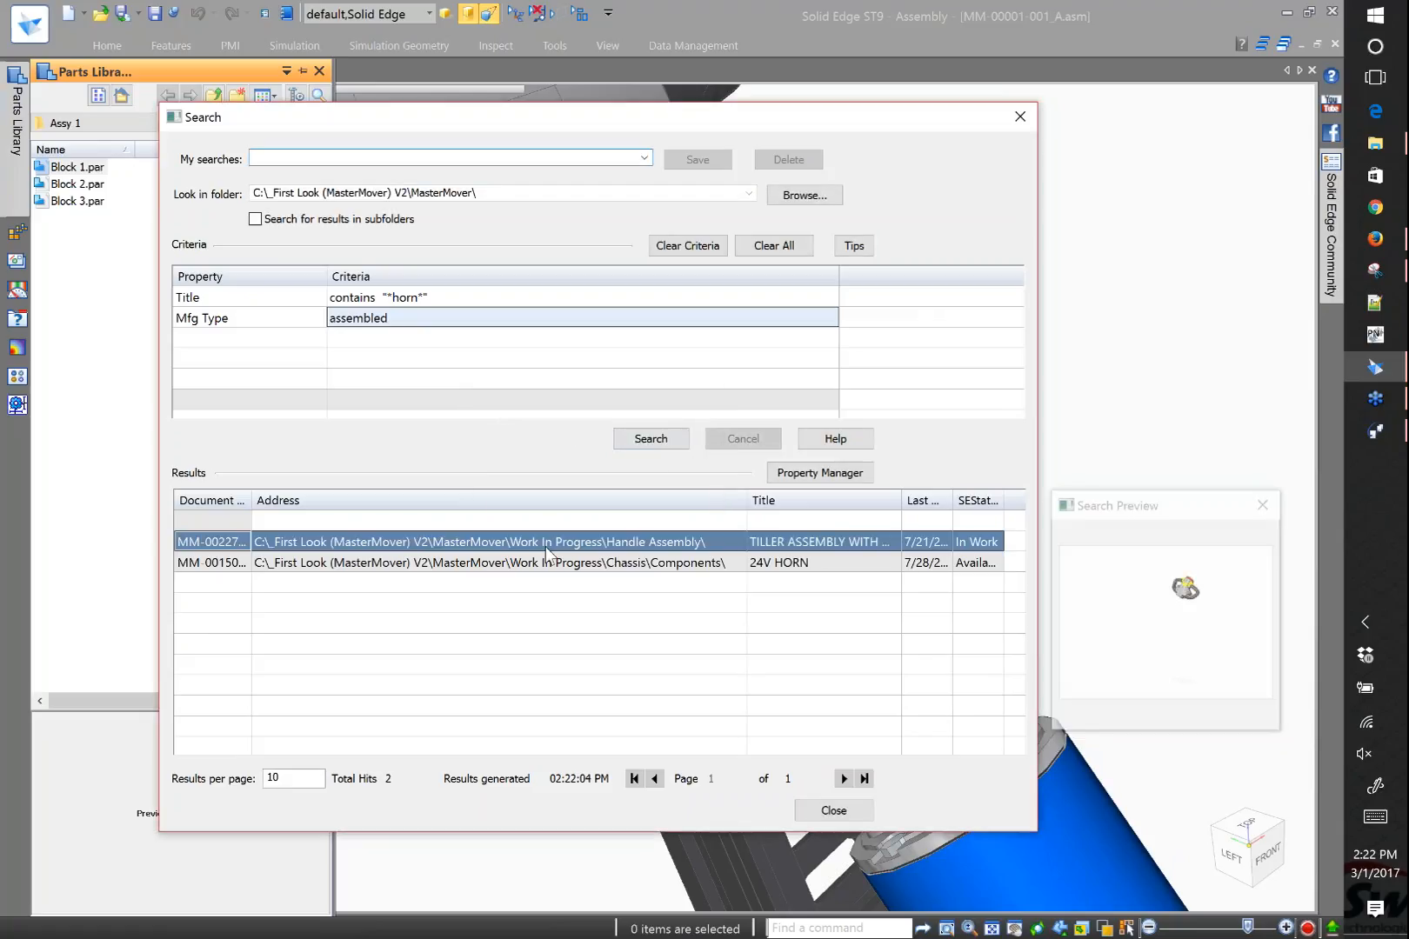
{"action": "left_click", "coordinate": [567, 564]}
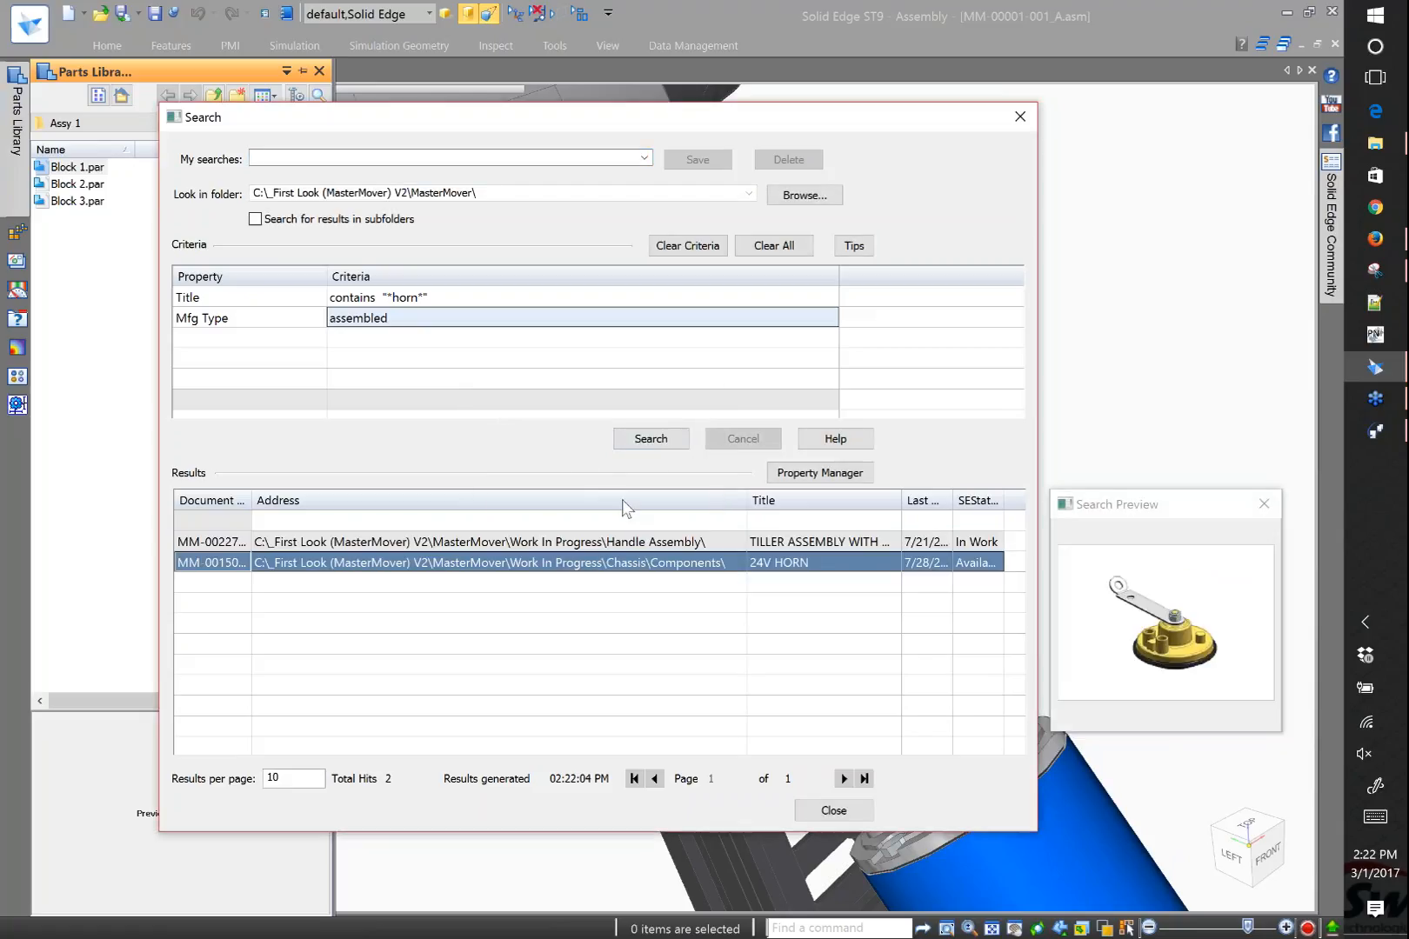
{"action": "double_click", "coordinate": [660, 569]}
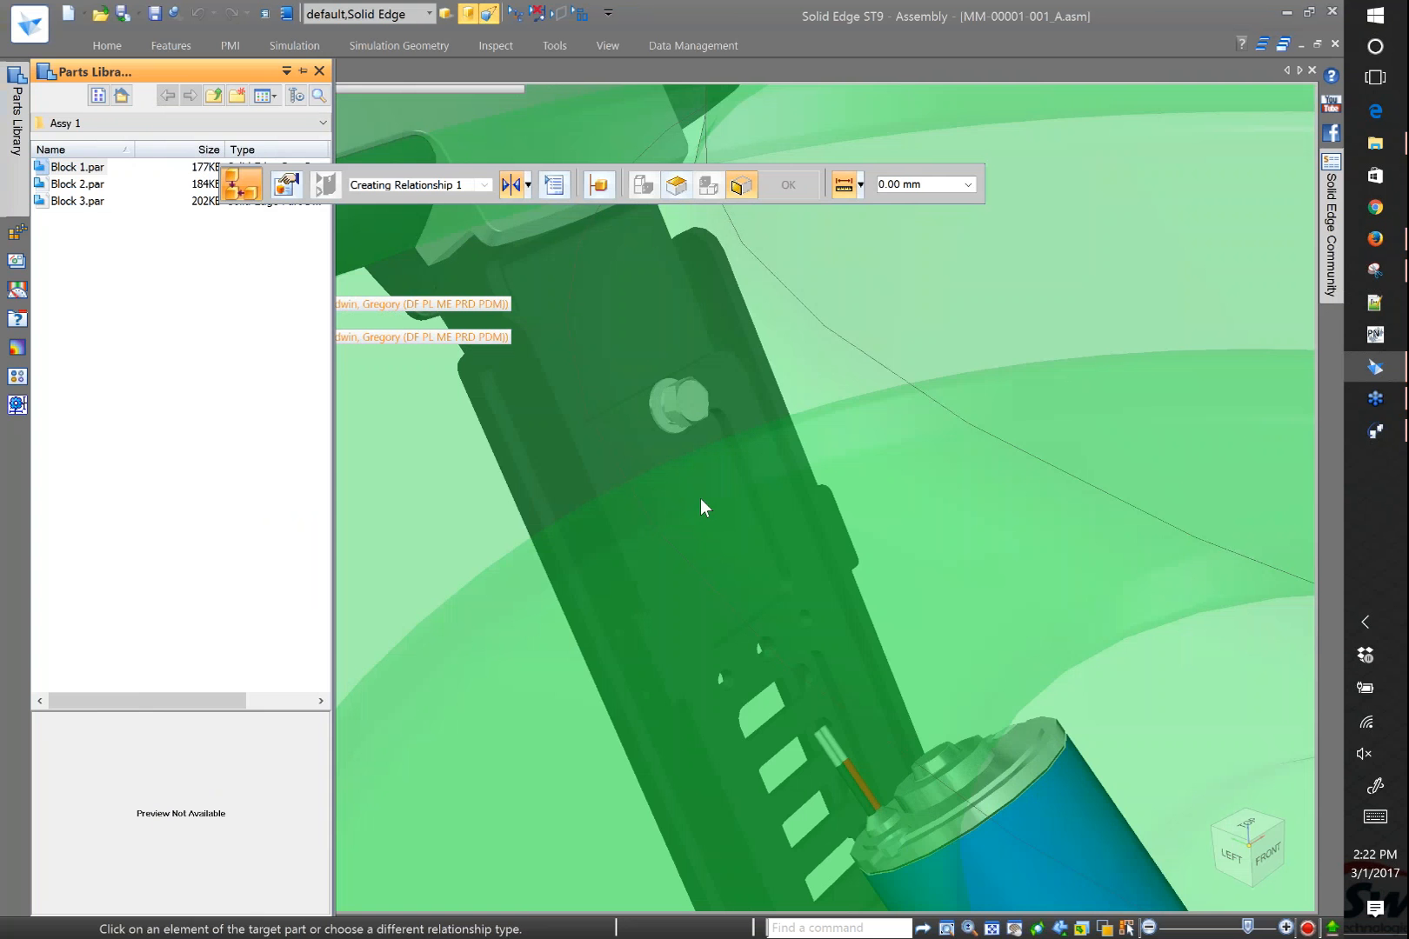
Position the inserted horn at the hex bolt on the handle column, relating it to subassembly MM-00218-001_A.asm
{"action": "scroll", "coordinate": [700, 498], "scroll_direction": "down", "scroll_amount": 5}
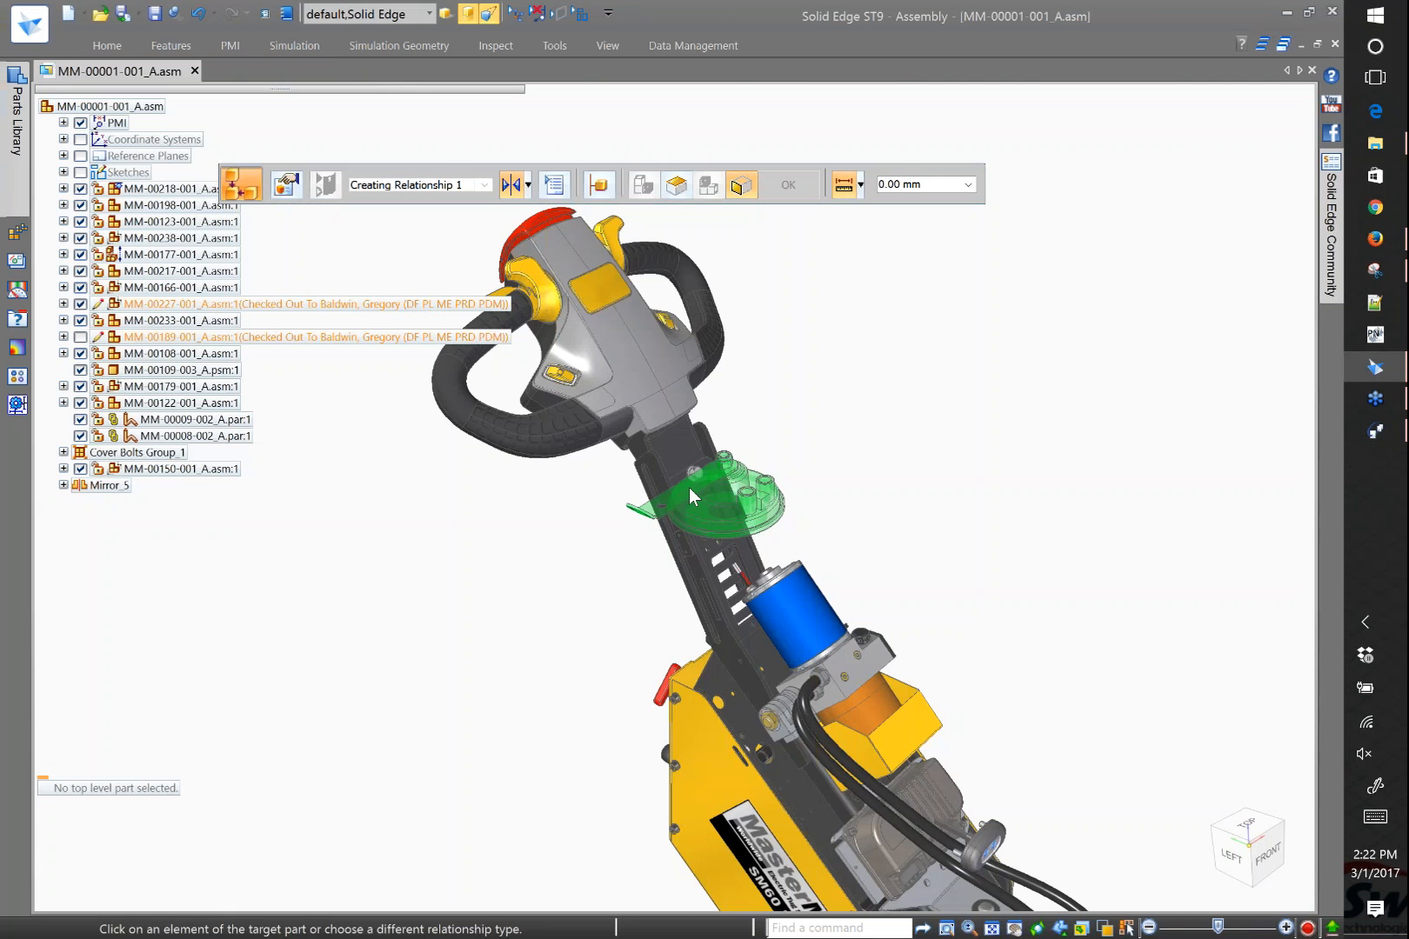
{"action": "scroll", "coordinate": [690, 488], "scroll_direction": "up", "scroll_amount": 3}
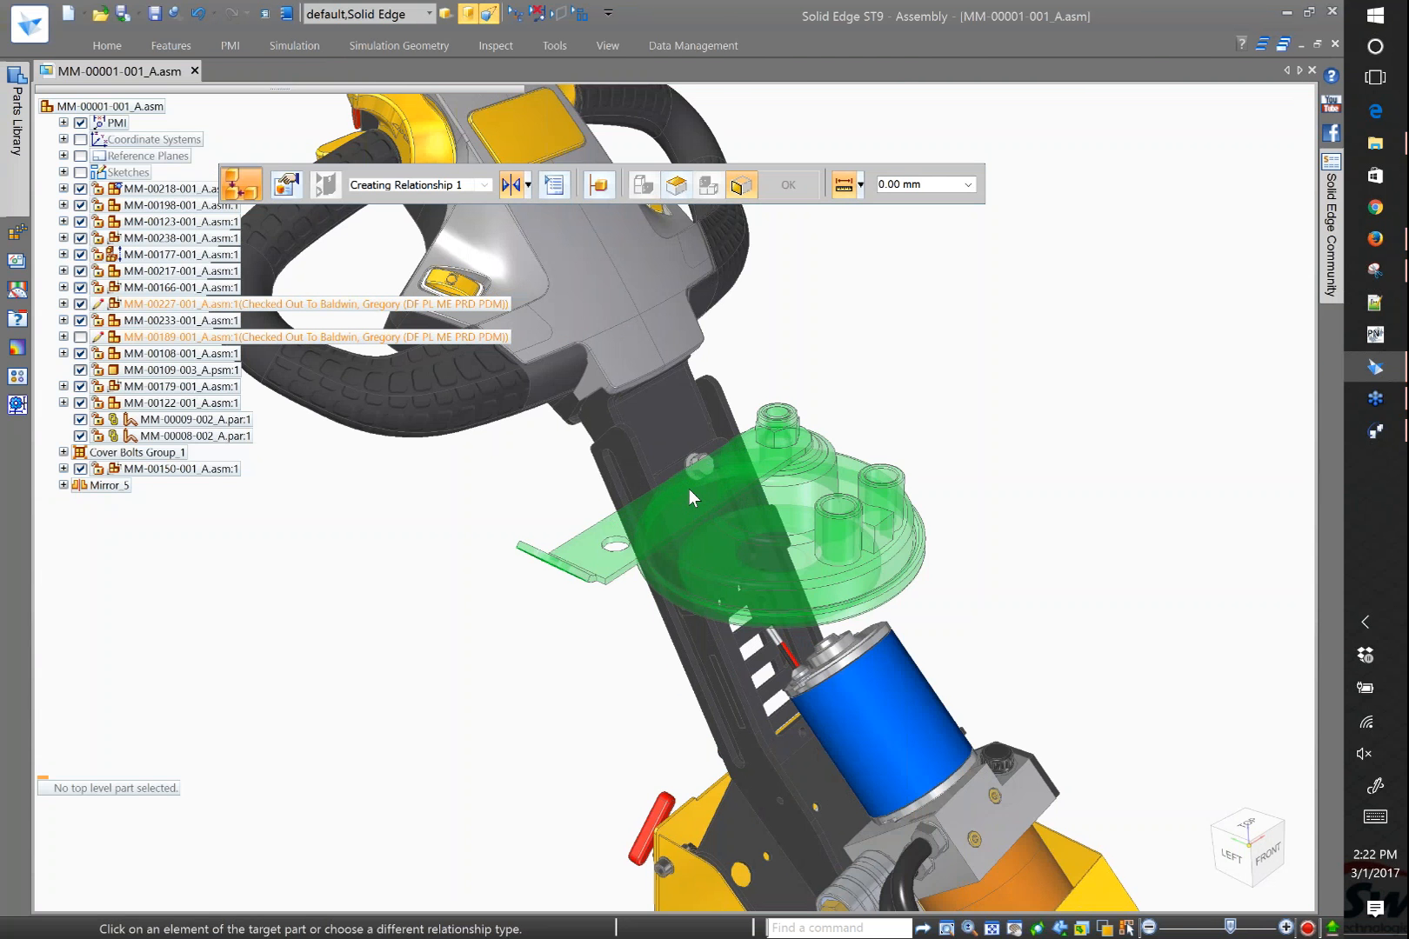
{"action": "scroll", "coordinate": [691, 489], "scroll_direction": "up", "scroll_amount": 3}
{"action": "scroll", "coordinate": [701, 492], "scroll_direction": "up", "scroll_amount": 3}
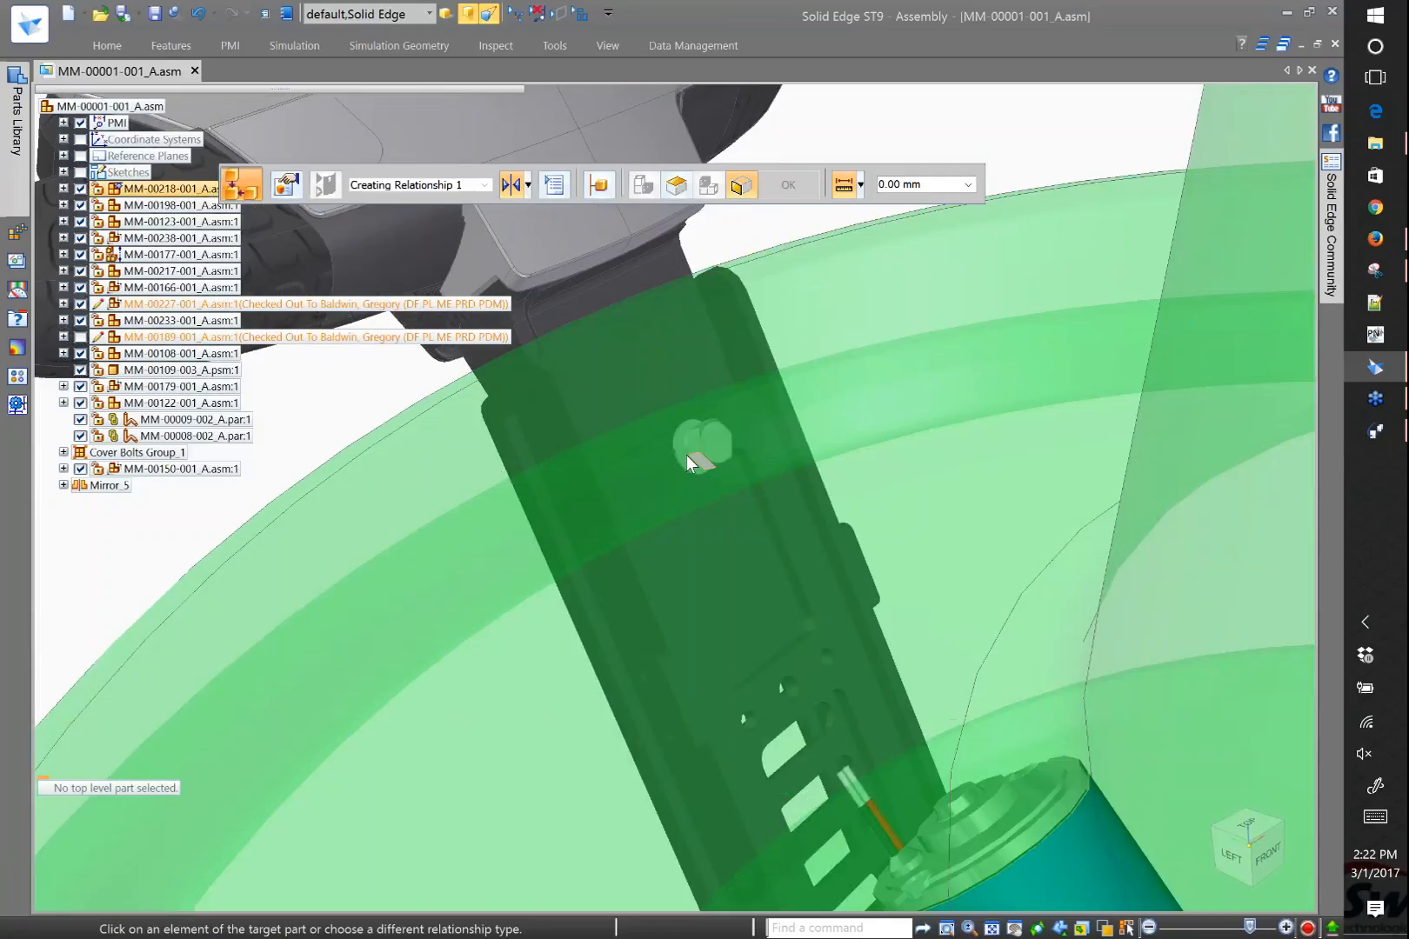
{"action": "left_click", "coordinate": [679, 457]}
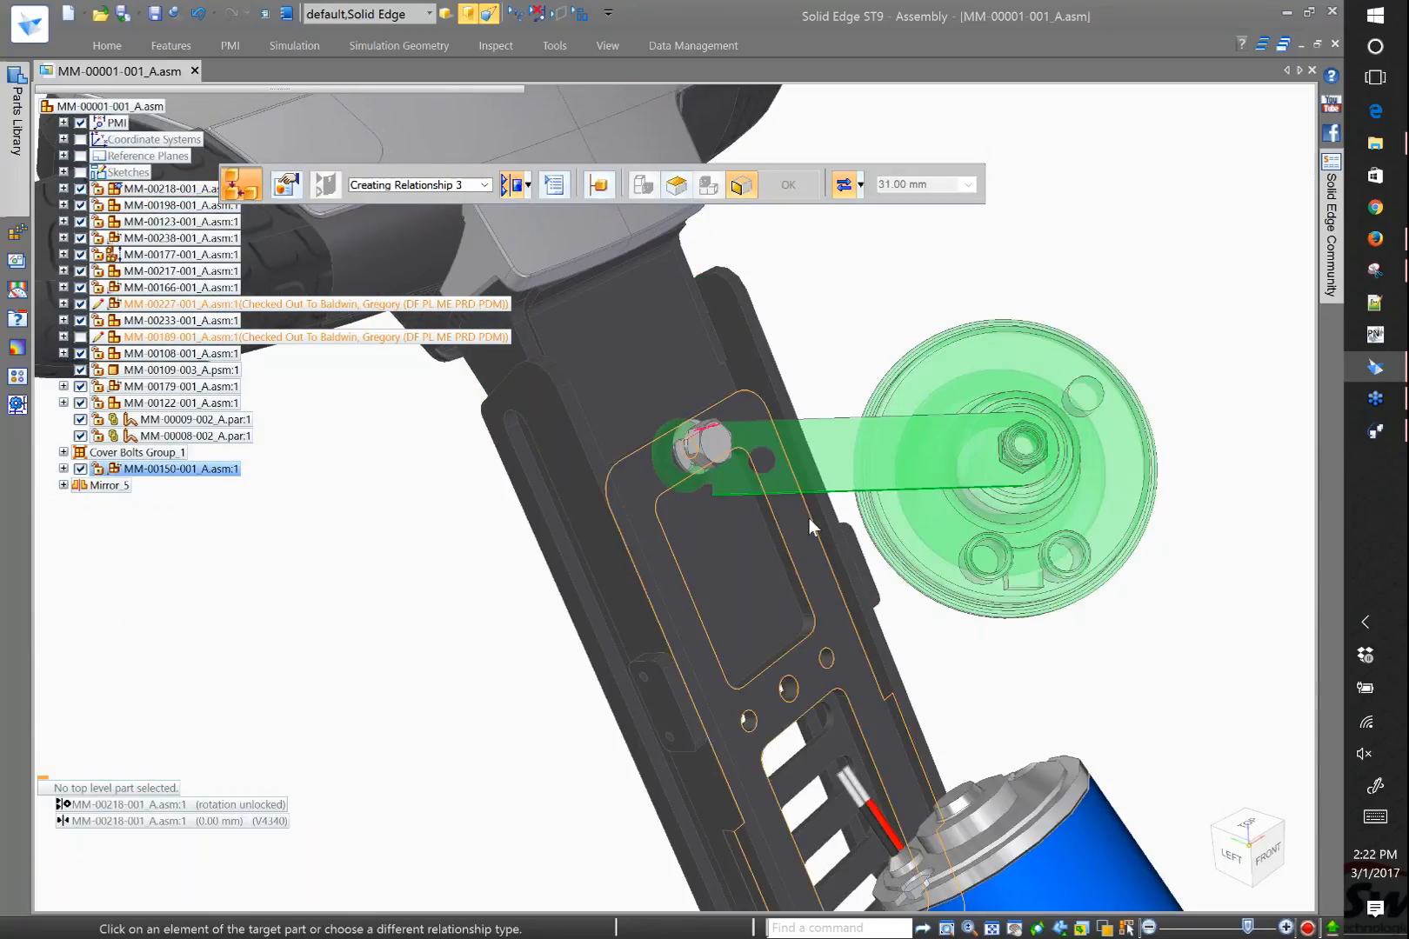
{"action": "left_click", "coordinate": [809, 518]}
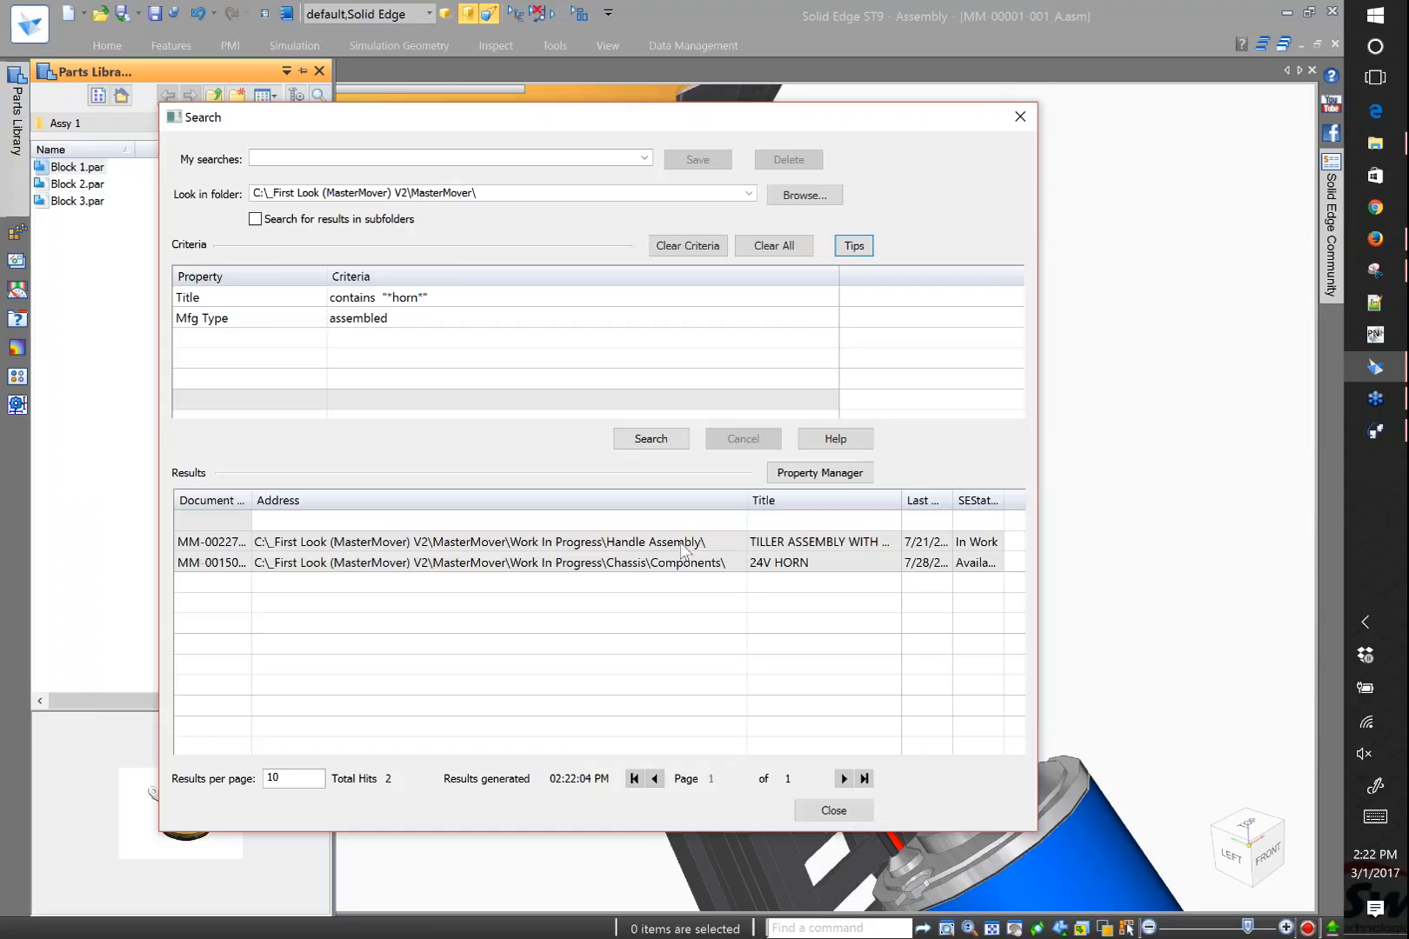
Insert a second 24V HORN from the search results and position it at the same bolt, orienting its bracket against the handle column
{"action": "double_click", "coordinate": [630, 543]}
{"action": "left_click", "coordinate": [648, 564]}
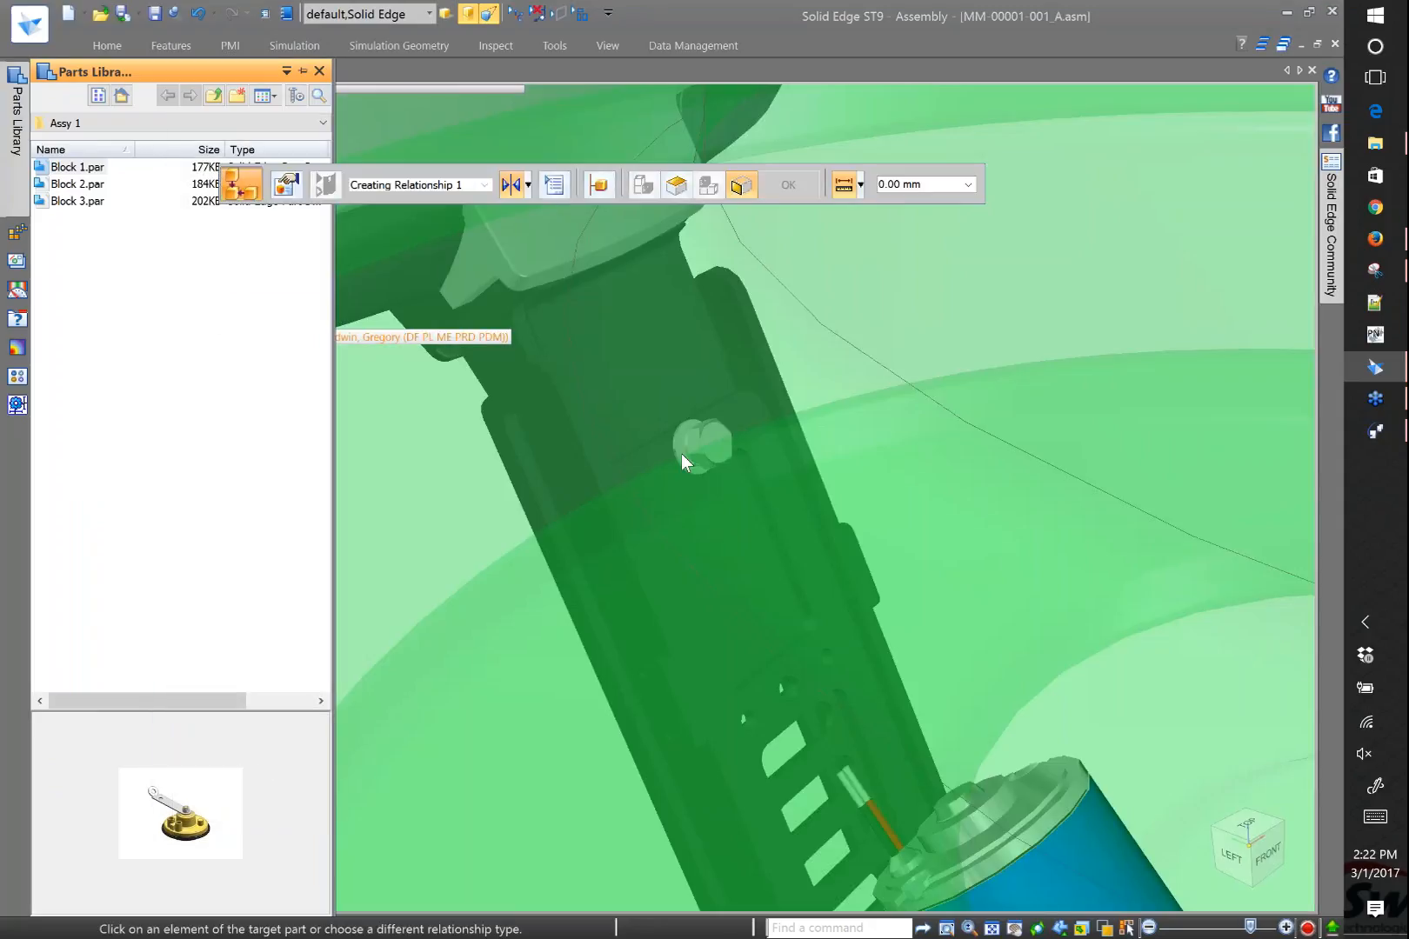
{"action": "left_click", "coordinate": [681, 453]}
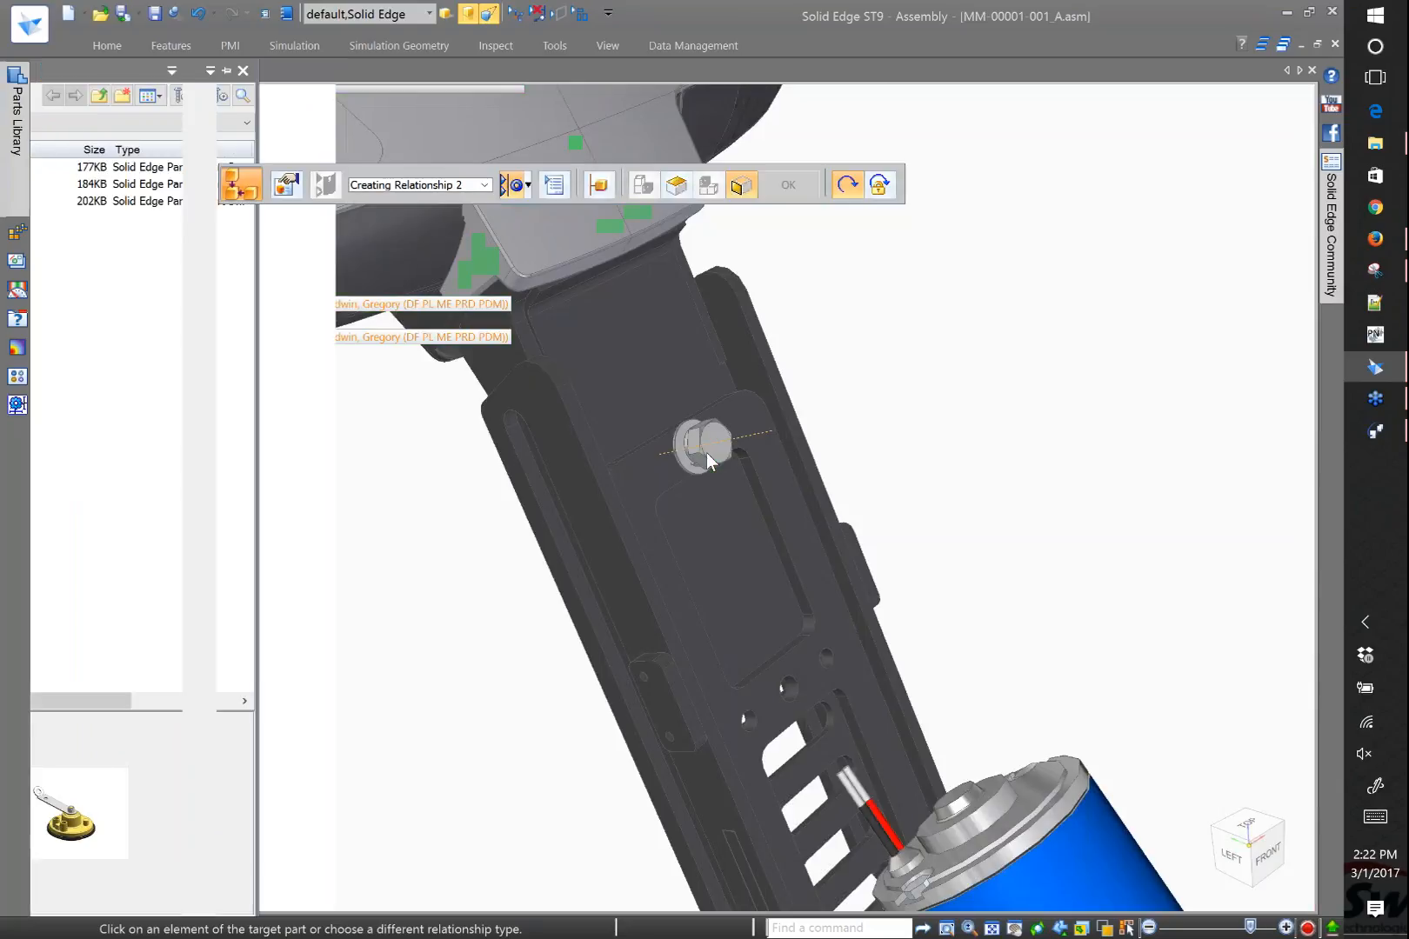
{"action": "left_click", "coordinate": [707, 452]}
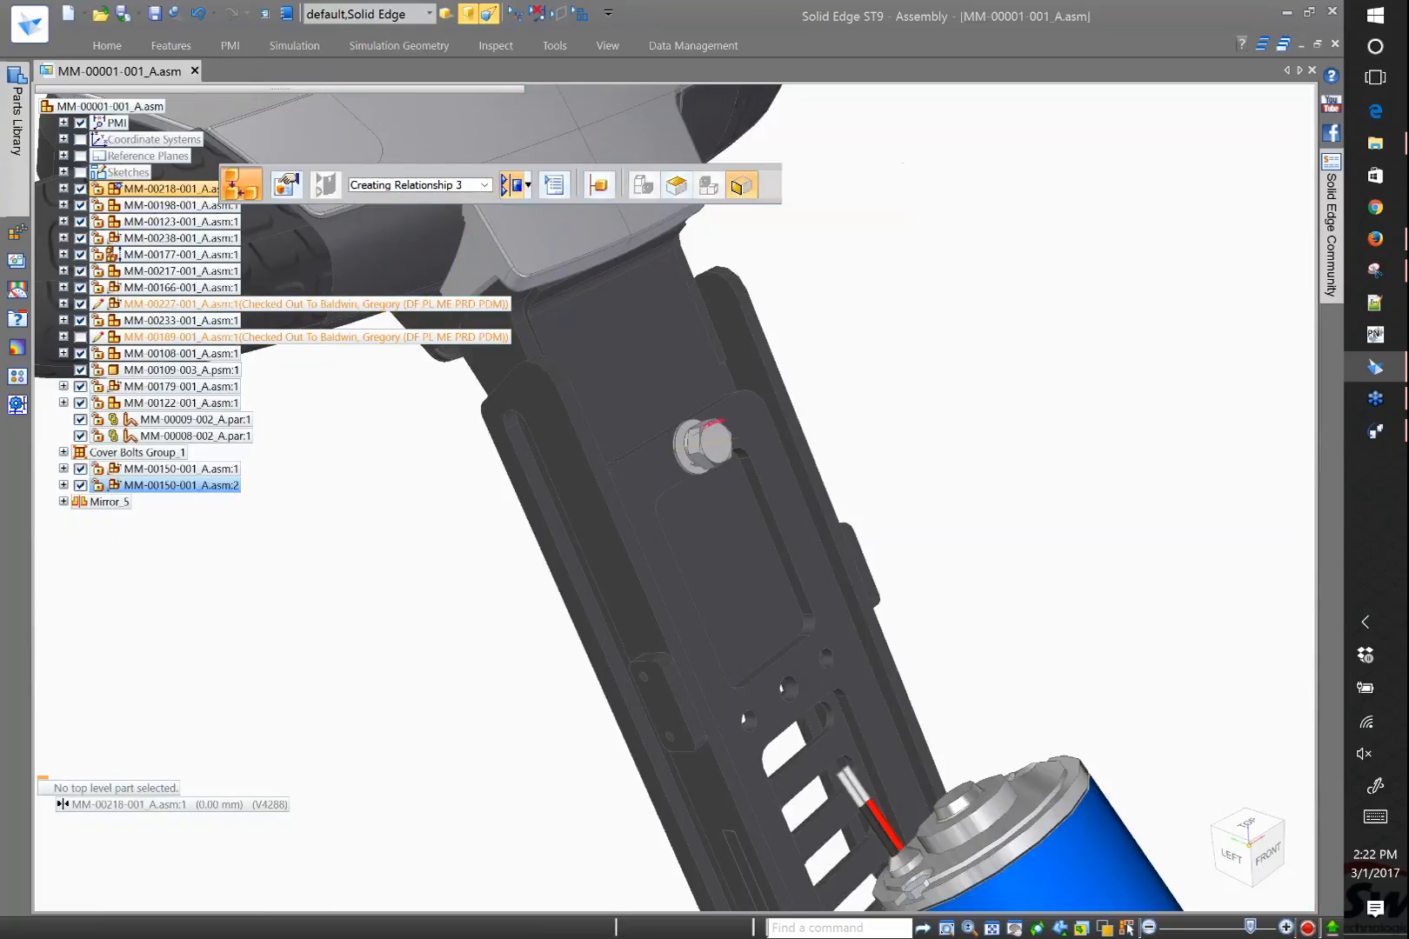
{"action": "left_click", "coordinate": [607, 549]}
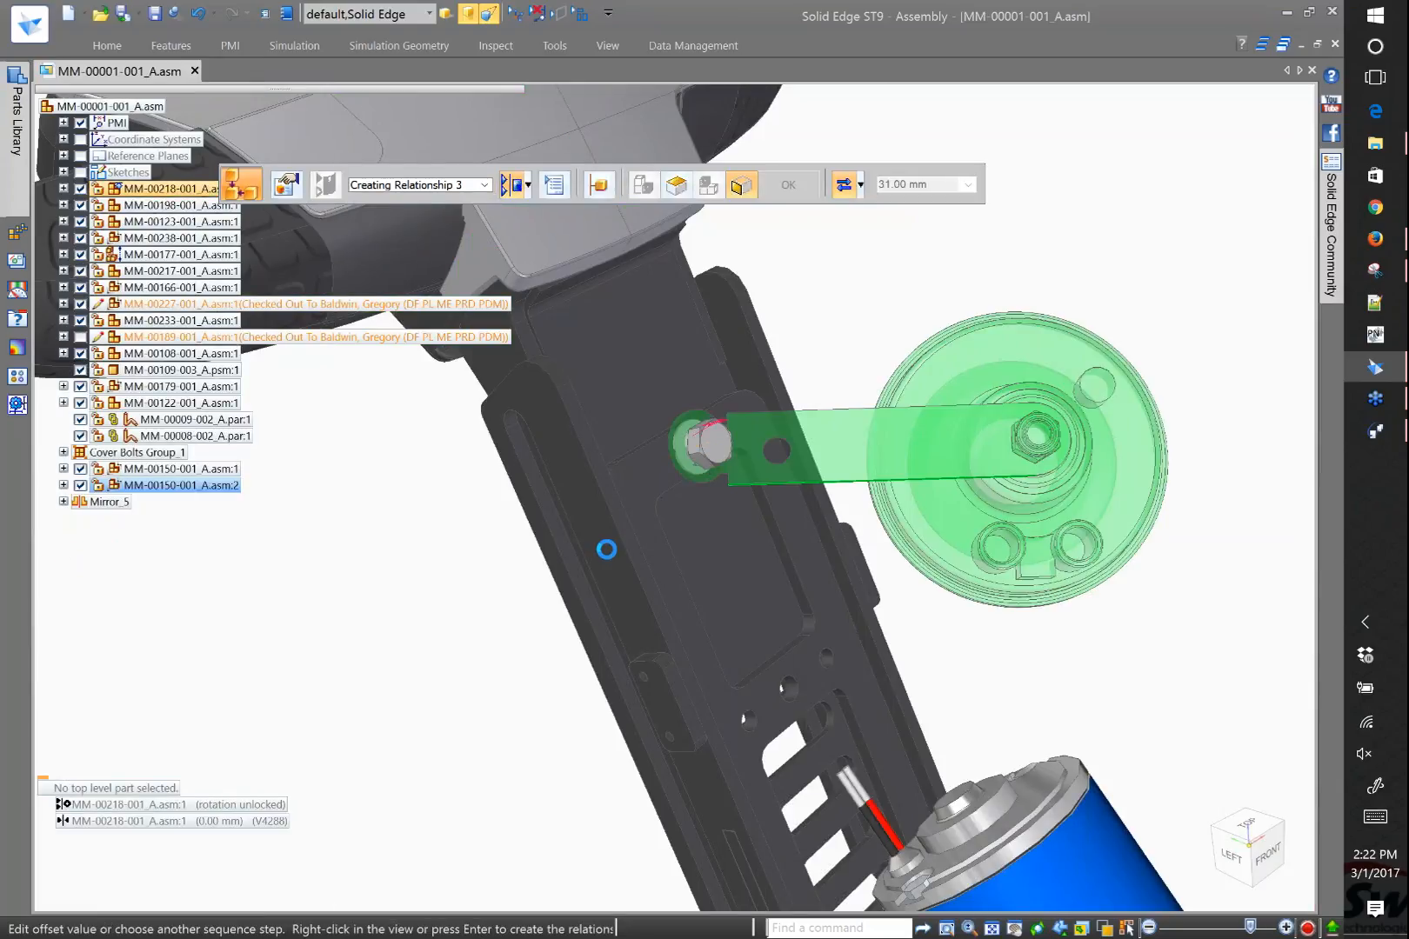
{"action": "key", "text": "Escape"}
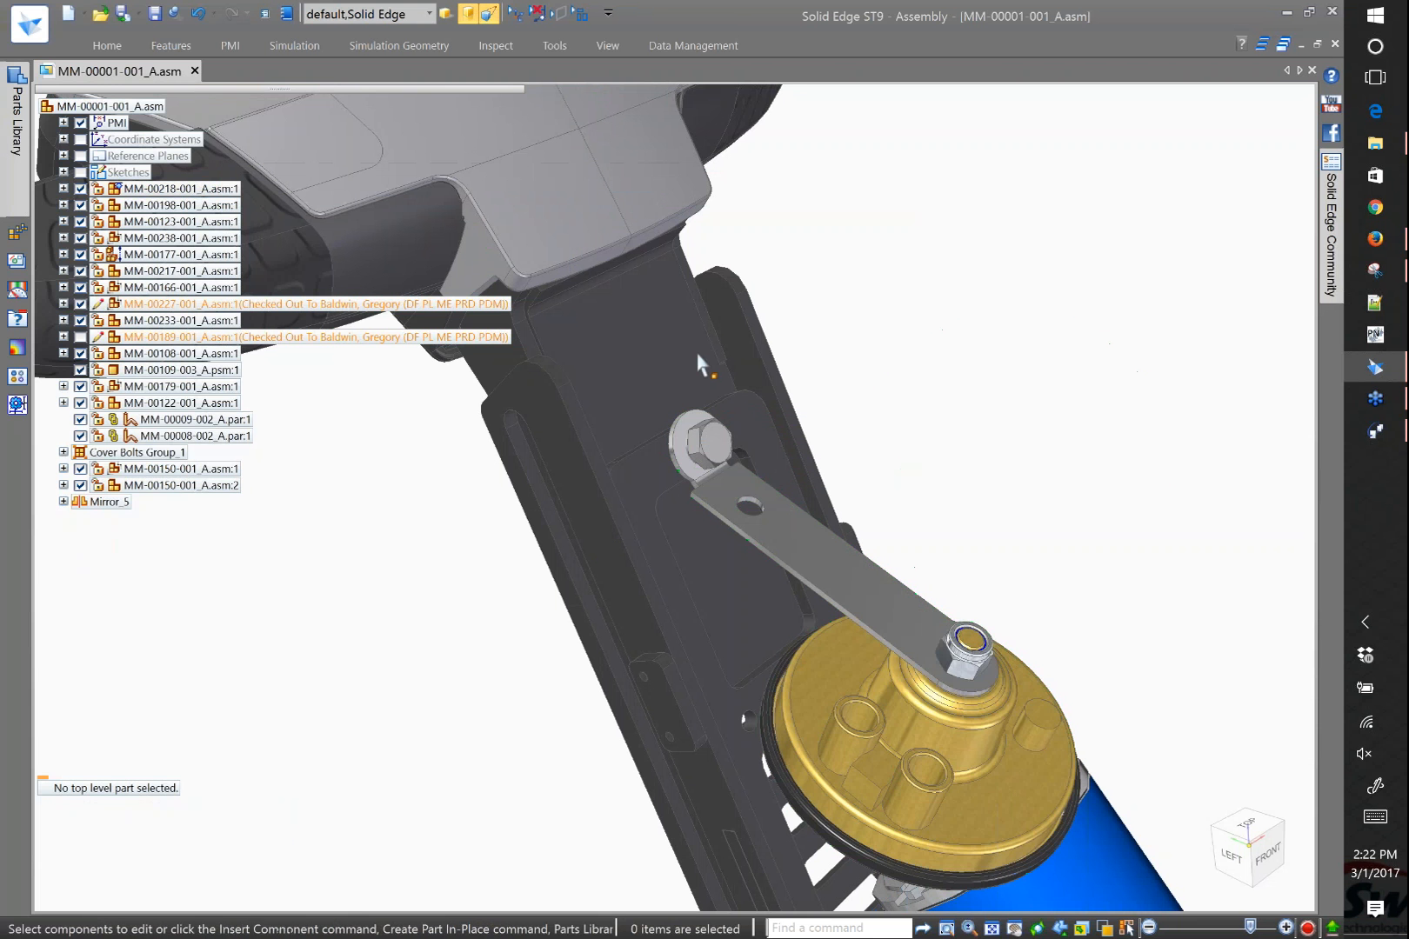
{"action": "scroll", "coordinate": [702, 354], "scroll_direction": "down", "scroll_amount": 2}
{"action": "scroll", "coordinate": [702, 358], "scroll_direction": "down", "scroll_amount": 2}
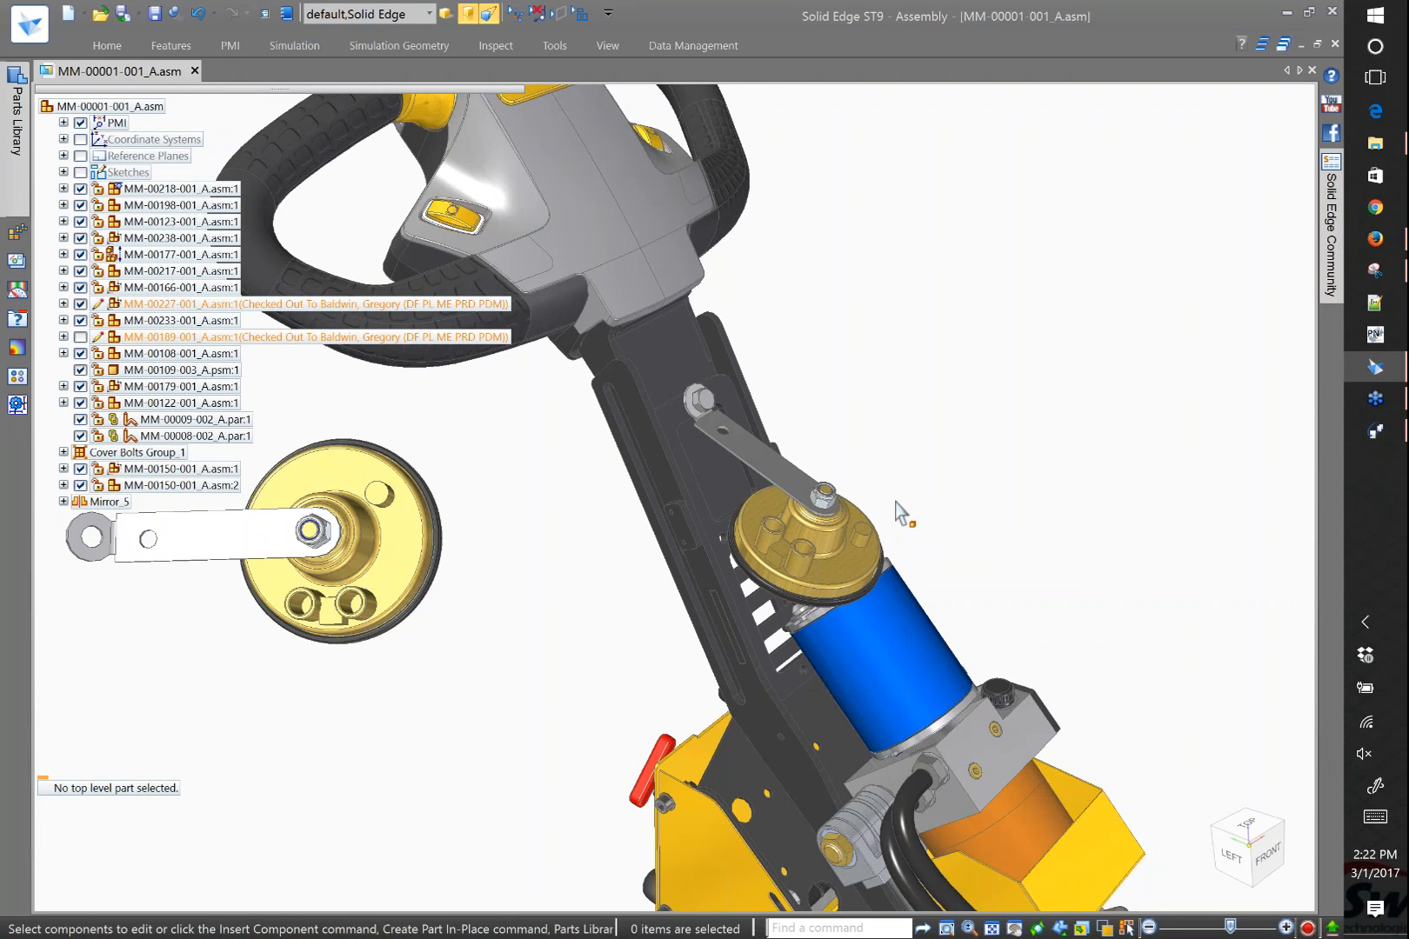
{"action": "scroll", "coordinate": [902, 515], "scroll_direction": "up", "scroll_amount": 4}
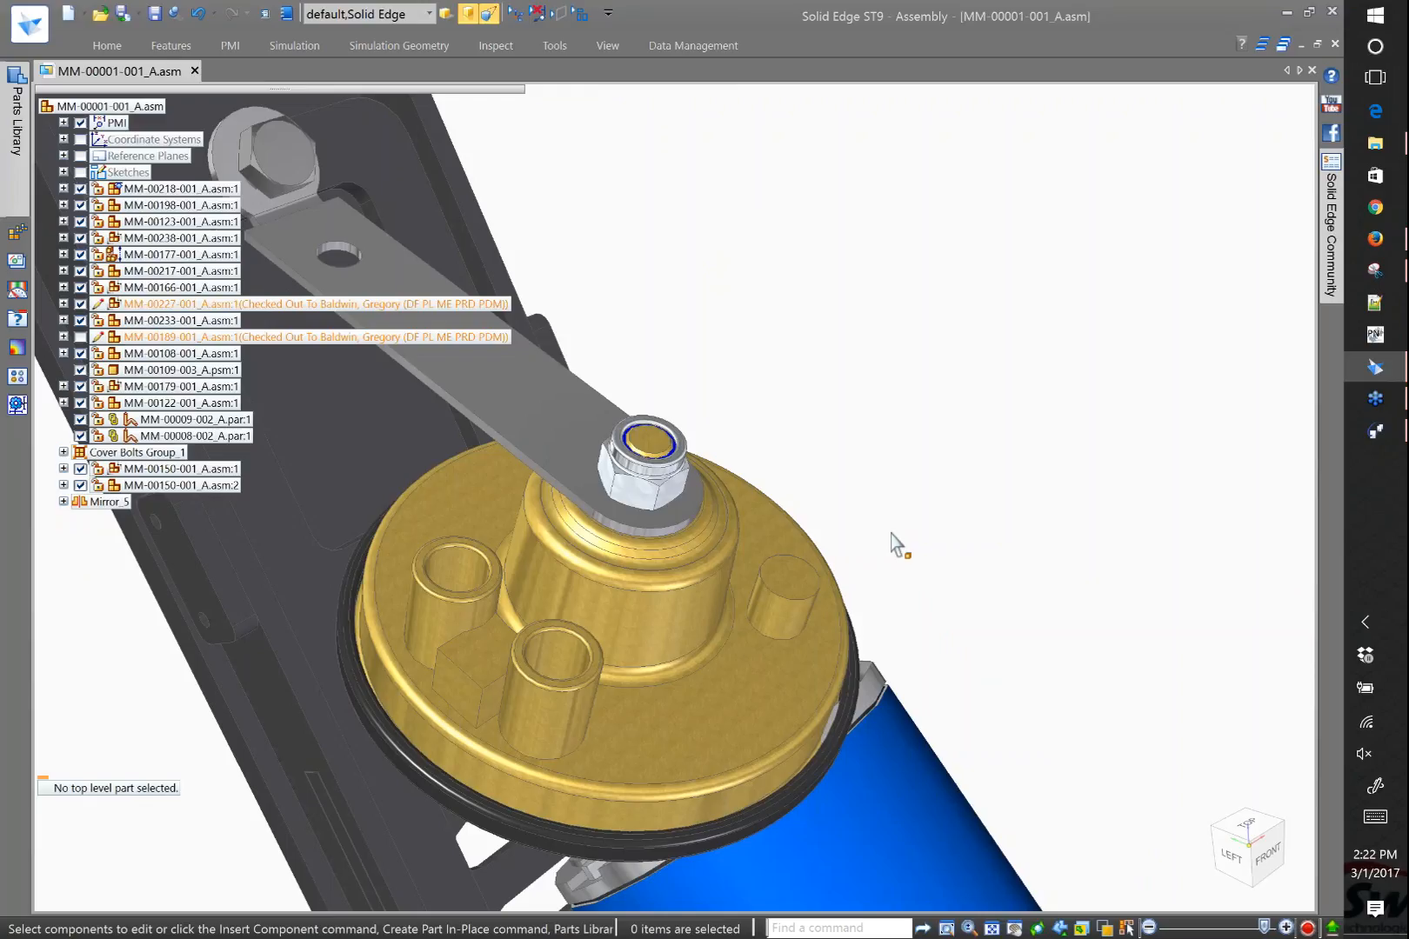
{"action": "scroll", "coordinate": [890, 532], "scroll_direction": "down", "scroll_amount": 4}
{"action": "middle_click_drag", "start_coordinate": [891, 527], "coordinate": [906, 515]}
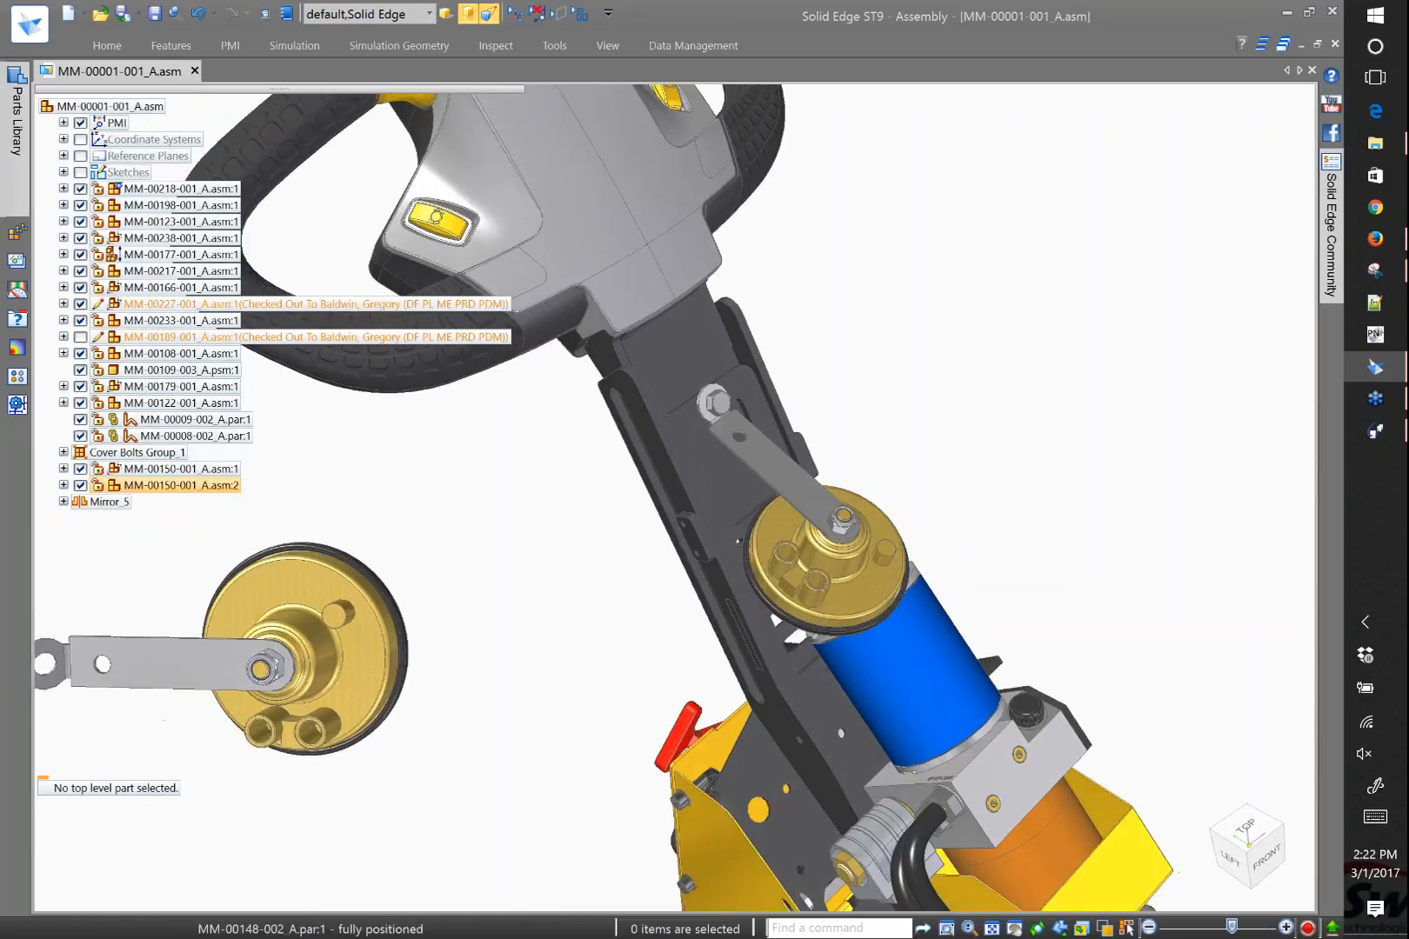
Delete the loose first horn, MM-00150-001_A.asm:1, from the assembly
{"action": "scroll", "coordinate": [606, 626], "scroll_direction": "down", "scroll_amount": 4}
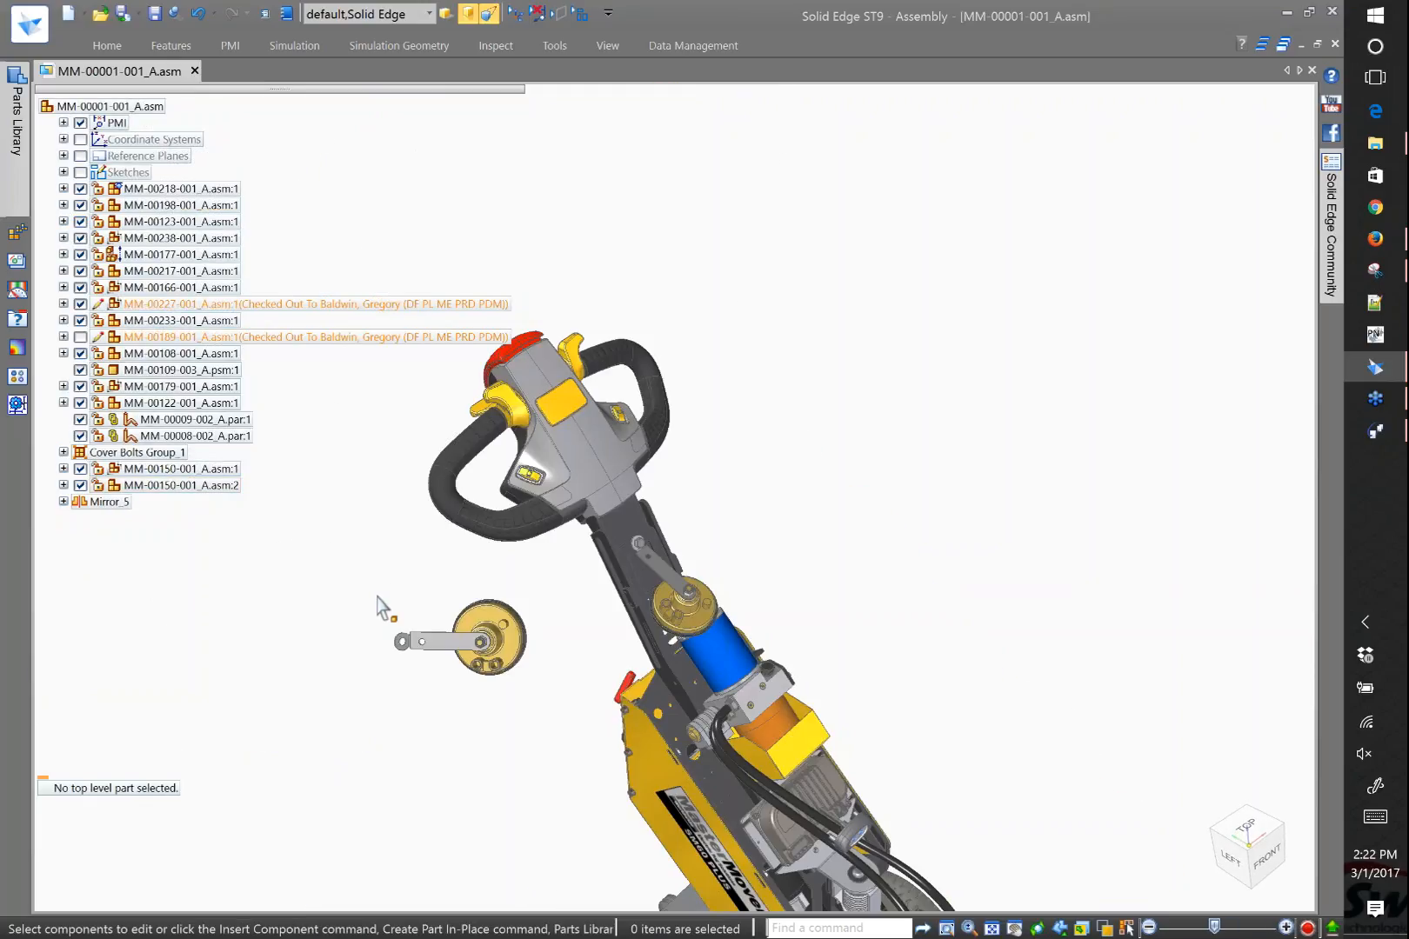
{"action": "left_click", "coordinate": [187, 469]}
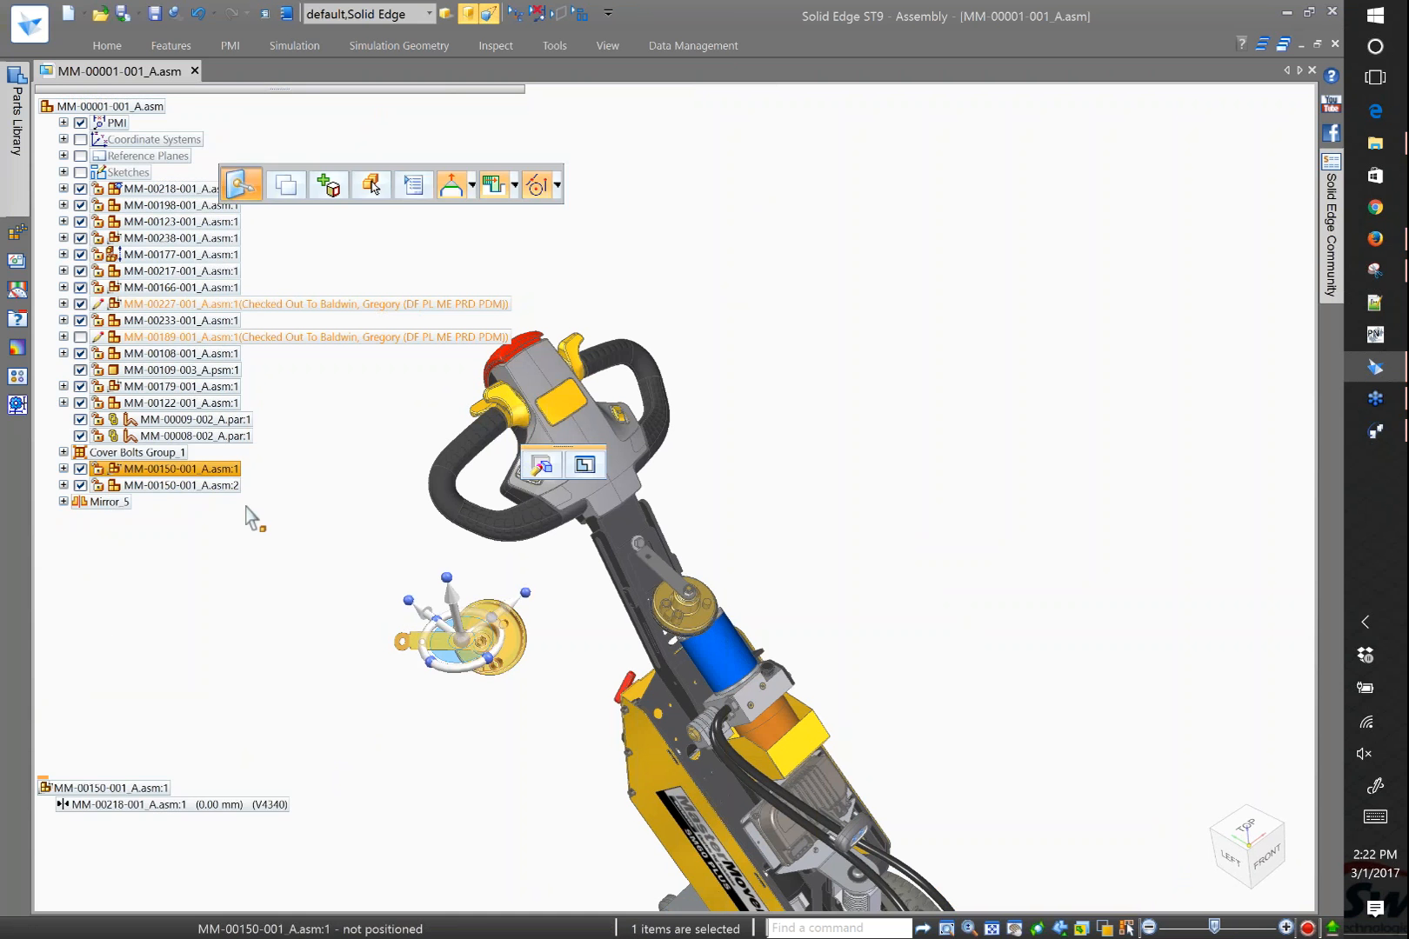
{"action": "key", "text": "Escape"}
{"action": "key", "text": "Delete"}
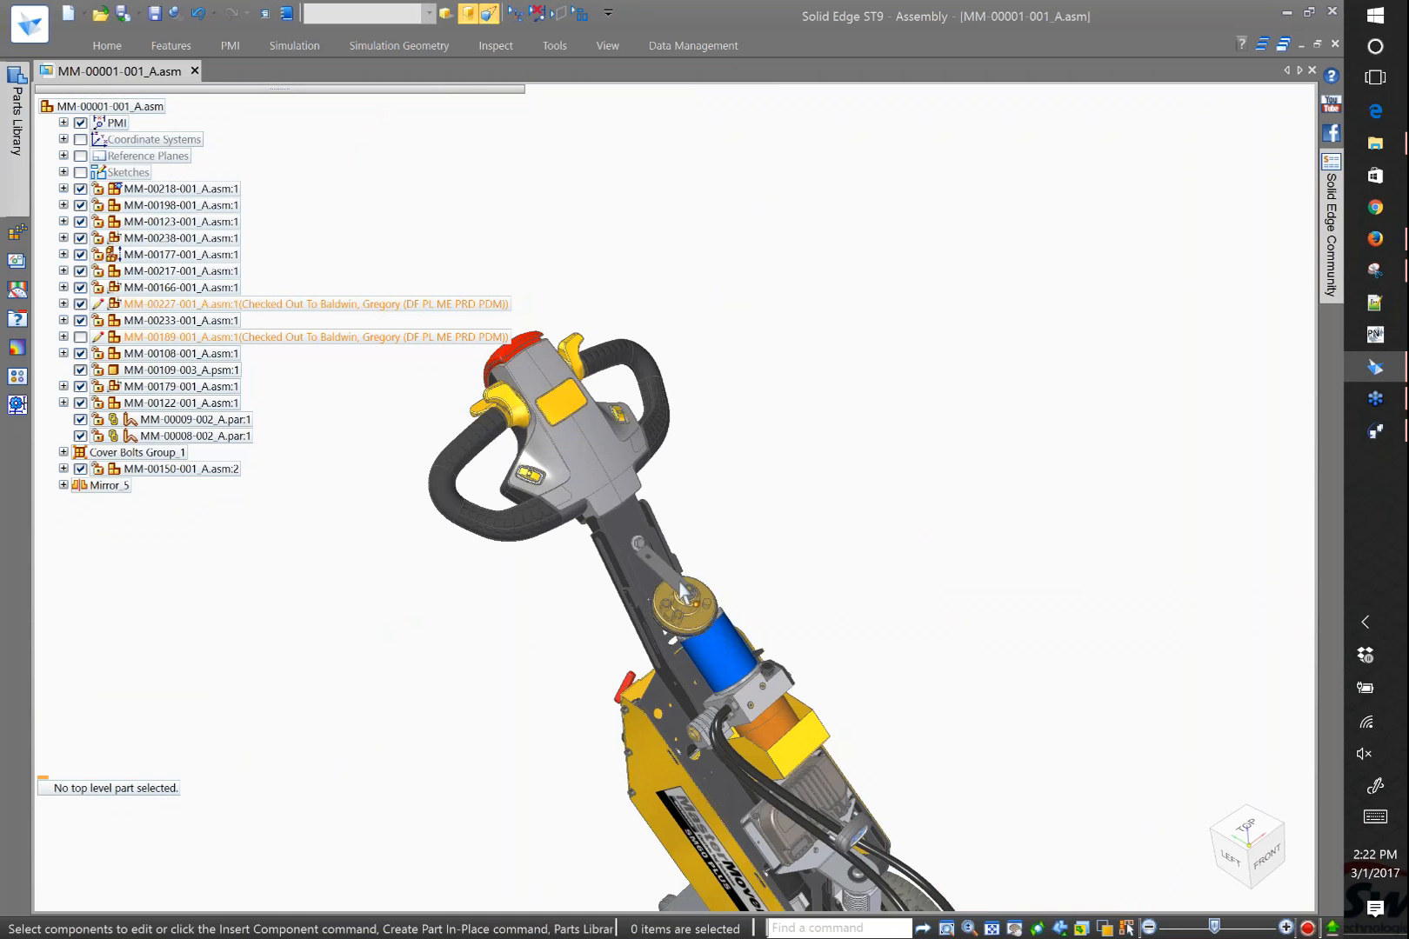
Examine the placed horn's fit and clearance against the blue motor from the side and from above
{"action": "scroll", "coordinate": [685, 592], "scroll_direction": "up", "scroll_amount": 2}
{"action": "scroll", "coordinate": [684, 623], "scroll_direction": "up", "scroll_amount": 3}
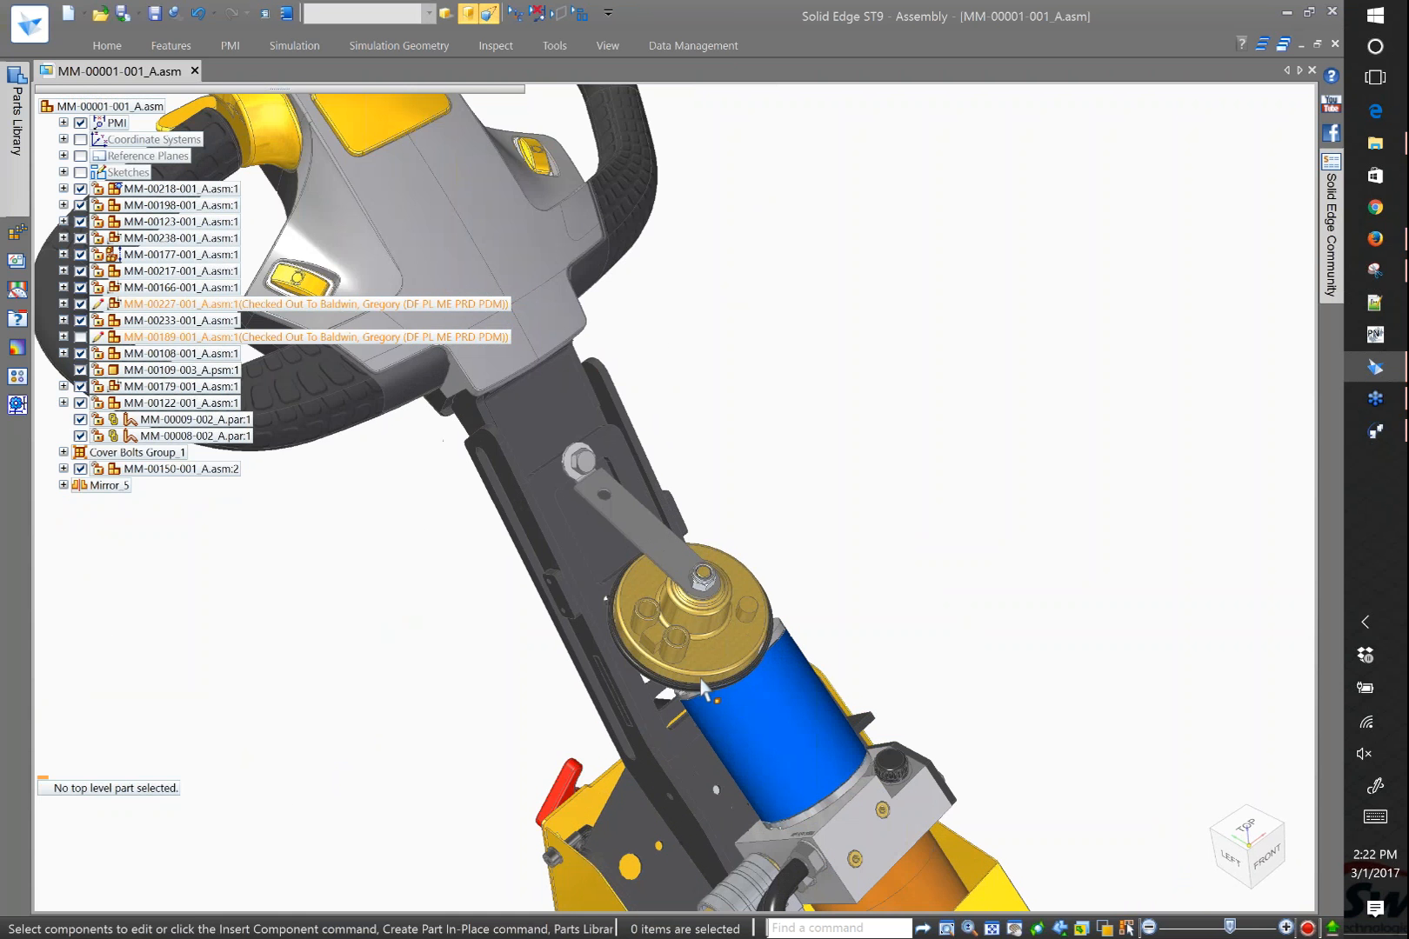
{"action": "key", "text": "ctrl+l"}
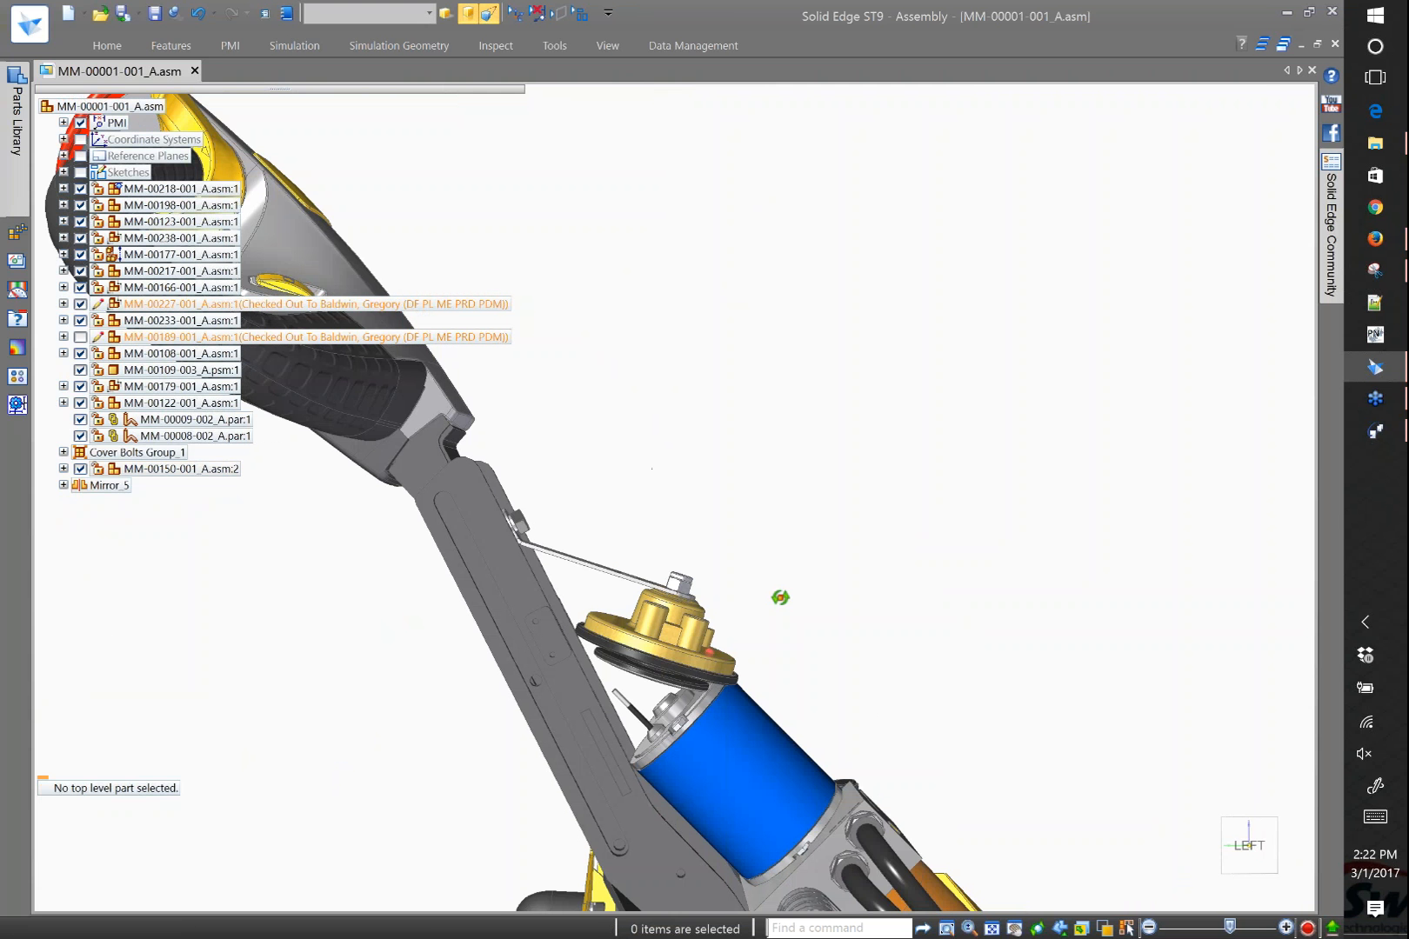
{"action": "middle_click_drag", "start_coordinate": [780, 598], "coordinate": [791, 475]}
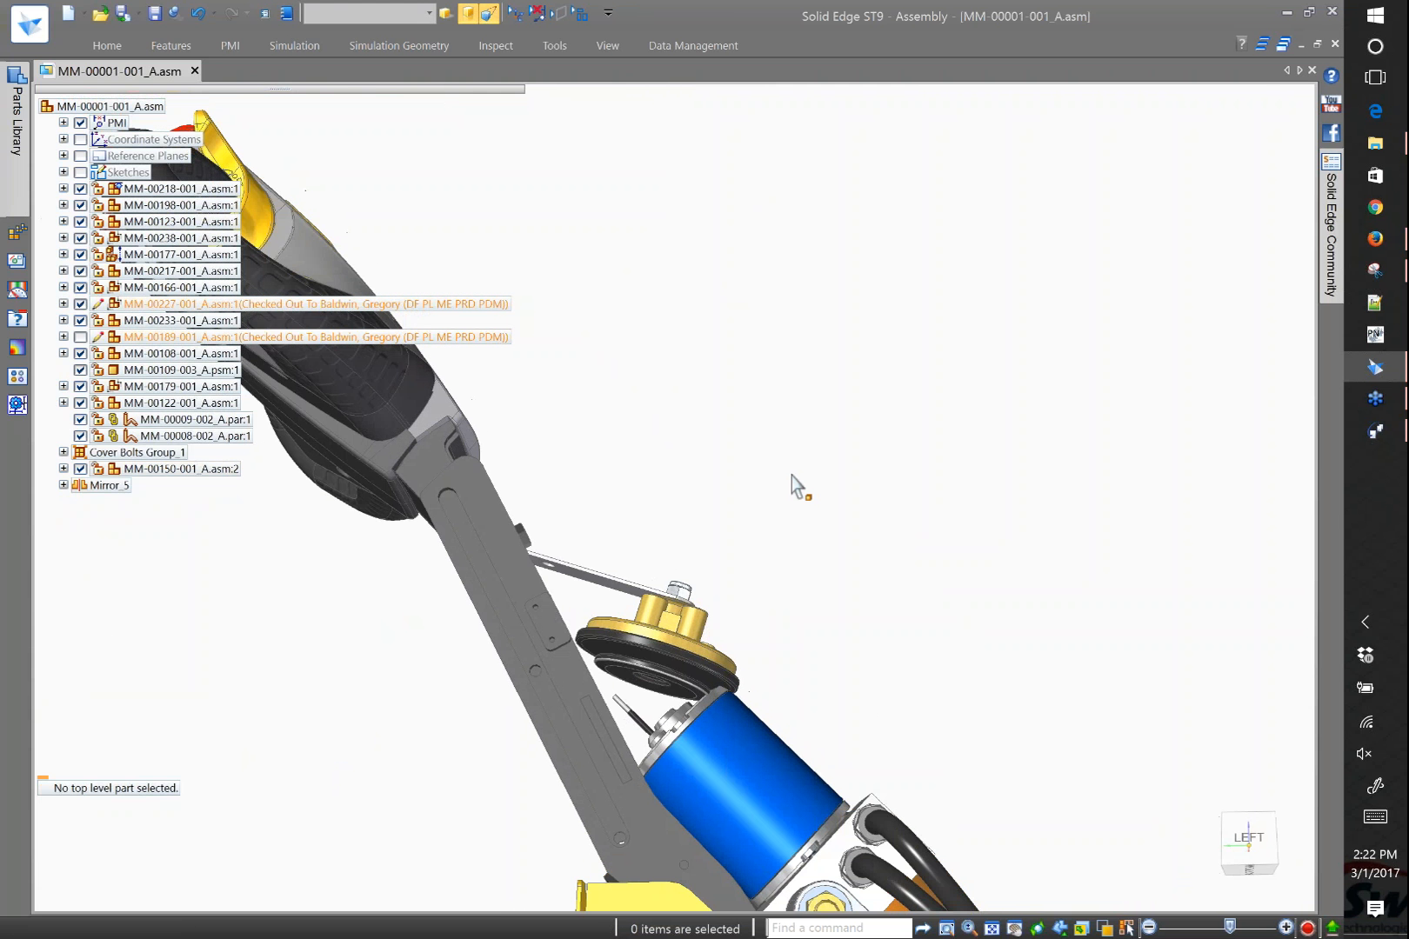
{"action": "scroll", "coordinate": [826, 367], "scroll_direction": "down", "scroll_amount": 4}
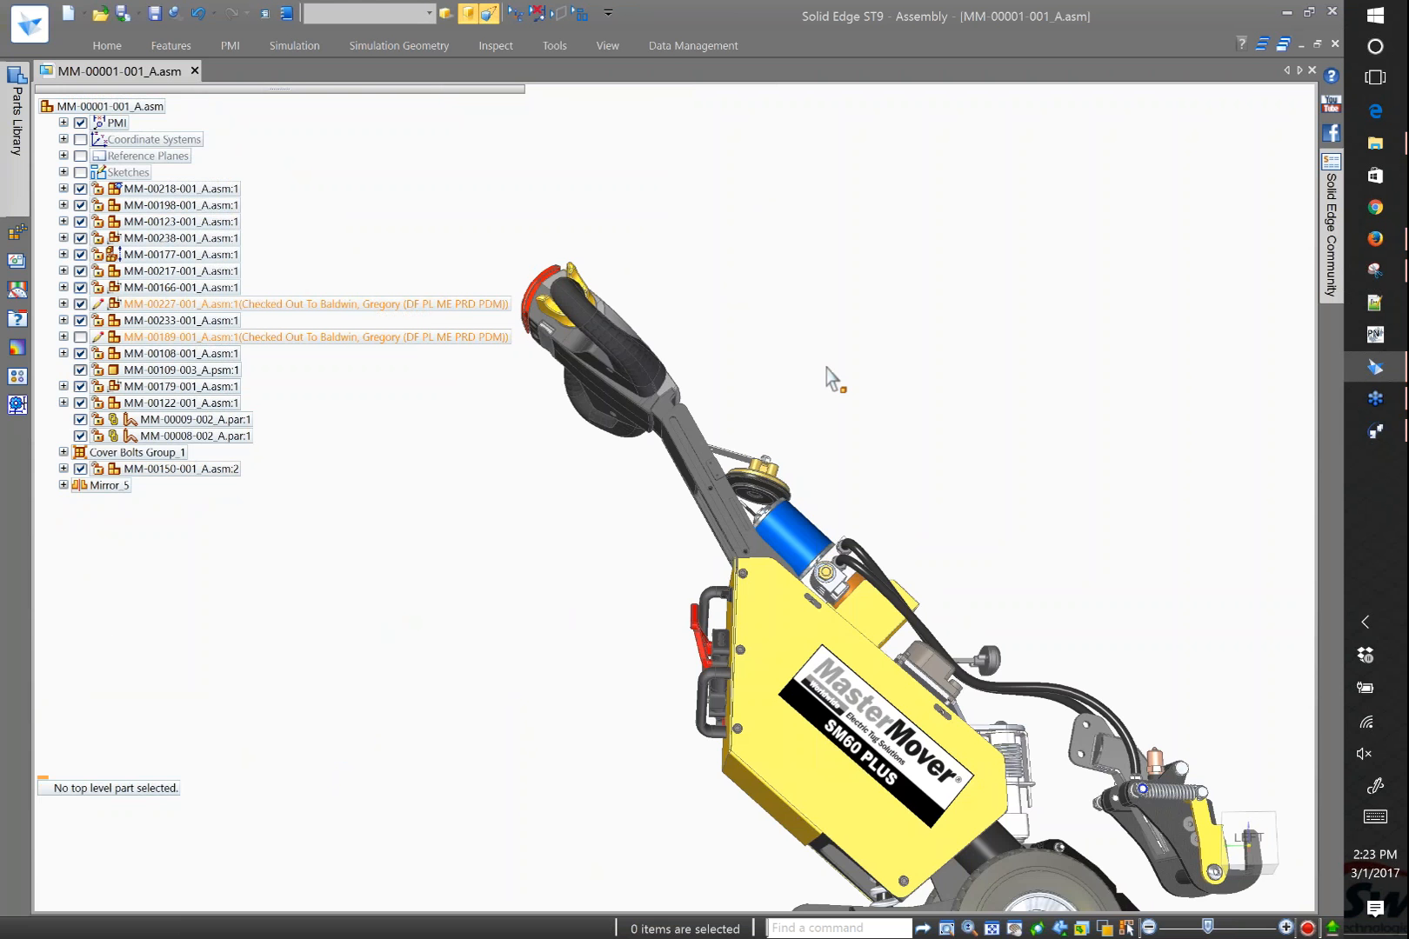
{"action": "scroll", "coordinate": [773, 522], "scroll_direction": "up", "scroll_amount": 2}
{"action": "scroll", "coordinate": [777, 522], "scroll_direction": "up", "scroll_amount": 3}
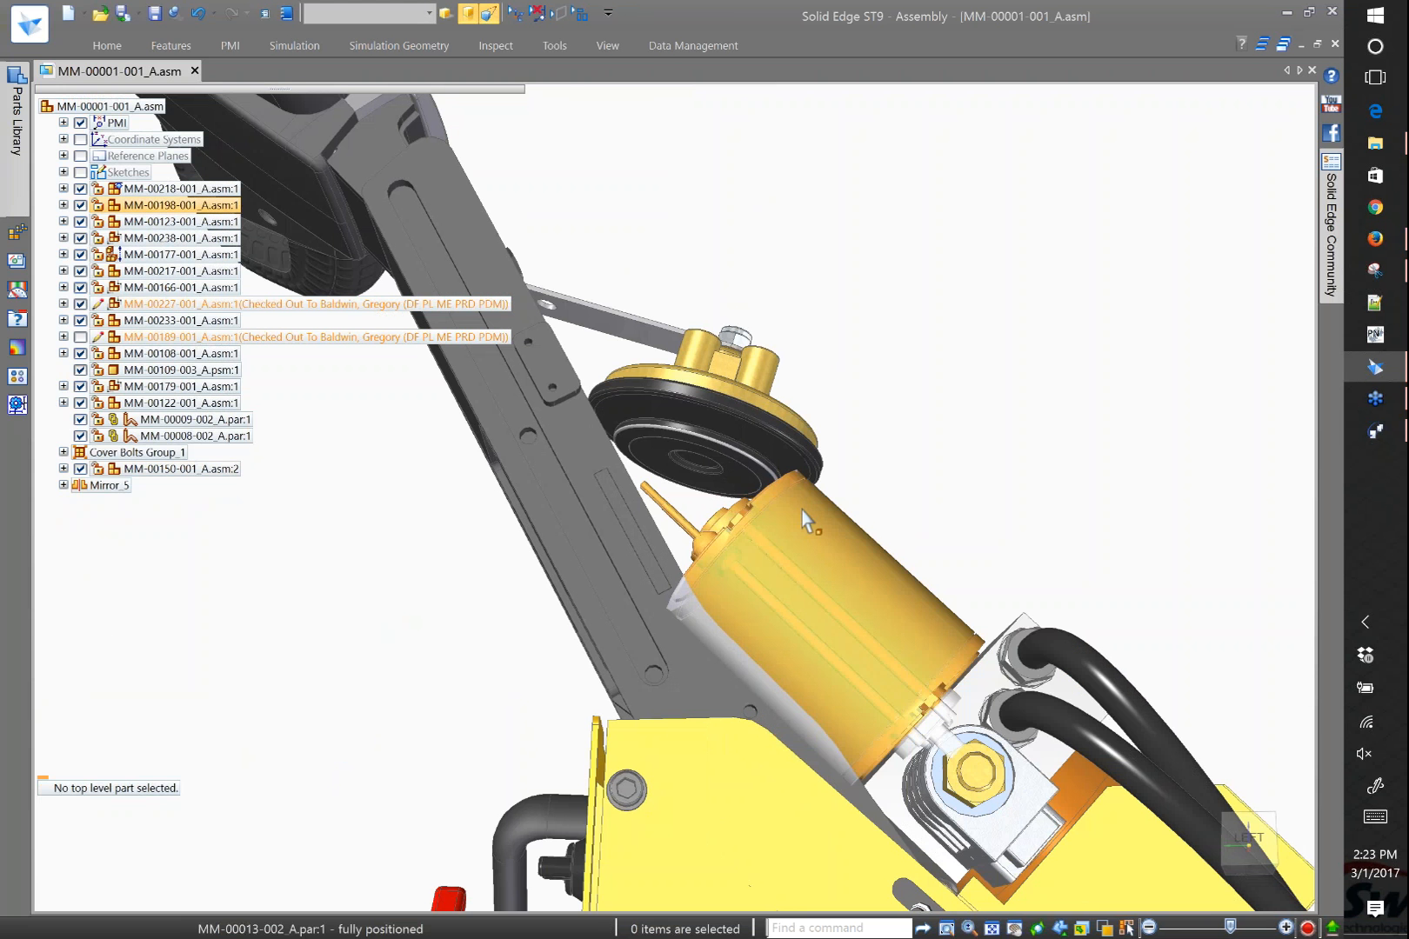
{"action": "middle_click_drag", "start_coordinate": [804, 445], "coordinate": [805, 327]}
{"action": "scroll", "coordinate": [805, 326], "scroll_direction": "up", "scroll_amount": 2}
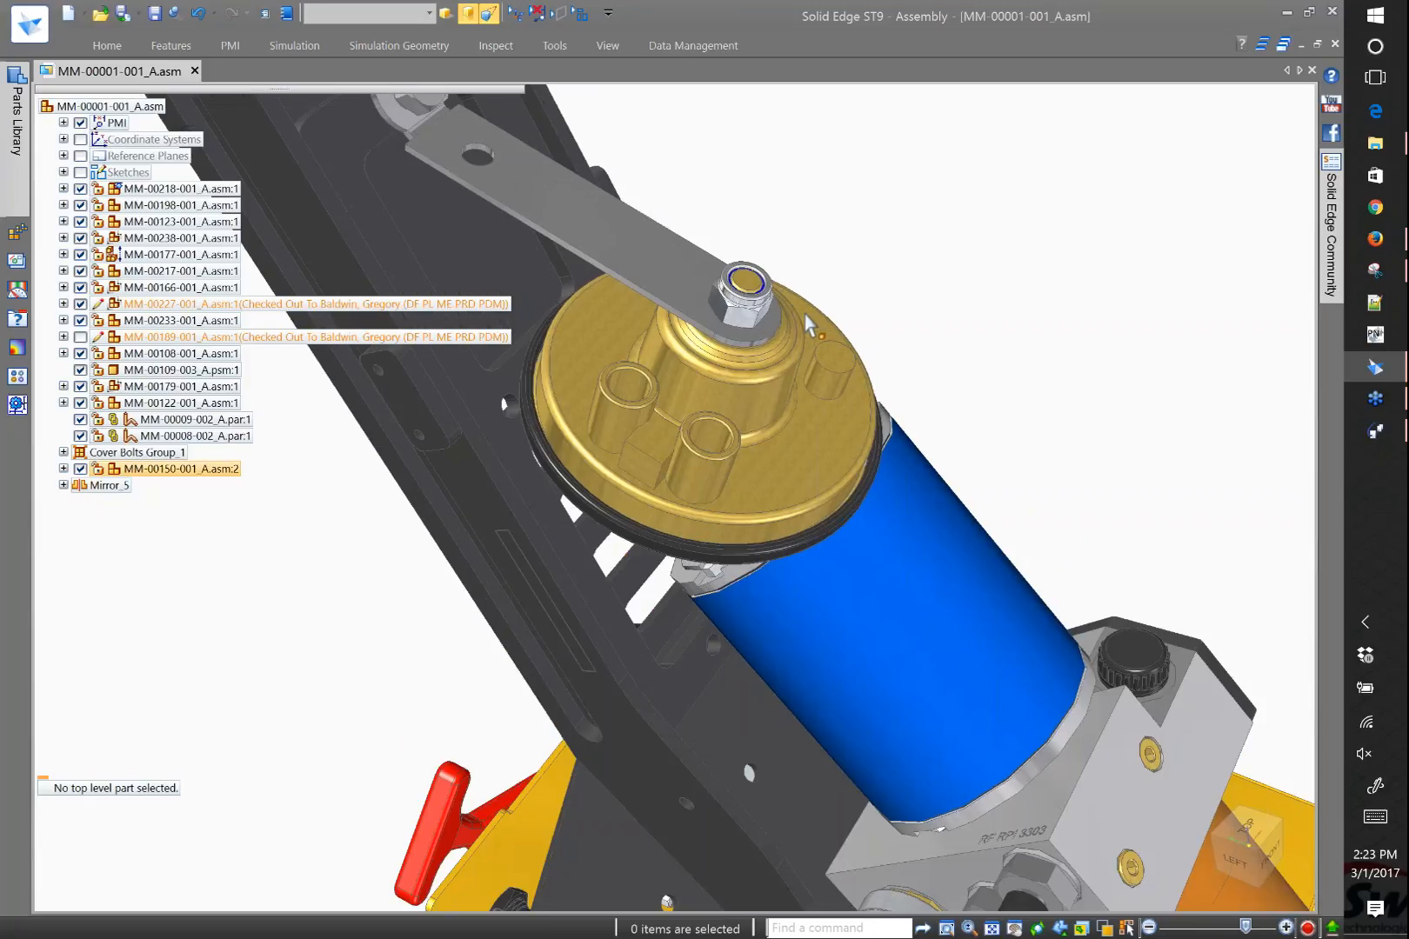
{"action": "scroll", "coordinate": [805, 327], "scroll_direction": "up", "scroll_amount": 2}
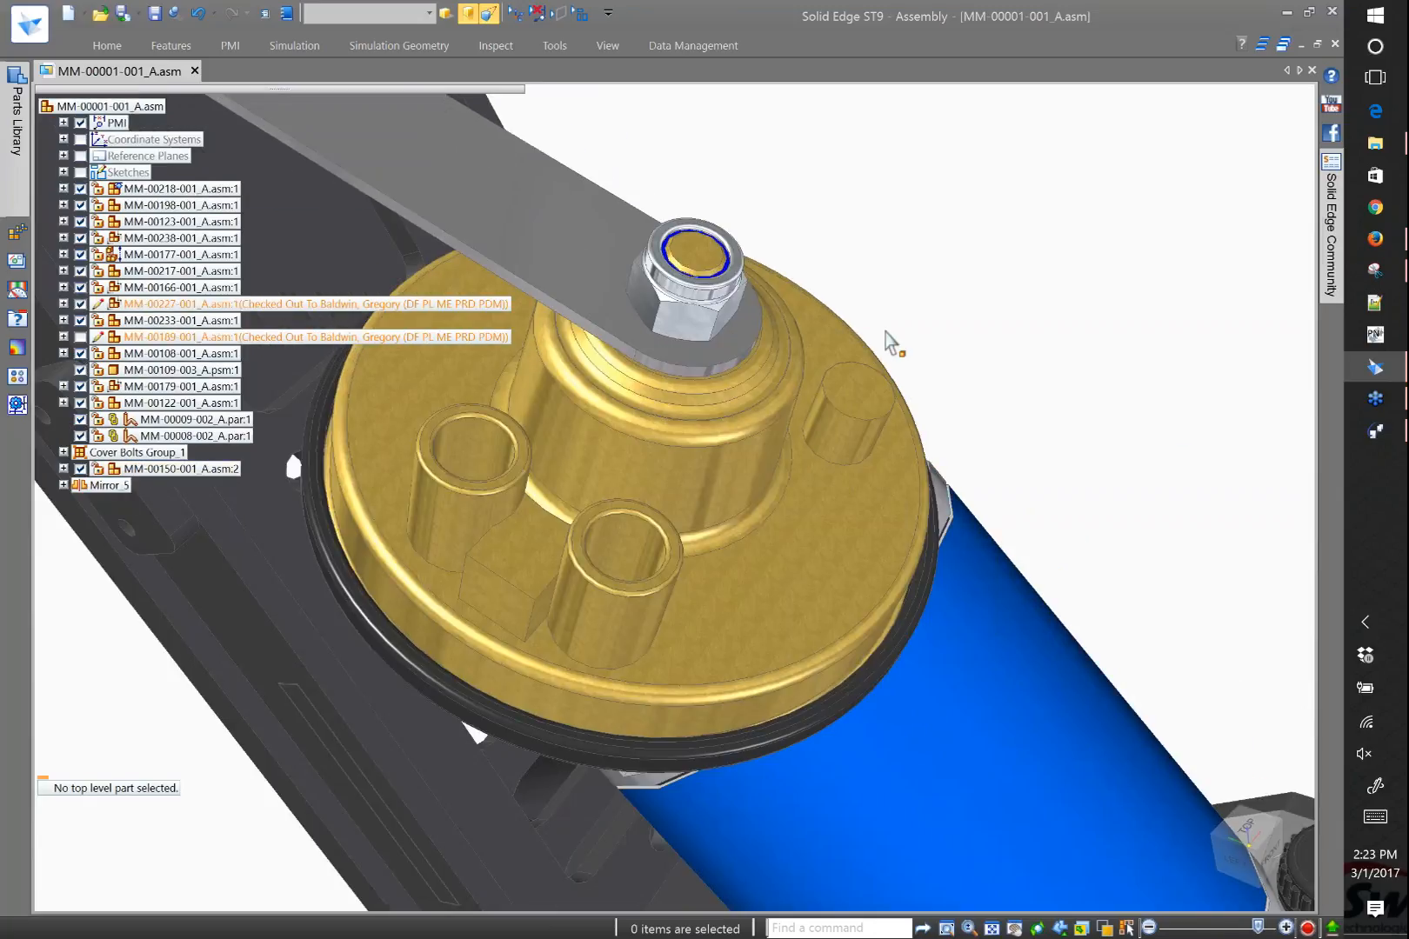
Try to move the rounded end face of horn bracket MM-00149-003_A.psm directly in the assembly
{"action": "left_click", "coordinate": [885, 332]}
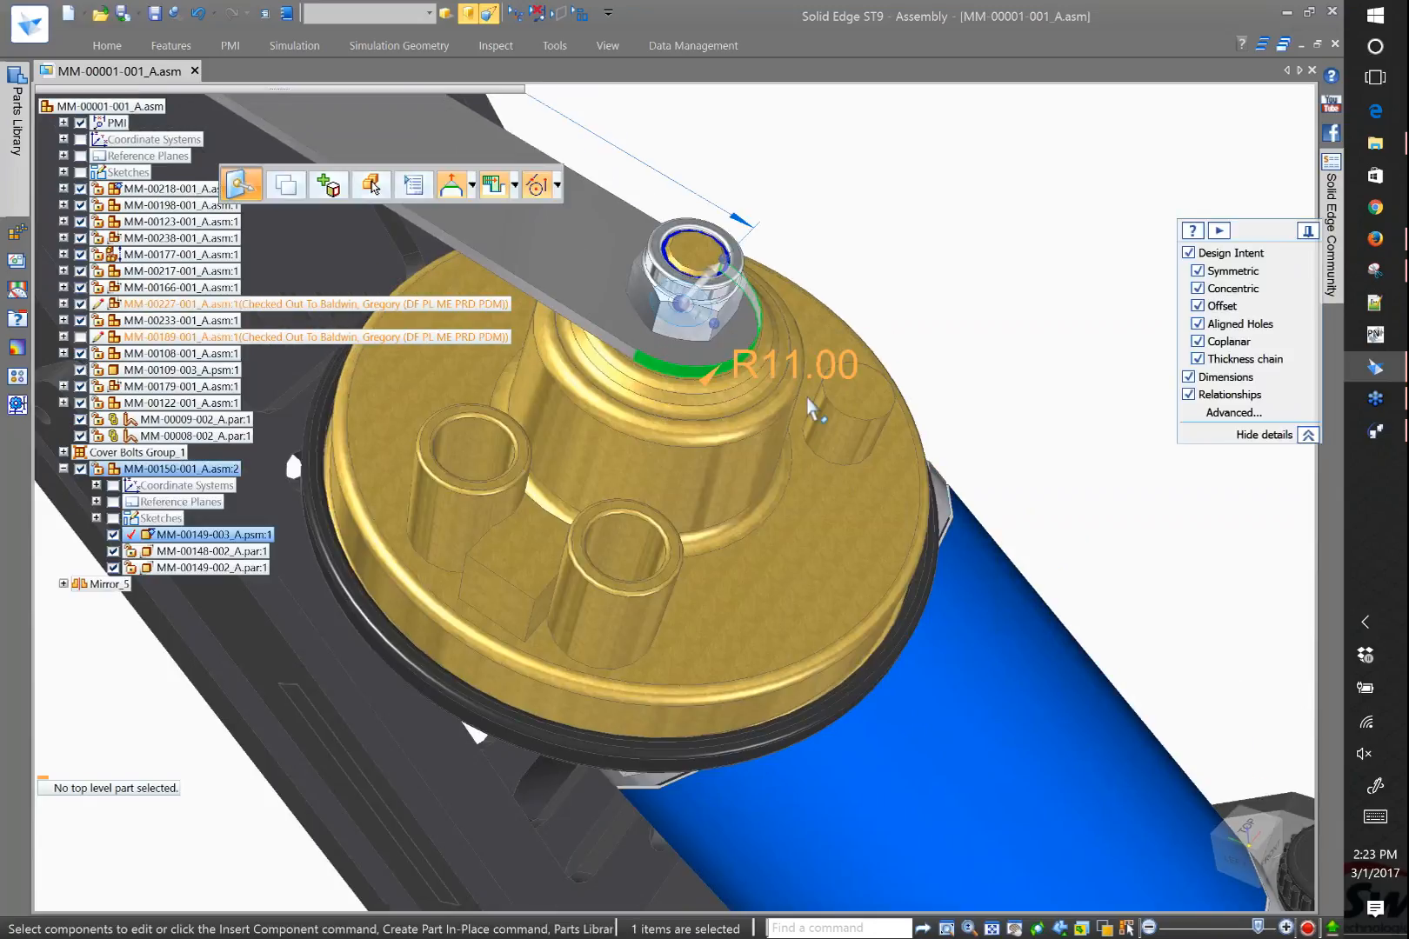
{"action": "scroll", "coordinate": [811, 409], "scroll_direction": "down", "scroll_amount": 5}
{"action": "left_click", "coordinate": [754, 361]}
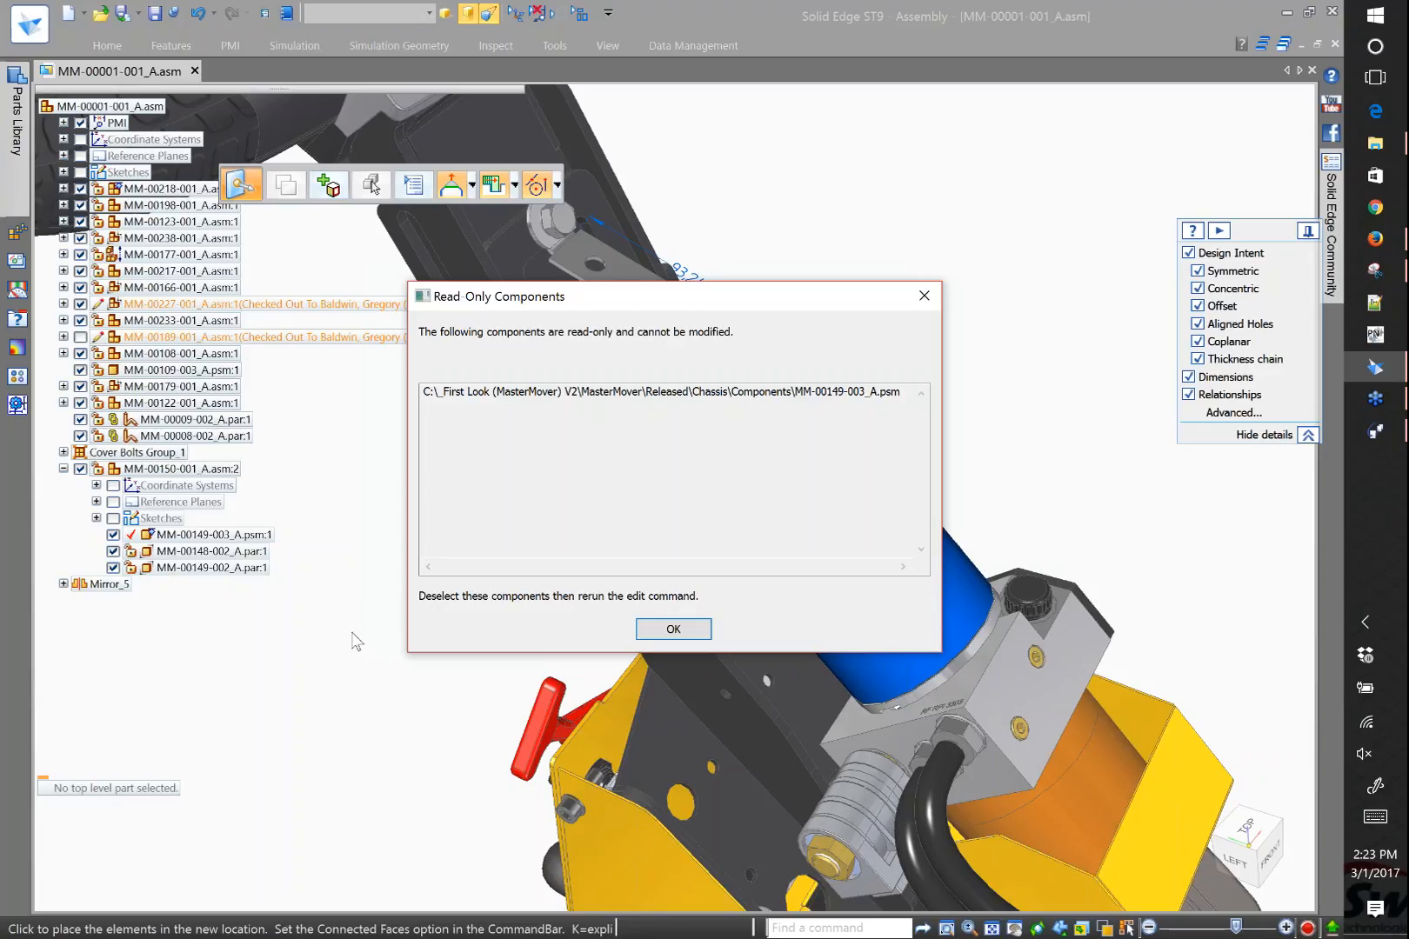
{"action": "left_click", "coordinate": [676, 632]}
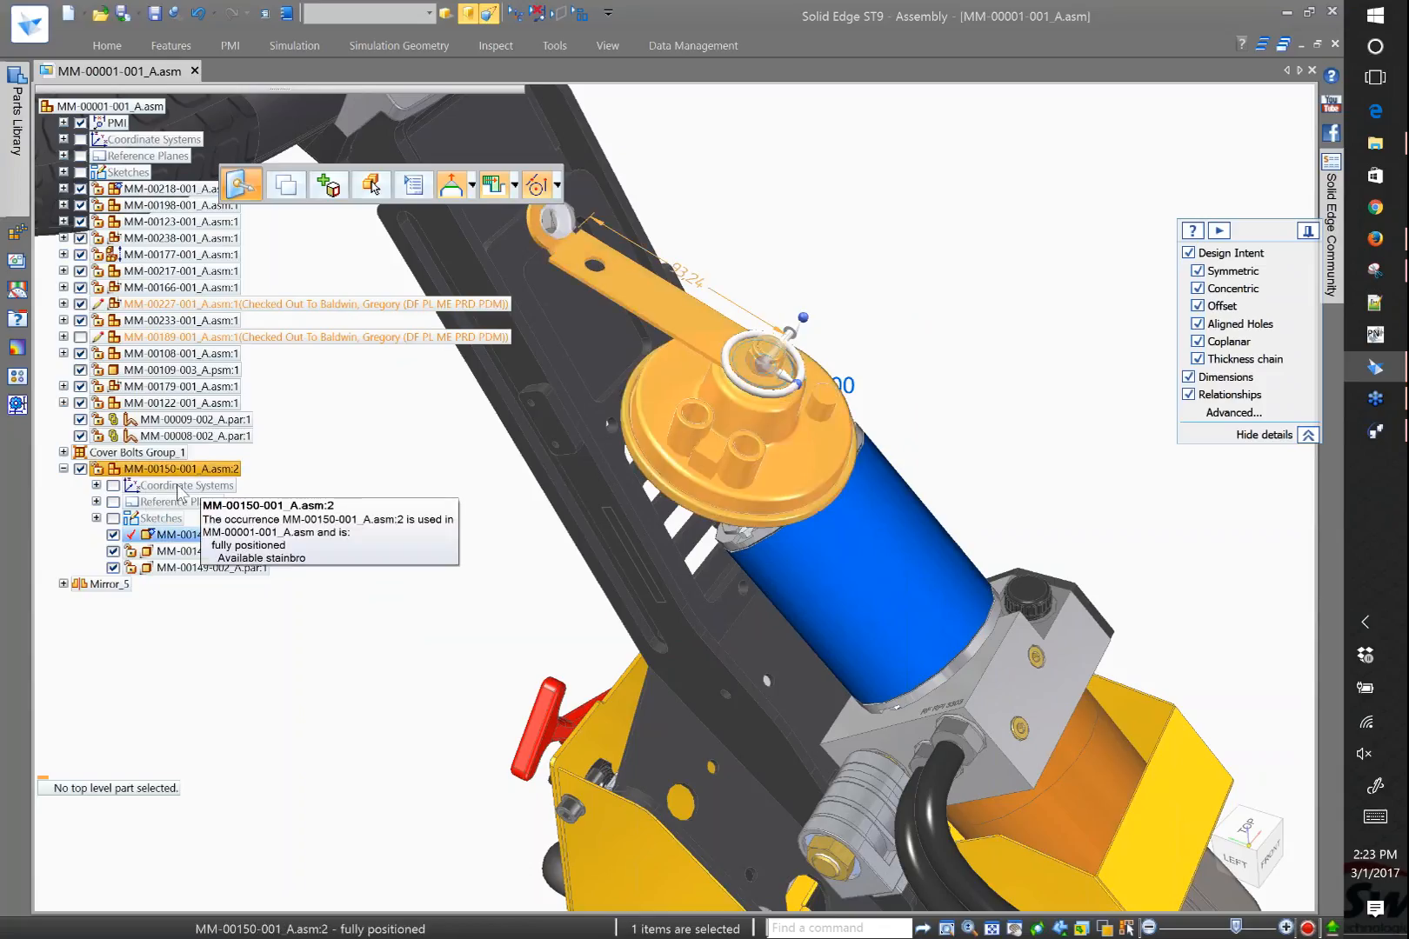
Open horn bracket MM-00149-003_A.psm for in-place editing and run a Where Used search on it
{"action": "left_click", "coordinate": [210, 537]}
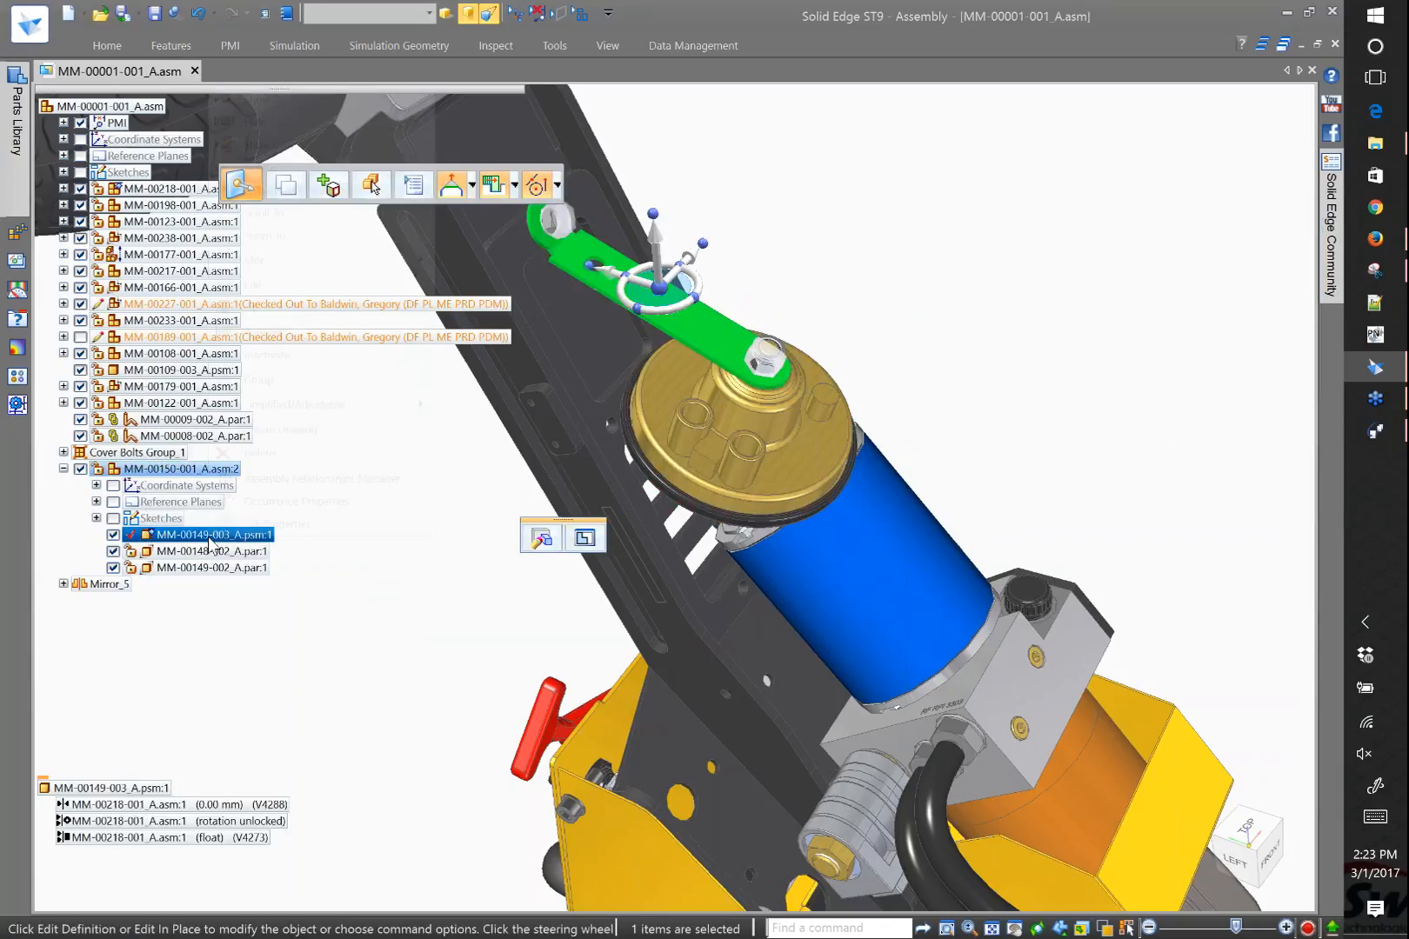
{"action": "left_click", "coordinate": [587, 539]}
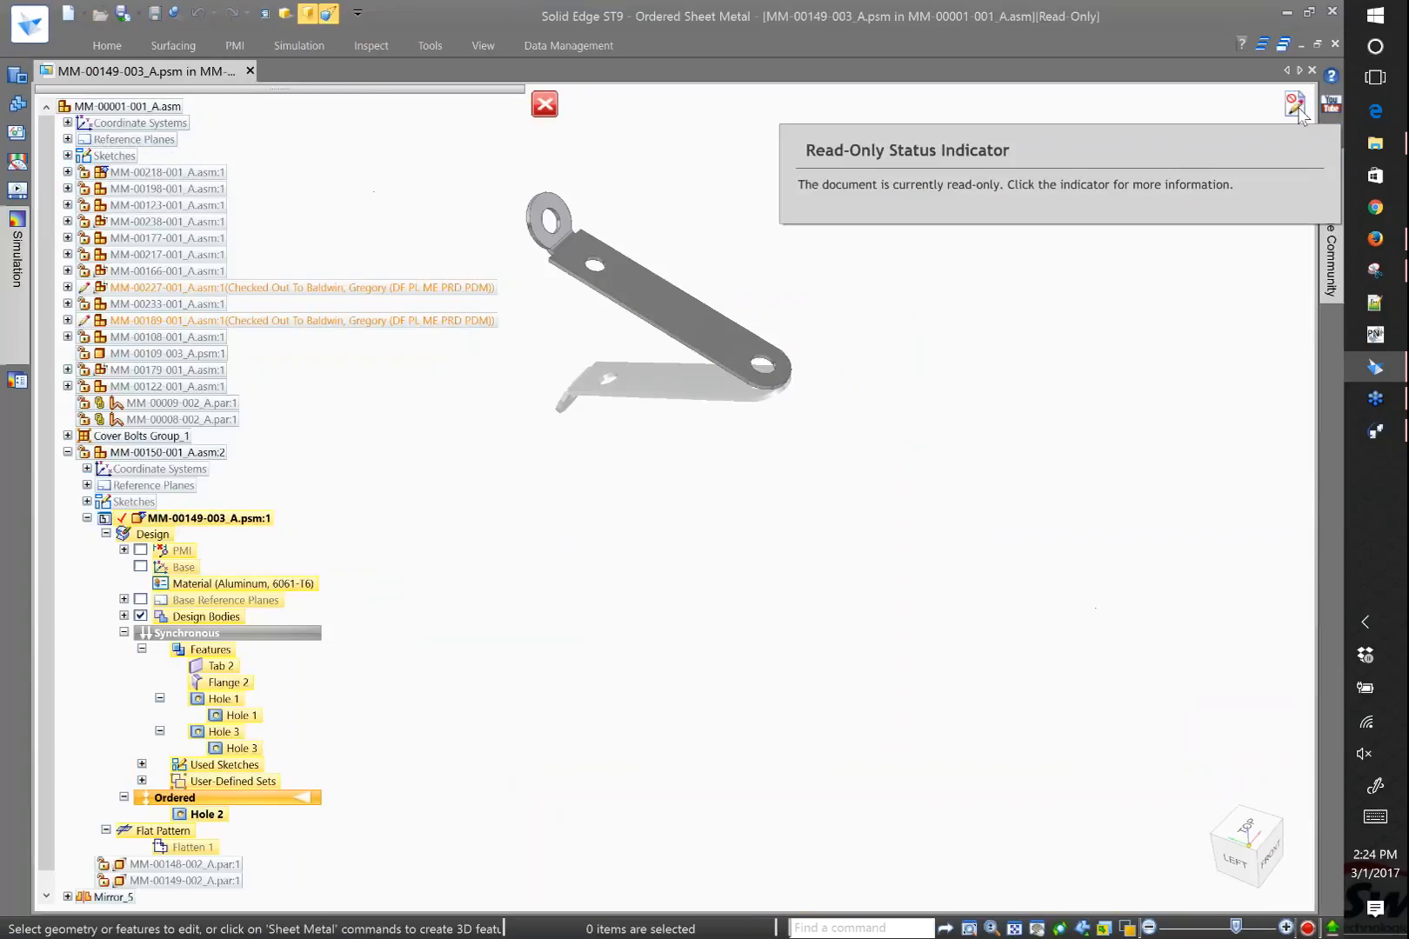
{"action": "left_click", "coordinate": [567, 45]}
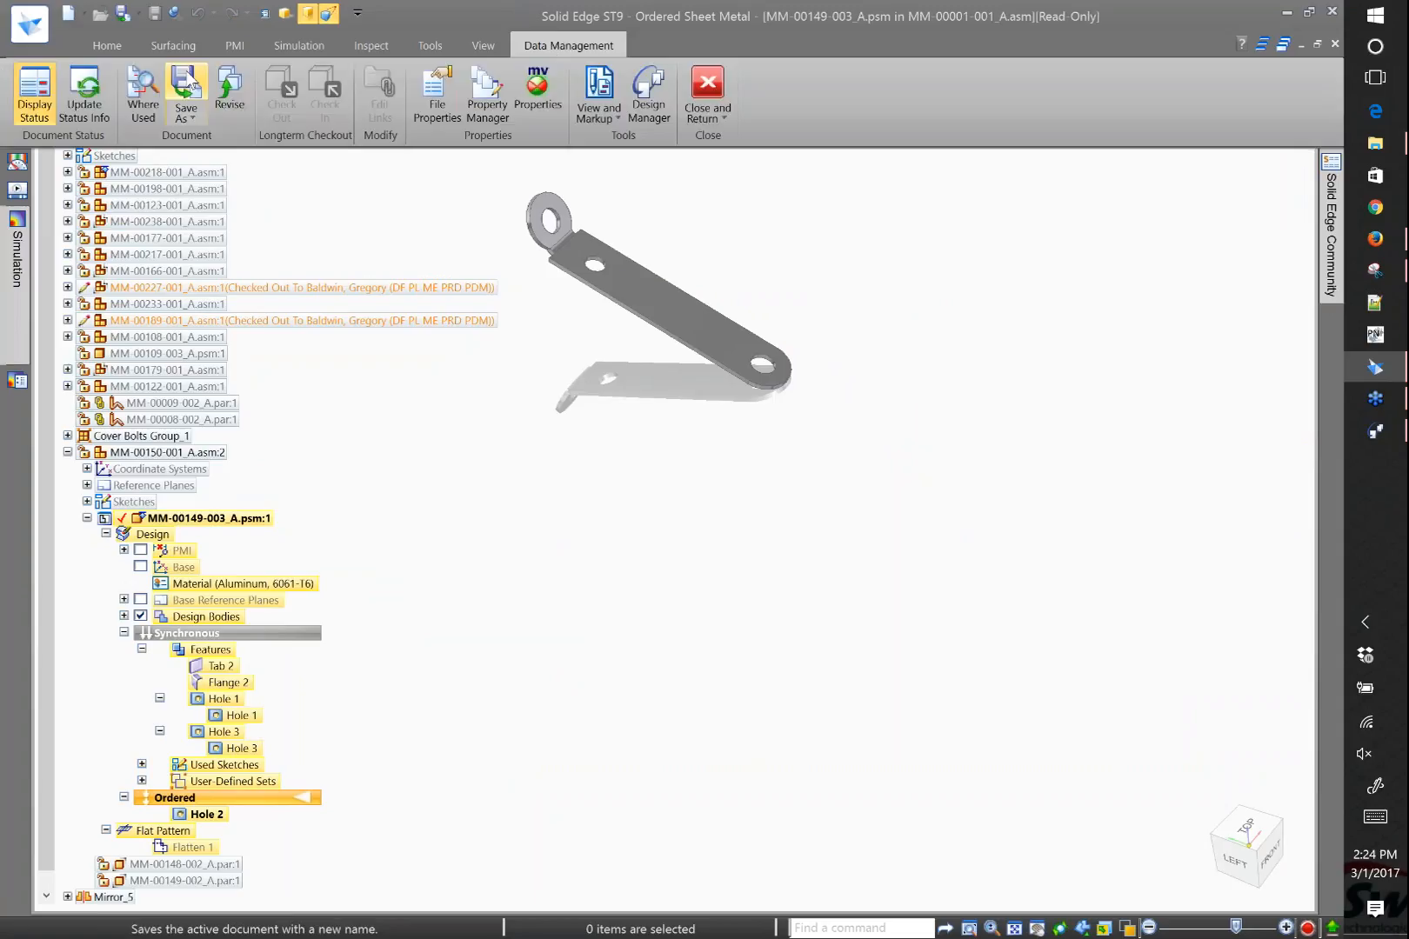
{"action": "left_click", "coordinate": [143, 91]}
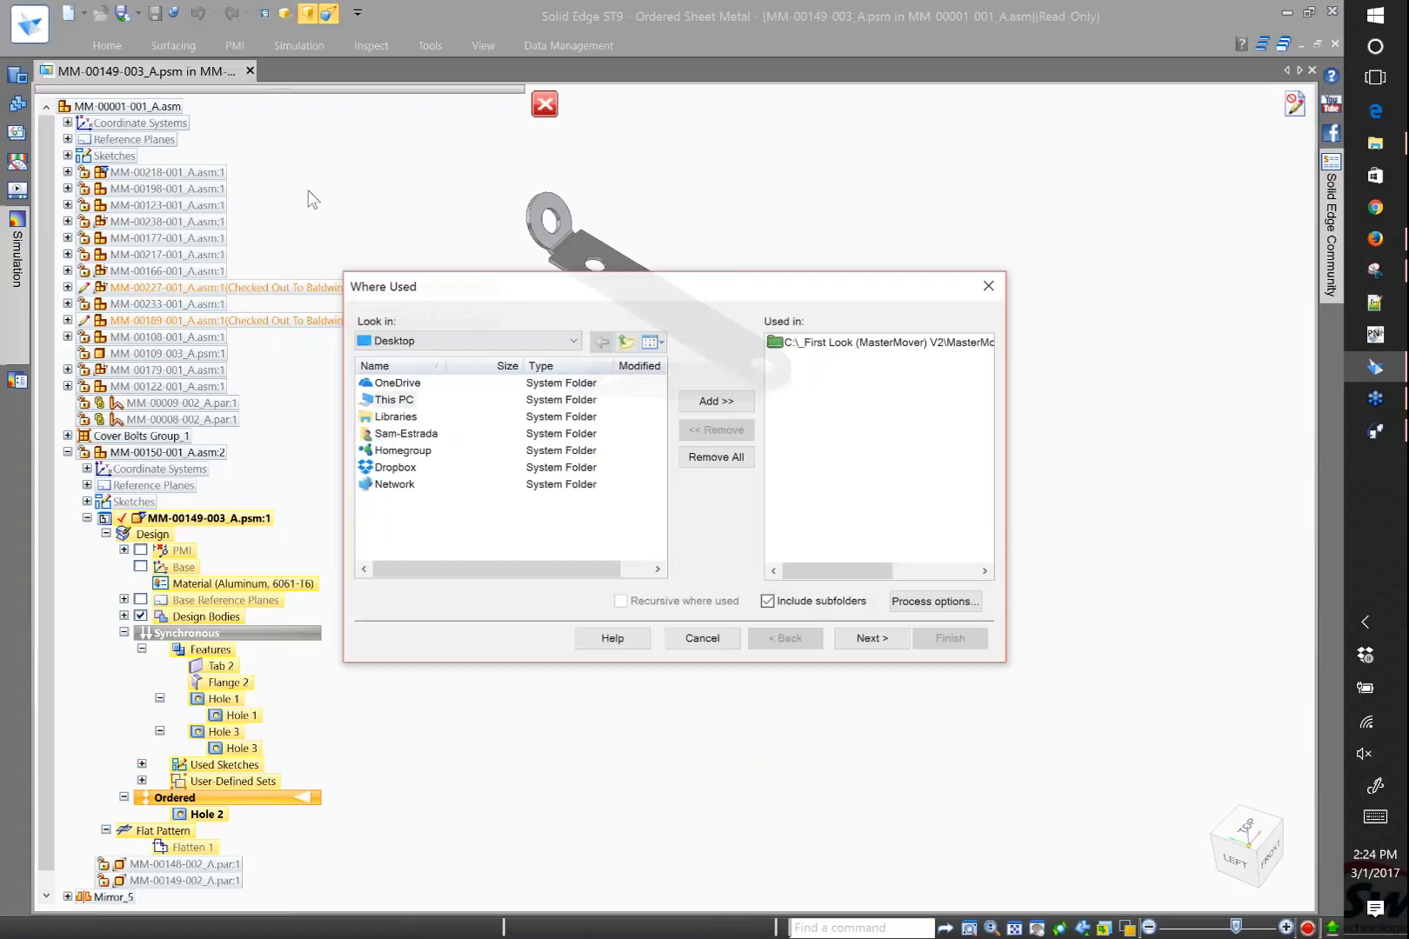
{"action": "left_click", "coordinate": [869, 639]}
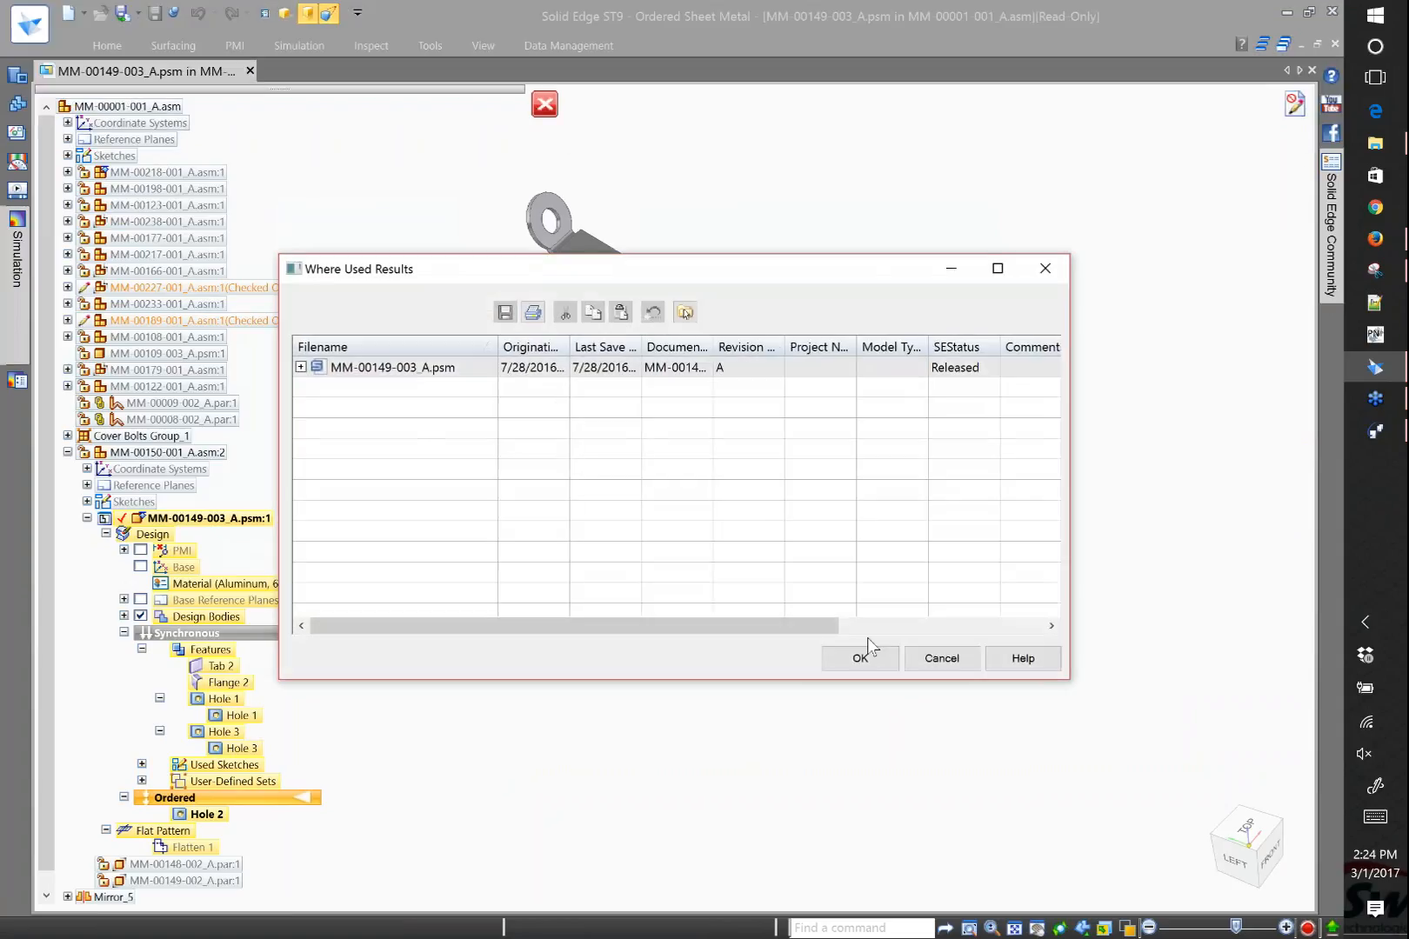
Expand the bracket's Where Used results, preview drawing MM-00149-003_A.dft, and close the preview and the results
{"action": "left_click", "coordinate": [300, 367]}
{"action": "left_click", "coordinate": [379, 388]}
{"action": "right_click", "coordinate": [380, 388]}
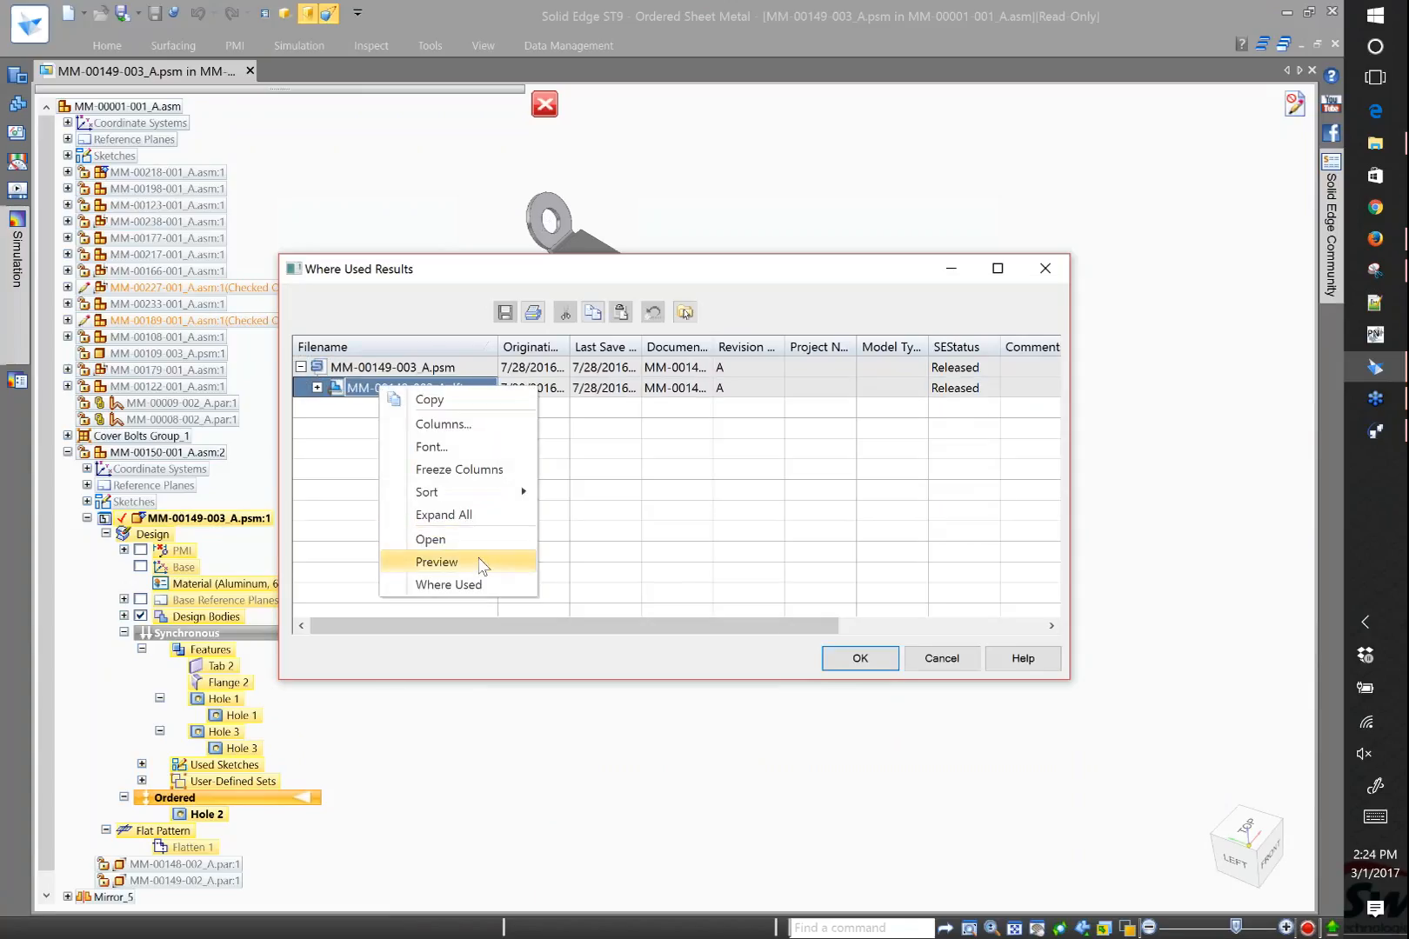
{"action": "left_click", "coordinate": [479, 561]}
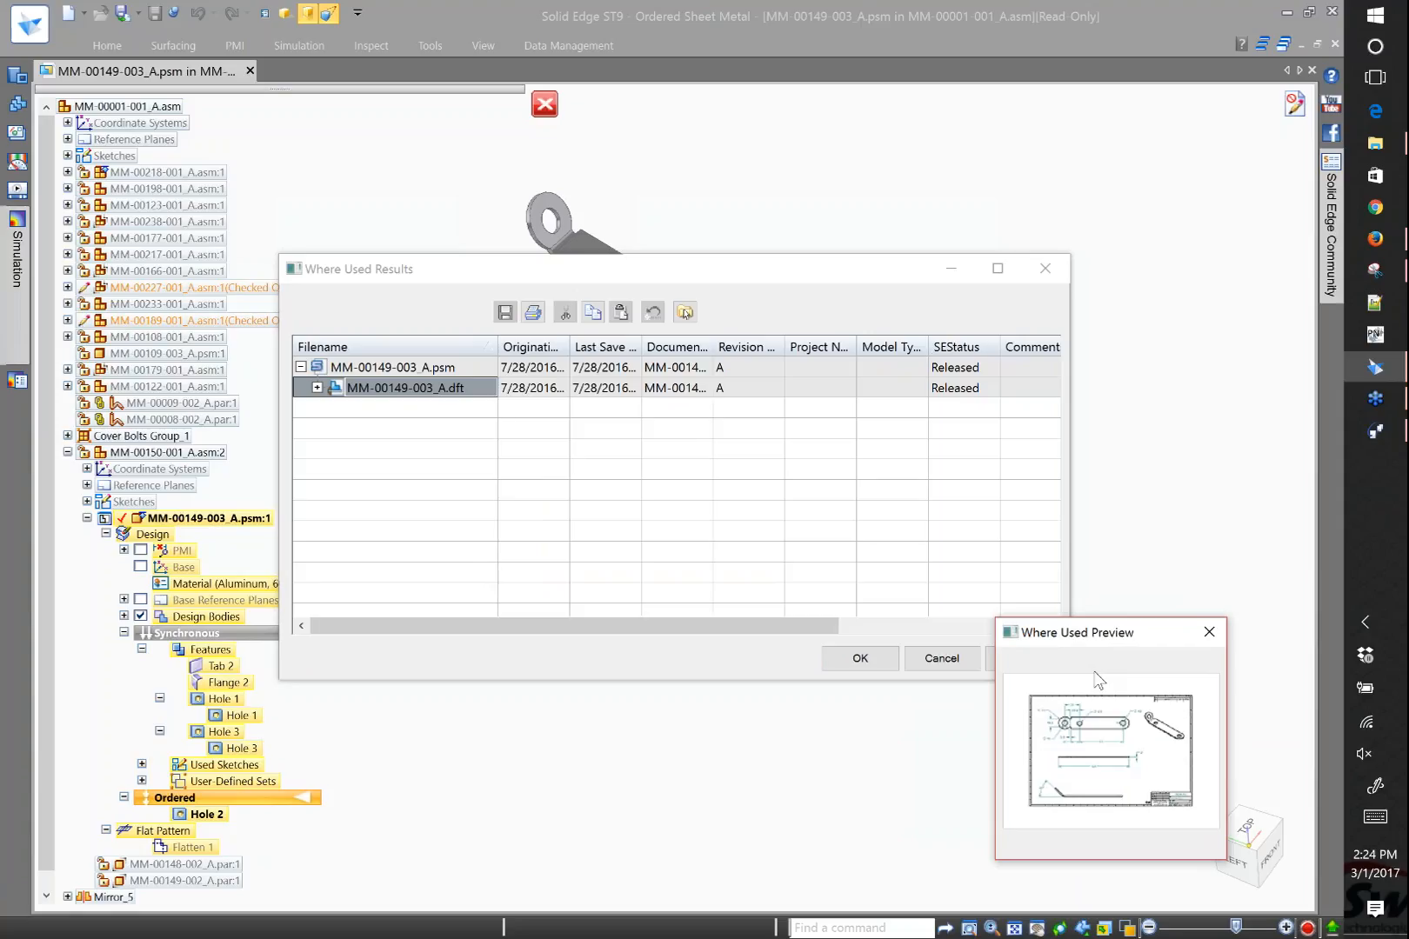
{"action": "left_click", "coordinate": [1207, 635]}
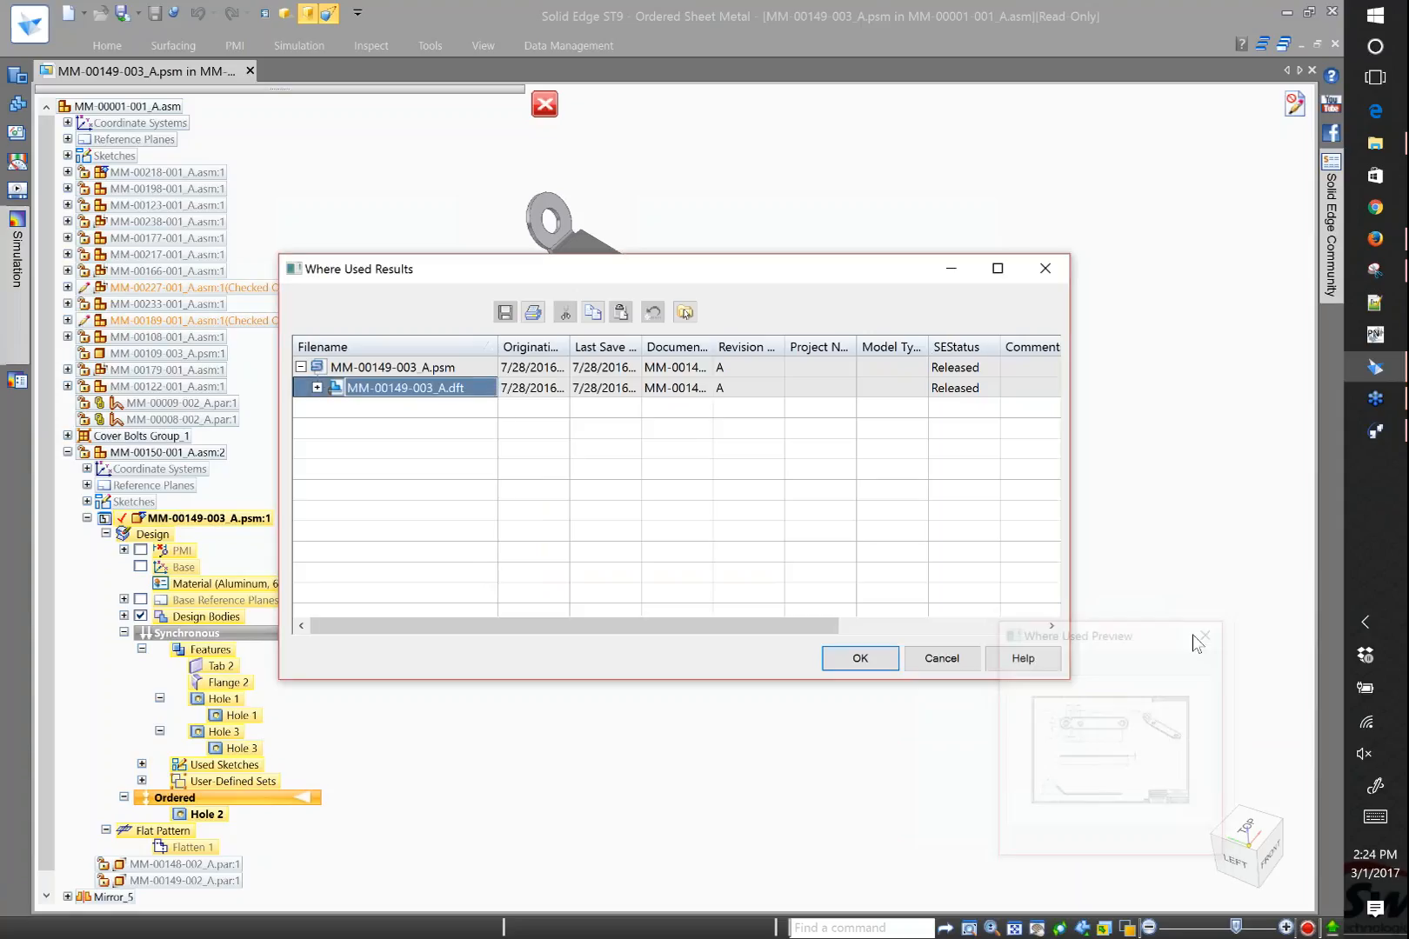
{"action": "left_click", "coordinate": [956, 657]}
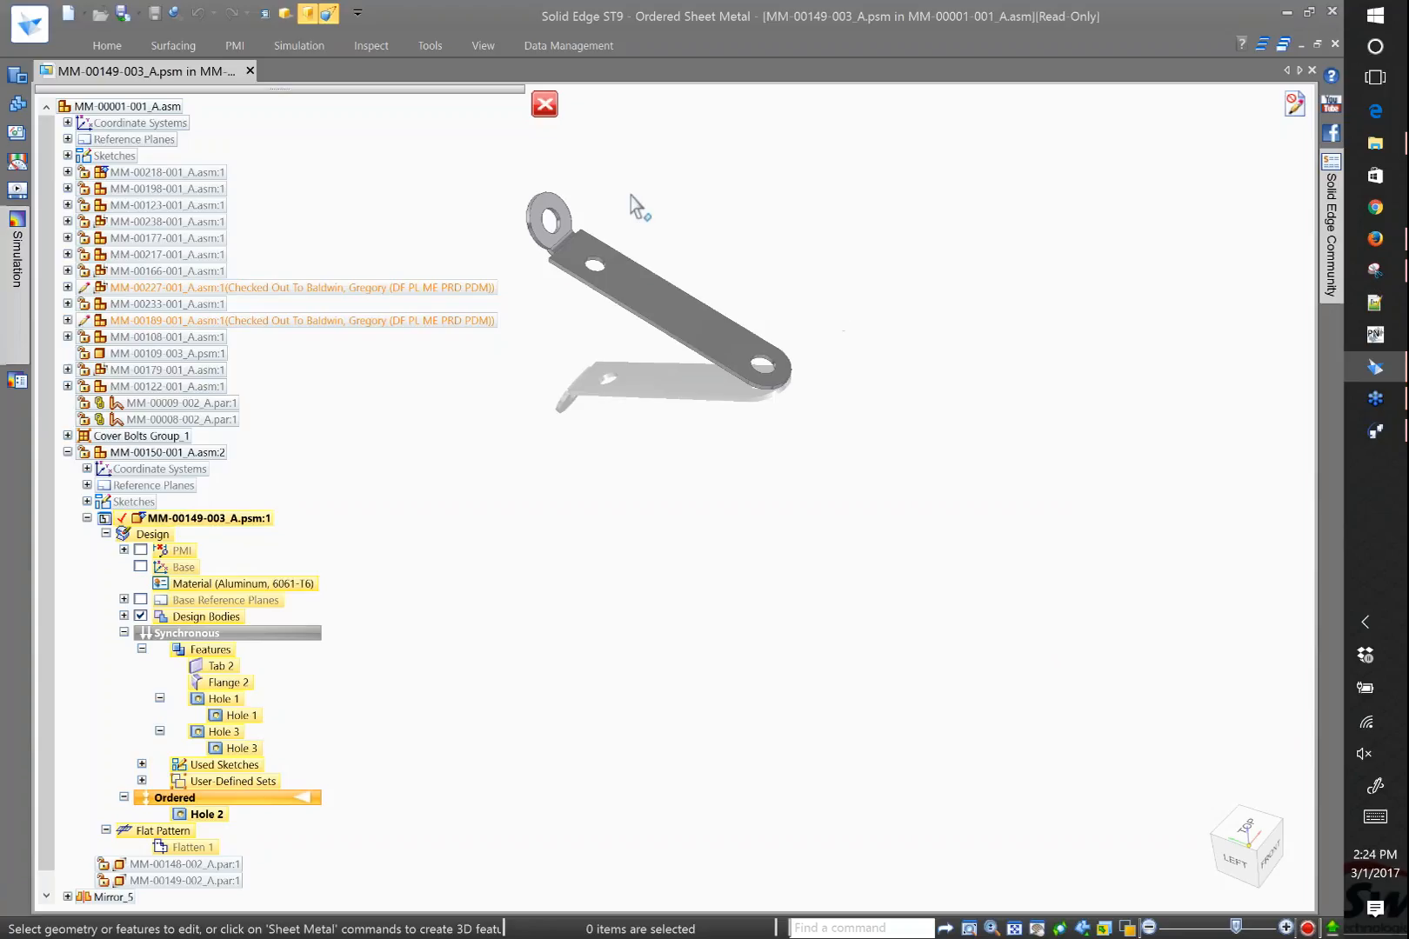
Revise the horn bracket to revision B, saving it as MM-00149-003_B.psm in the Work In Progress\Working folder
{"action": "left_click", "coordinate": [577, 41]}
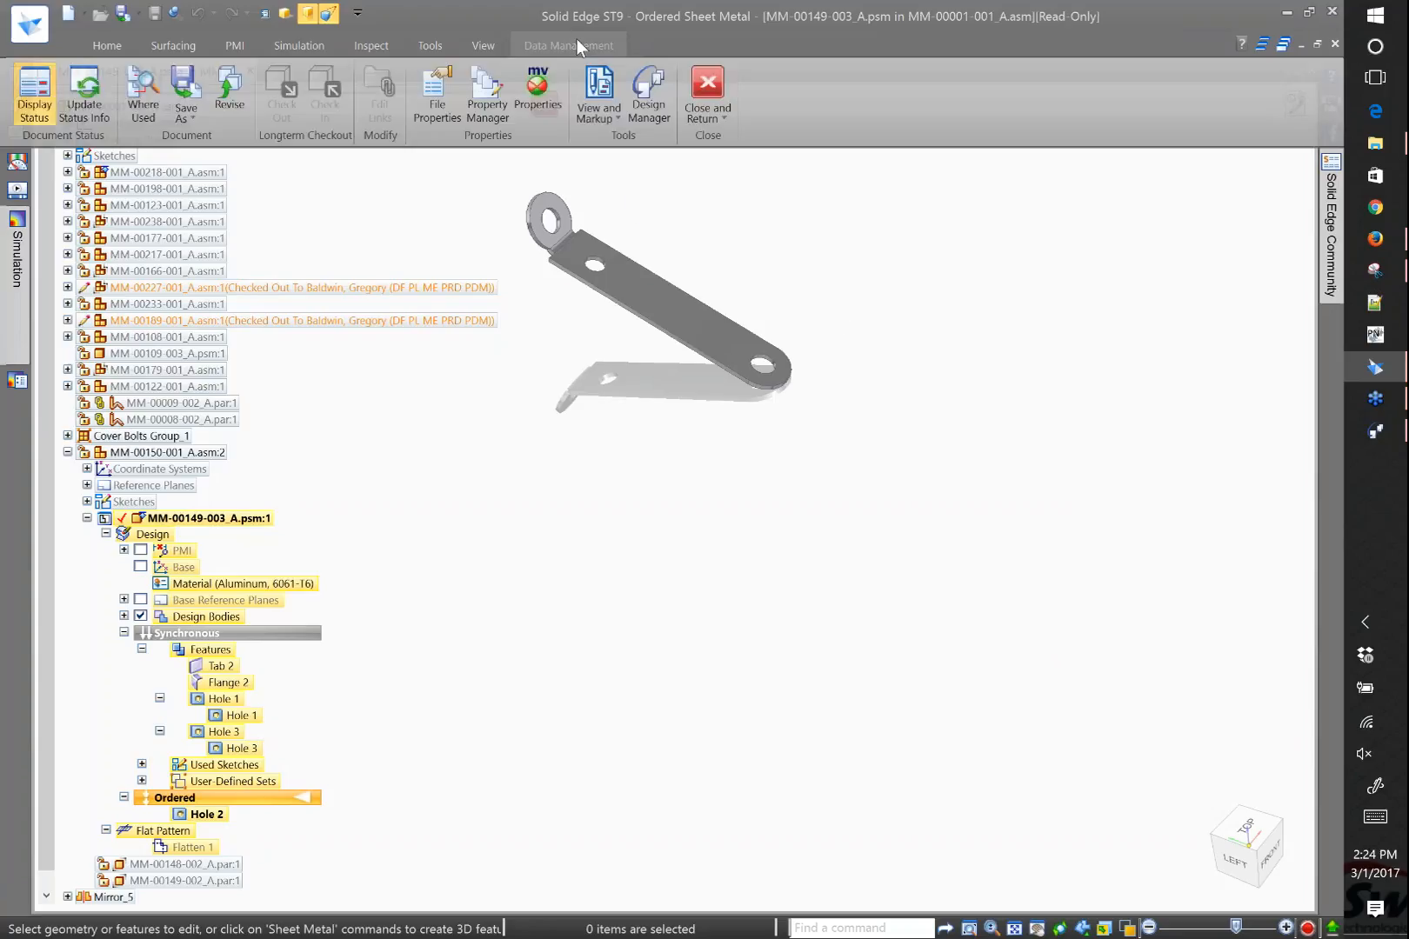
{"action": "left_click", "coordinate": [231, 87]}
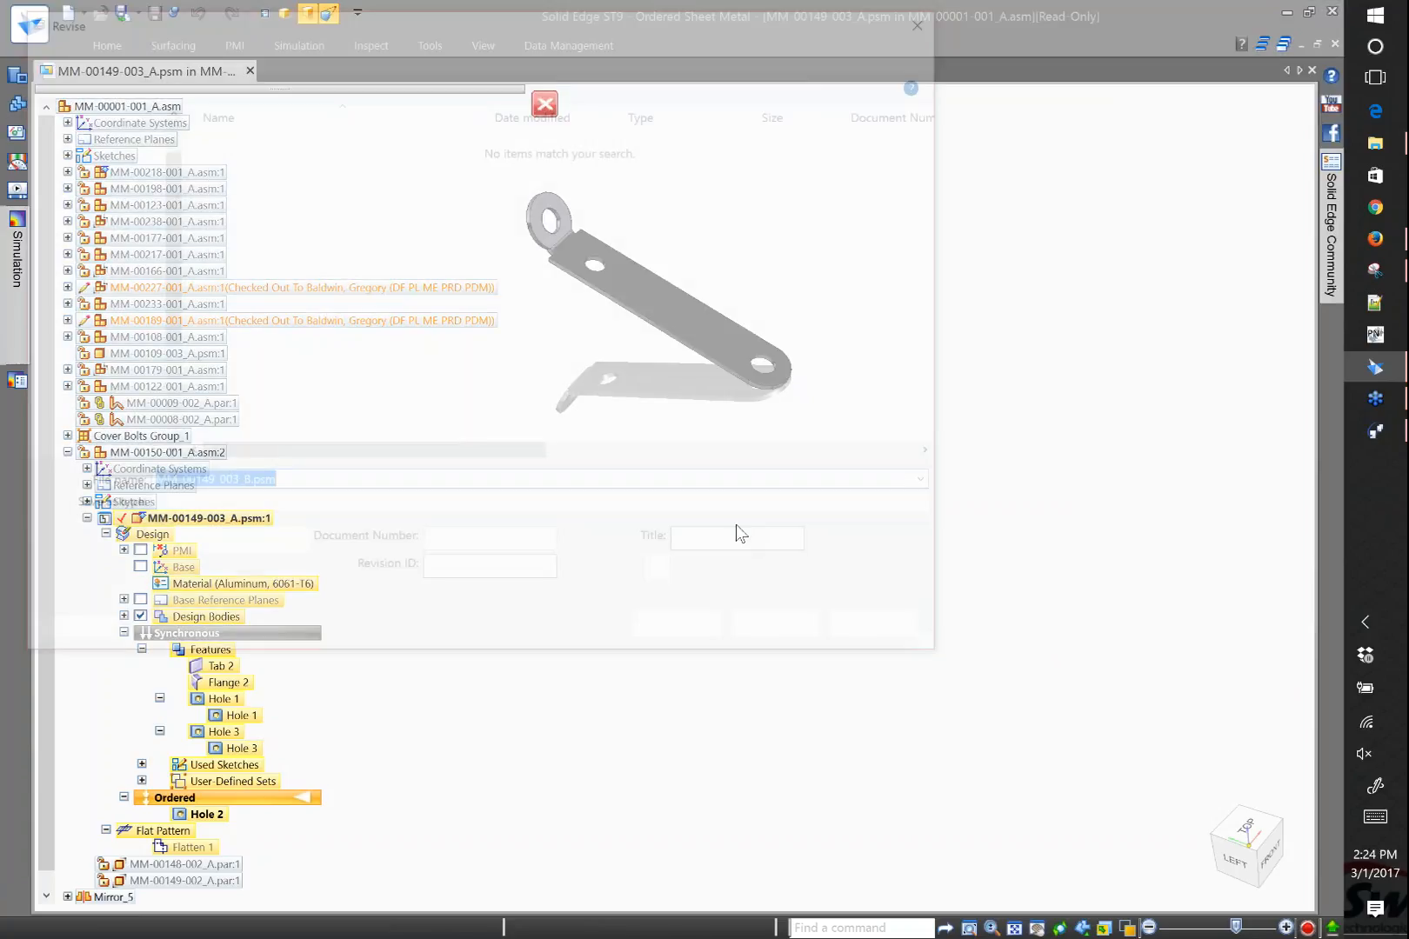
{"action": "left_click", "coordinate": [383, 47]}
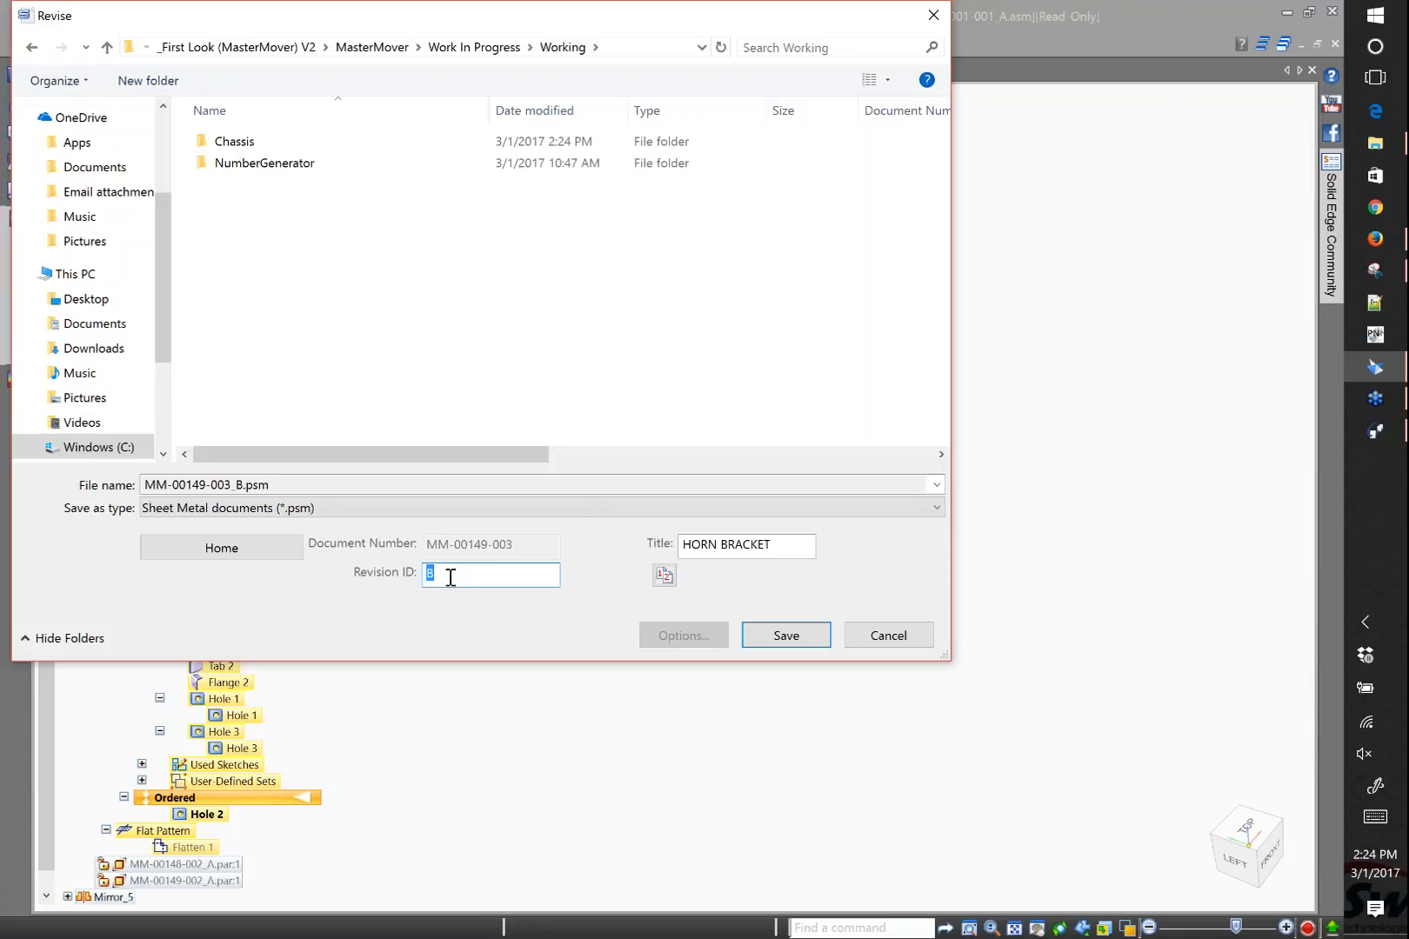
{"action": "left_click", "coordinate": [785, 635]}
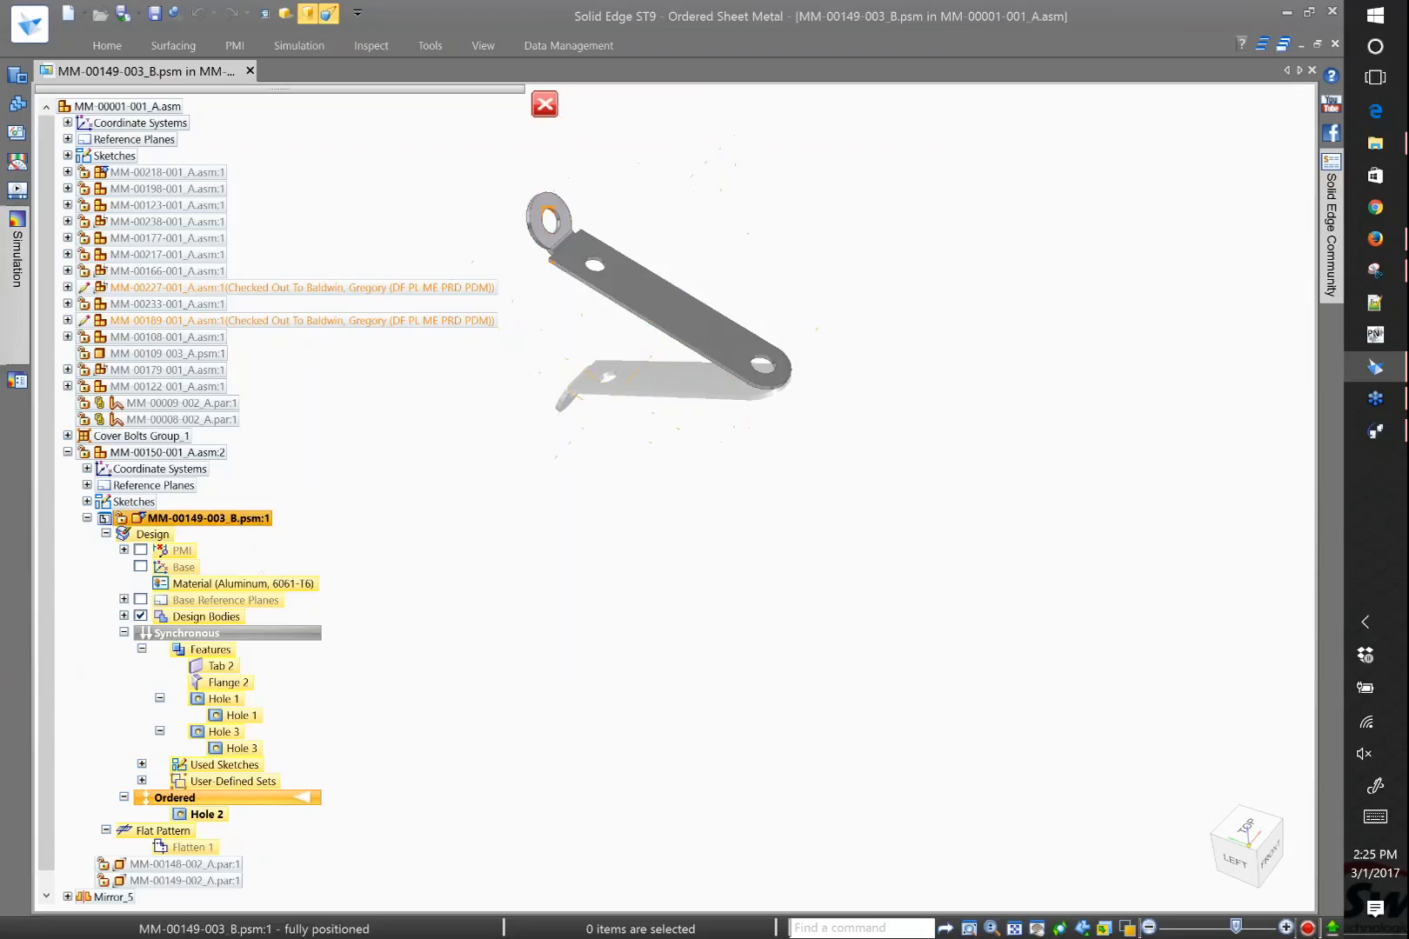
Shorten the revised bracket to 82.24 mm by moving its rounded end and hole inward, and return to the assembly
{"action": "scroll", "coordinate": [816, 315], "scroll_direction": "up", "scroll_amount": 3}
{"action": "scroll", "coordinate": [811, 310], "scroll_direction": "up", "scroll_amount": 3}
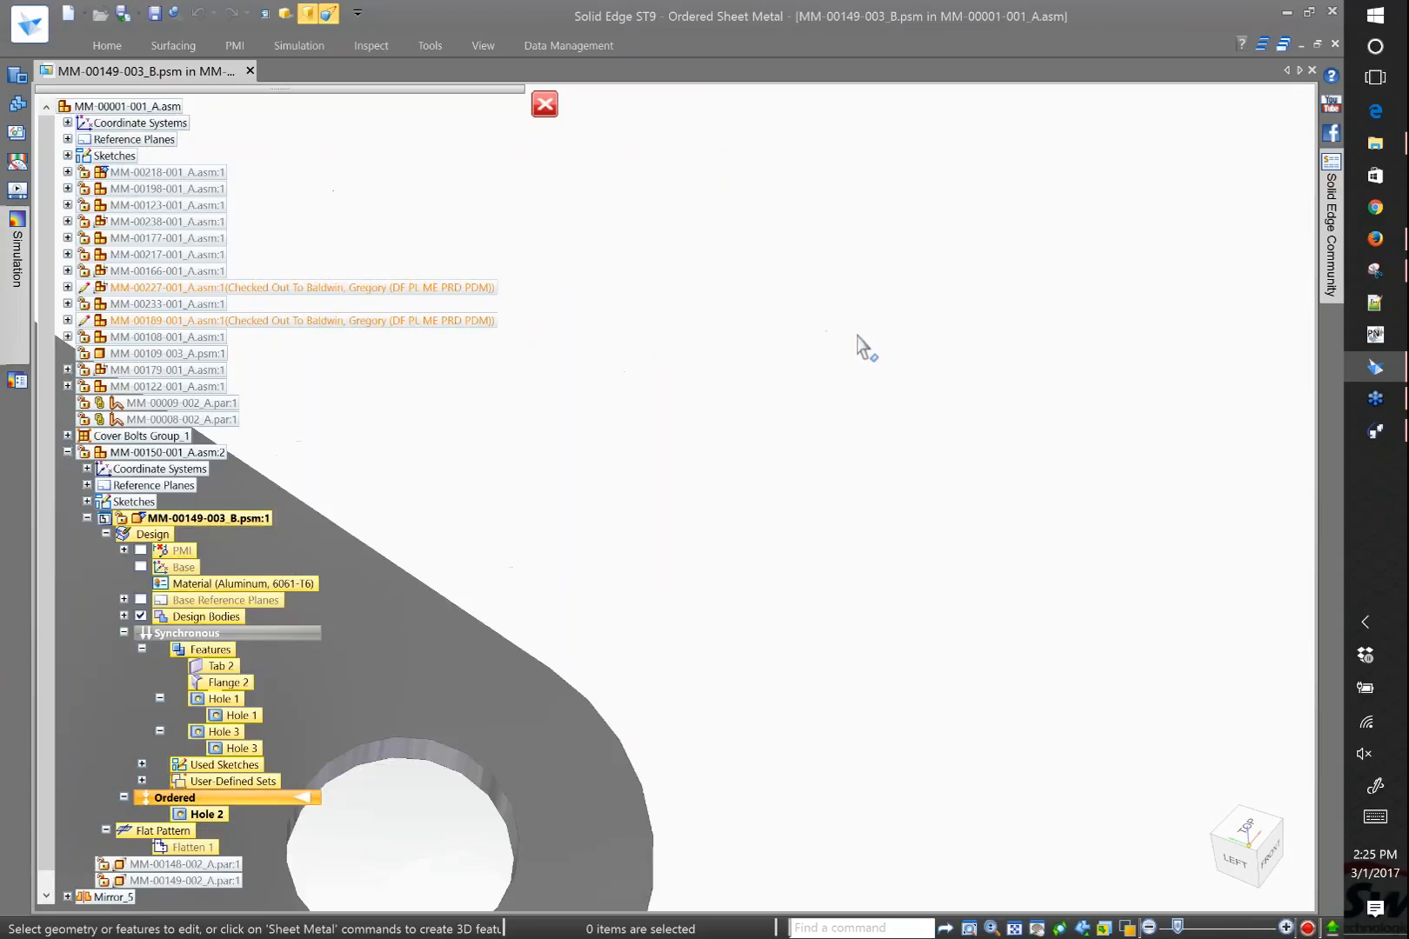
{"action": "scroll", "coordinate": [858, 339], "scroll_direction": "down", "scroll_amount": 5}
{"action": "middle_click_drag", "start_coordinate": [858, 339], "coordinate": [905, 487]}
{"action": "scroll", "coordinate": [938, 599], "scroll_direction": "up", "scroll_amount": 3}
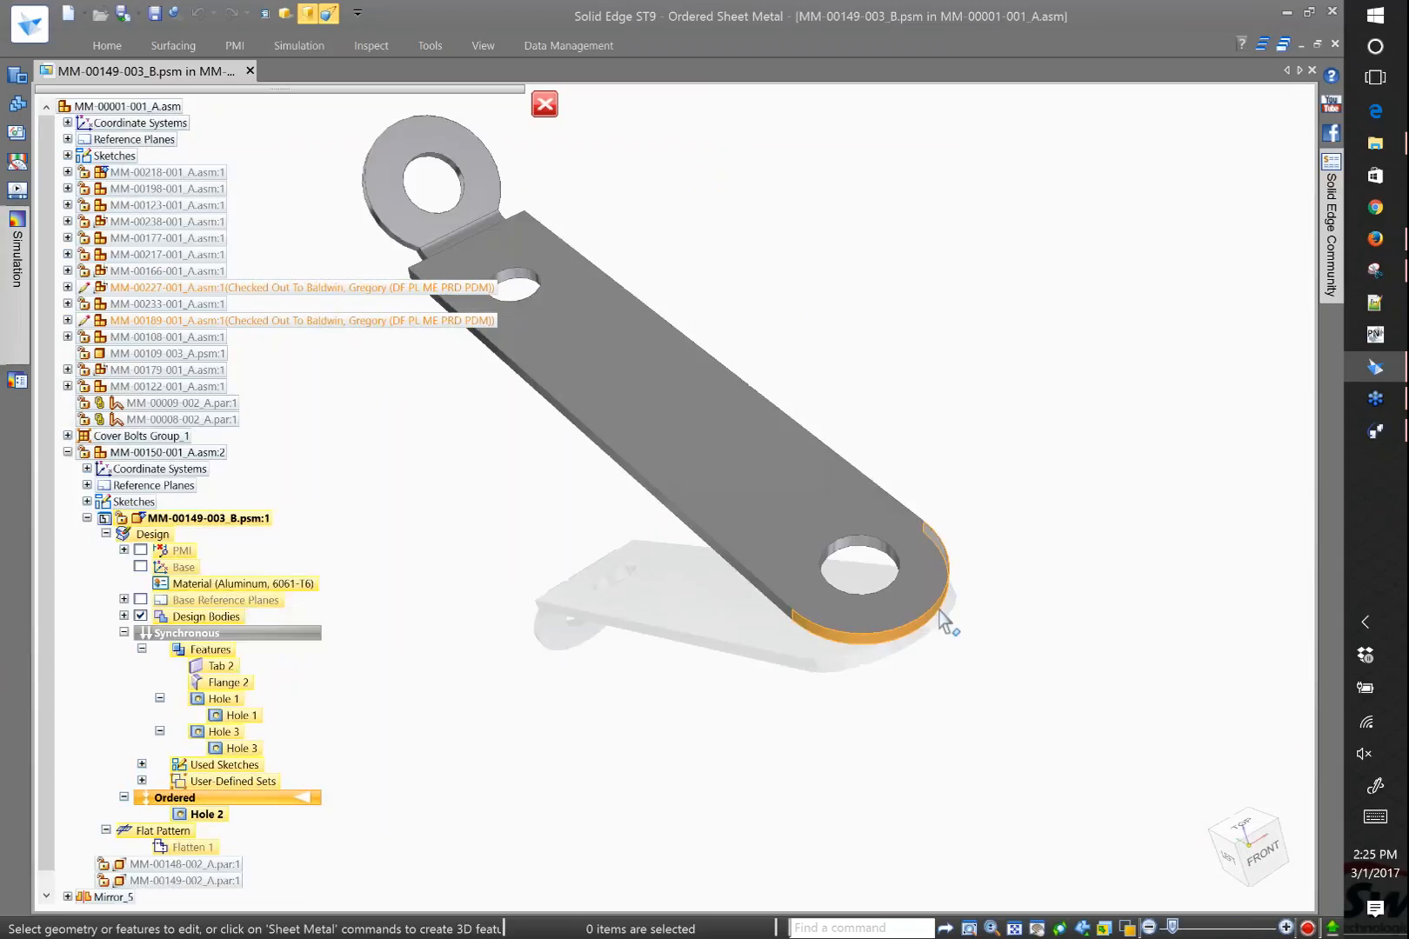
{"action": "left_click", "coordinate": [940, 619]}
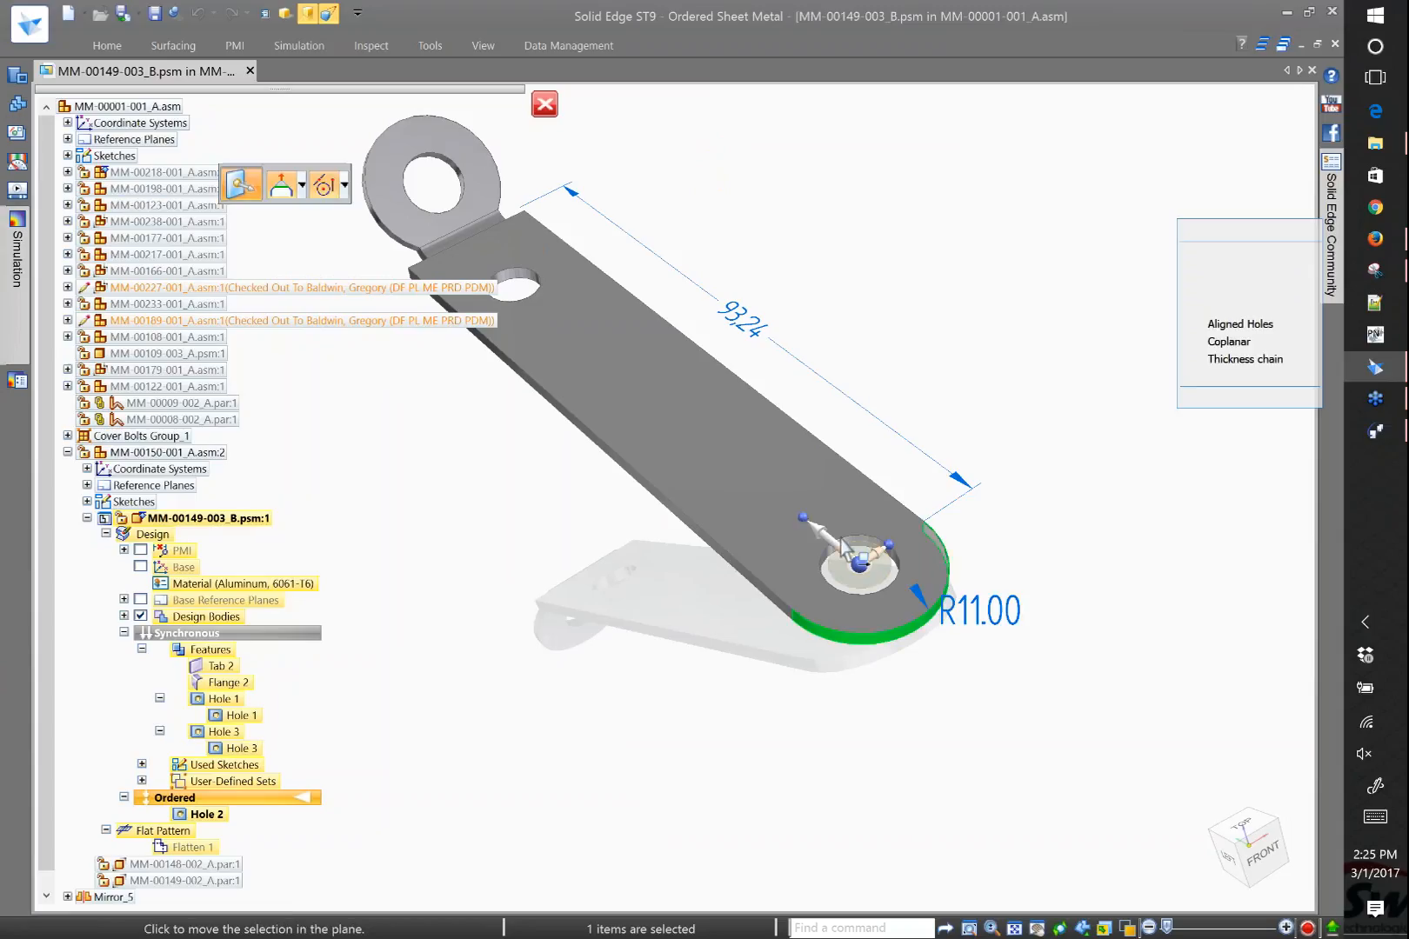
{"action": "left_click", "coordinate": [842, 544]}
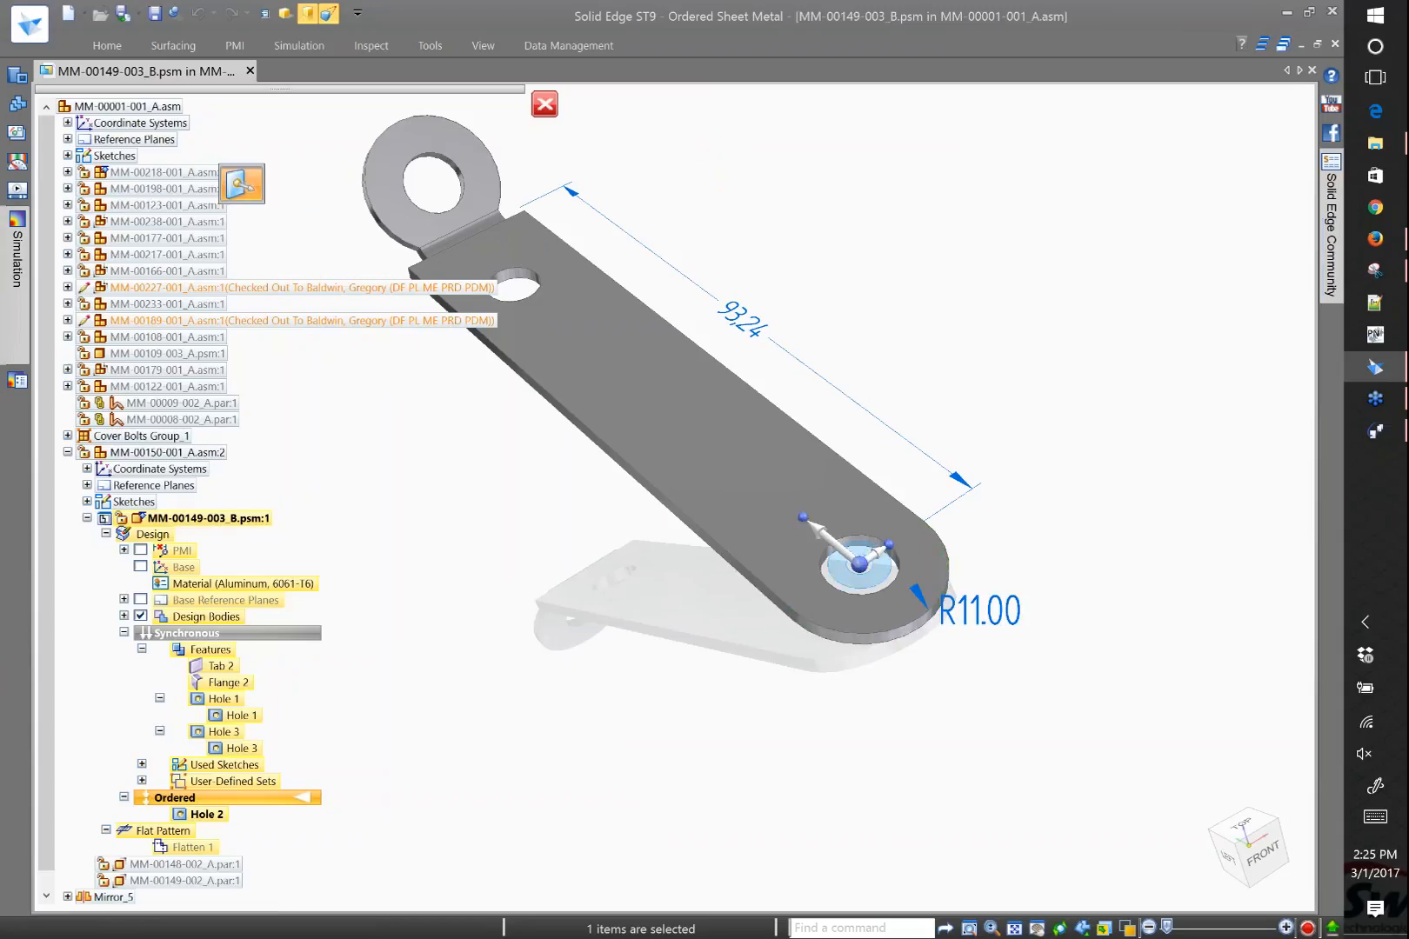
{"action": "left_click", "coordinate": [828, 537]}
{"action": "left_click", "coordinate": [818, 532]}
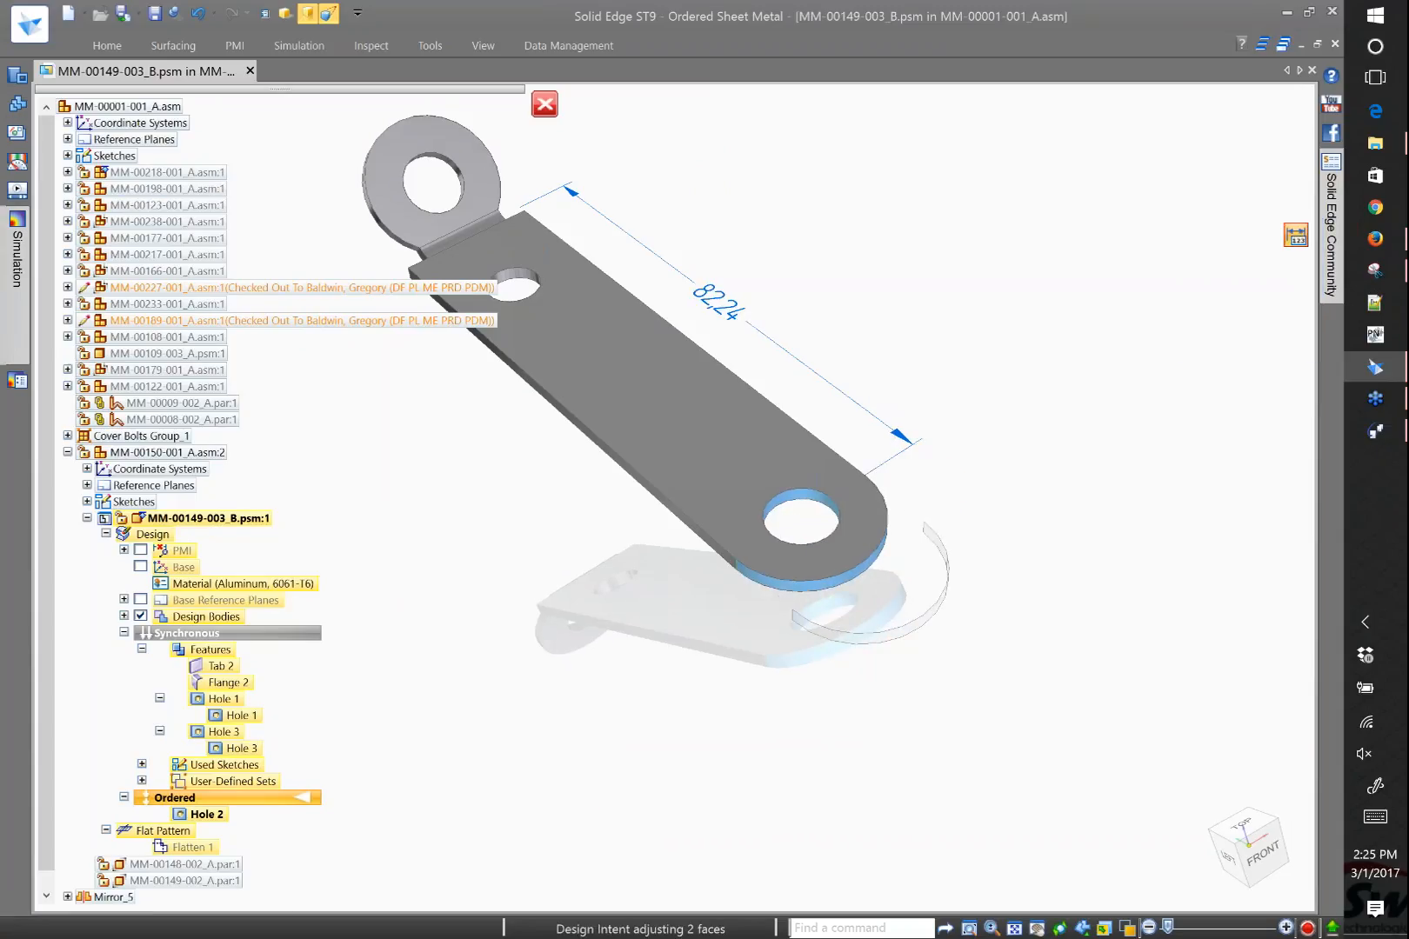
{"action": "left_click", "coordinate": [541, 107]}
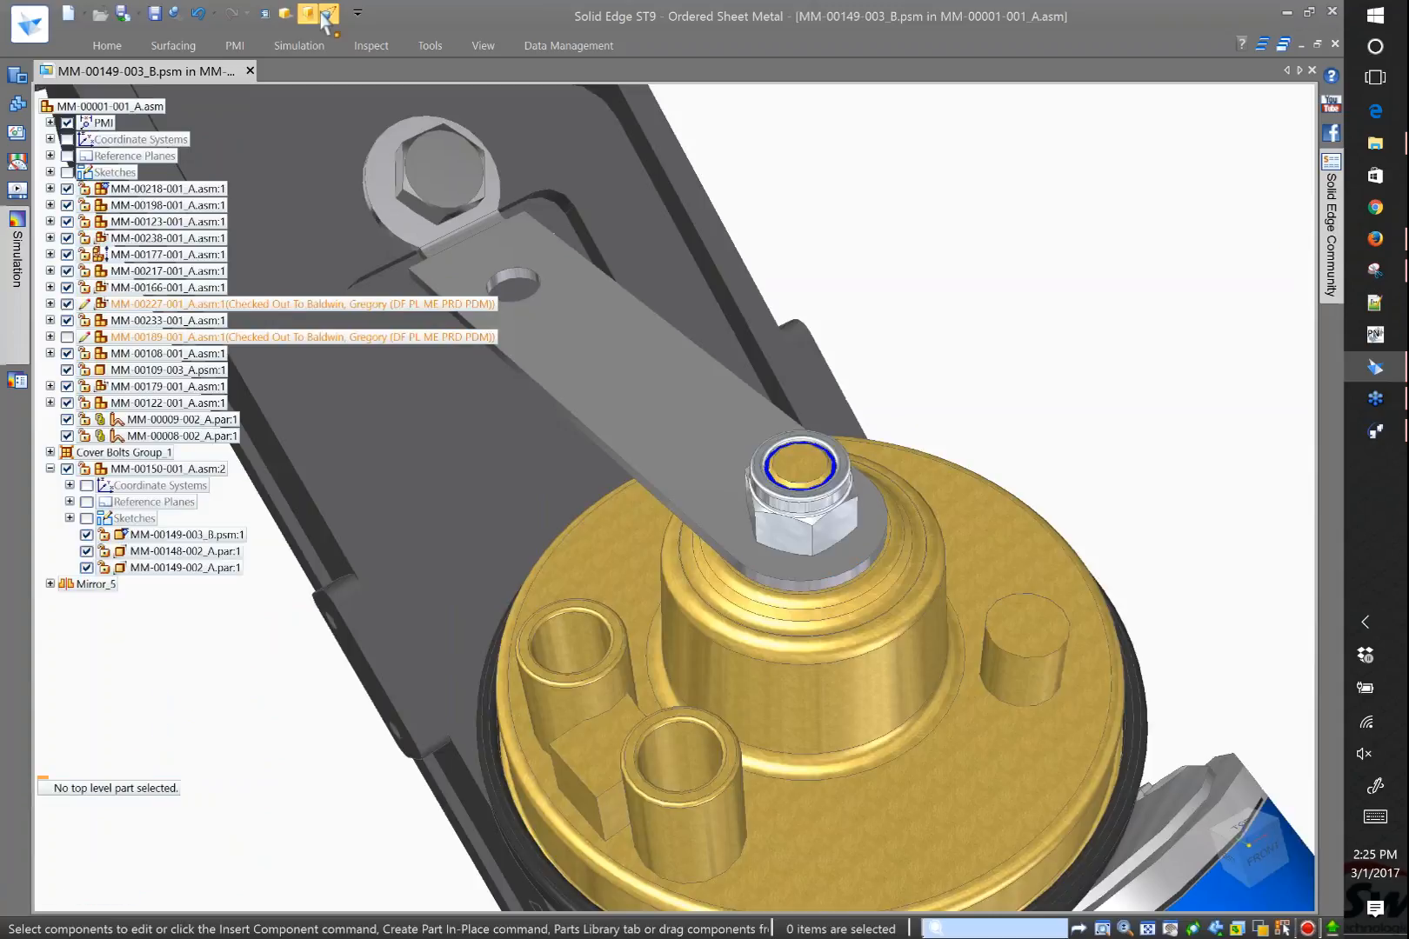
Toggle the perspective display and examine the horn's clearance to the blue motor with the shortened bracket
{"action": "left_click", "coordinate": [325, 16]}
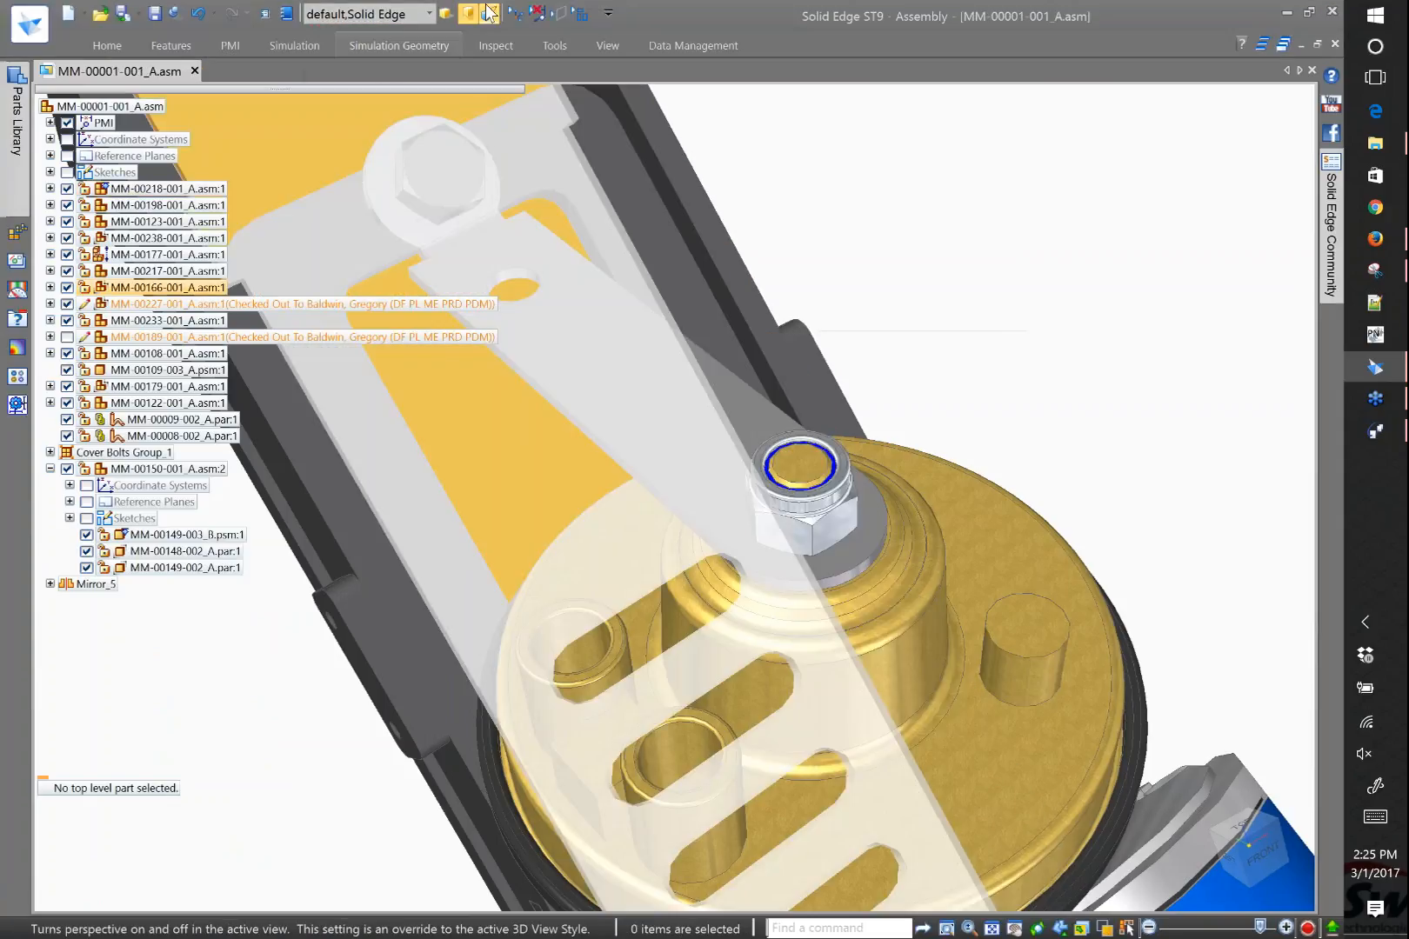
{"action": "left_click", "coordinate": [490, 12]}
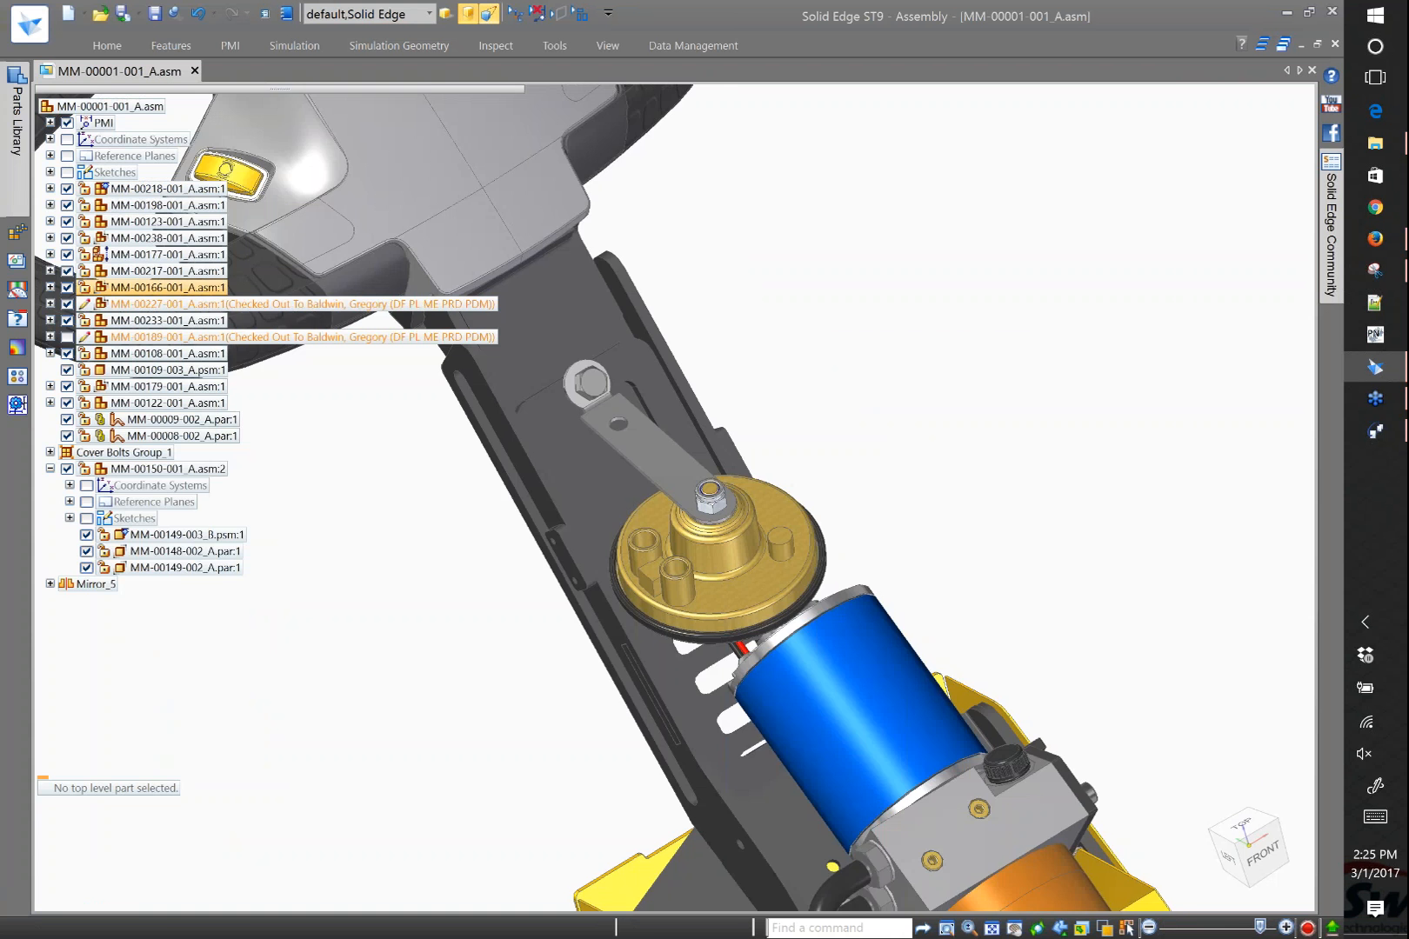
{"action": "scroll", "coordinate": [767, 449], "scroll_direction": "down", "scroll_amount": 3}
{"action": "scroll", "coordinate": [768, 450], "scroll_direction": "up", "scroll_amount": 2}
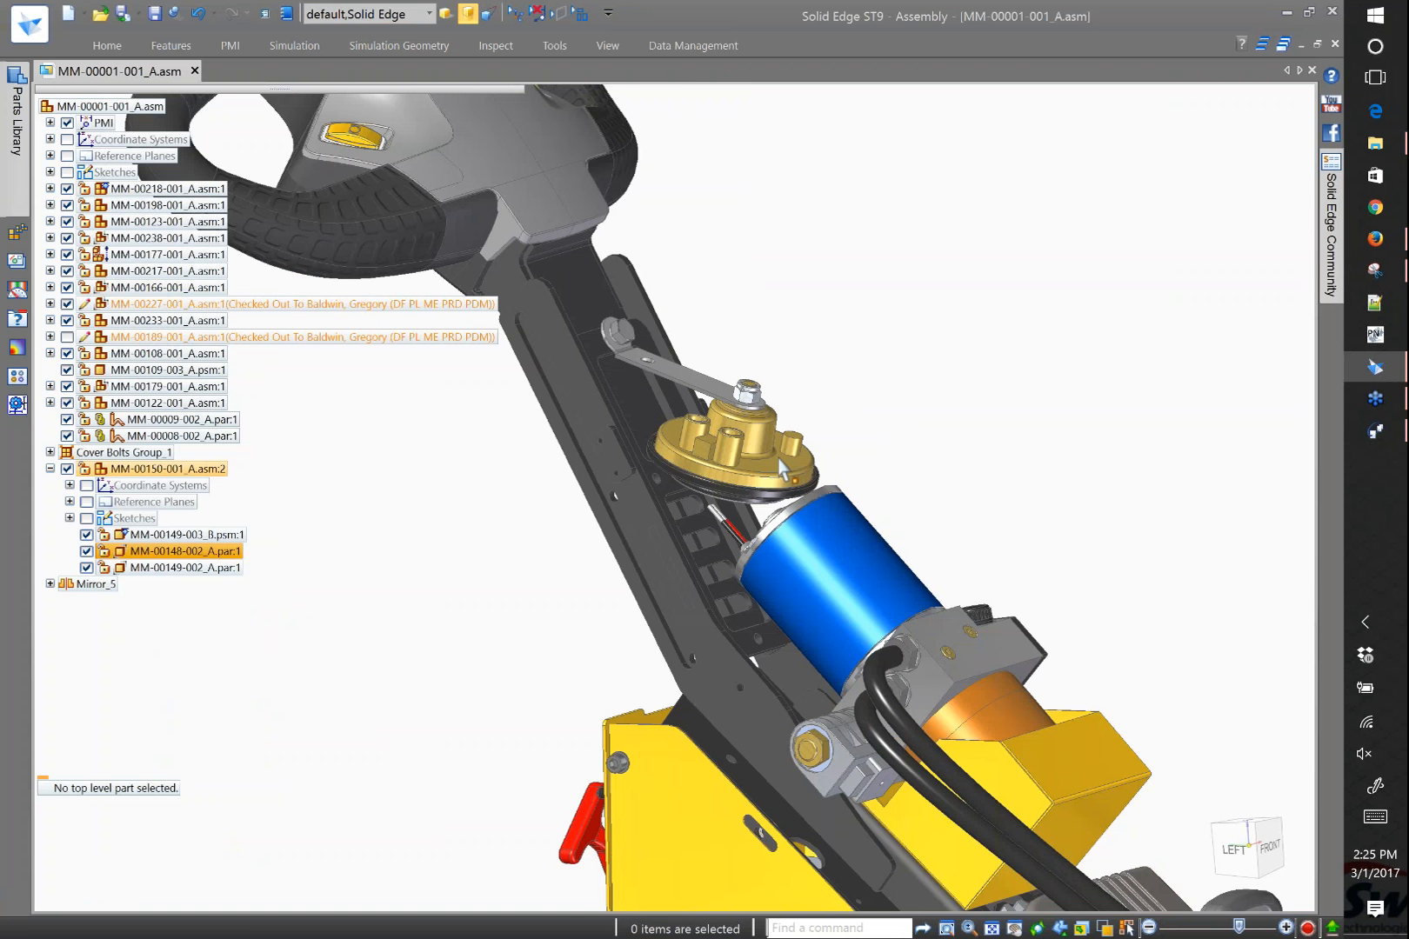
Inspect the shortened bracket, its bolted ends and the gap between the horn and the motor
{"action": "scroll", "coordinate": [782, 467], "scroll_direction": "up", "scroll_amount": 1}
{"action": "scroll", "coordinate": [801, 524], "scroll_direction": "up", "scroll_amount": 2}
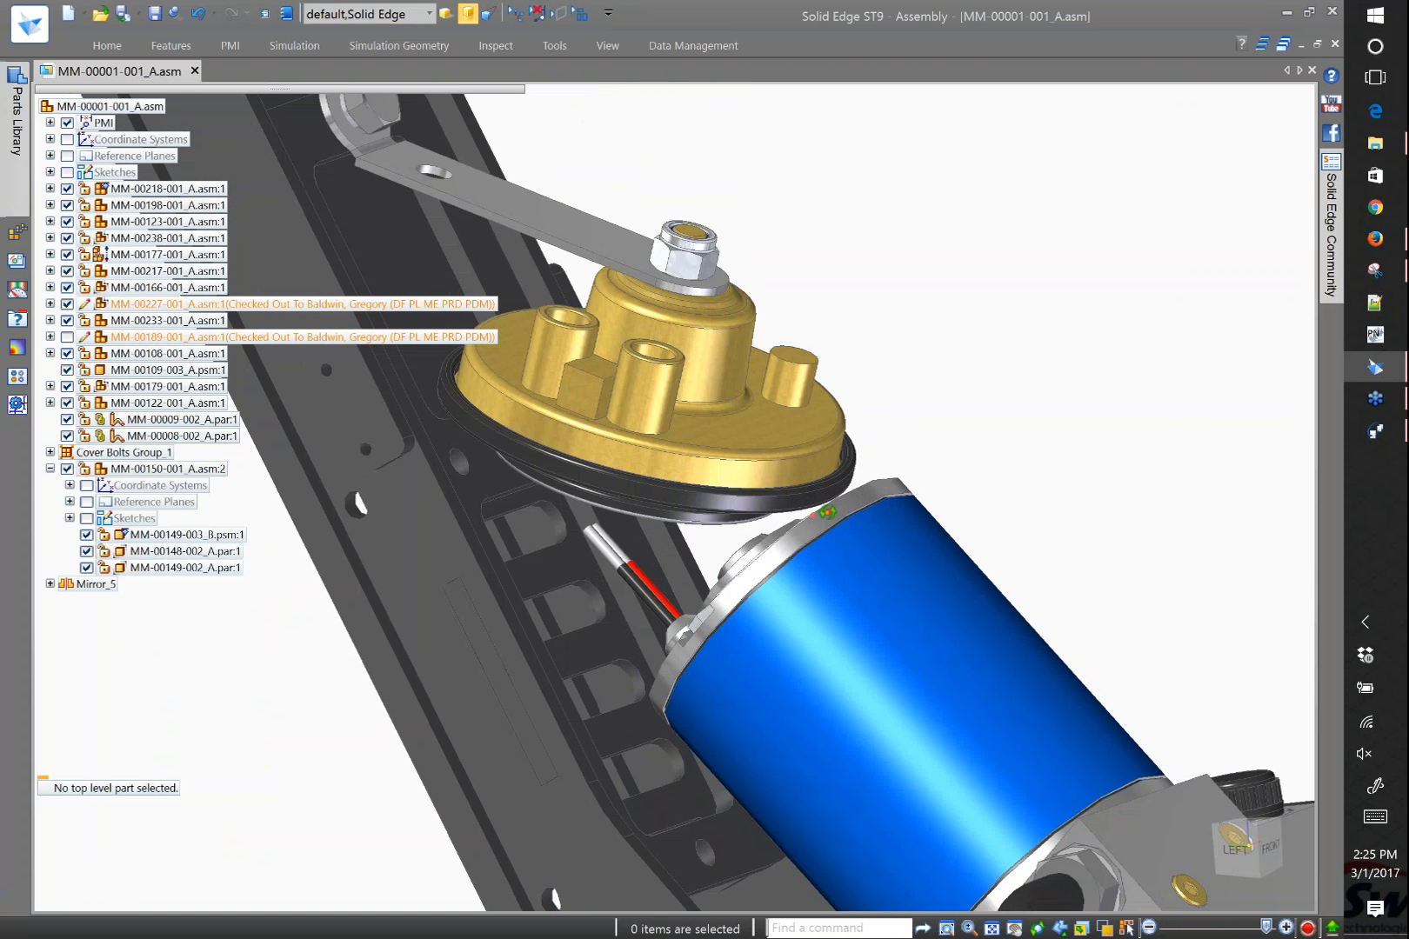
{"action": "mouse_move", "coordinate": [826, 511]}
{"action": "middle_mouse_down"}
{"action": "mouse_move", "coordinate": [859, 490]}
{"action": "mouse_move", "coordinate": [840, 501]}
{"action": "middle_mouse_up"}
{"action": "middle_click_drag", "start_coordinate": [838, 502], "coordinate": [782, 566]}
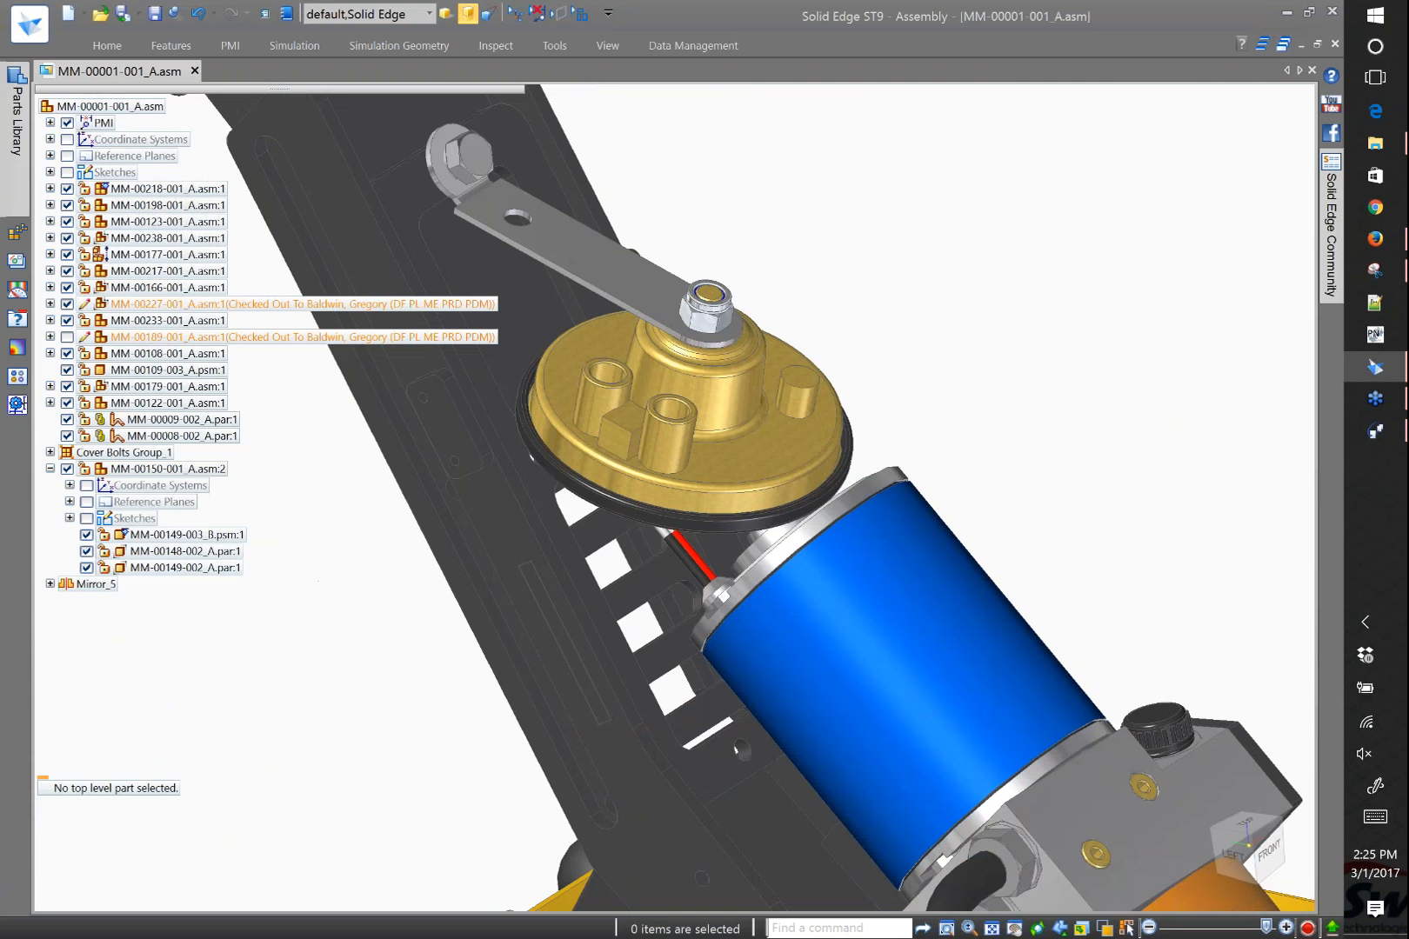
{"action": "scroll", "coordinate": [955, 474], "scroll_direction": "down", "scroll_amount": 2}
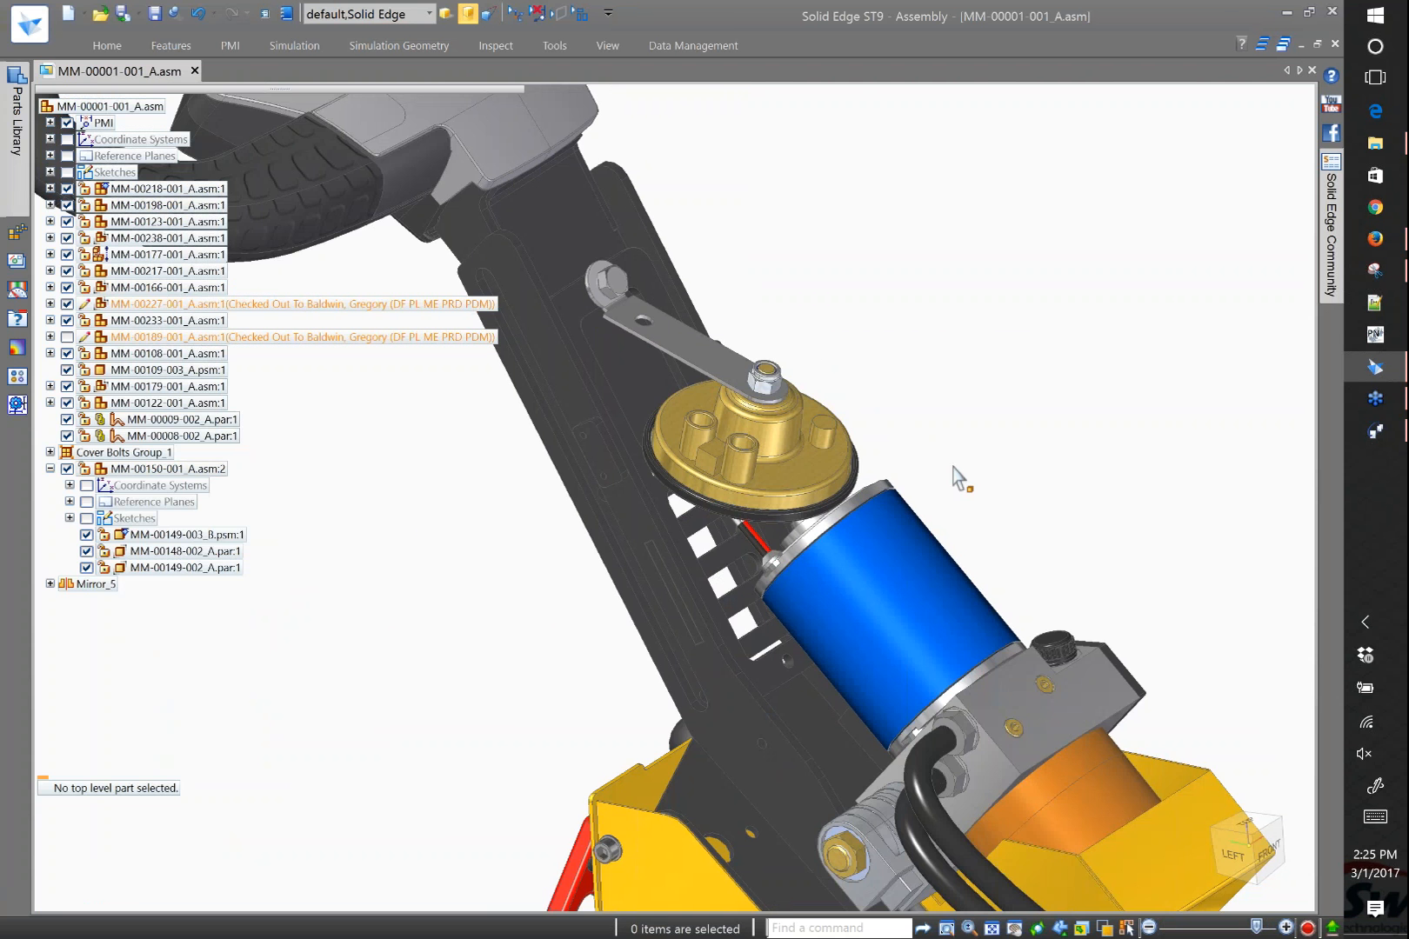
{"action": "scroll", "coordinate": [895, 426], "scroll_direction": "up", "scroll_amount": 2}
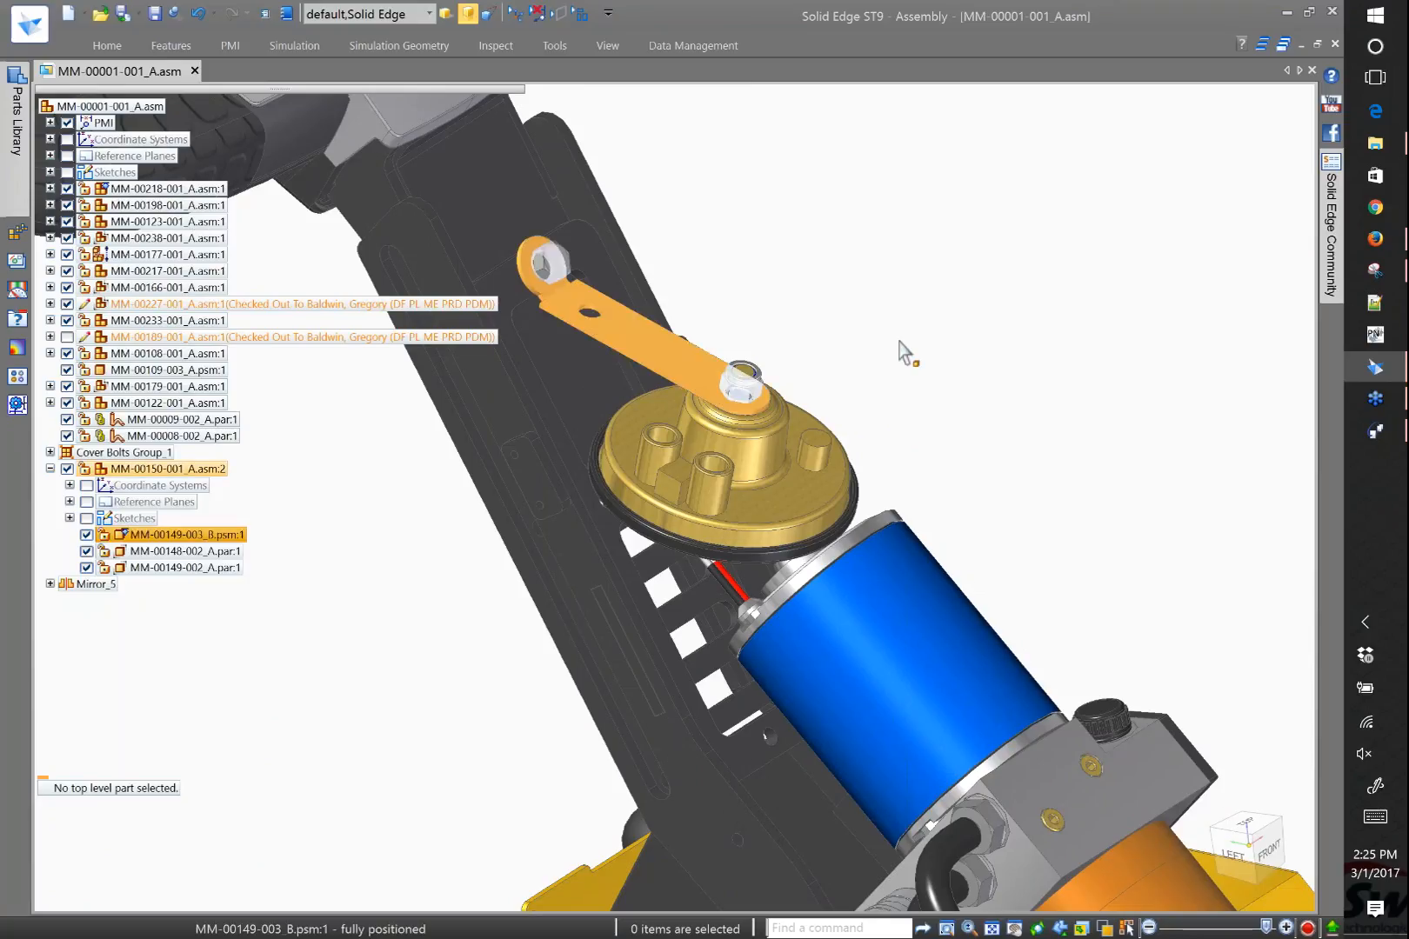
{"action": "scroll", "coordinate": [906, 356], "scroll_direction": "up", "scroll_amount": 2}
{"action": "scroll", "coordinate": [904, 355], "scroll_direction": "down", "scroll_amount": 2}
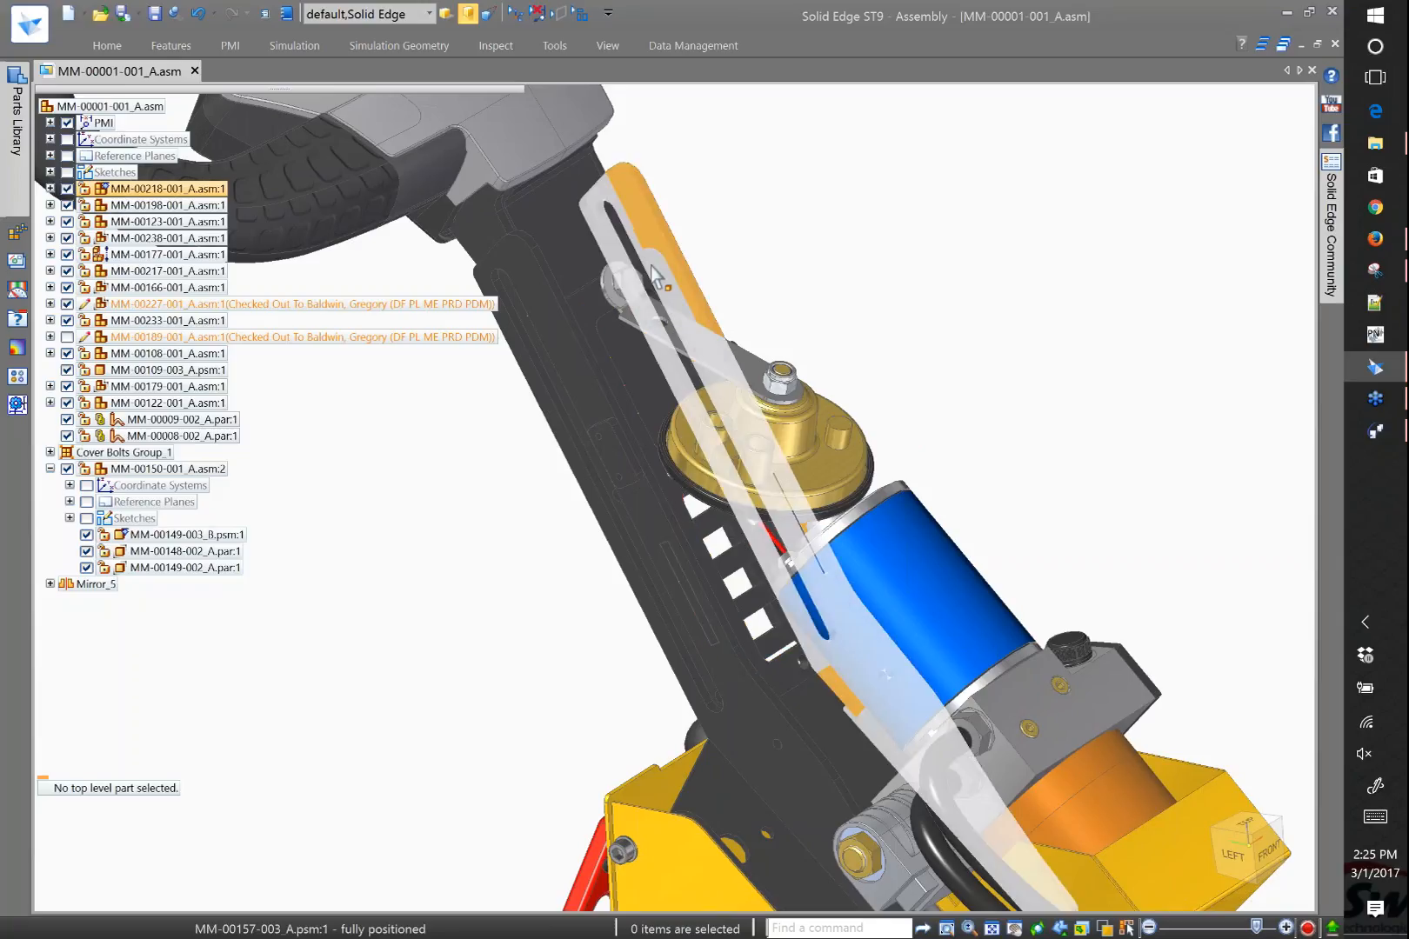
Select subassembly MM-00218-001_A.asm from the overlapping components at the bracket mount and edit it in place
{"action": "left_click", "coordinate": [654, 277]}
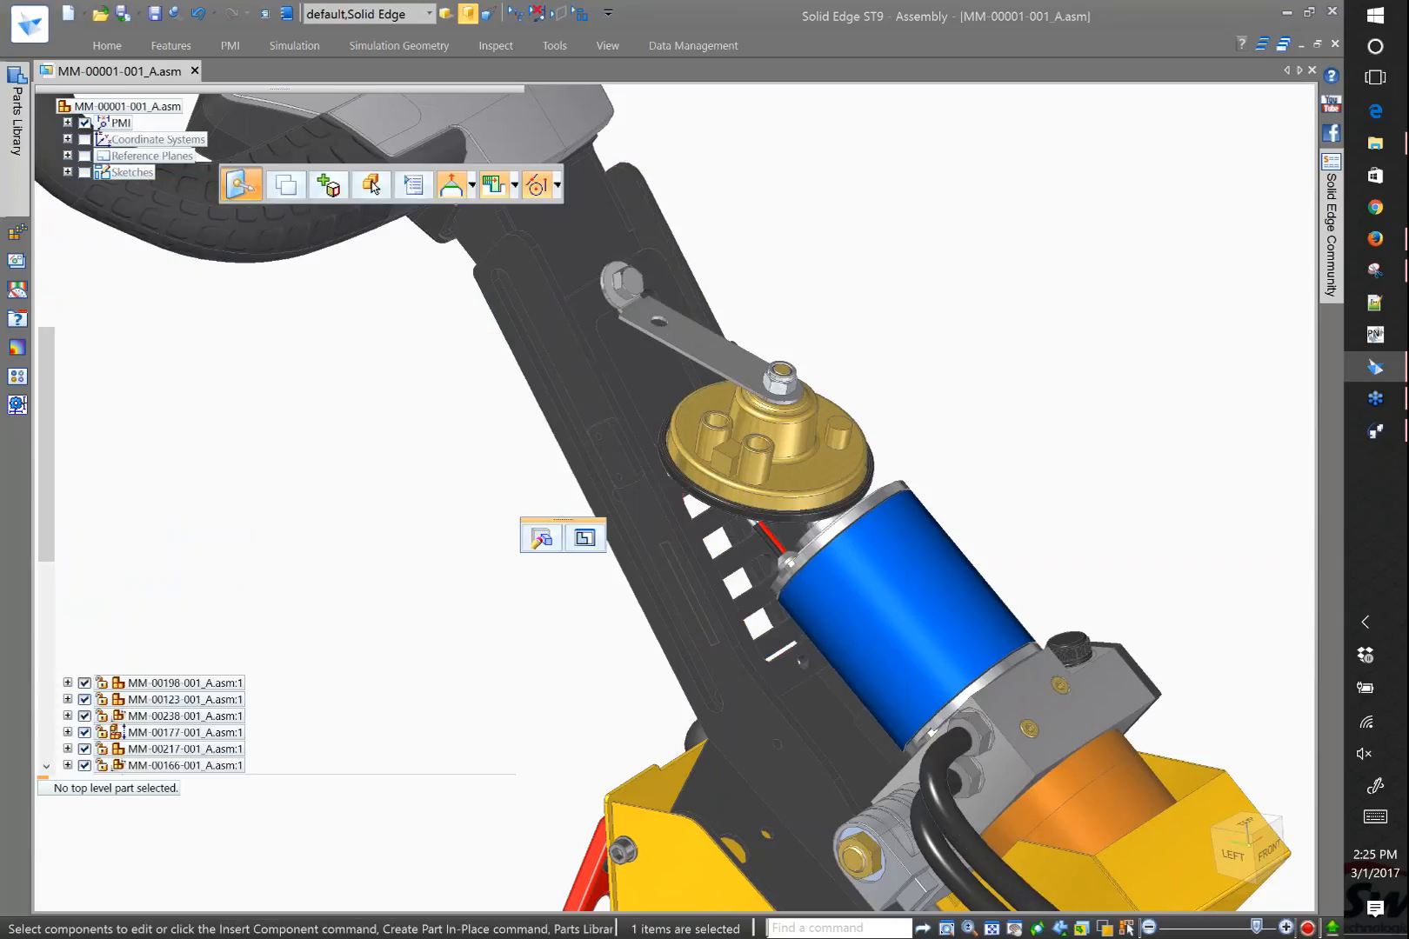
{"action": "key", "text": "Escape"}
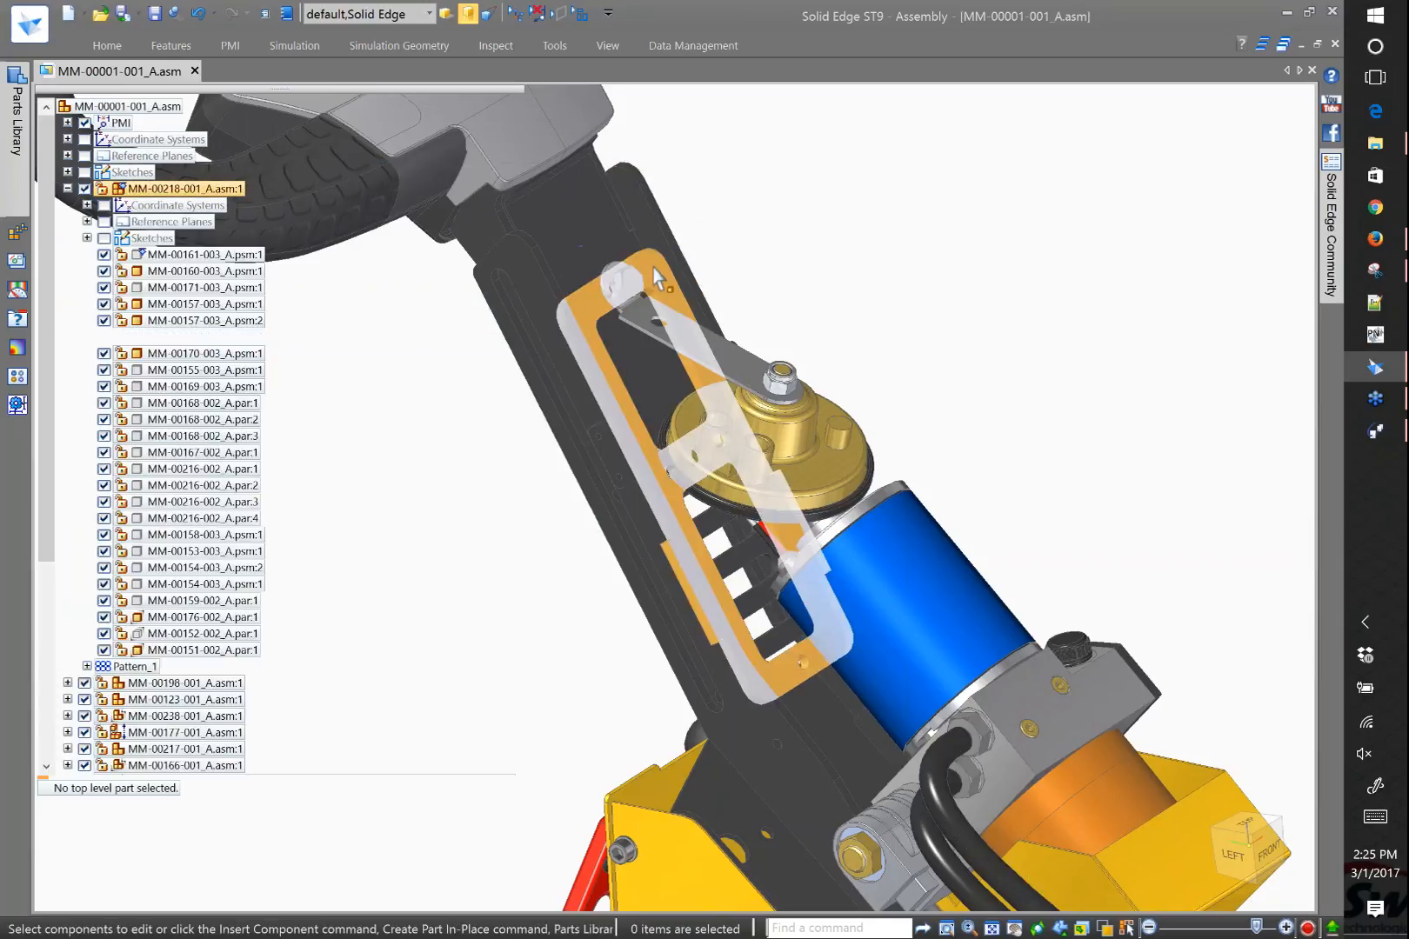
{"action": "right_click", "coordinate": [679, 285]}
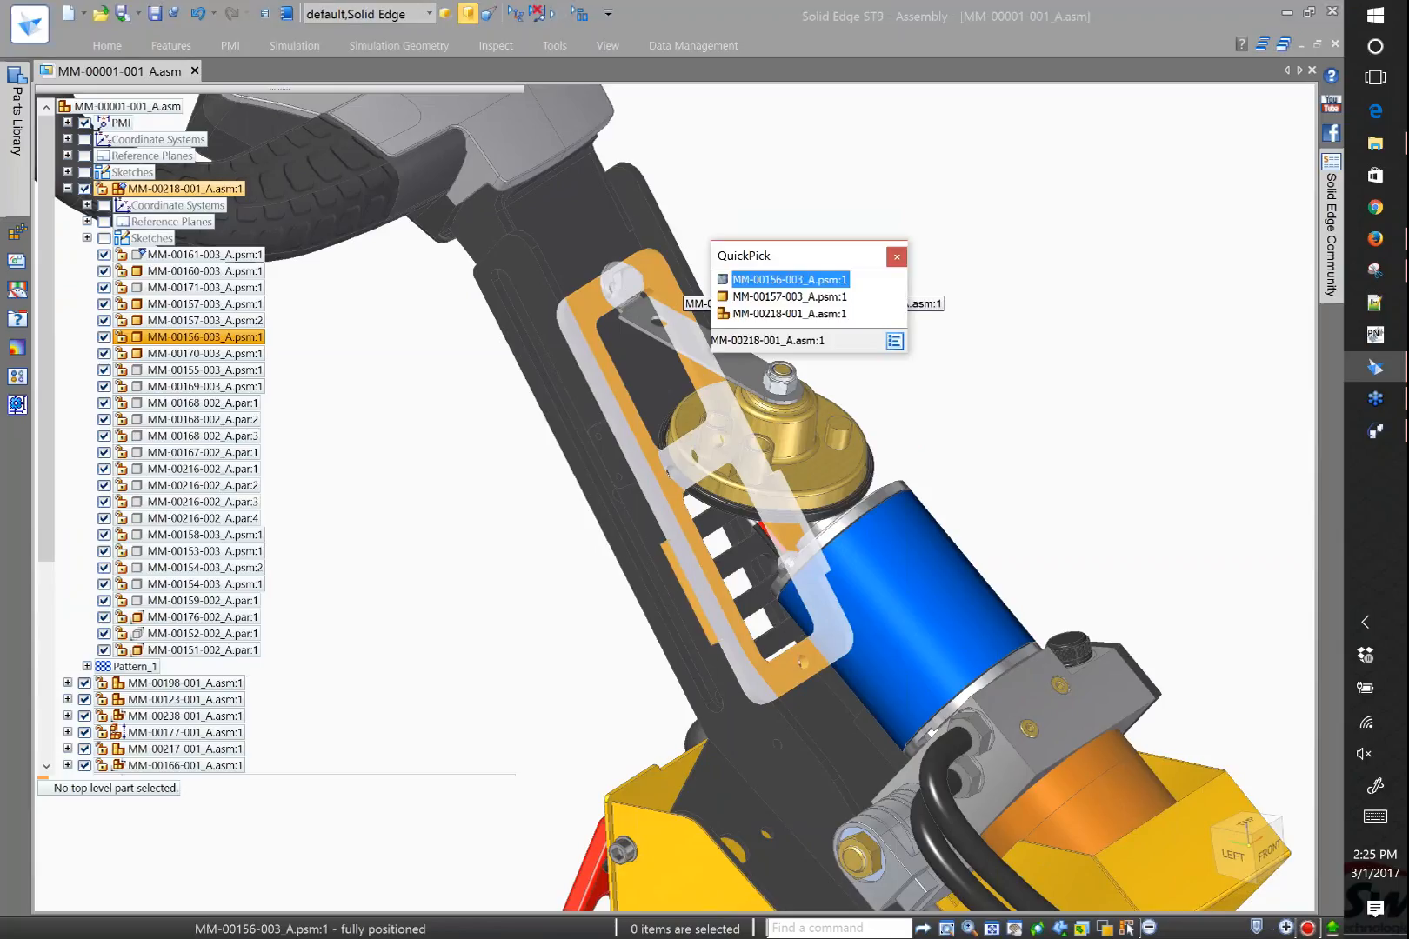
{"action": "left_click", "coordinate": [764, 315]}
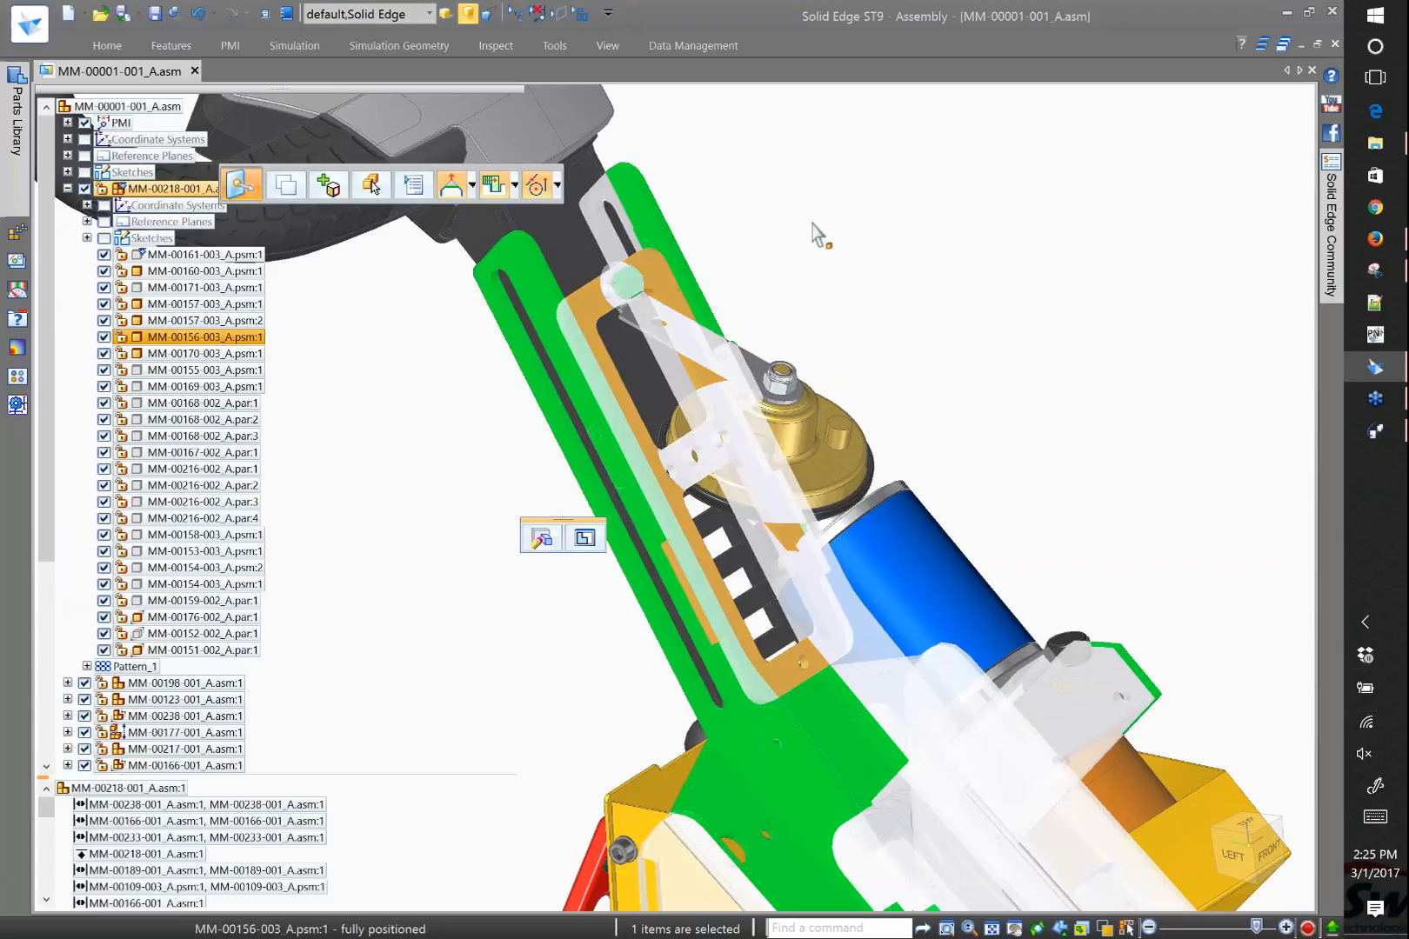
{"action": "left_click", "coordinate": [584, 538]}
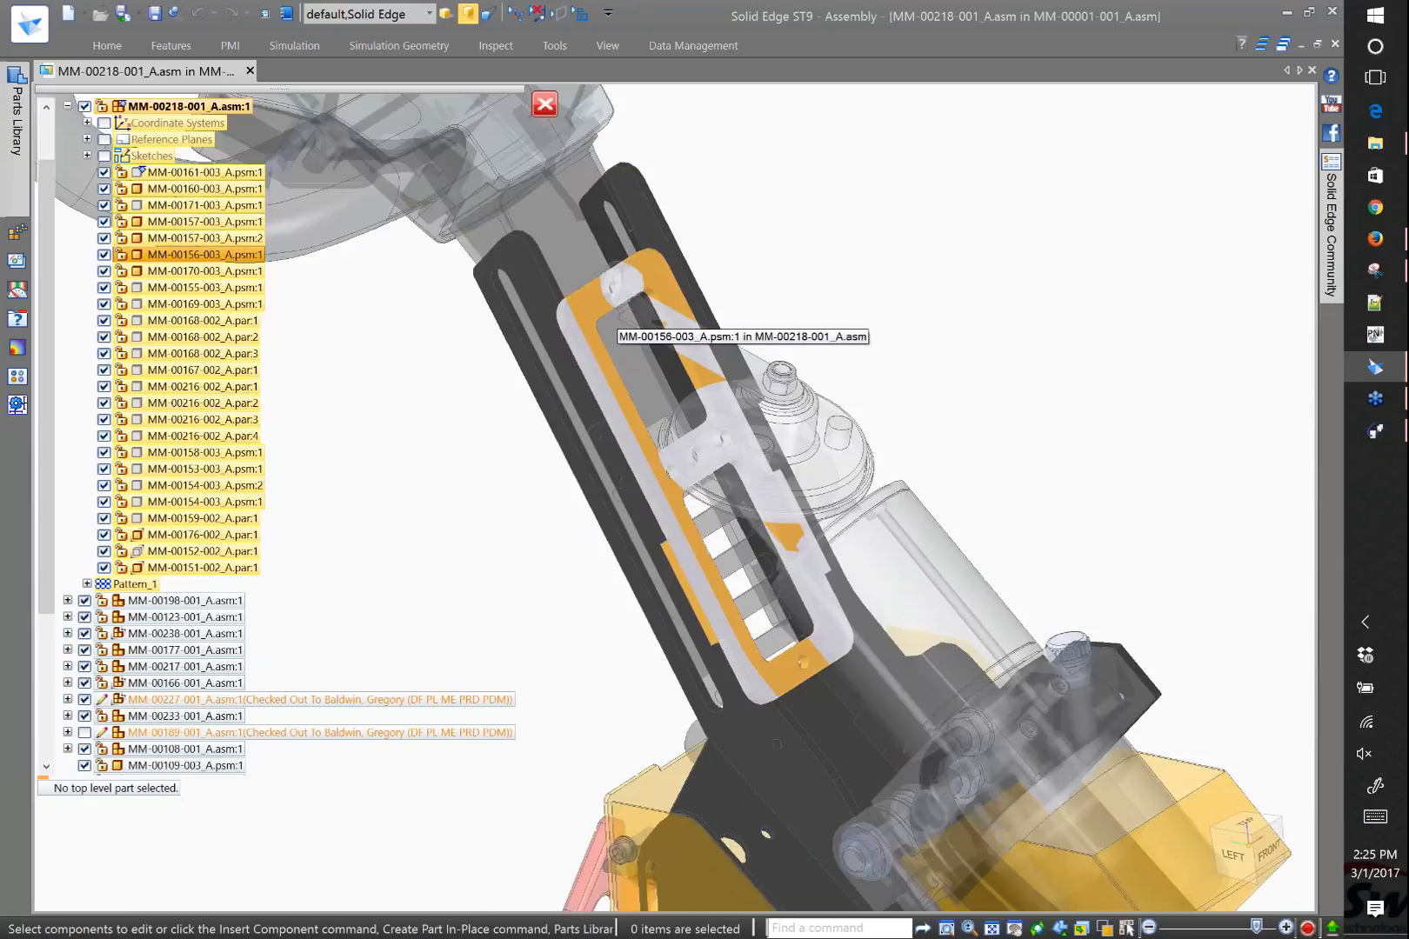
Start Replace Part with Copy for the slotted frame plate MM-00156-003_A.psm and accept the selection
{"action": "left_click", "coordinate": [609, 323]}
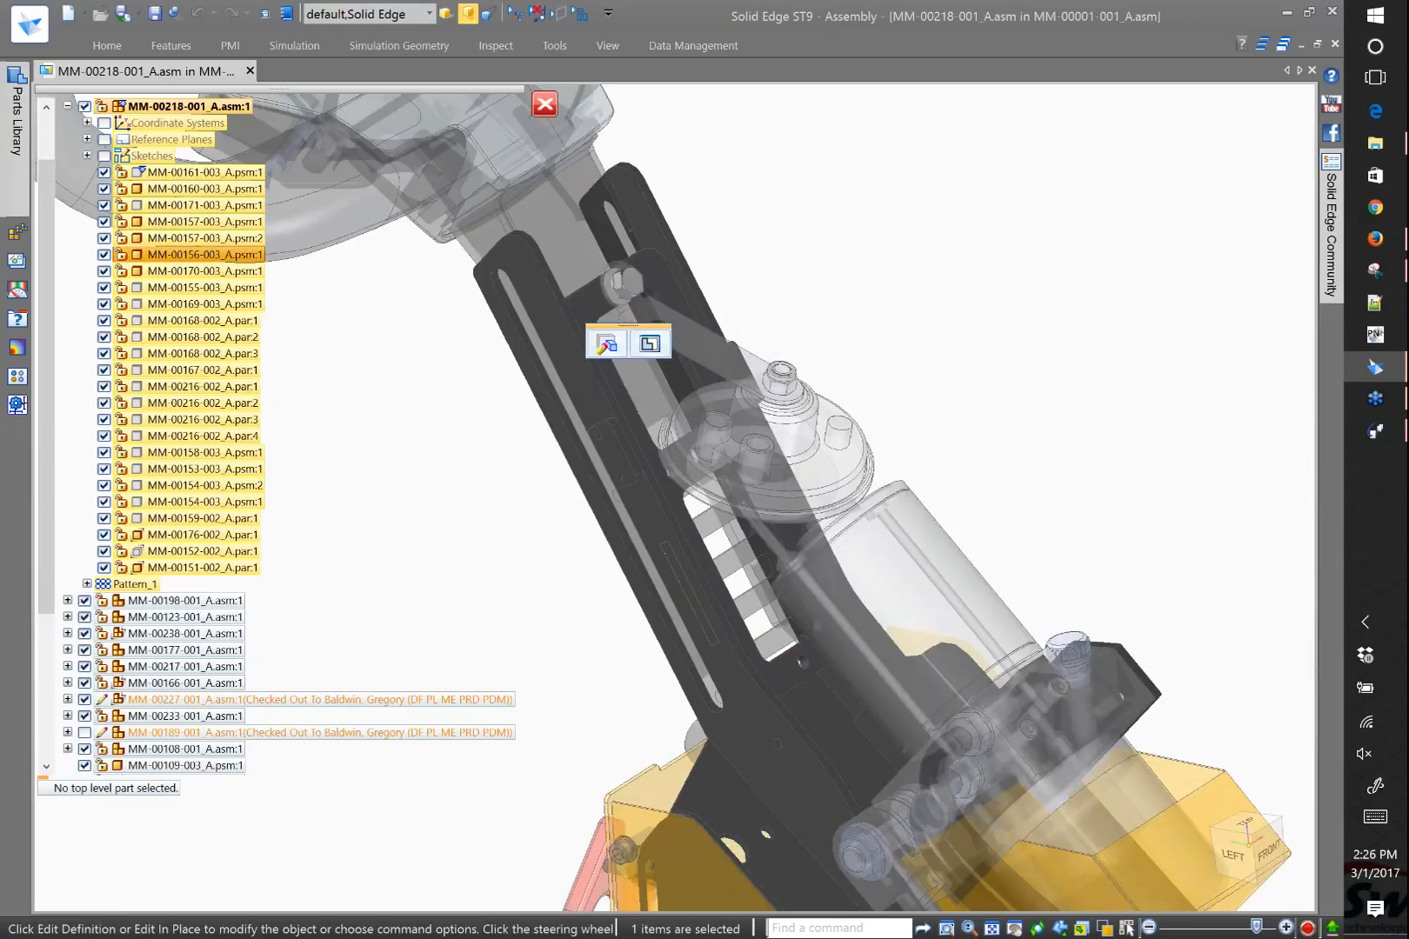
{"action": "right_click", "coordinate": [588, 299]}
{"action": "mouse_move", "coordinate": [787, 468]}
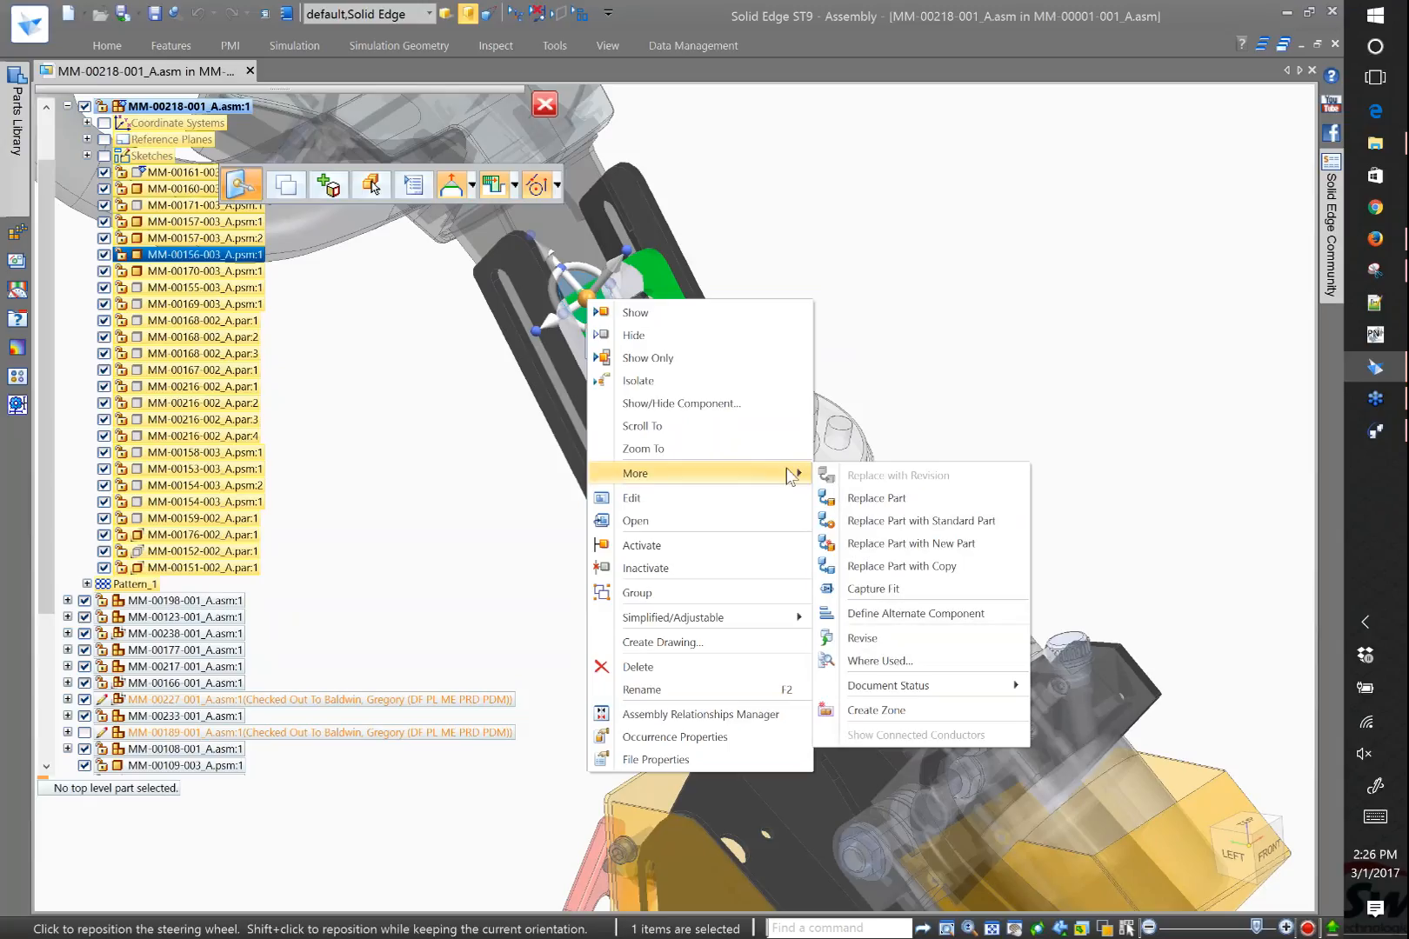
{"action": "left_click", "coordinate": [940, 570]}
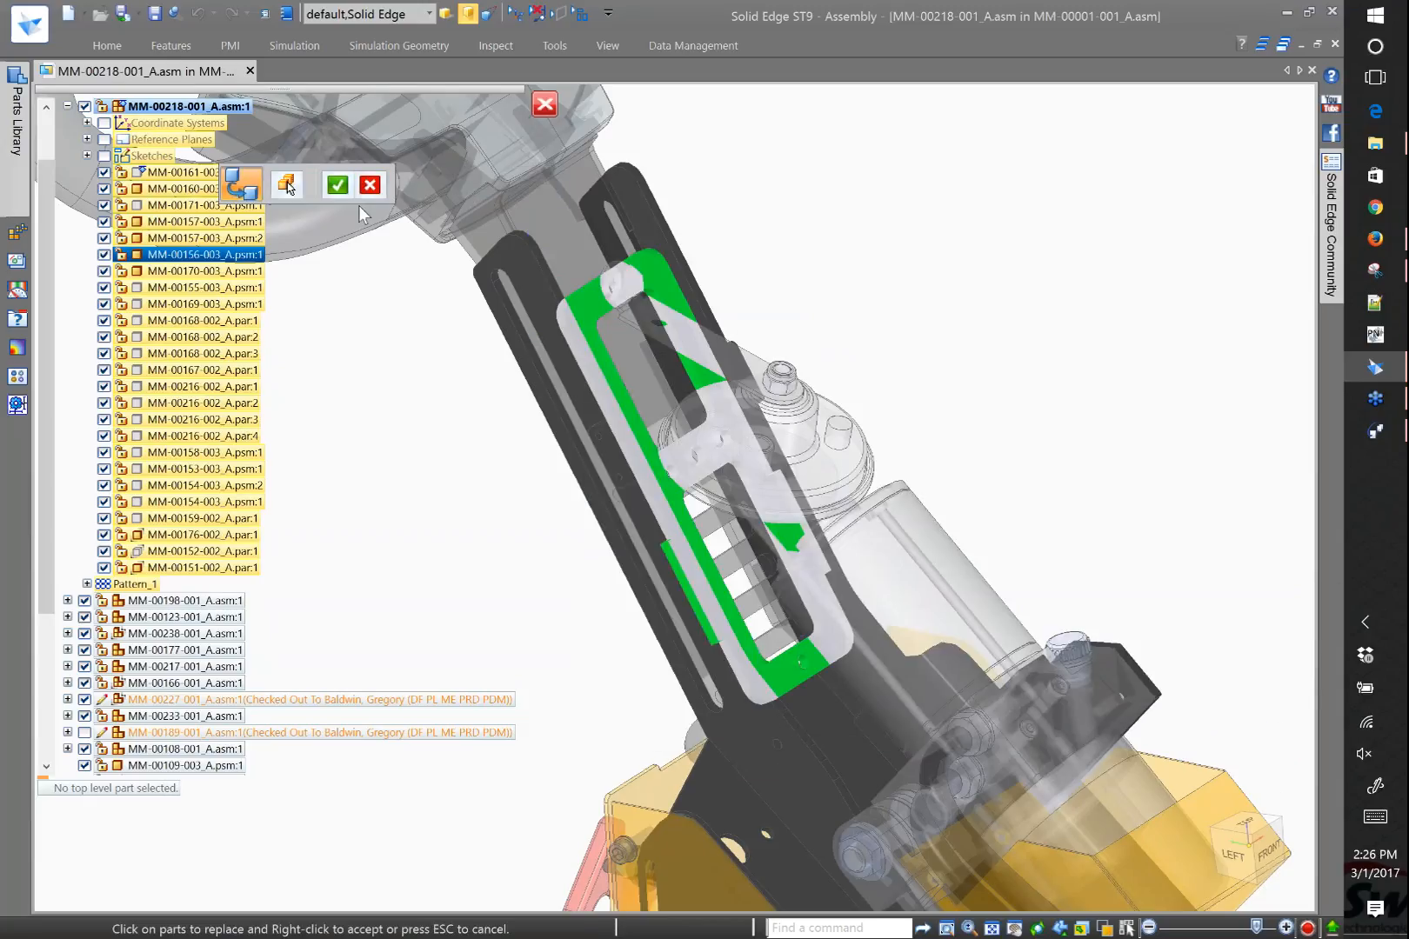
{"action": "left_click", "coordinate": [286, 184]}
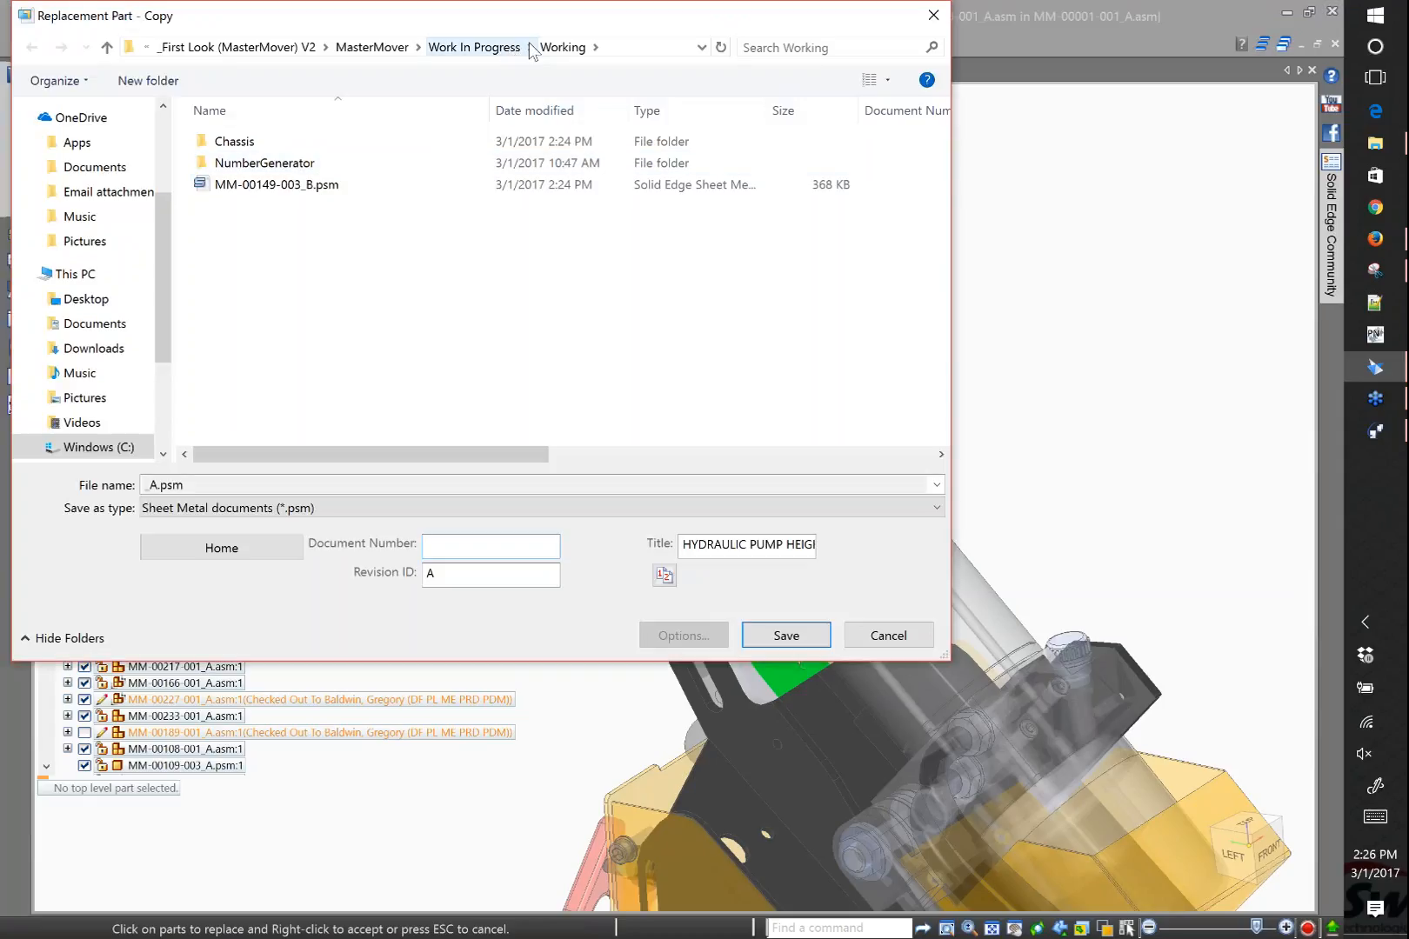
Choose Work In Progress\Counter Weights\Components as the folder for the replacement copy
{"action": "left_click", "coordinate": [246, 142]}
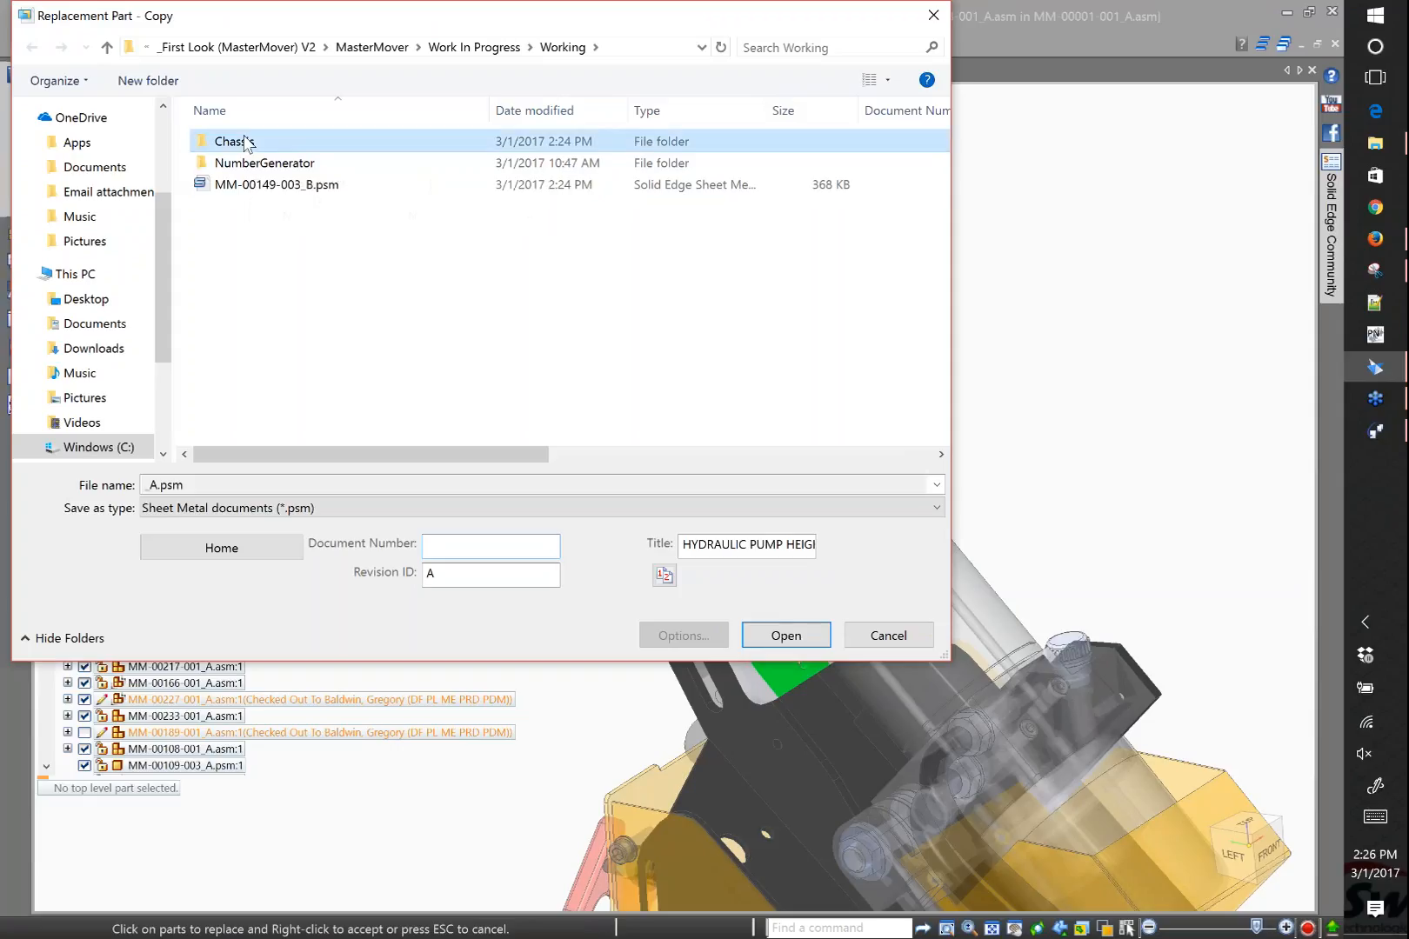
{"action": "double_click", "coordinate": [245, 143]}
{"action": "double_click", "coordinate": [248, 144]}
{"action": "left_click", "coordinate": [383, 49]}
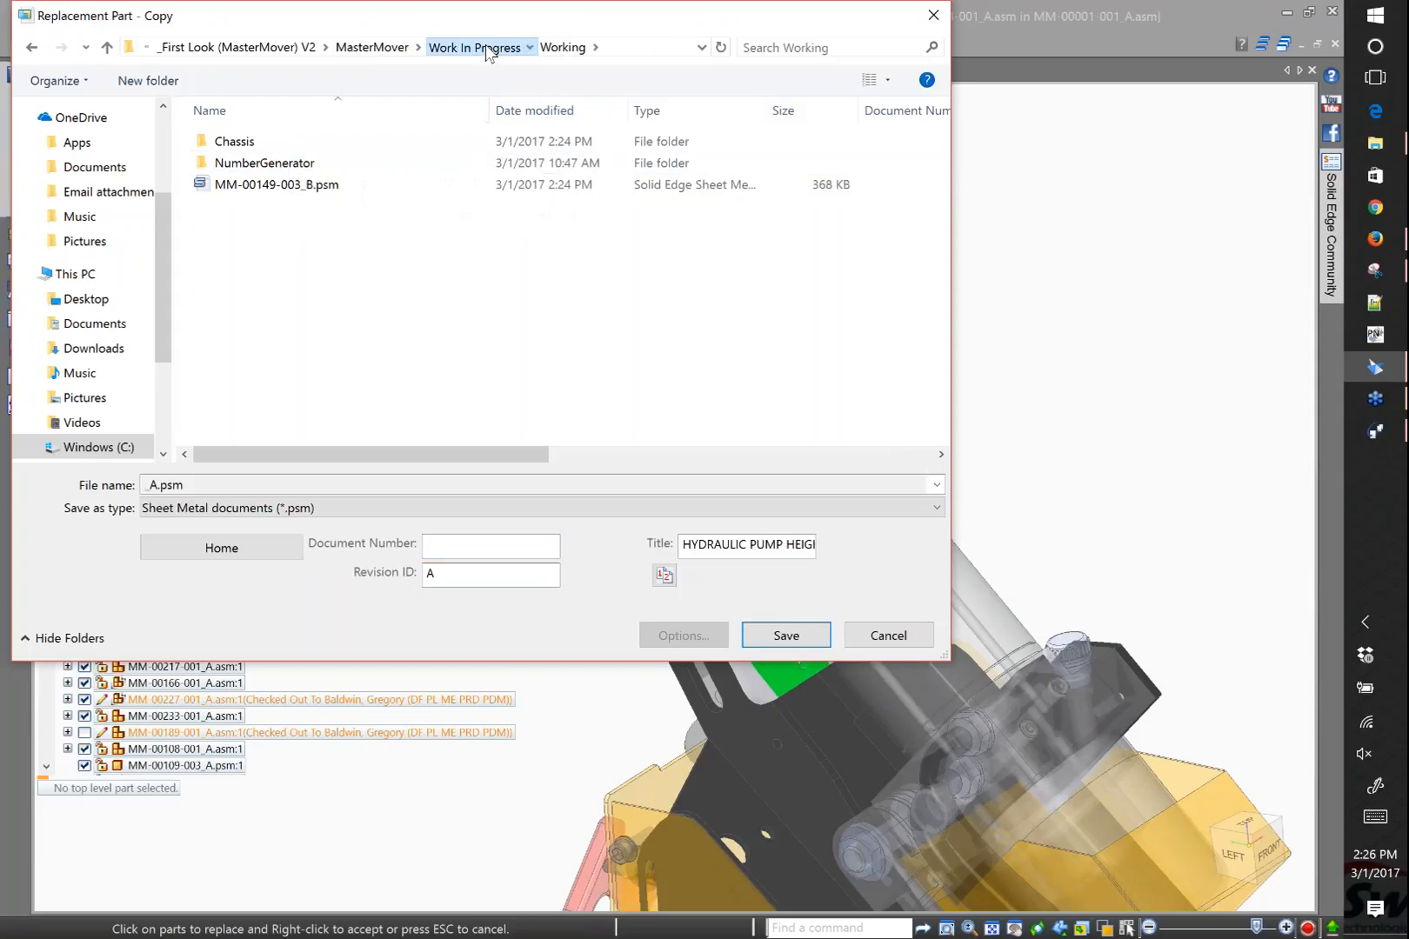
{"action": "left_click", "coordinate": [486, 50]}
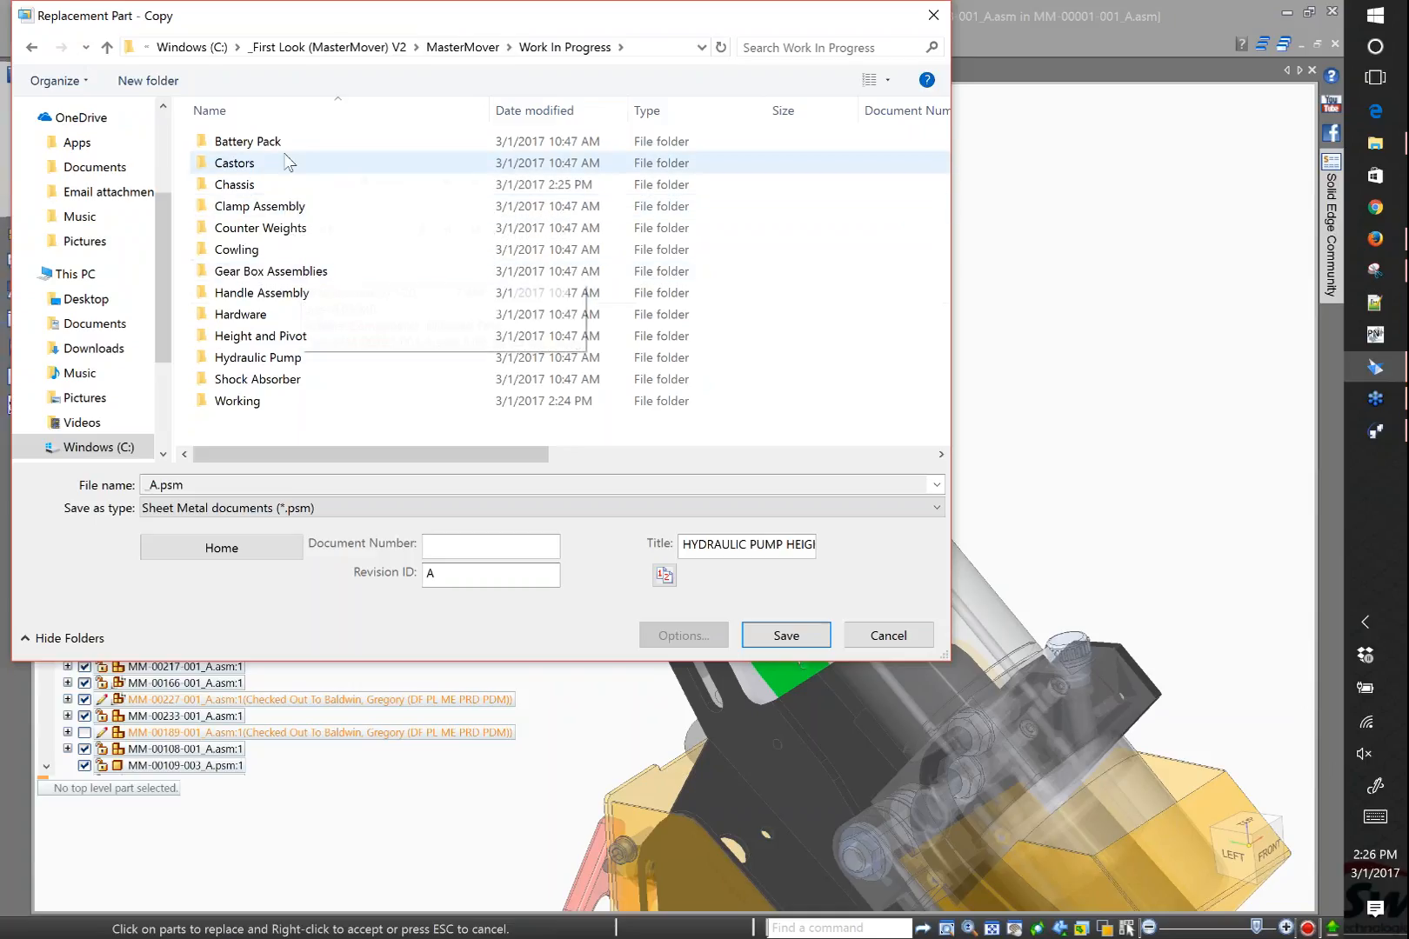
{"action": "left_click_drag", "start_coordinate": [363, 19], "coordinate": [643, 98]}
{"action": "double_click", "coordinate": [539, 317]}
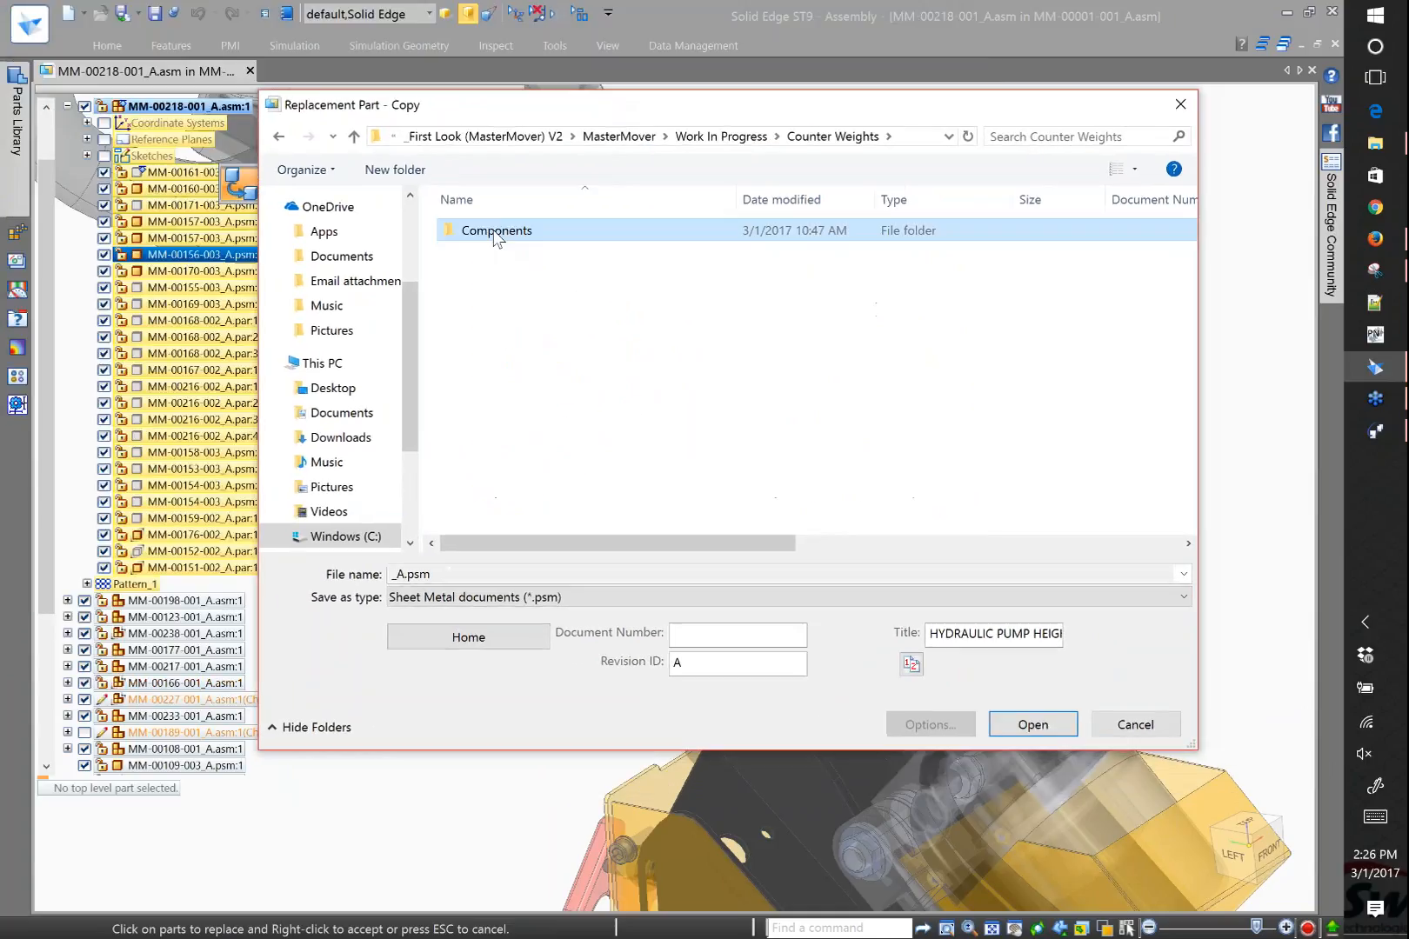
{"action": "double_click", "coordinate": [495, 231]}
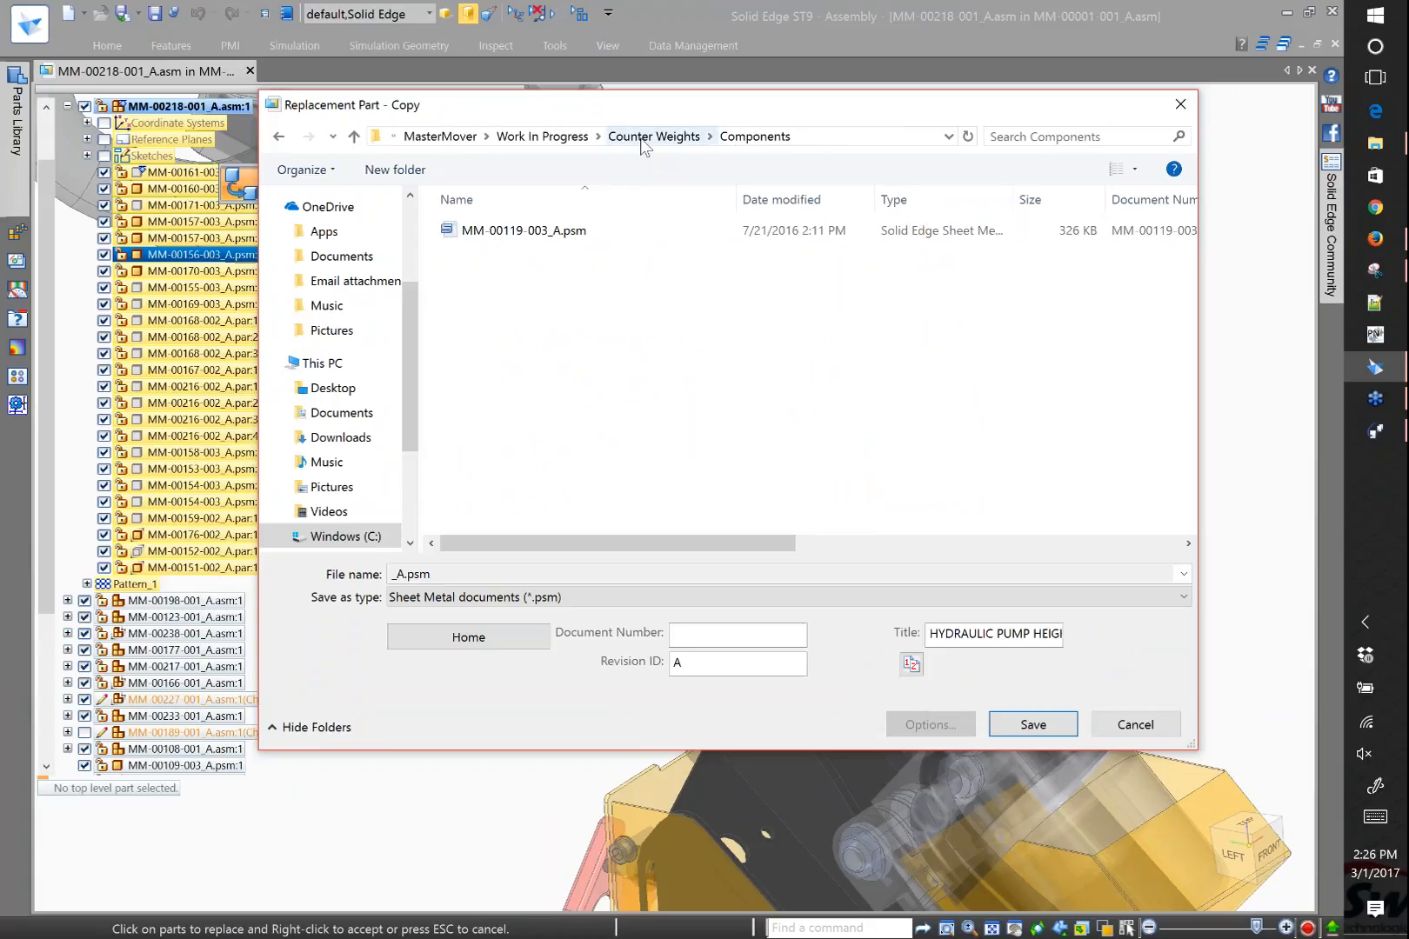
Give the copy document number MM-00120-003, based on the existing counterweight component's number, and save it as MM-00120-003_A.psm
{"action": "left_click", "coordinate": [712, 637]}
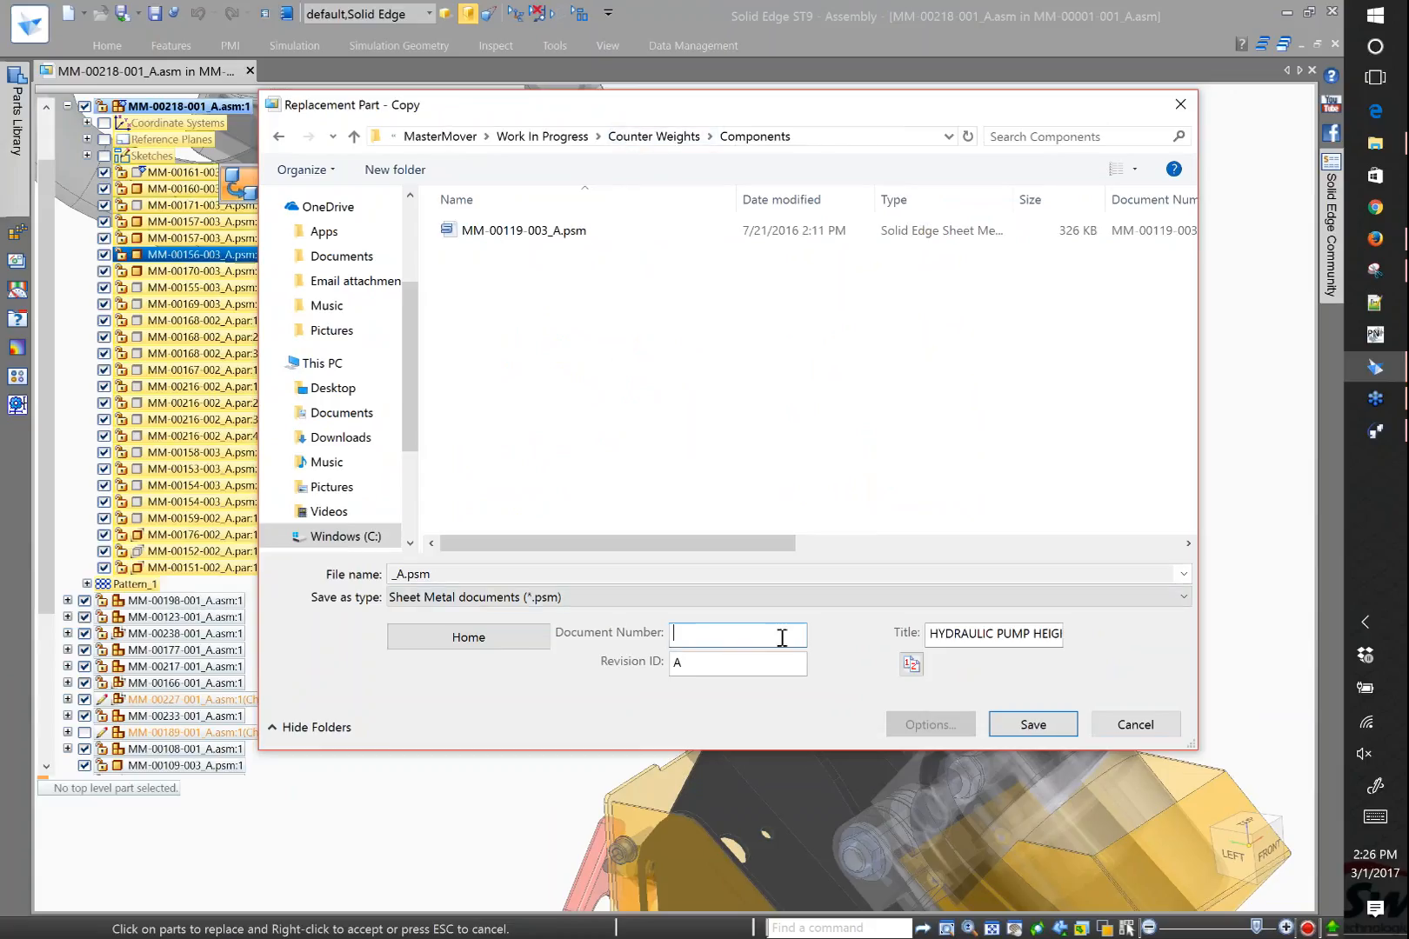
{"action": "type", "text": "mm-"}
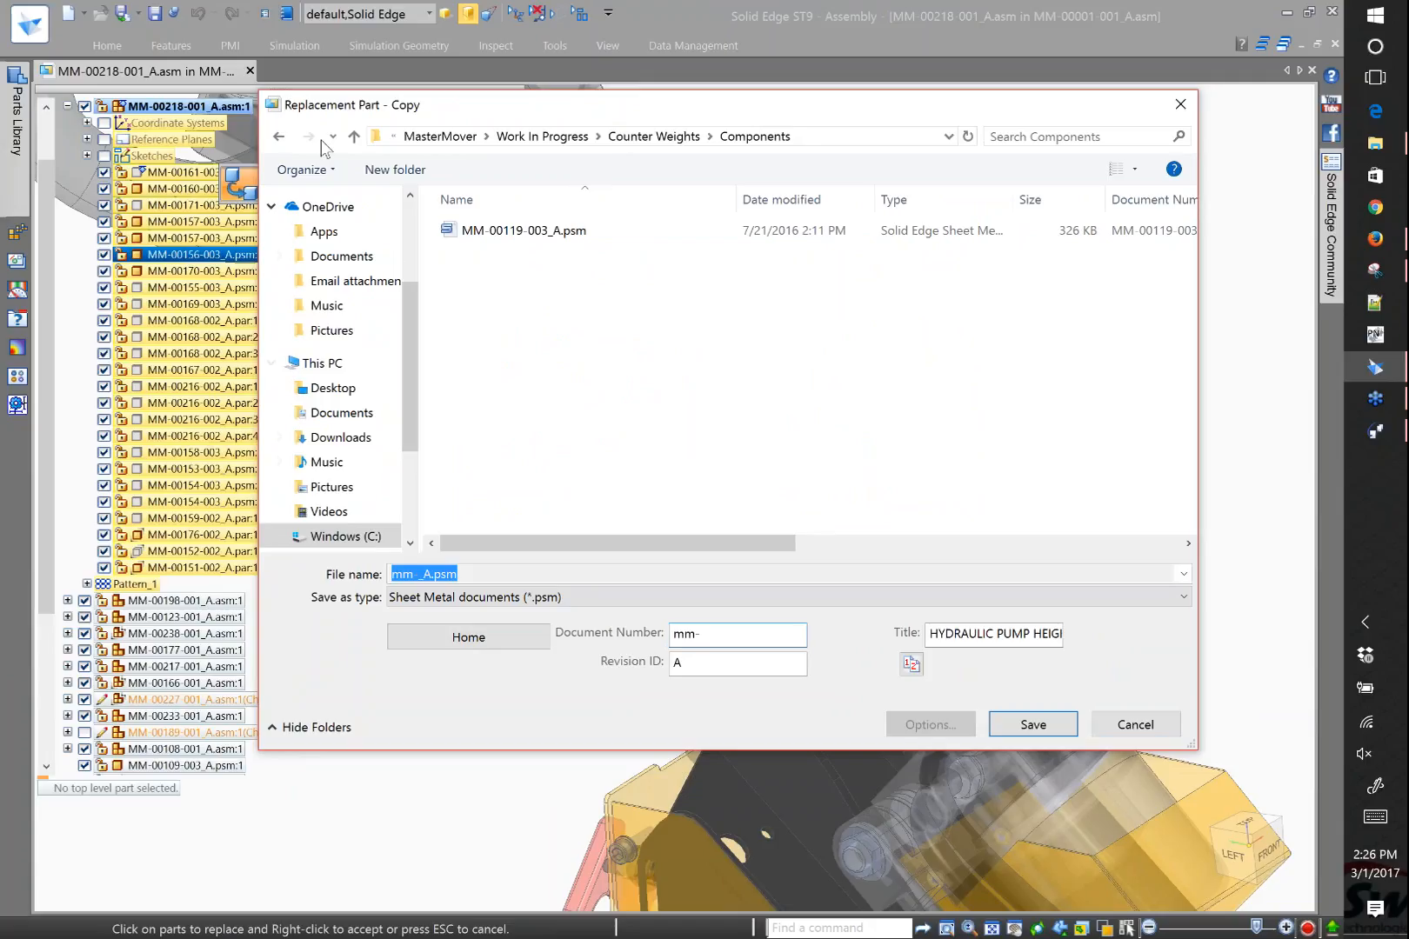
{"action": "left_click", "coordinate": [504, 230]}
{"action": "left_click", "coordinate": [765, 637]}
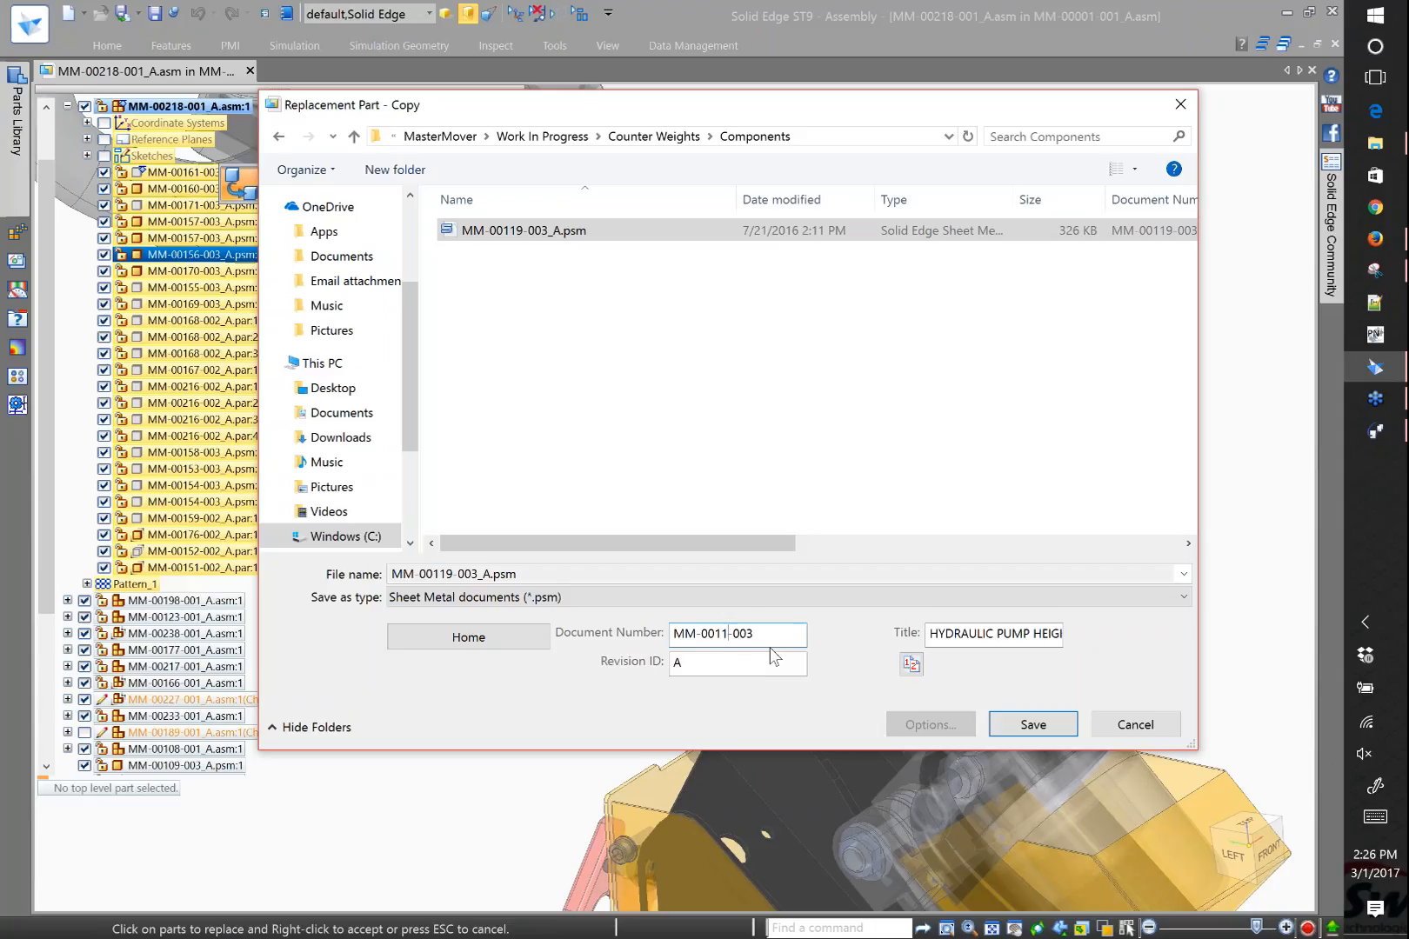
{"action": "type", "text": "20"}
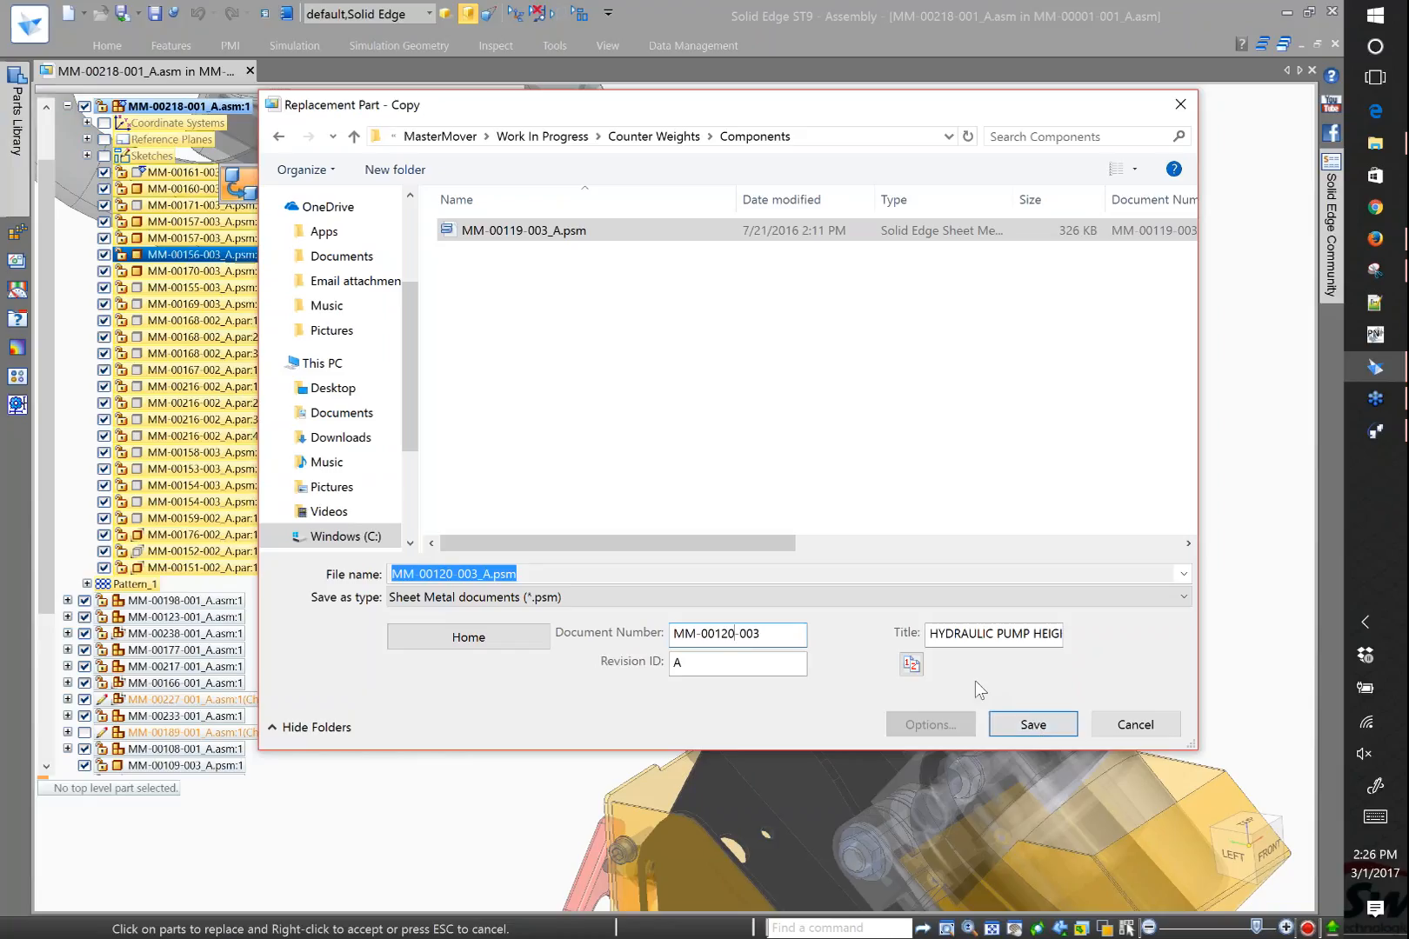
{"action": "left_click", "coordinate": [1043, 728]}
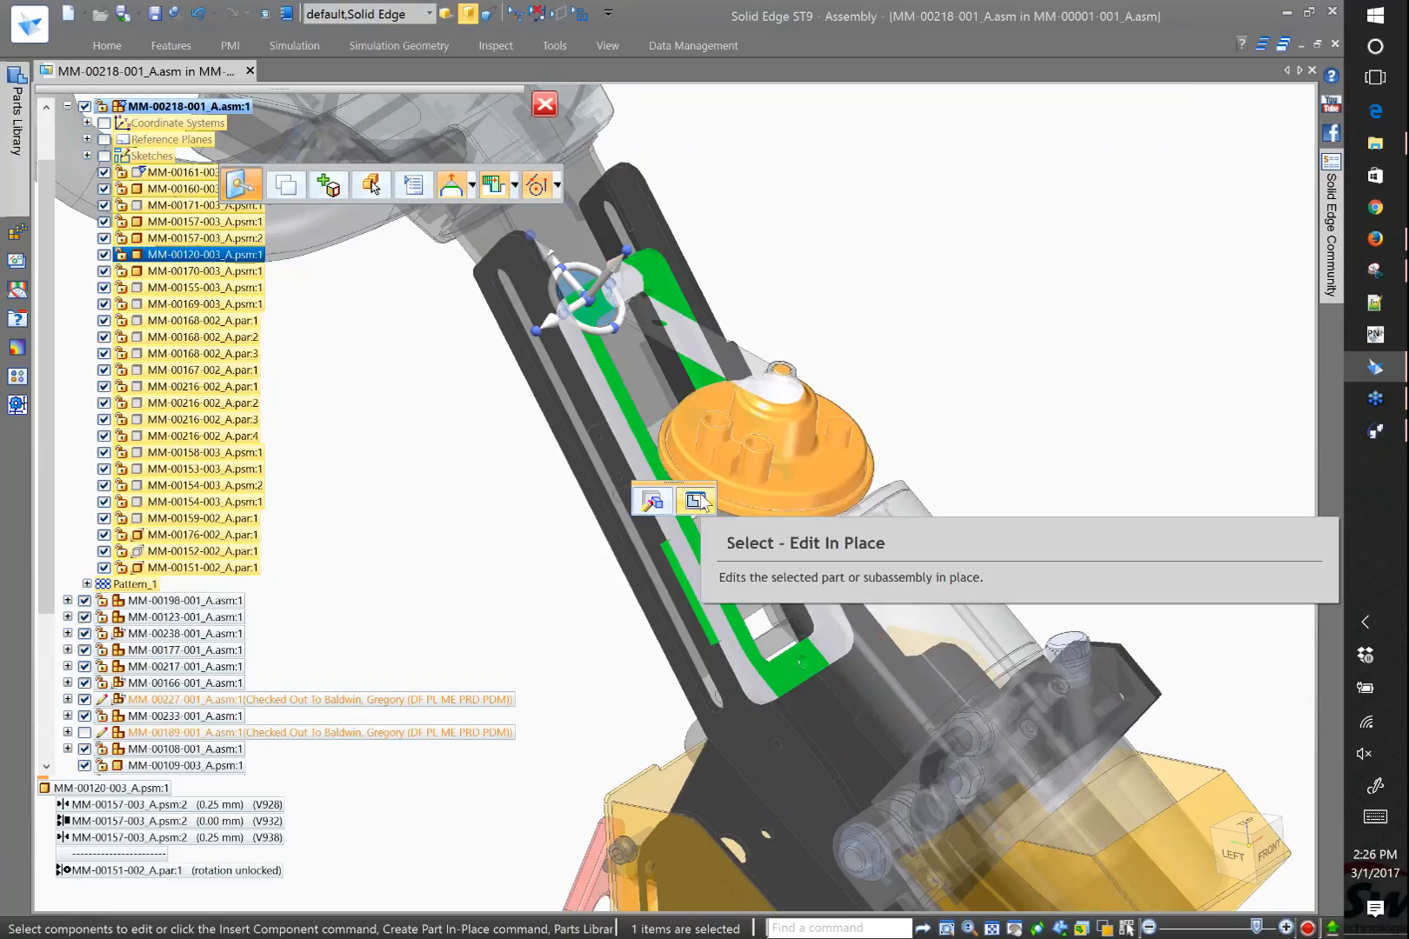
Try to replace plate MM-00120-003_A.psm with a copy that reuses document number MM-00149-003 and revision B
{"action": "right_click", "coordinate": [652, 501]}
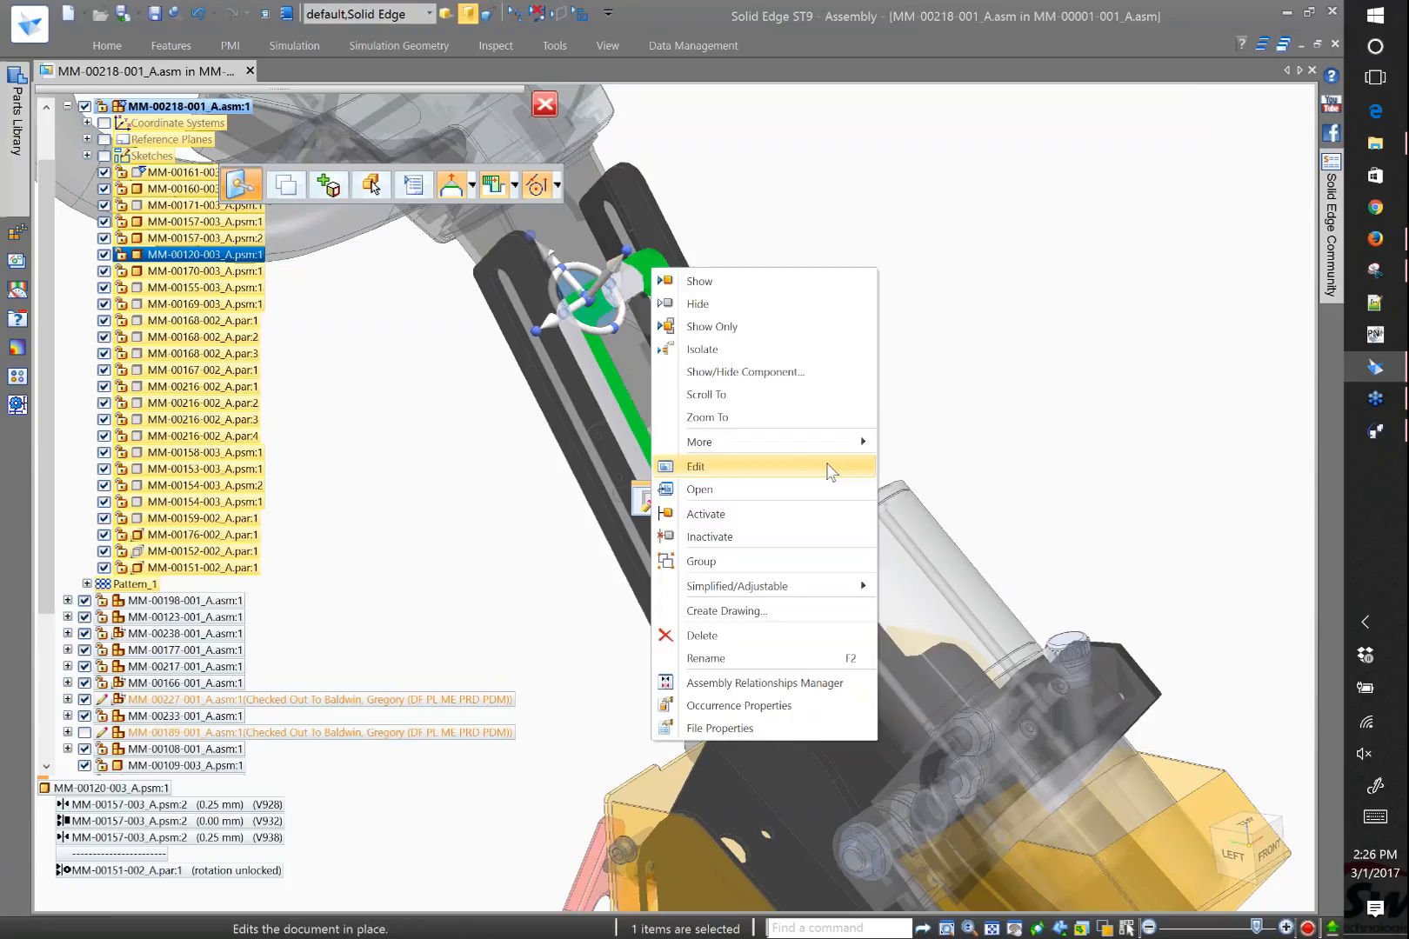
{"action": "mouse_move", "coordinate": [833, 441]}
{"action": "left_click", "coordinate": [961, 535]}
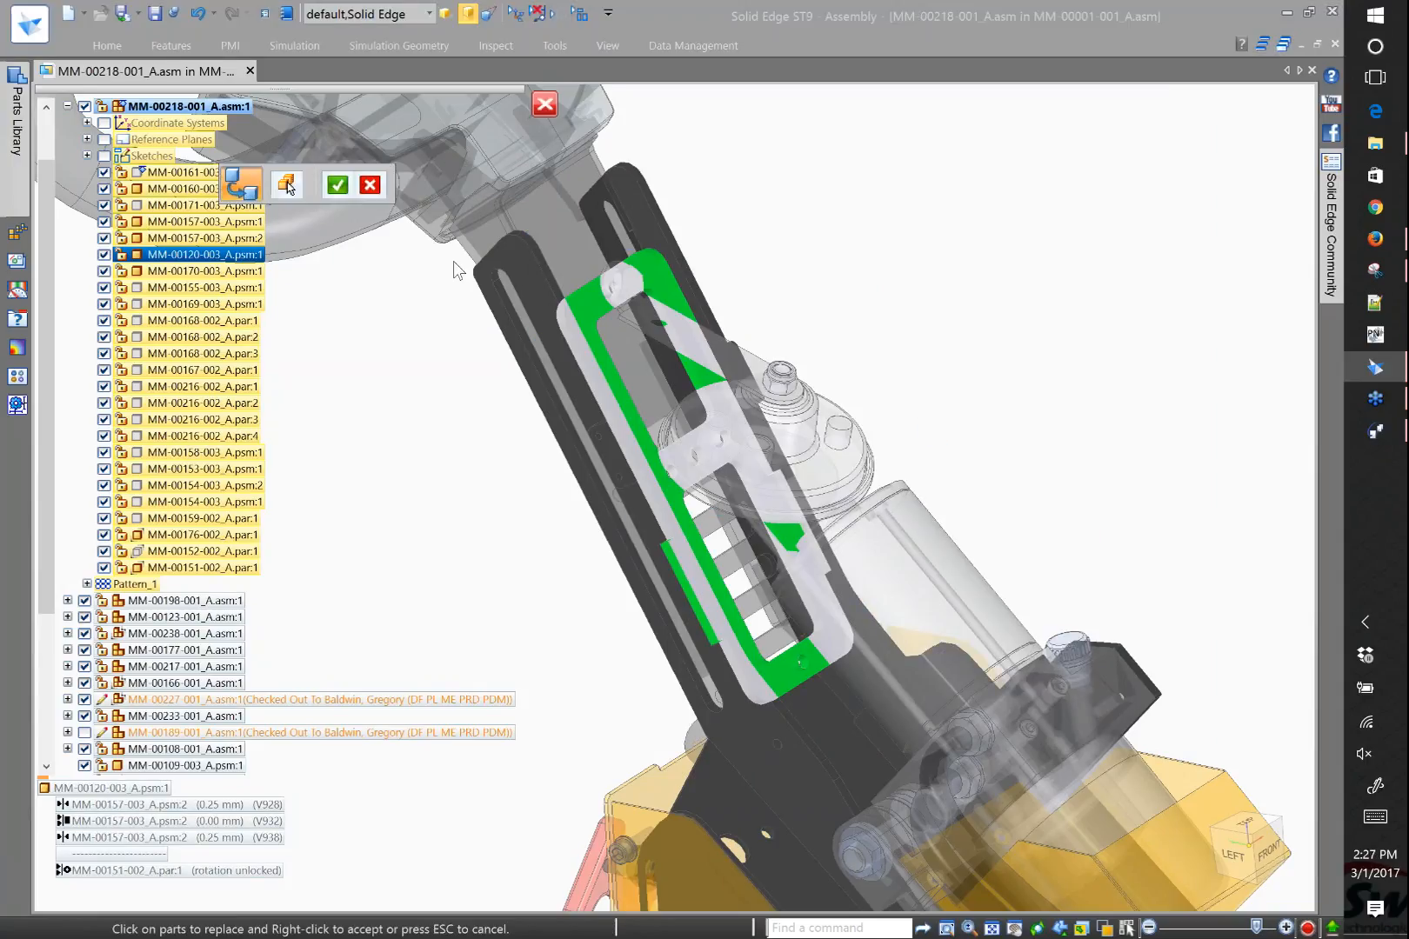
{"action": "right_click", "coordinate": [546, 299]}
{"action": "left_click", "coordinate": [296, 184]}
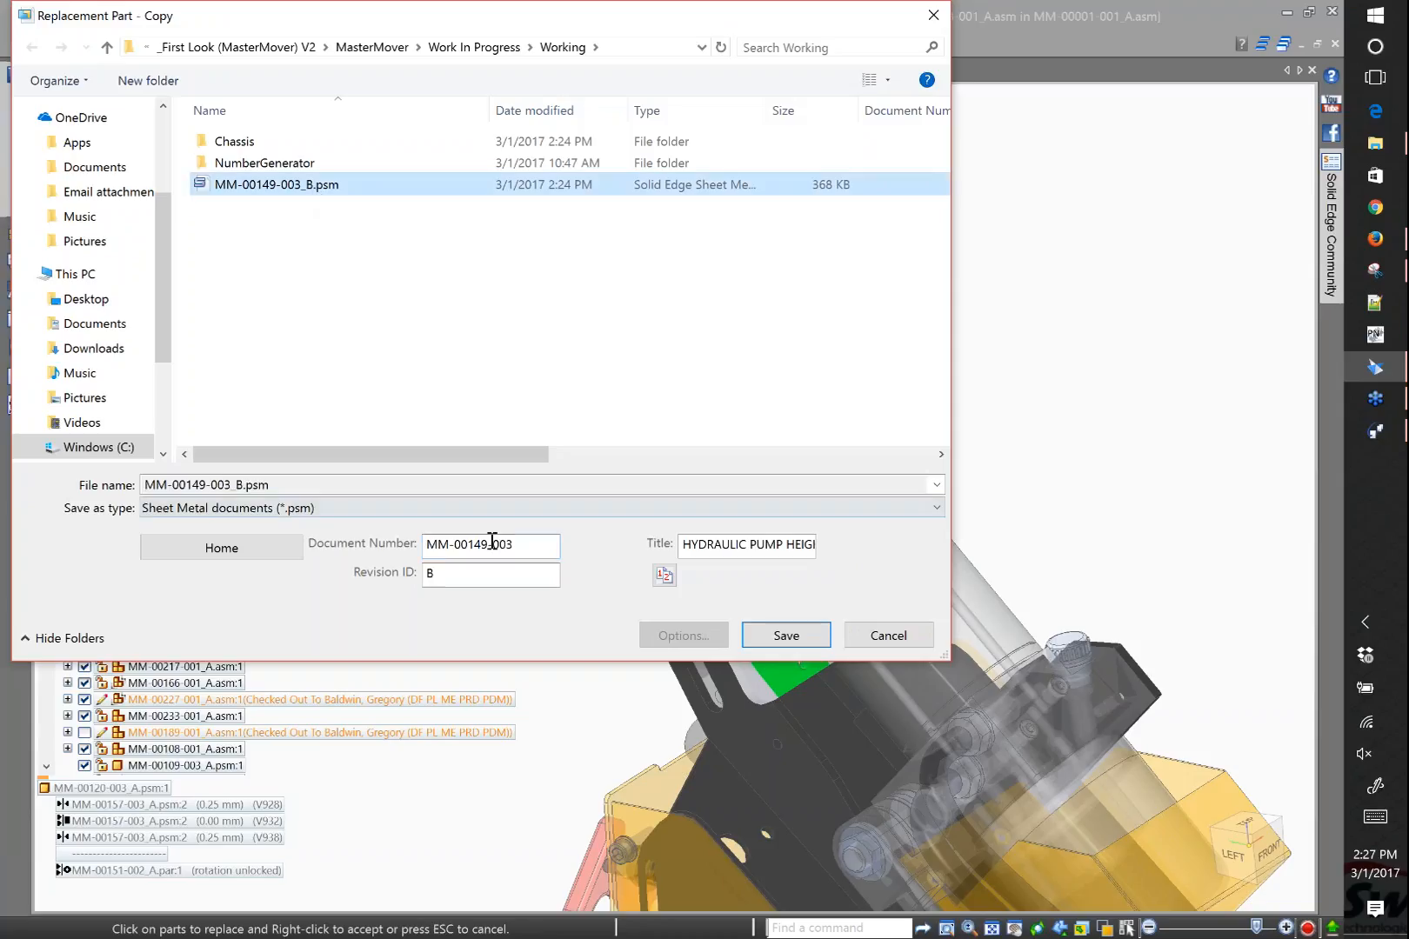
{"action": "left_click", "coordinate": [785, 636]}
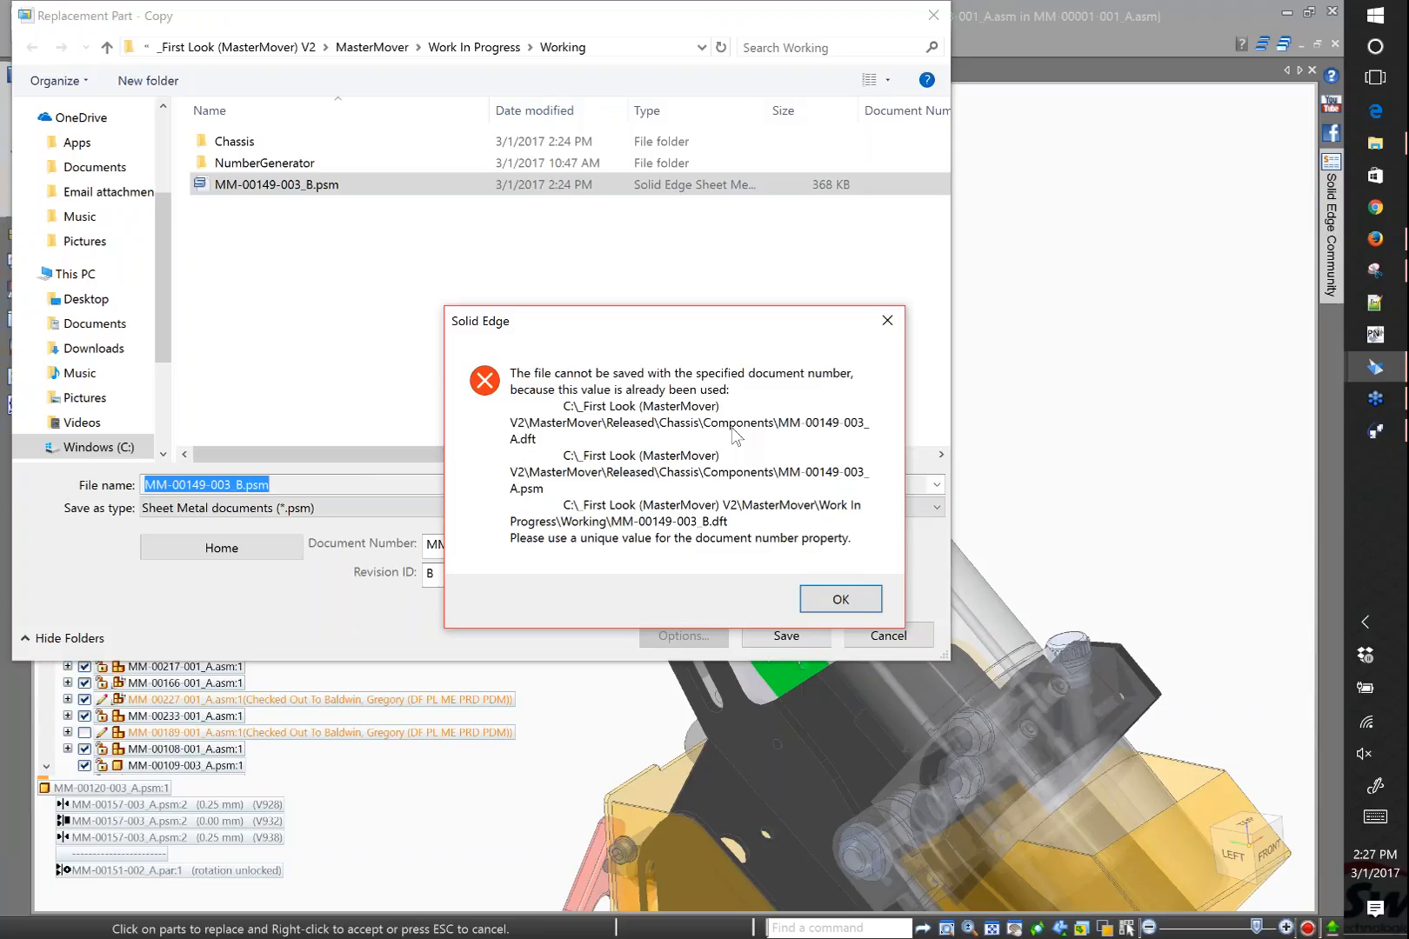
{"action": "left_click", "coordinate": [839, 599]}
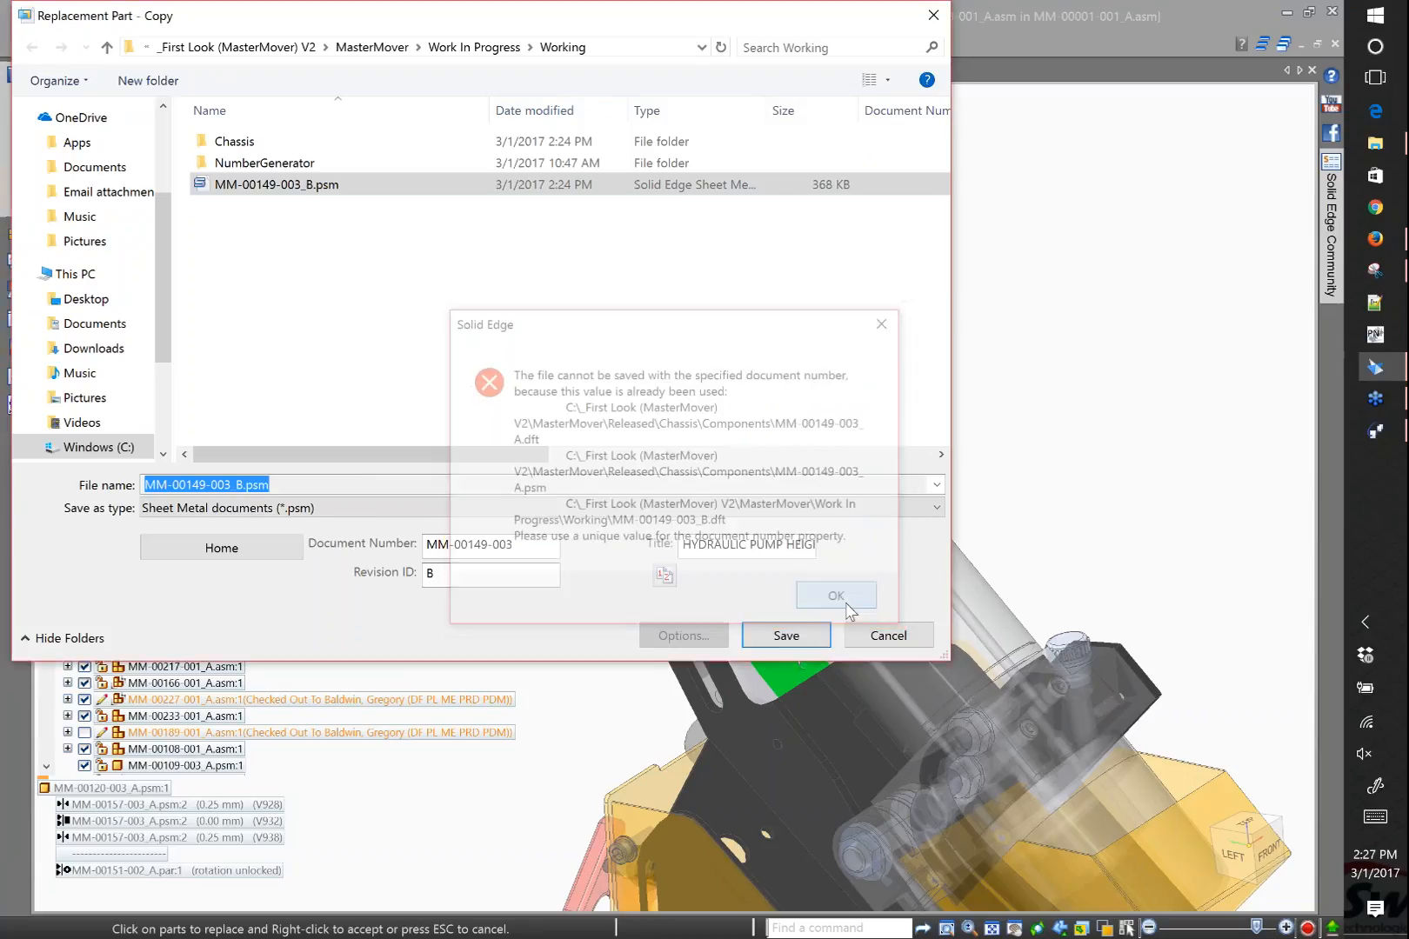
Consult the Number Generator for an unused number and give the replacement copy document number MM-0258-003
{"action": "key", "text": "super+8"}
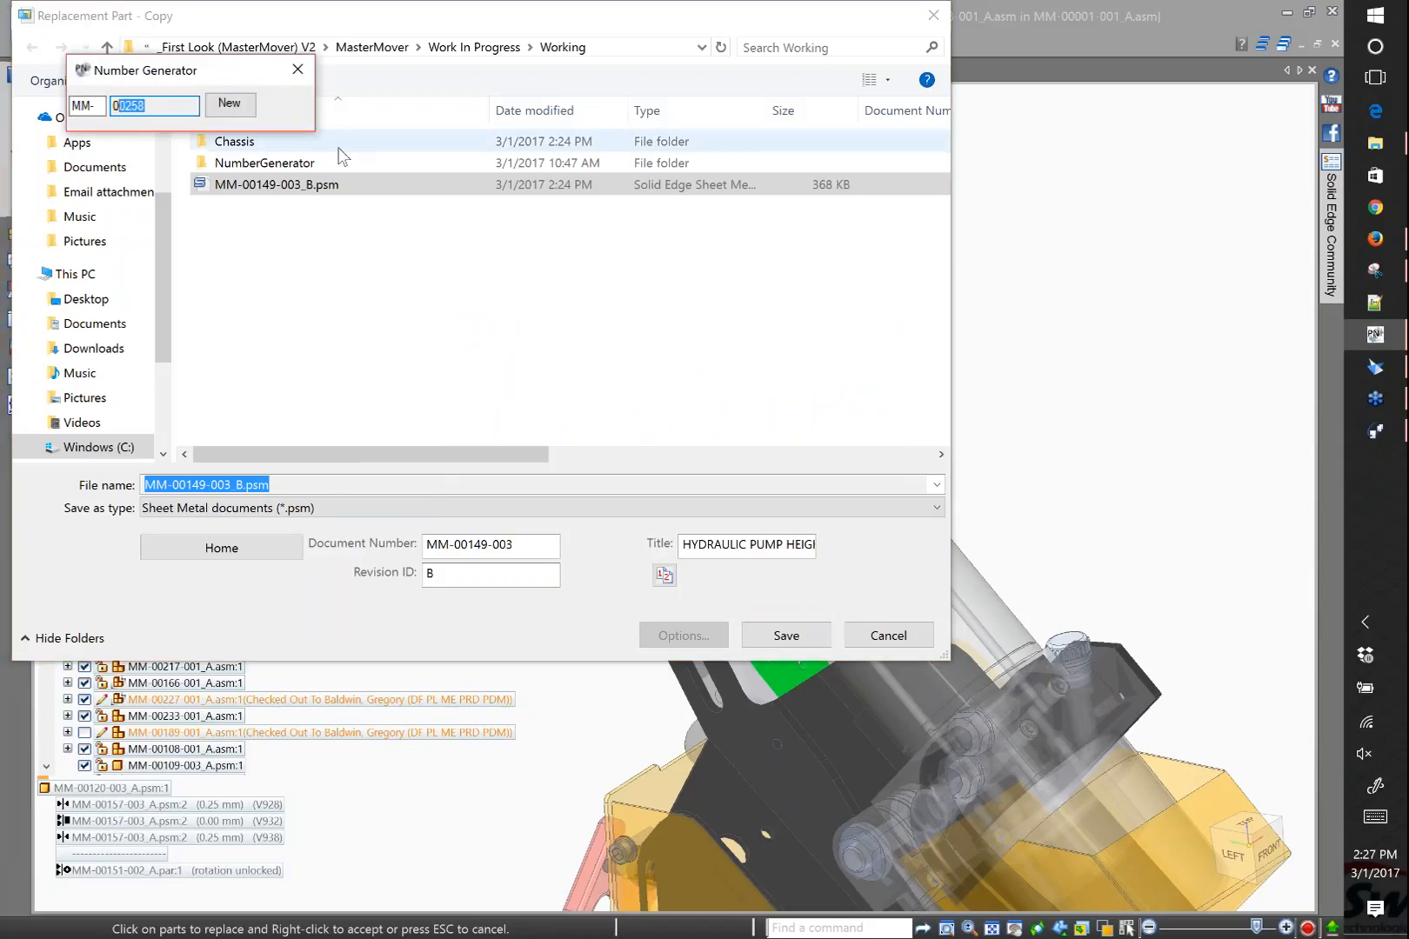
{"action": "left_click_drag", "start_coordinate": [520, 545], "coordinate": [409, 546]}
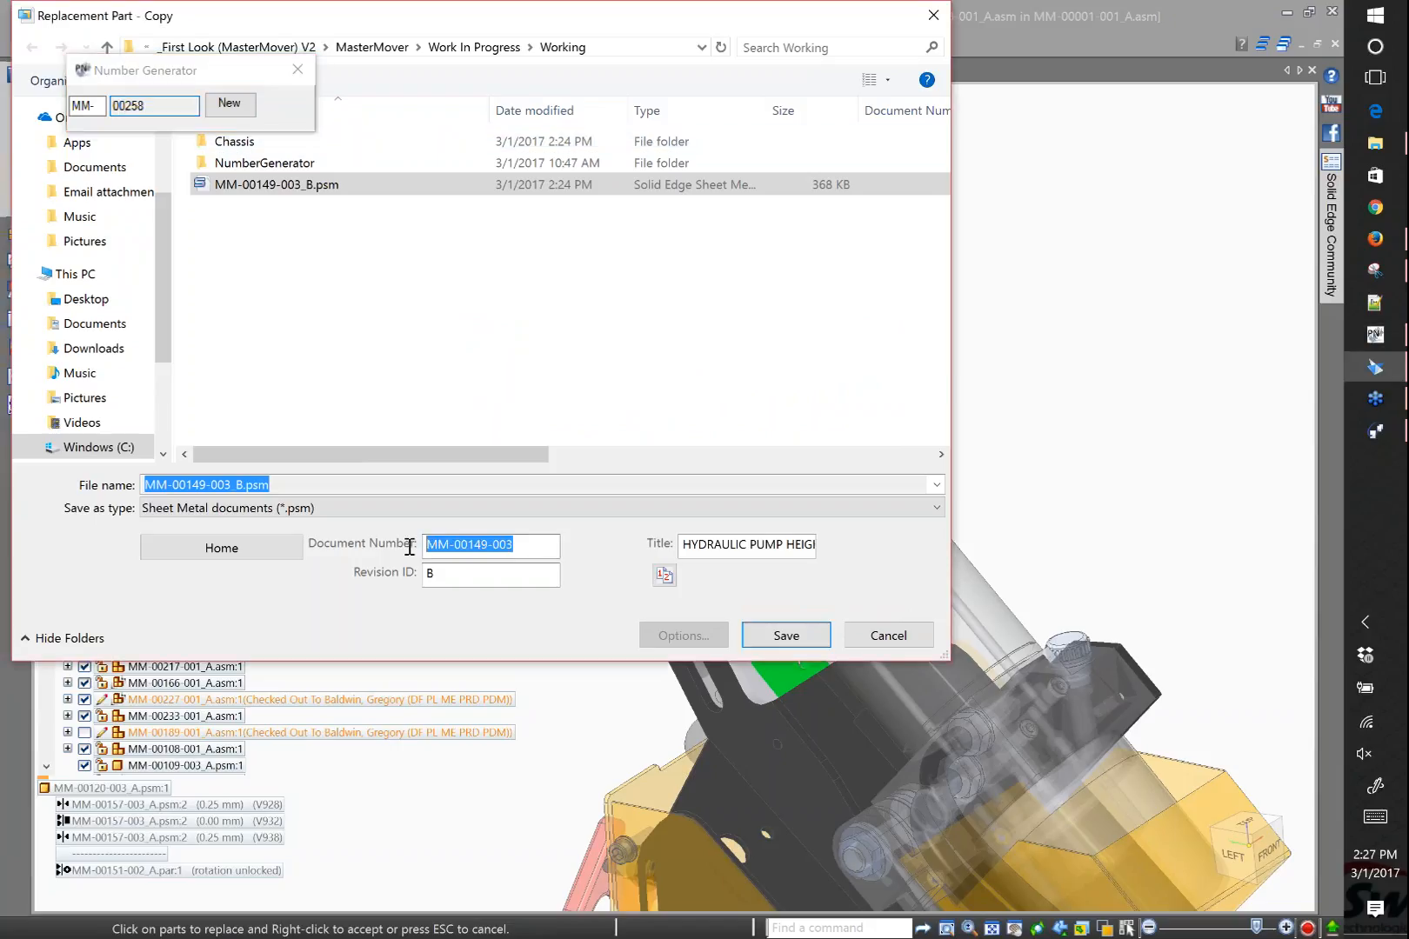
{"action": "type", "text": "0258"}
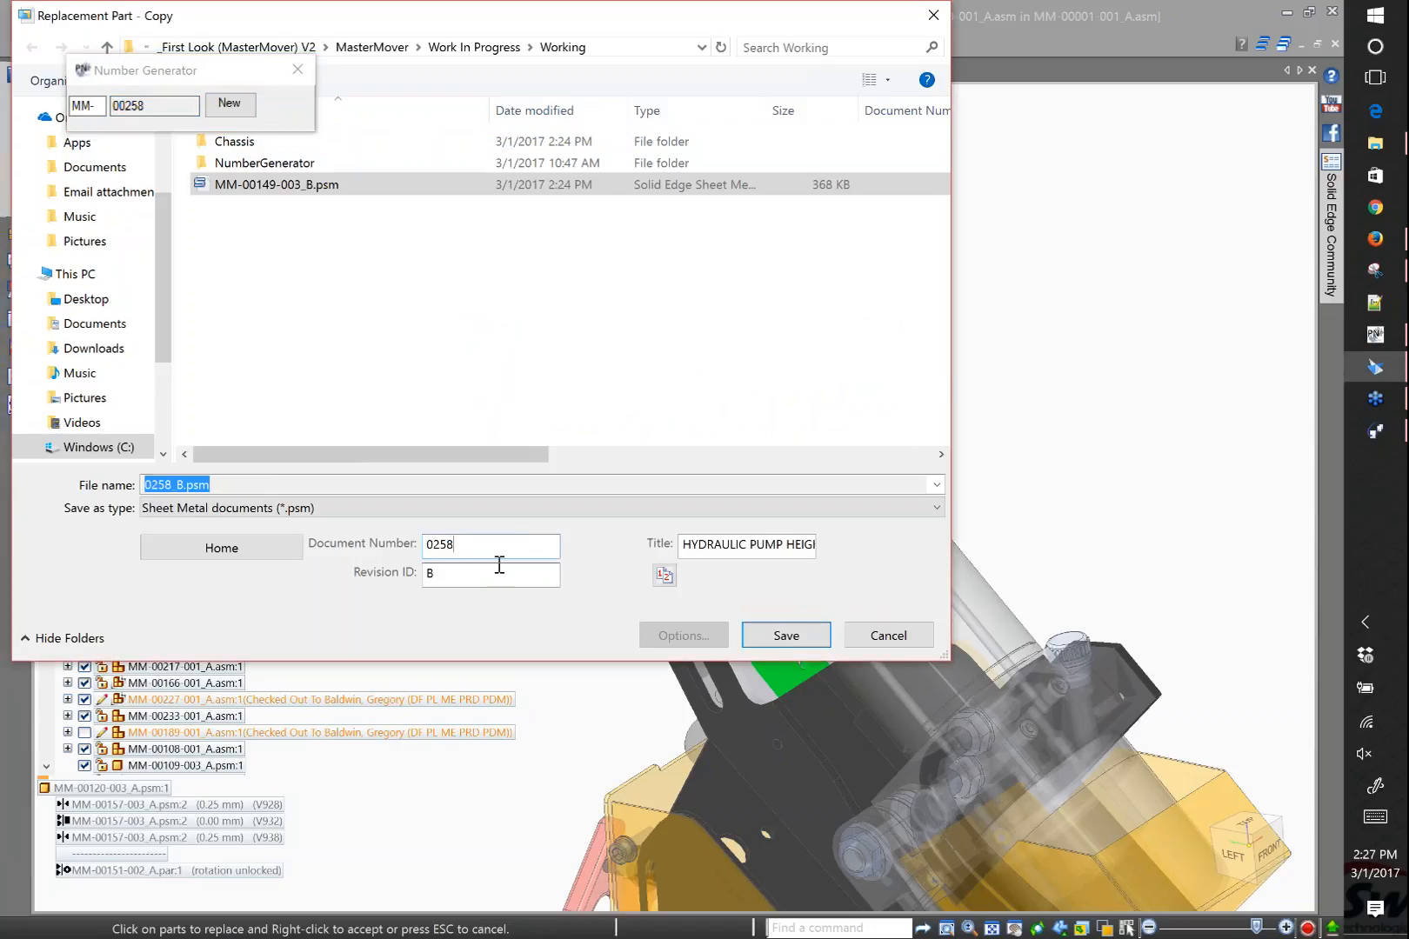
{"action": "left_click", "coordinate": [425, 546]}
{"action": "type", "text": "mm-"}
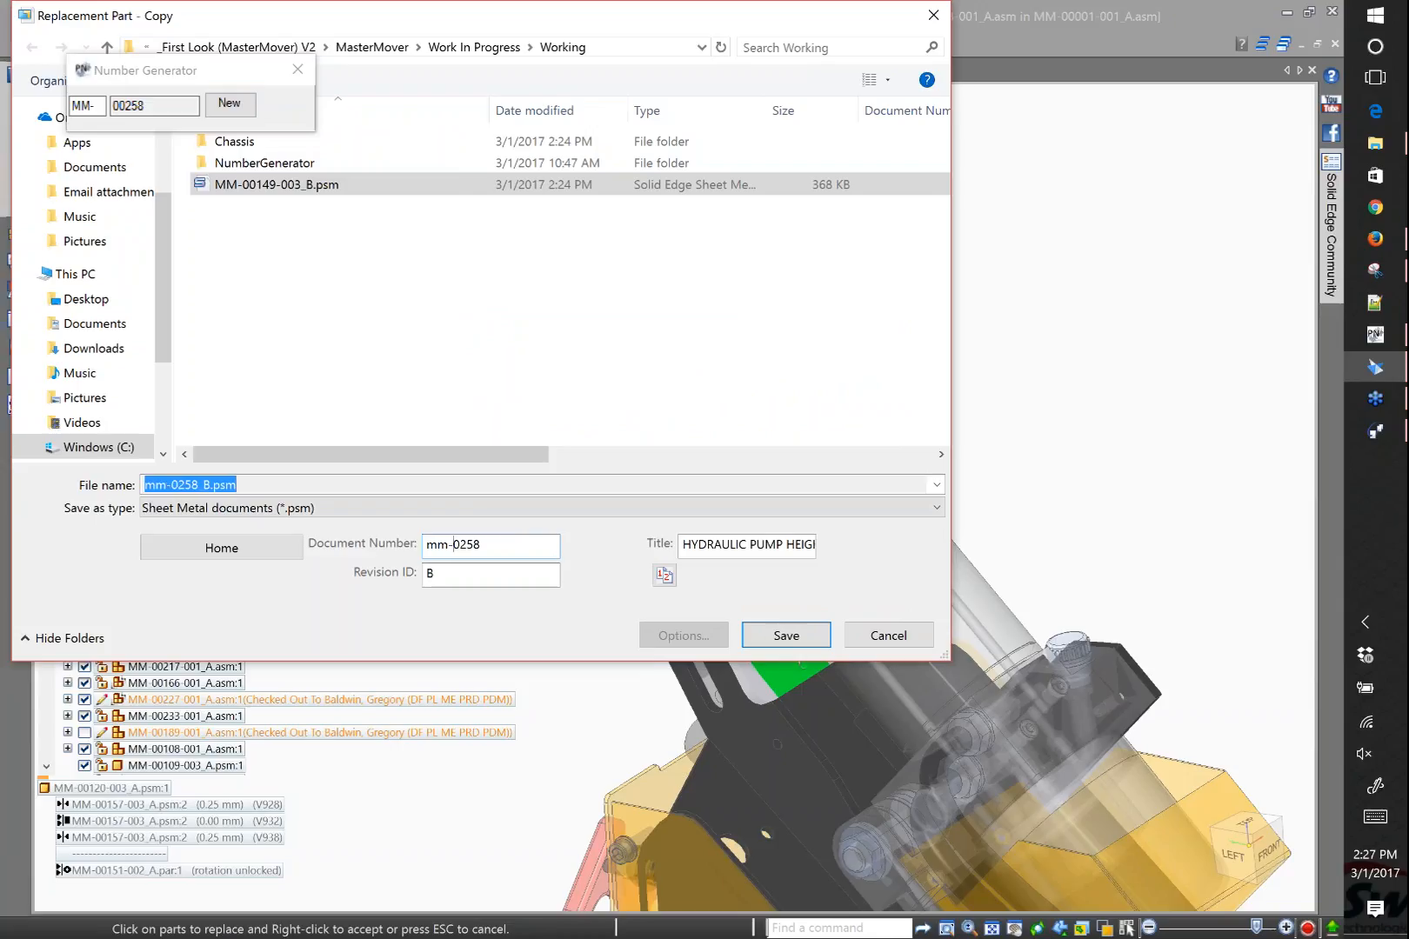
{"action": "key", "text": "BackSpace"}
{"action": "key", "text": "BackSpace"}
{"action": "key", "text": "BackSpace"}
{"action": "type", "text": "M-"}
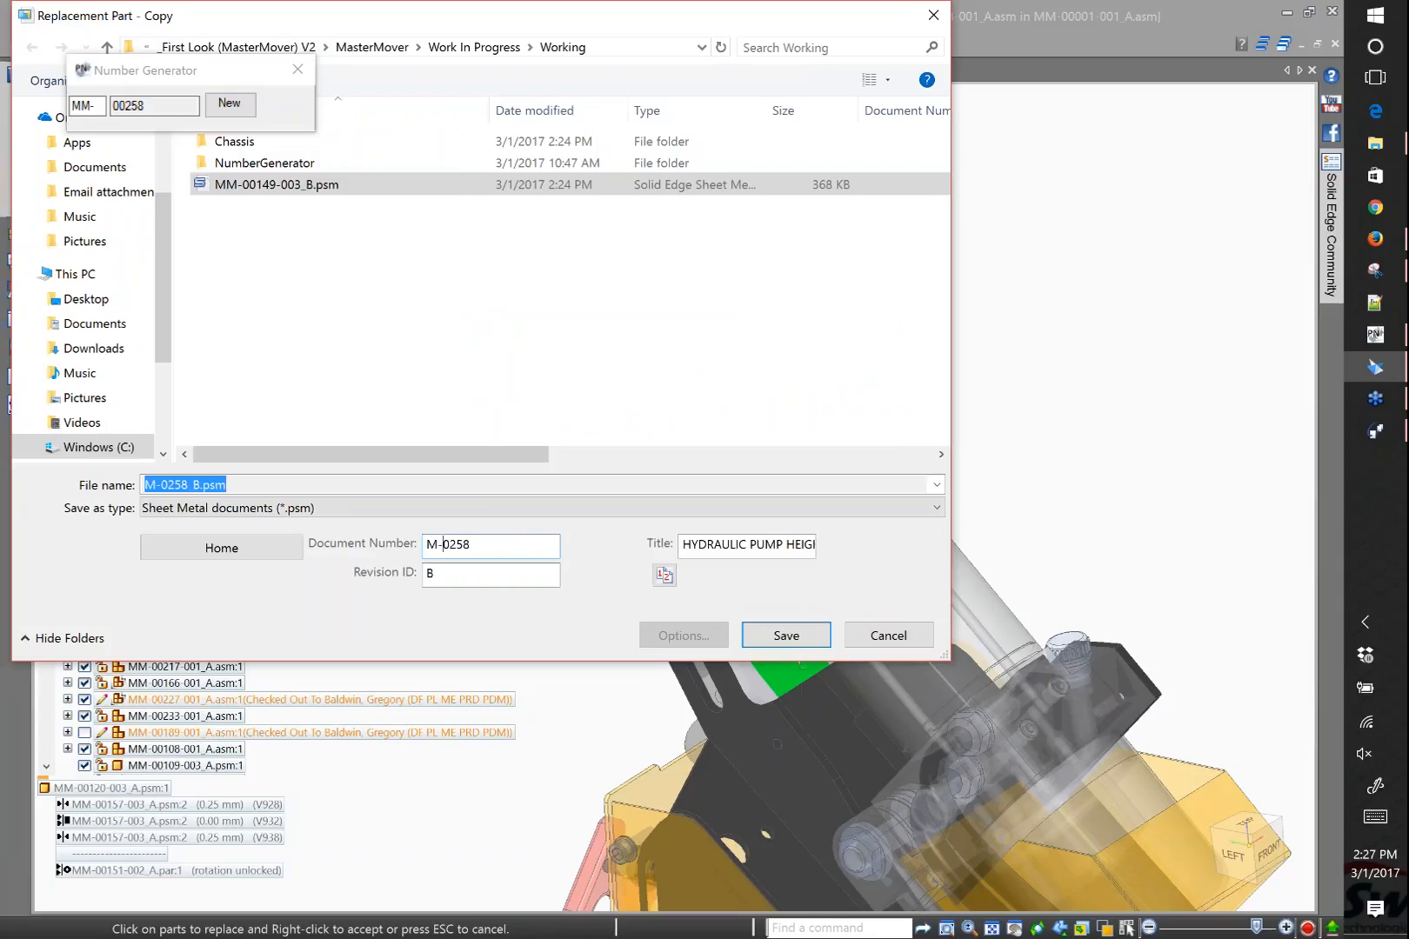
{"action": "key", "text": "BackSpace"}
{"action": "type", "text": "M-"}
{"action": "left_click", "coordinate": [506, 542]}
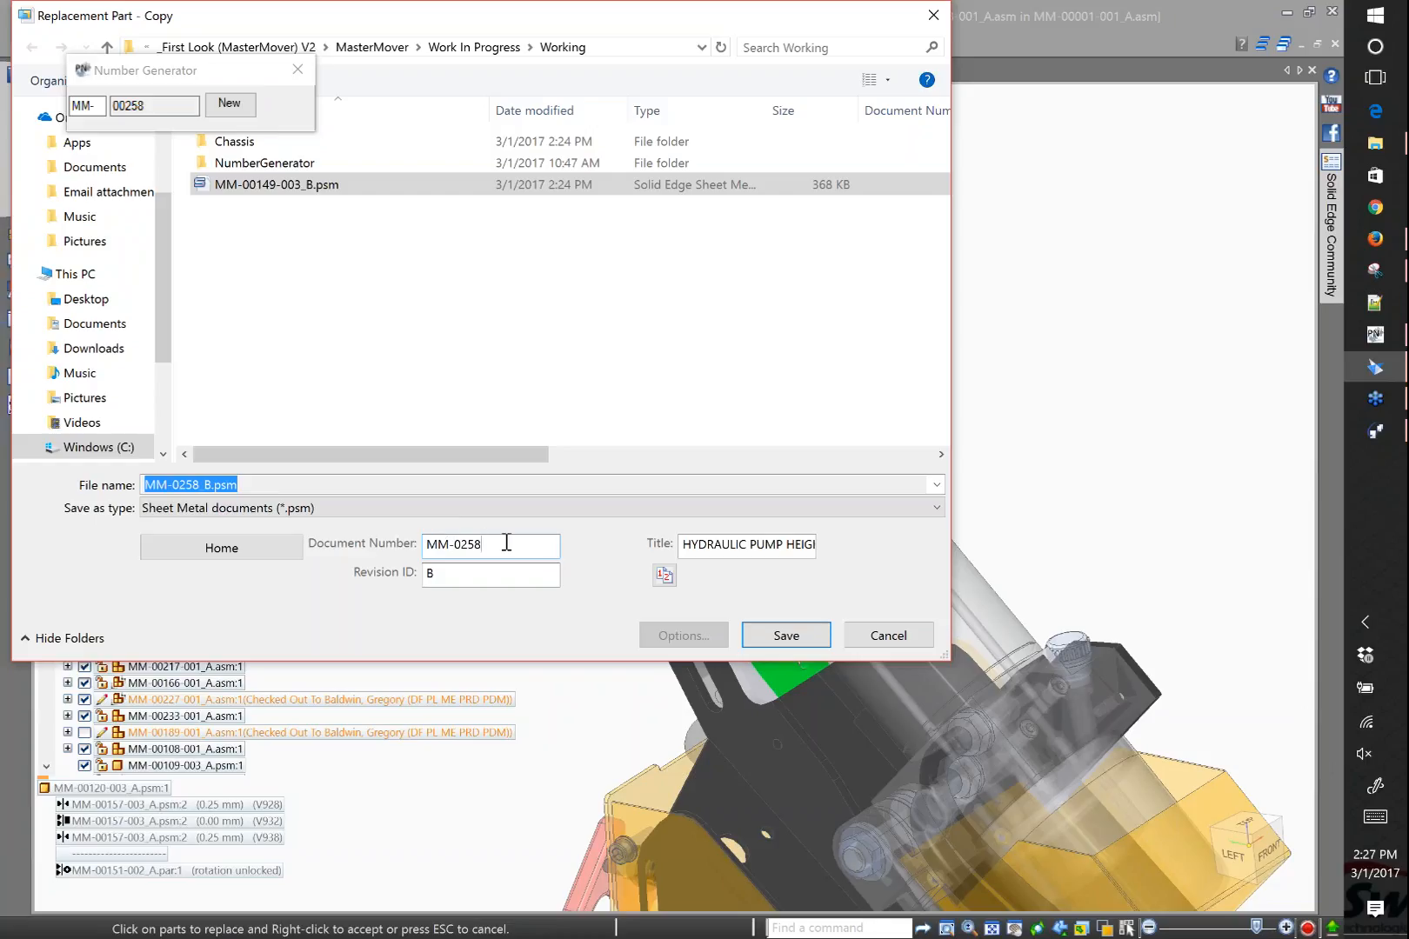
{"action": "type", "text": "-003"}
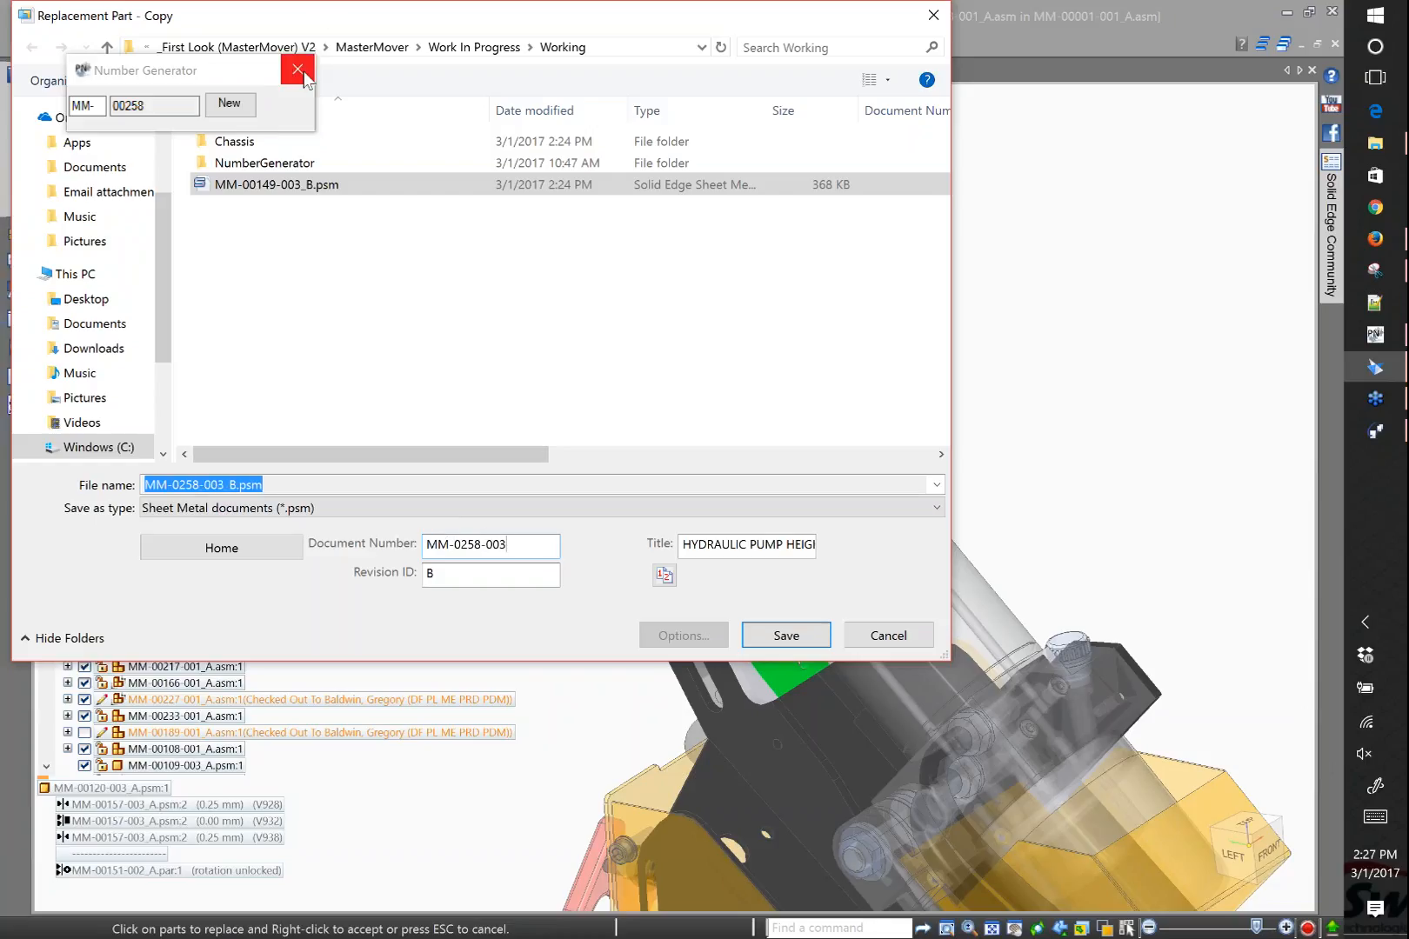
{"action": "left_click", "coordinate": [298, 71]}
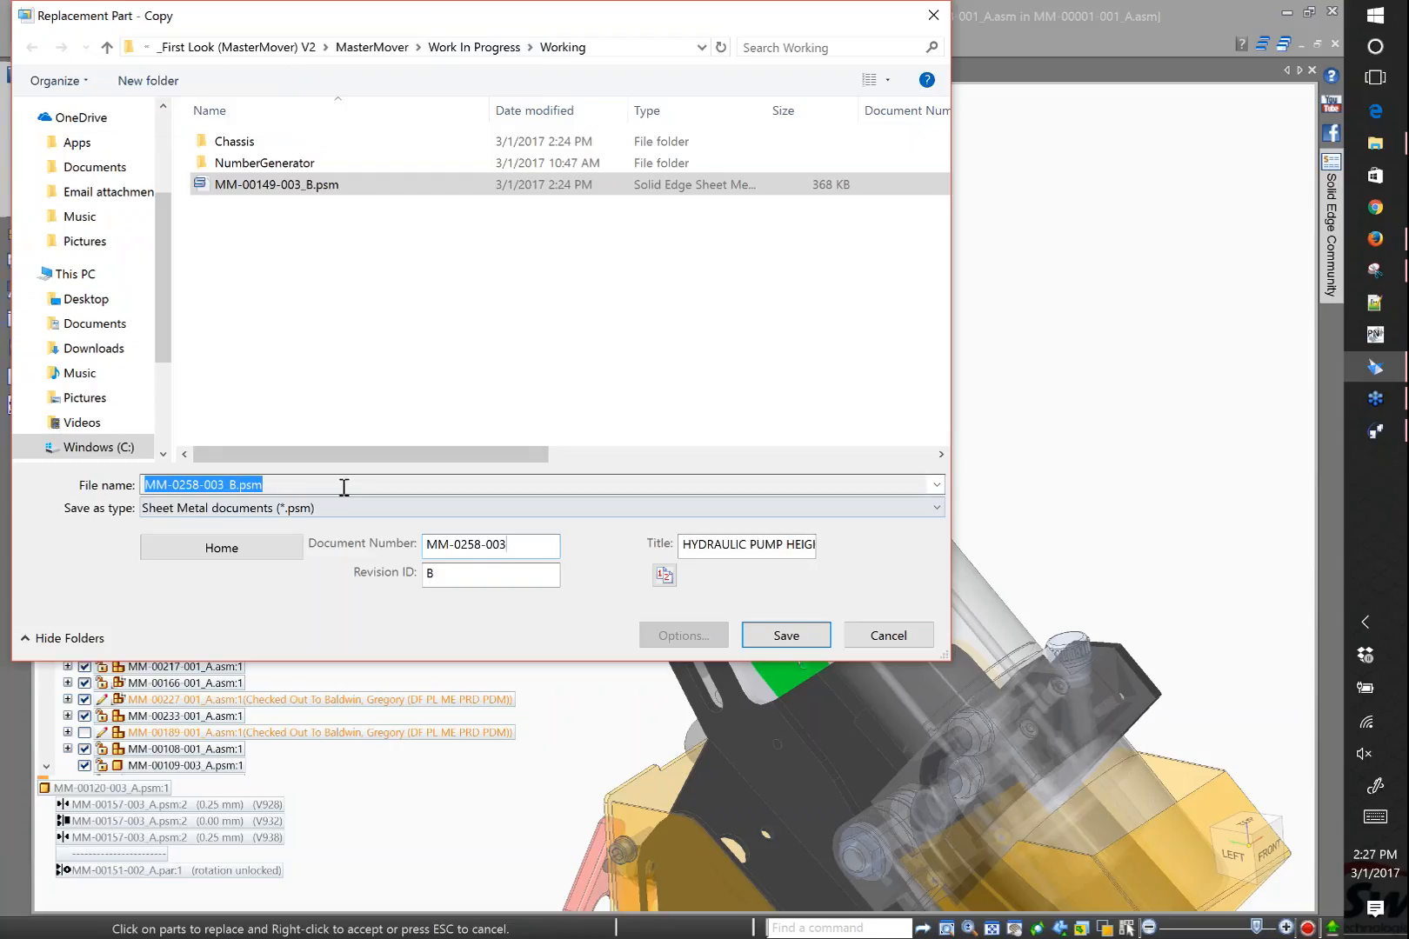
Set the copy's revision to A, save it as MM-0258-003_A.psm, and accept the part replacement
{"action": "double_click", "coordinate": [474, 575]}
{"action": "type", "text": "A"}
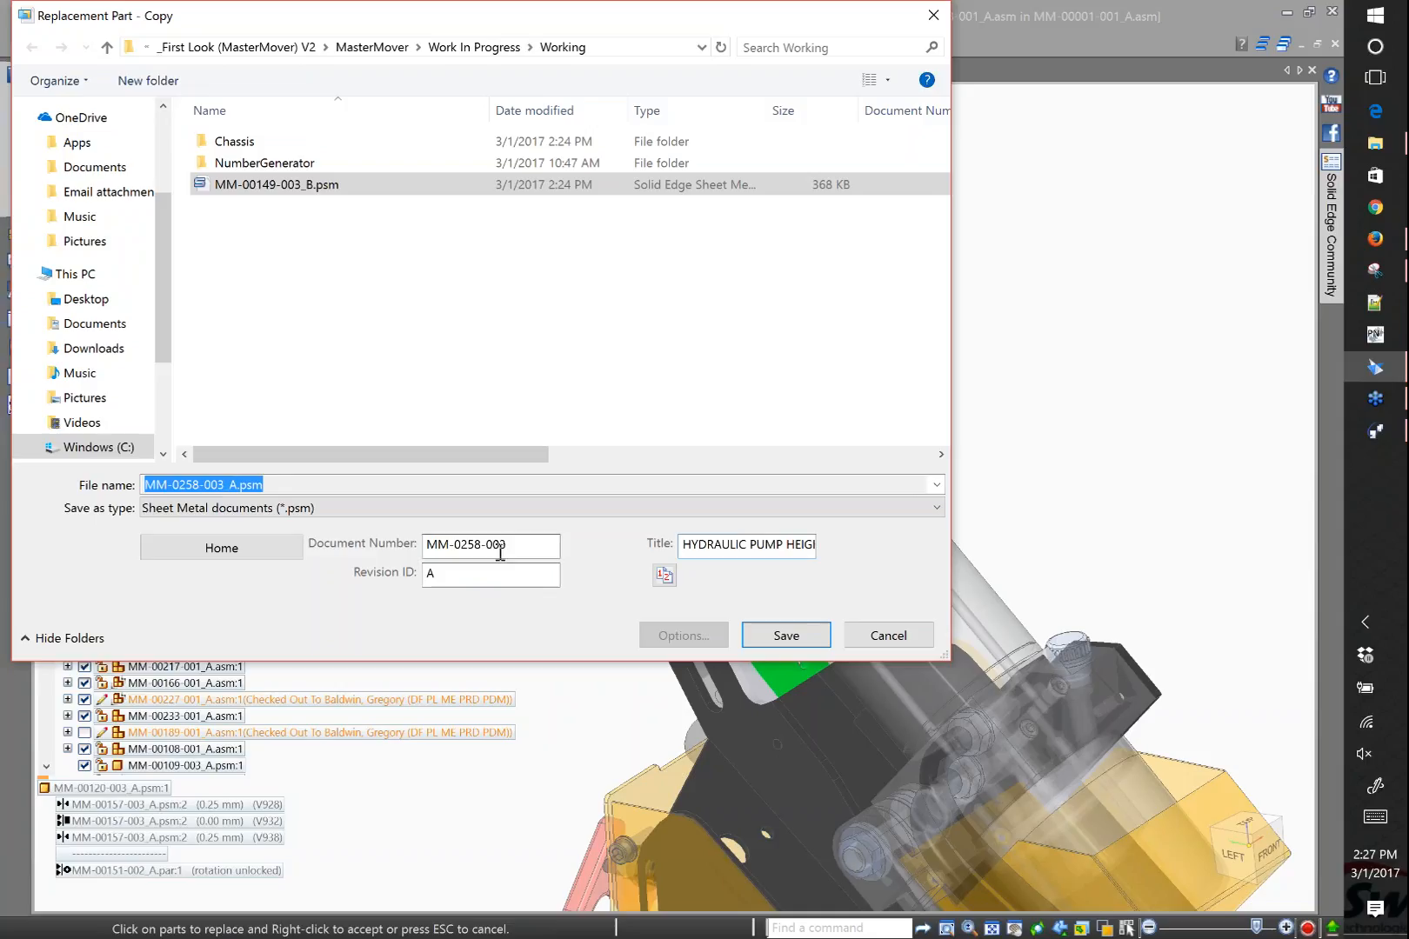
{"action": "left_click", "coordinate": [765, 643]}
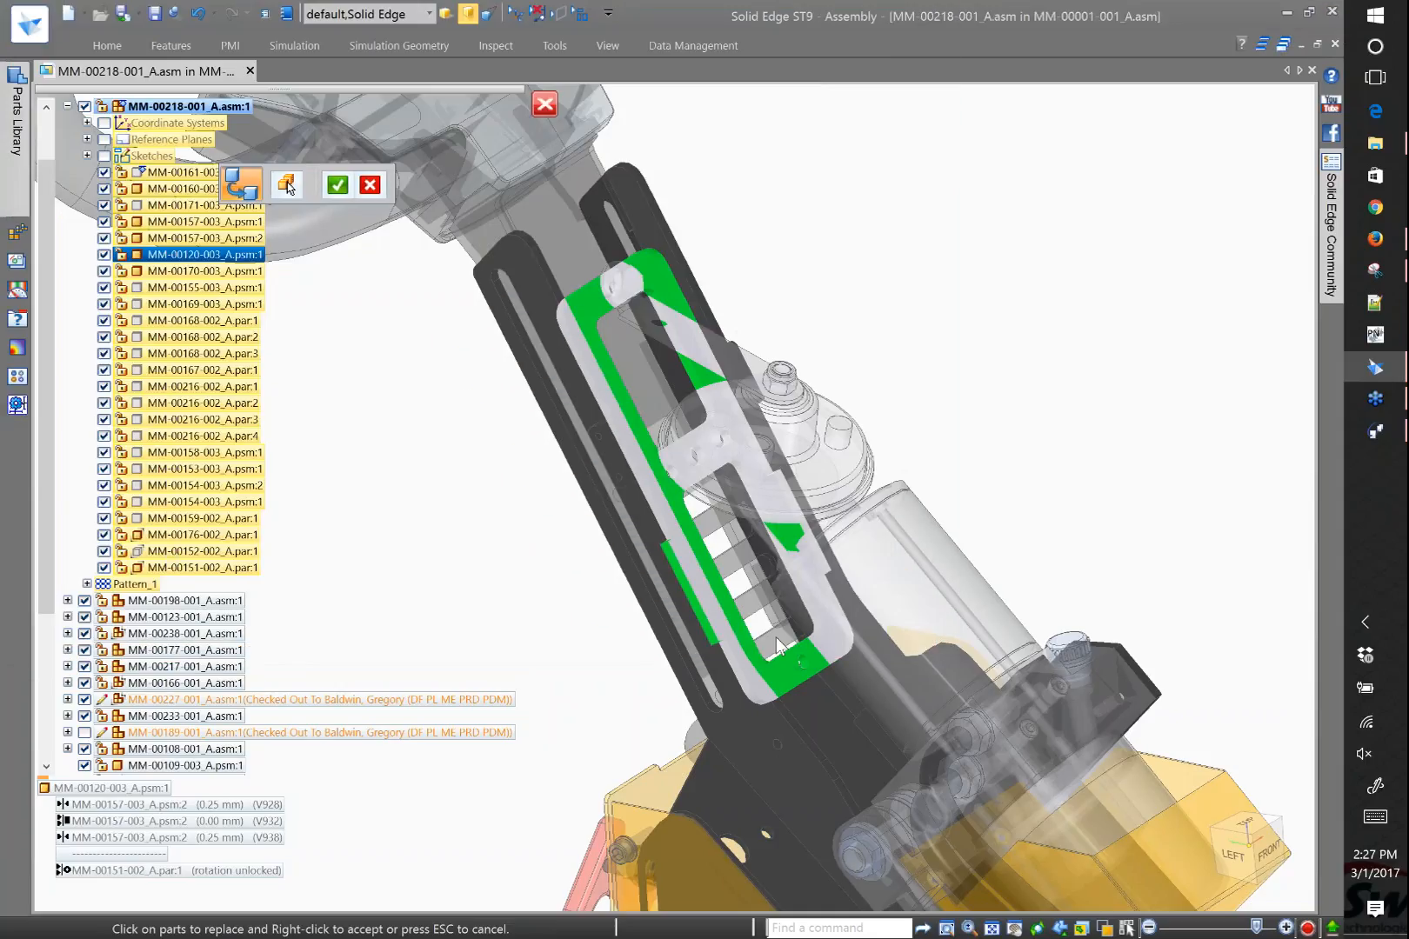
{"action": "left_click", "coordinate": [338, 184]}
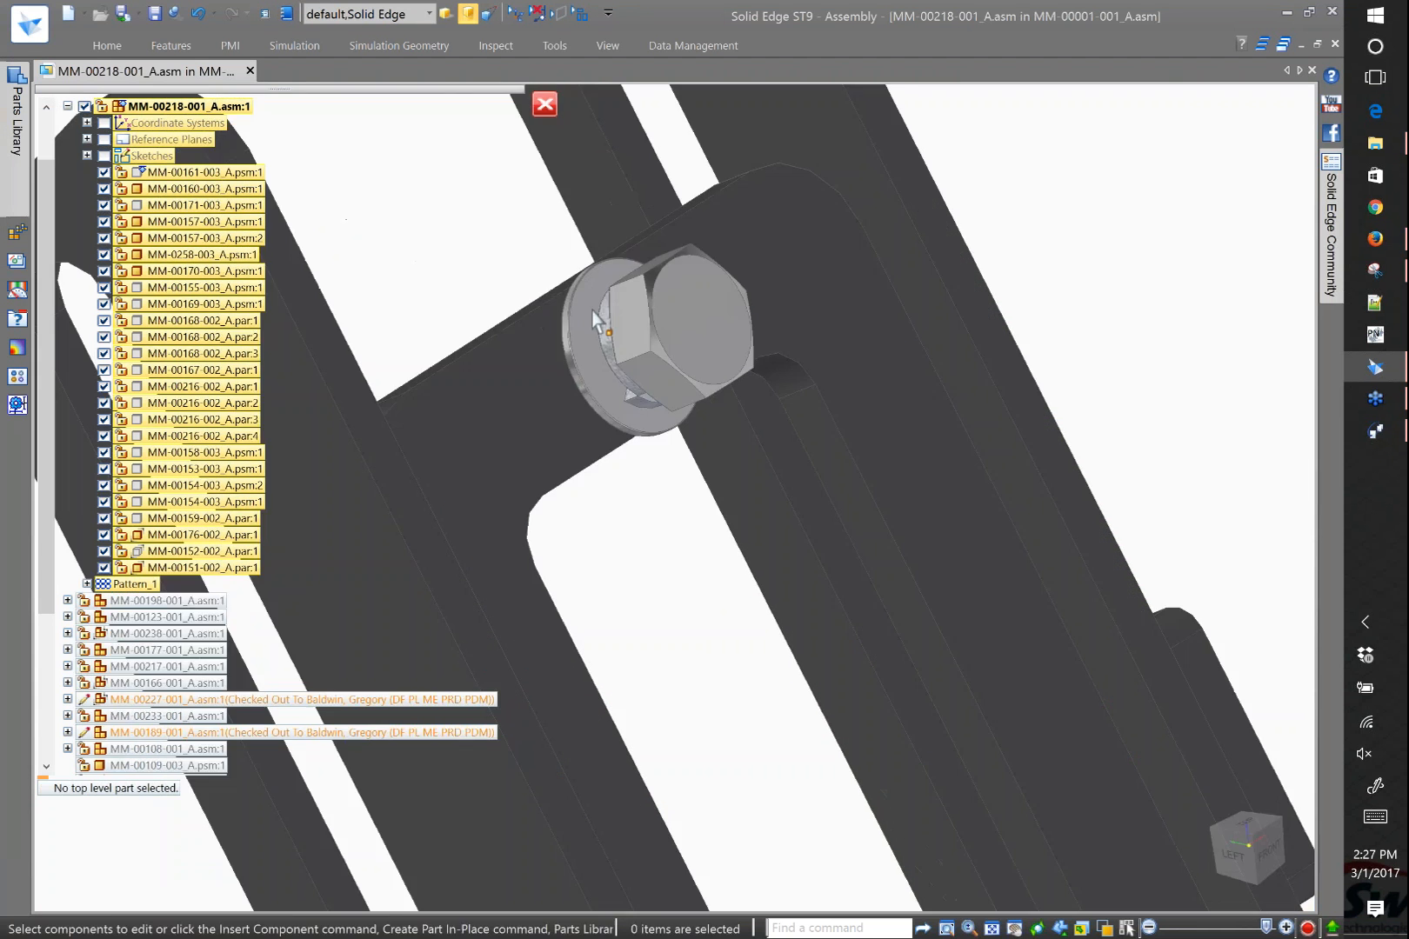
{"action": "scroll", "coordinate": [524, 298], "scroll_direction": "up", "scroll_amount": 1}
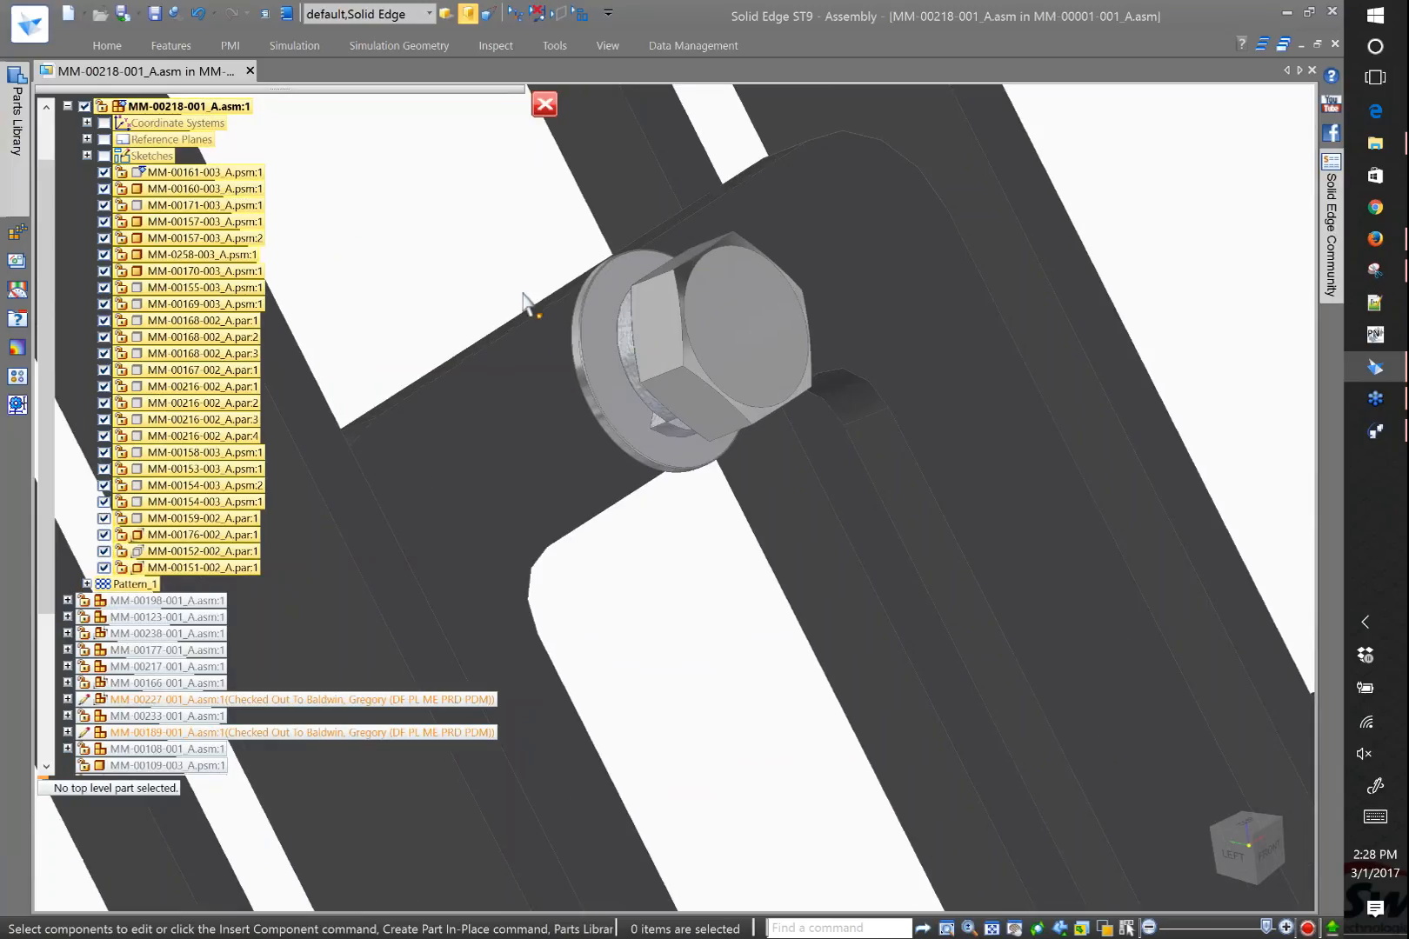
{"action": "mouse_move", "coordinate": [524, 304]}
{"action": "middle_mouse_down"}
{"action": "mouse_move", "coordinate": [579, 319]}
{"action": "mouse_move", "coordinate": [544, 300]}
{"action": "middle_mouse_up"}
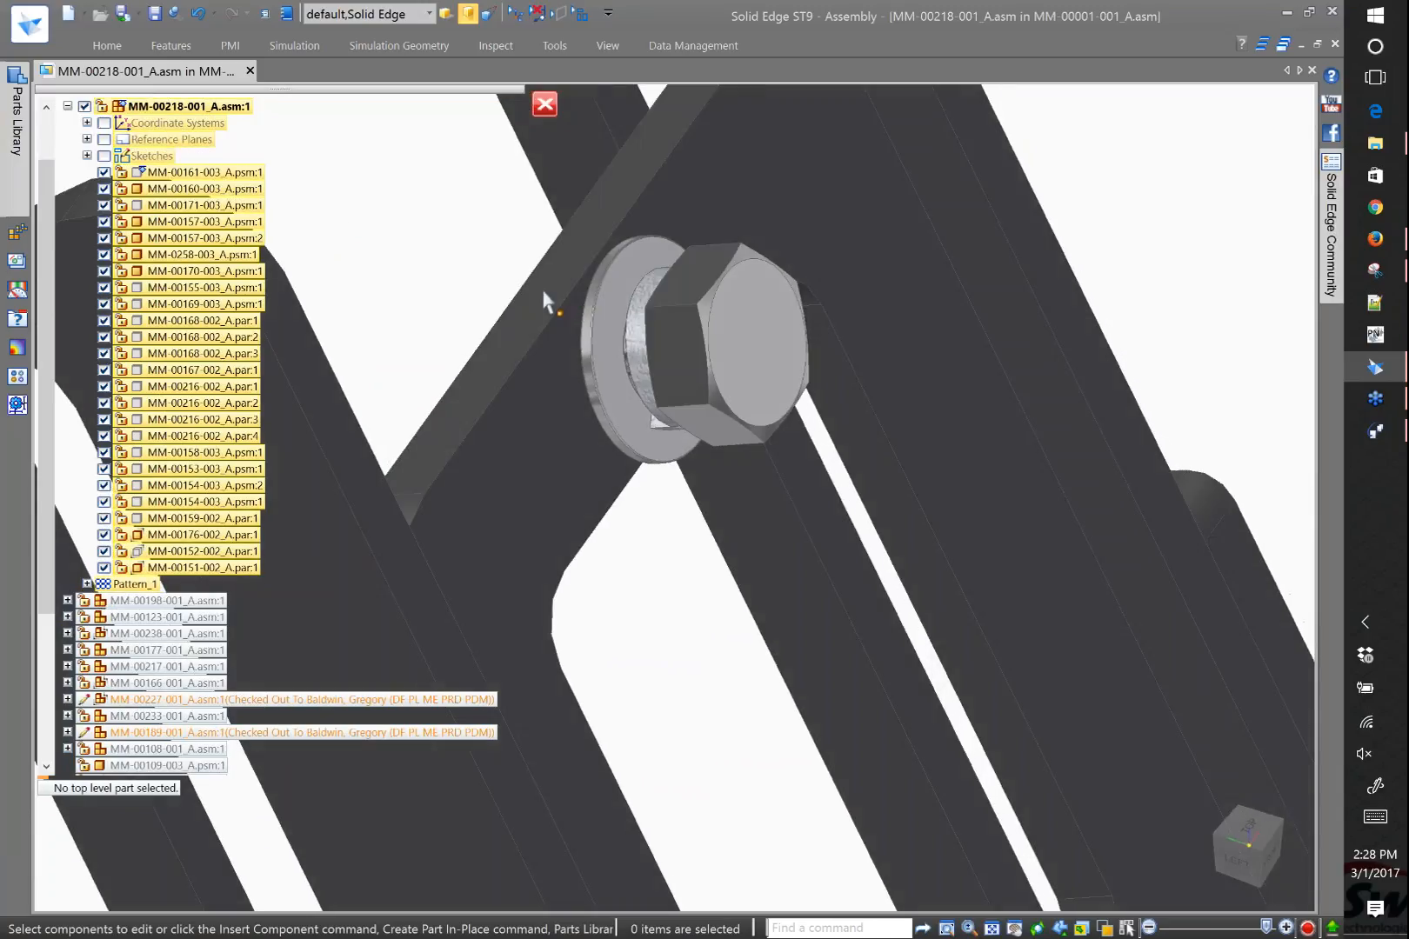
{"action": "left_click", "coordinate": [544, 302]}
{"action": "key", "text": "Escape"}
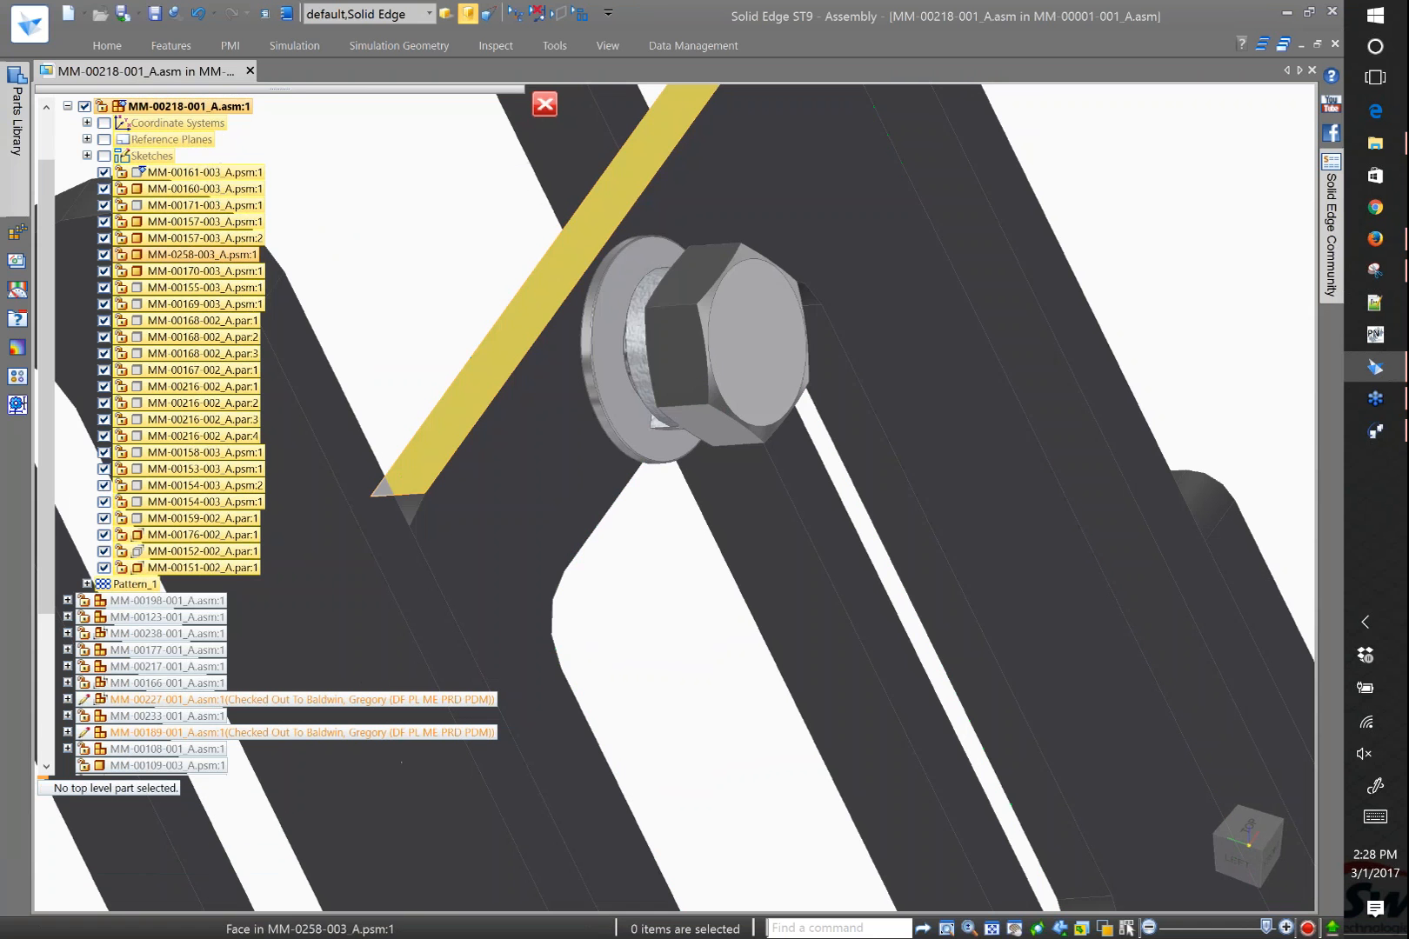
{"action": "left_click", "coordinate": [526, 306]}
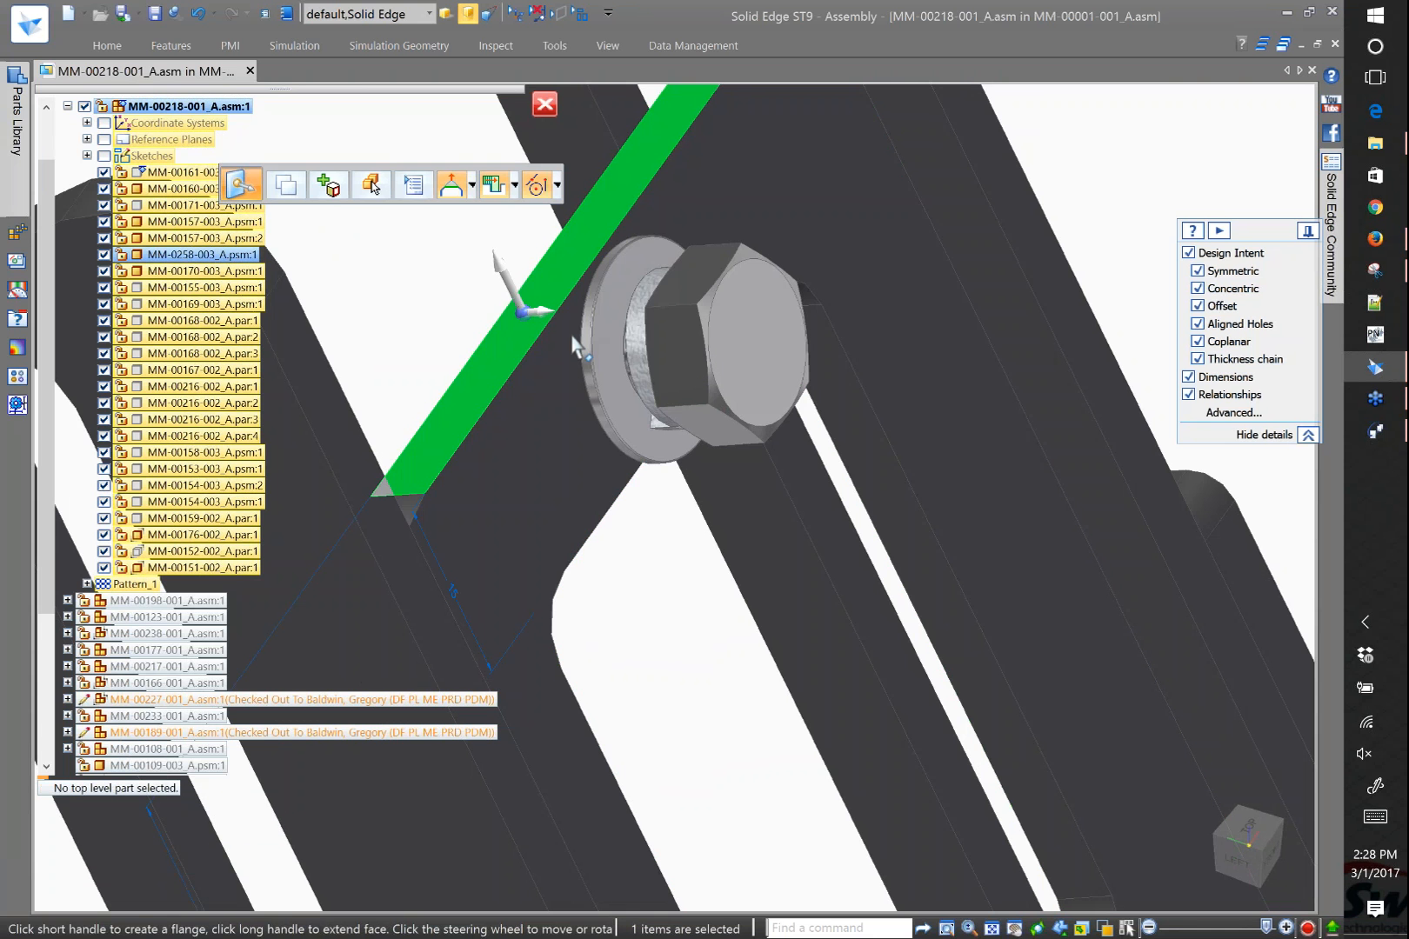
{"action": "middle_click_drag", "start_coordinate": [573, 339], "coordinate": [678, 360]}
{"action": "right_click", "coordinate": [494, 506]}
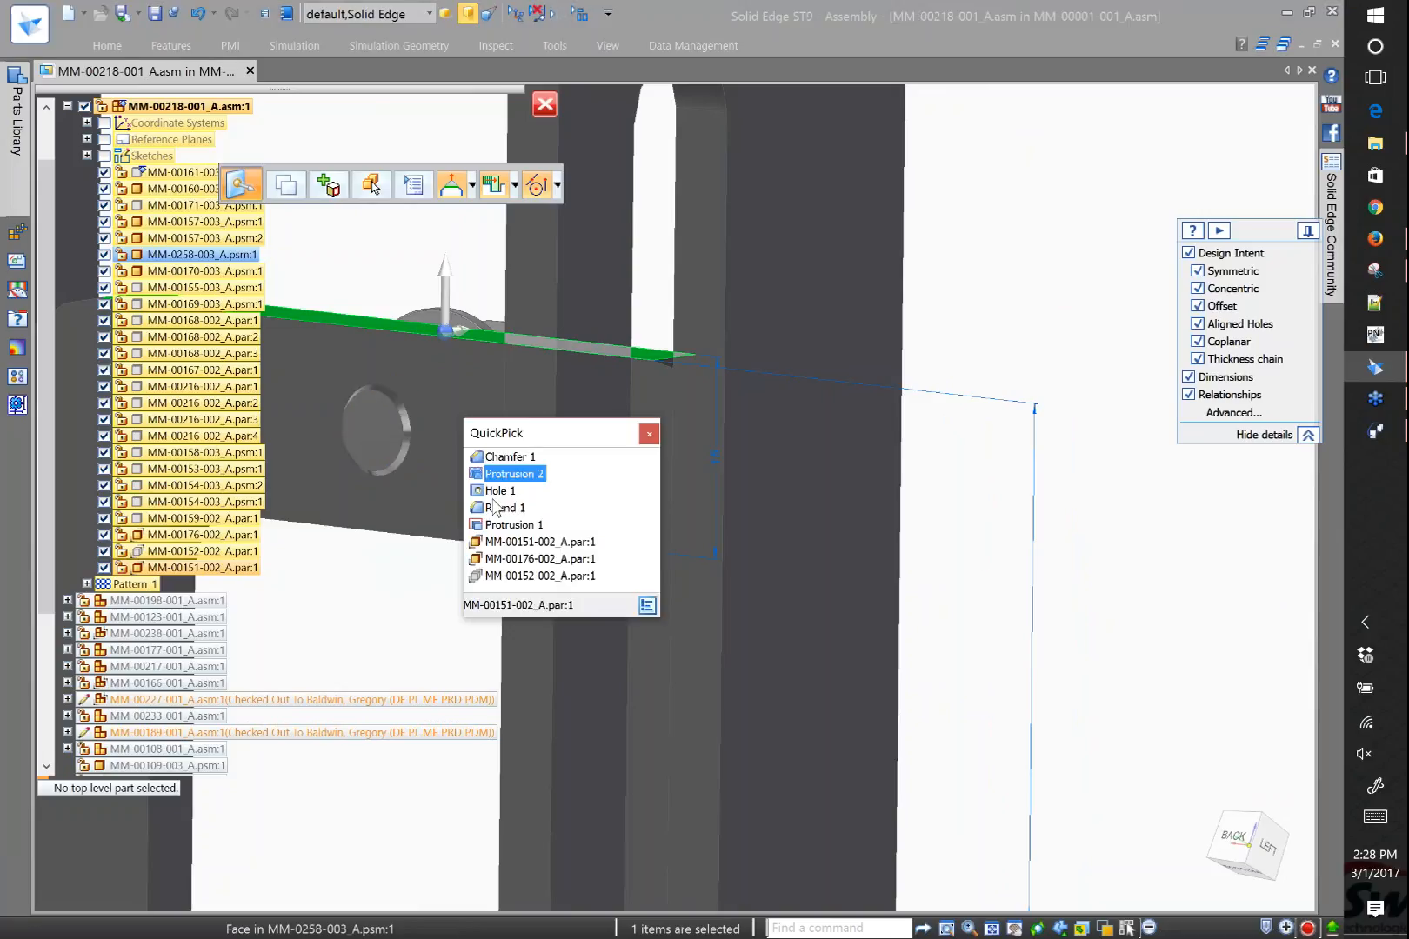
{"action": "left_click", "coordinate": [350, 534]}
{"action": "key", "text": "Escape"}
Hide MM-00151-002_A.par and move the hole and upper edge face of plate MM-0258-003_A.psm together 2 mm upward
{"action": "scroll", "coordinate": [537, 487], "scroll_direction": "down", "scroll_amount": 1}
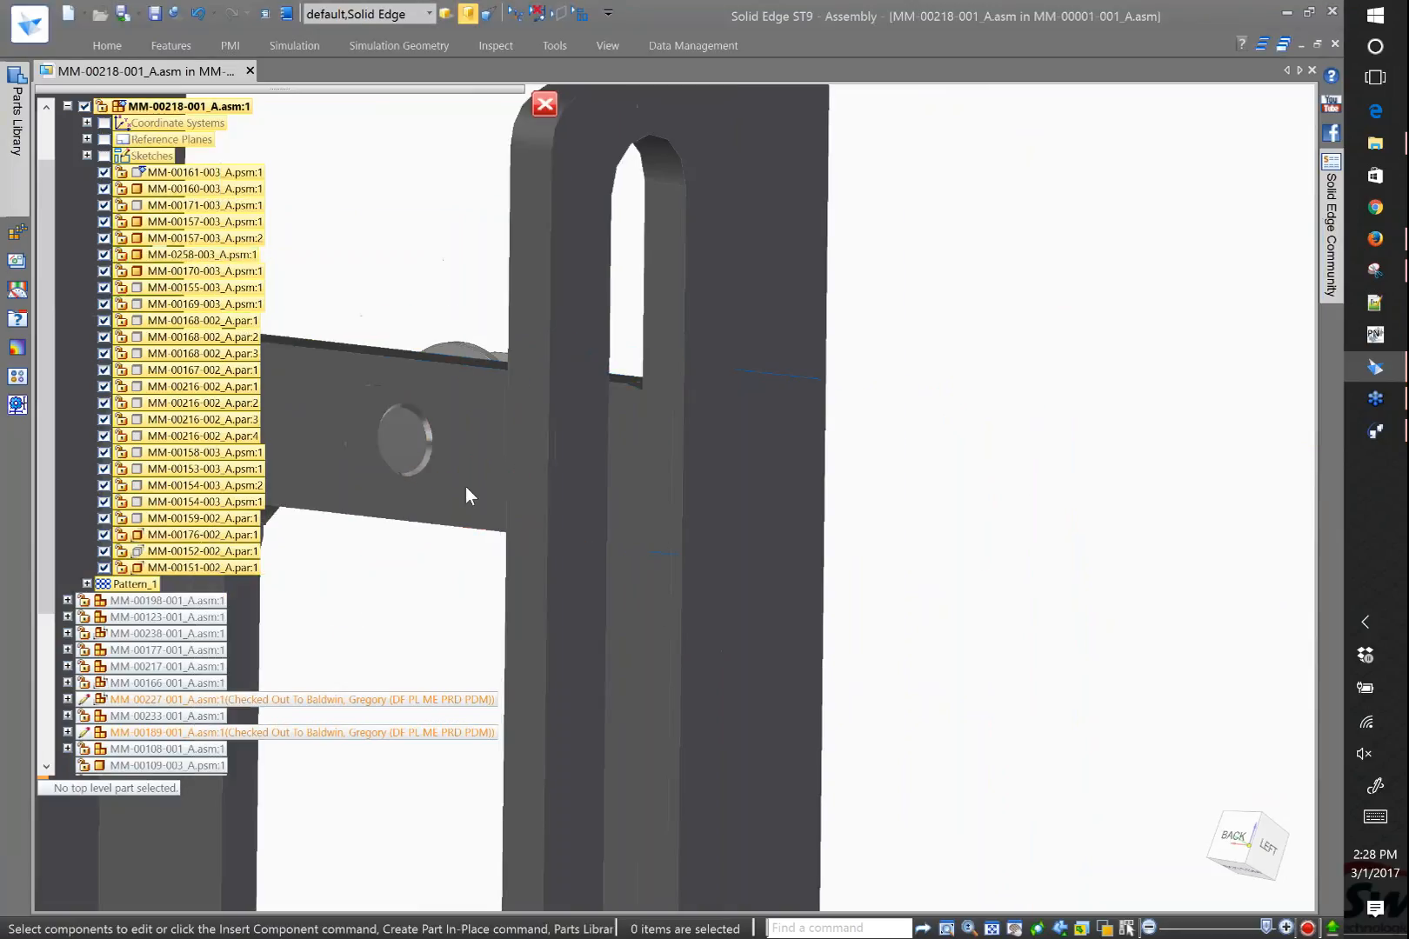
{"action": "scroll", "coordinate": [396, 446], "scroll_direction": "up", "scroll_amount": 2}
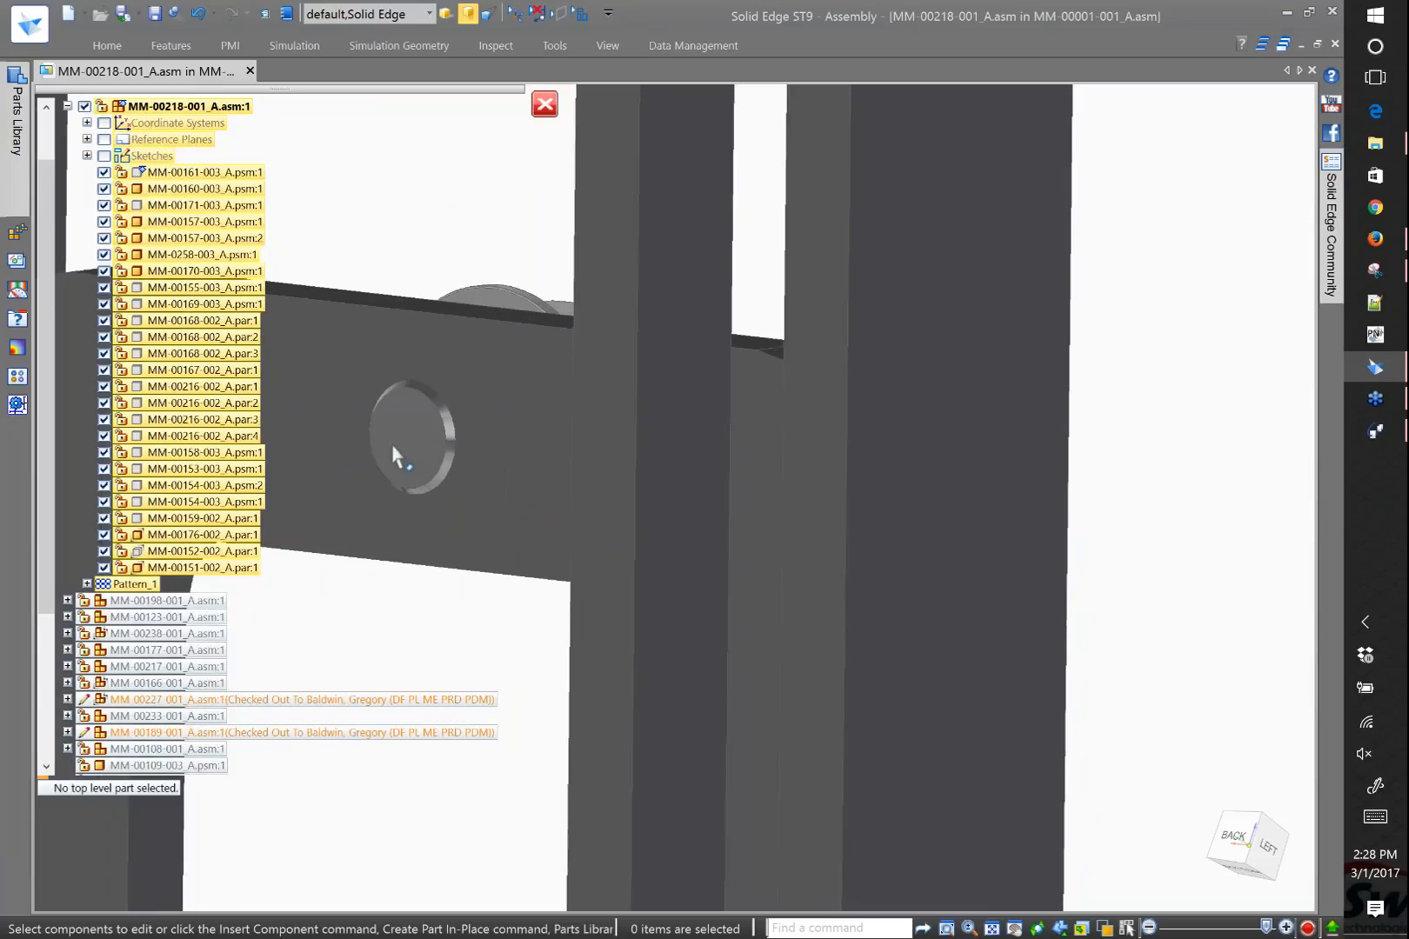
{"action": "left_click", "coordinate": [396, 453]}
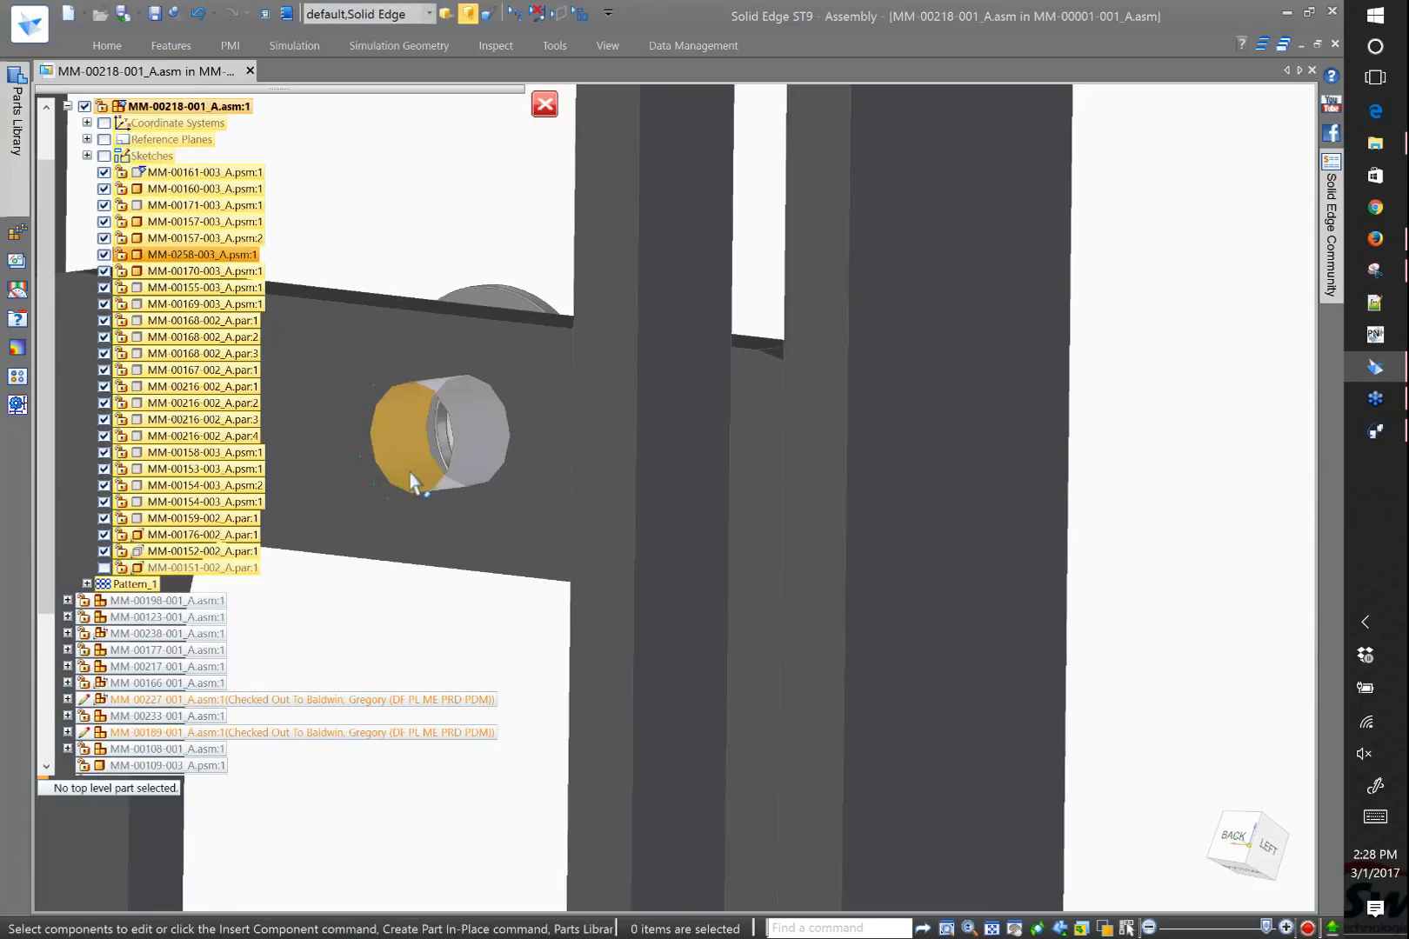
{"action": "left_click", "coordinate": [413, 480]}
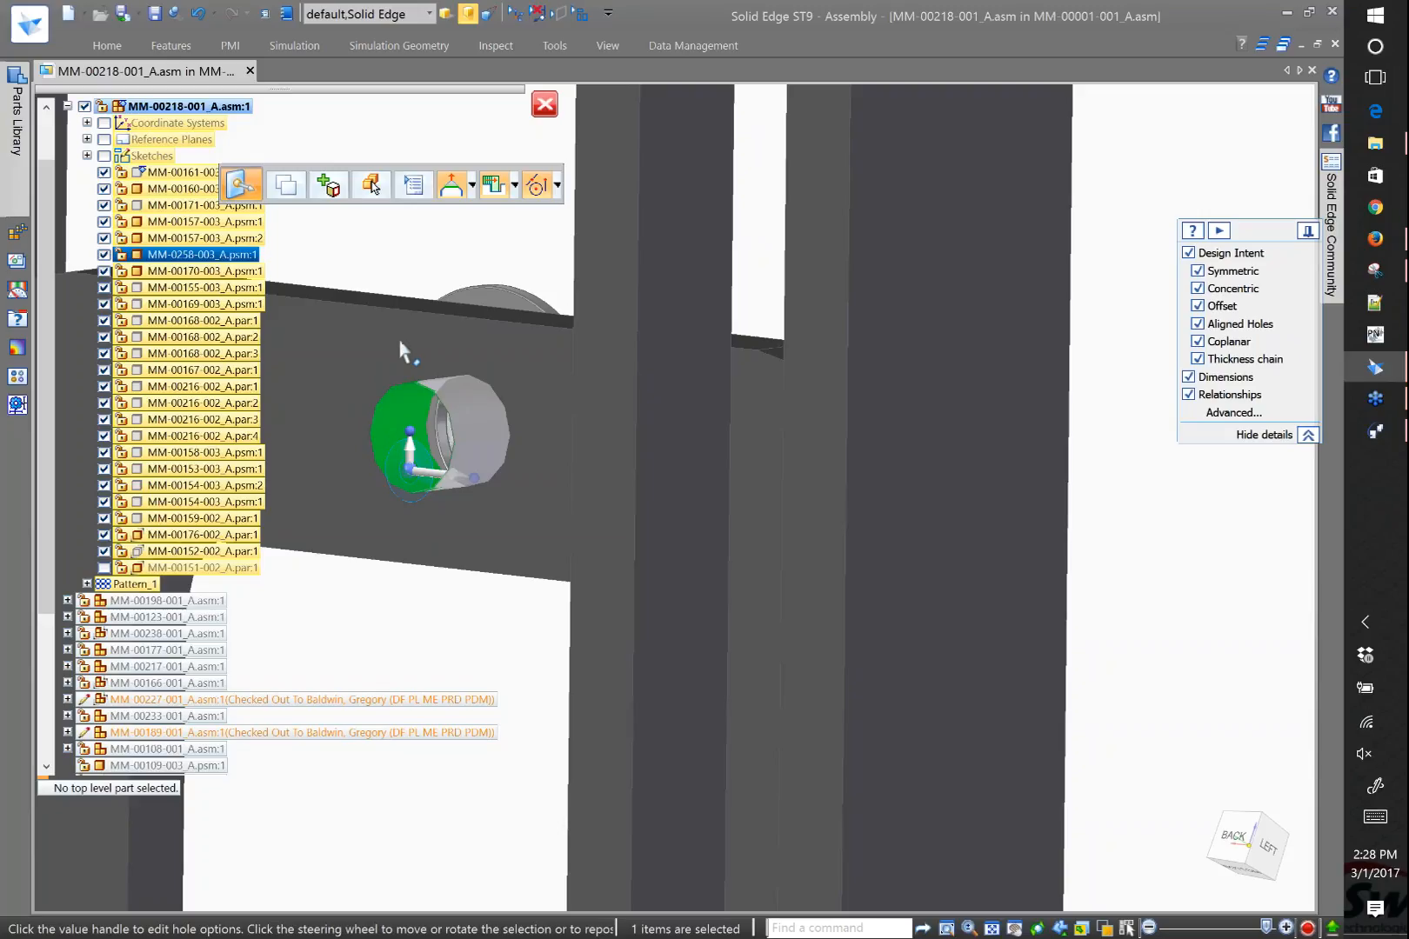
{"action": "left_click", "coordinate": [404, 357], "text": "ctrl"}
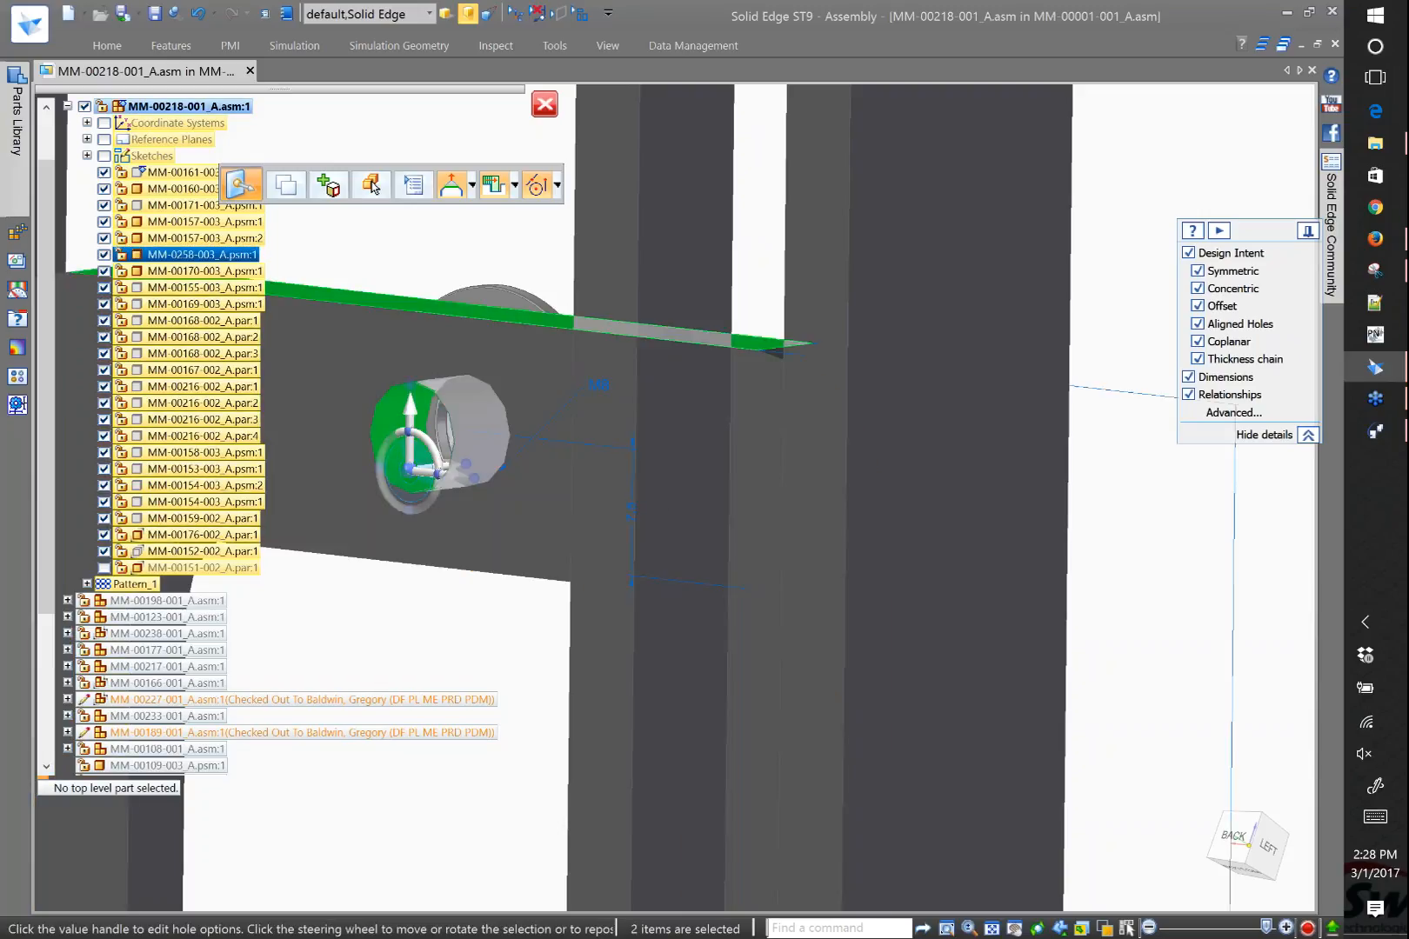
{"action": "left_click", "coordinate": [410, 471]}
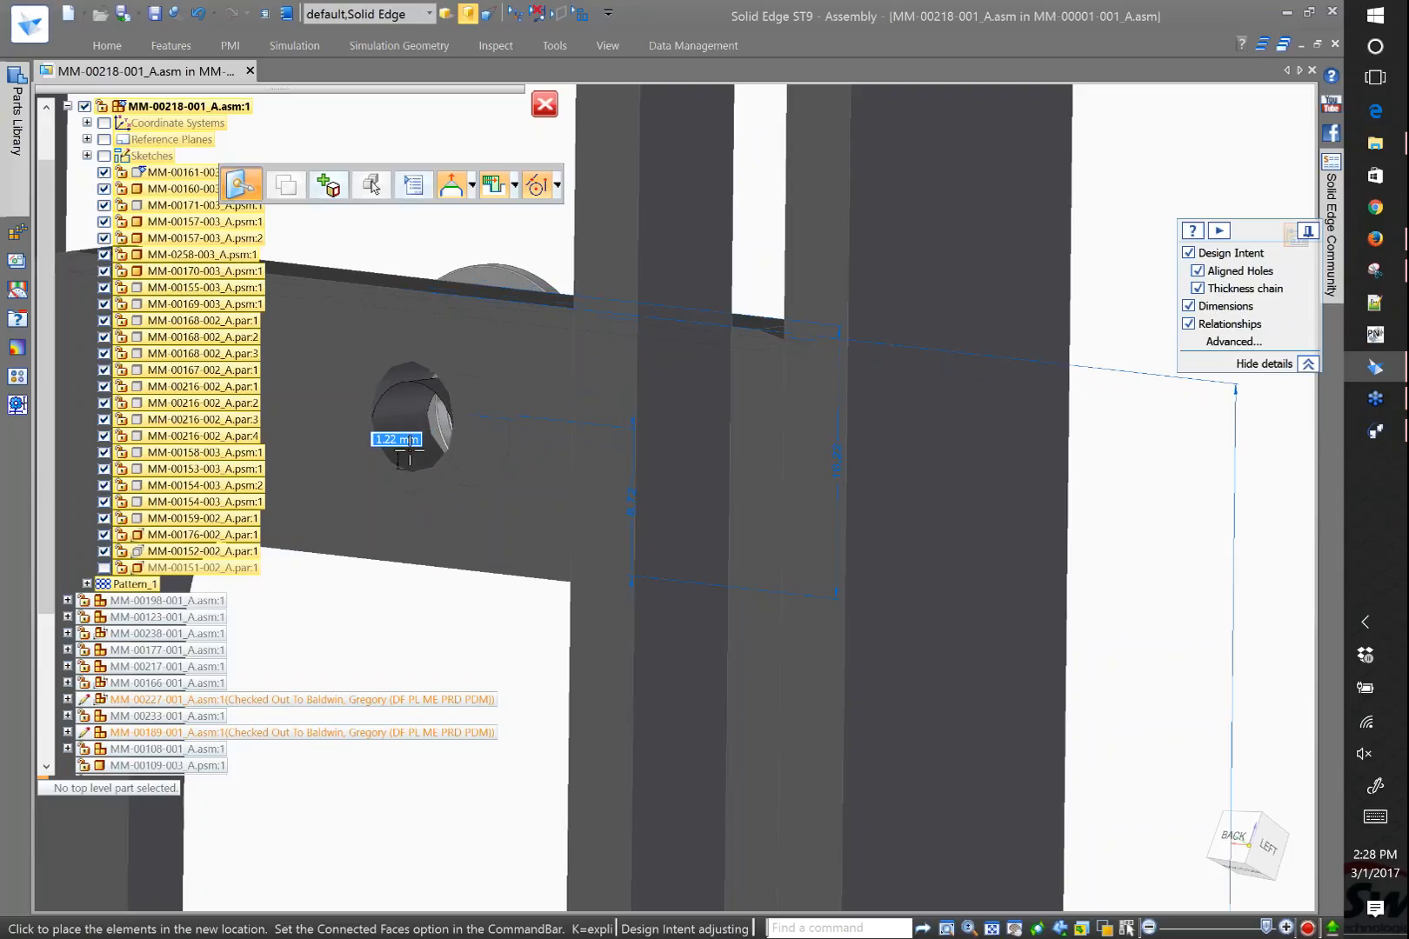
{"action": "type", "text": "2"}
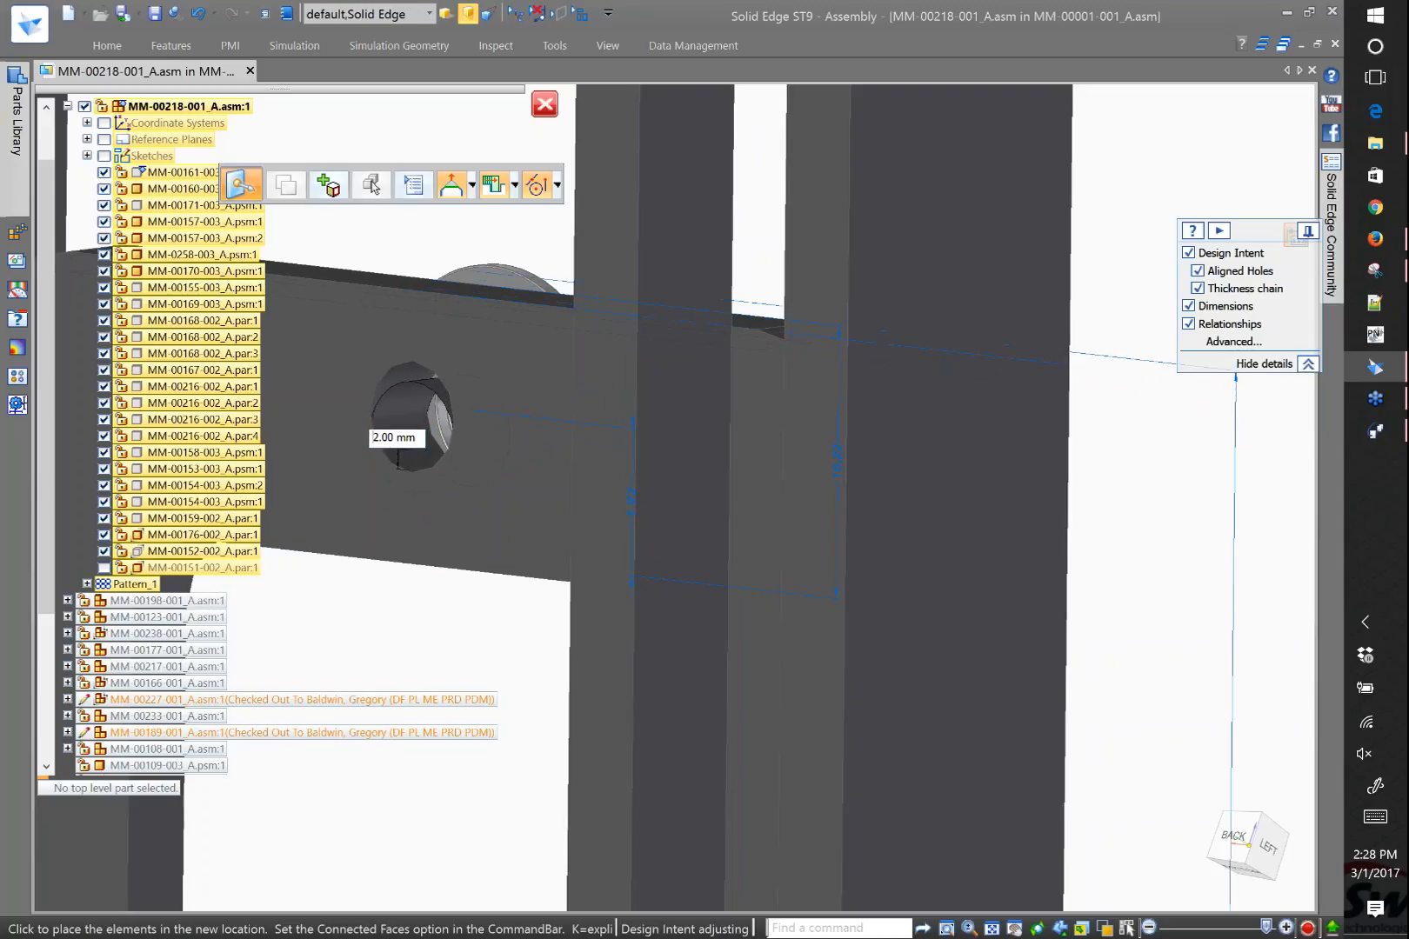
{"action": "key", "text": "Return"}
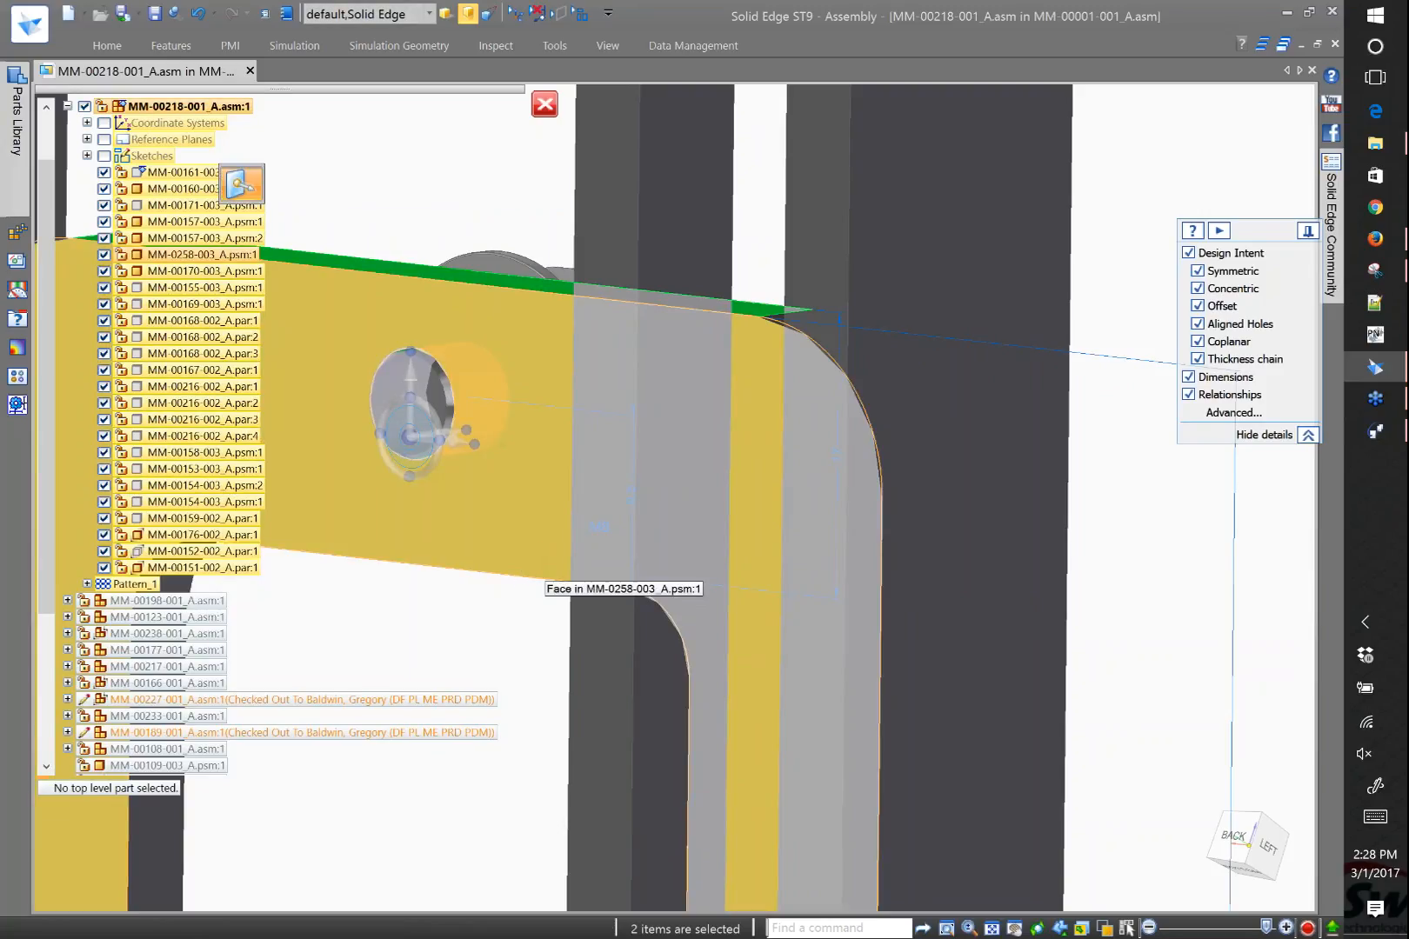
{"action": "key", "text": "Escape"}
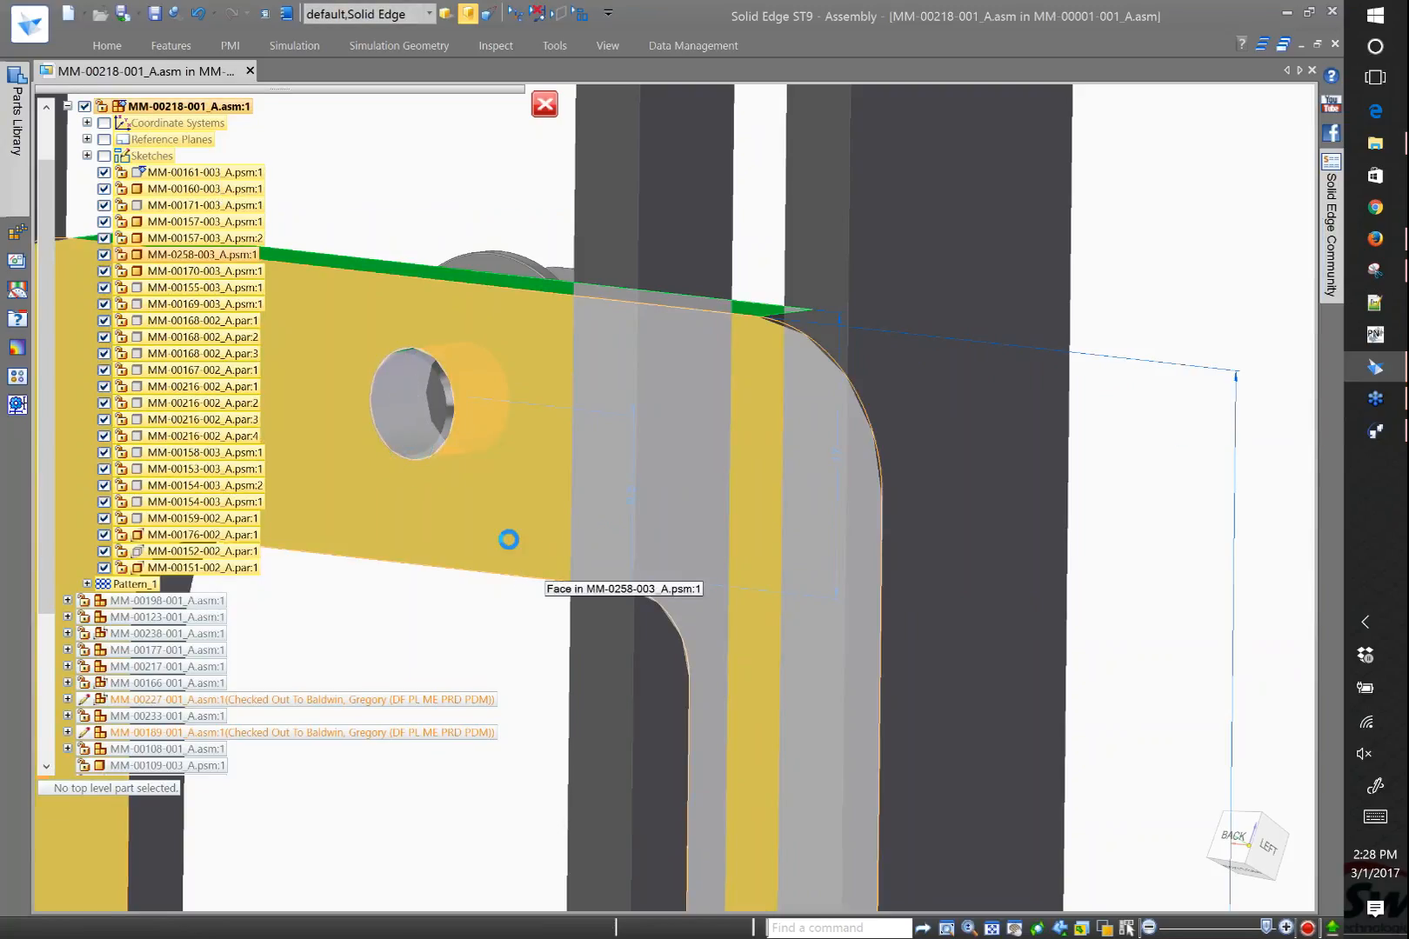
Move the plate's selected hole and upper edge face another 8 mm upward along the frame
{"action": "scroll", "coordinate": [485, 414], "scroll_direction": "down", "scroll_amount": 1}
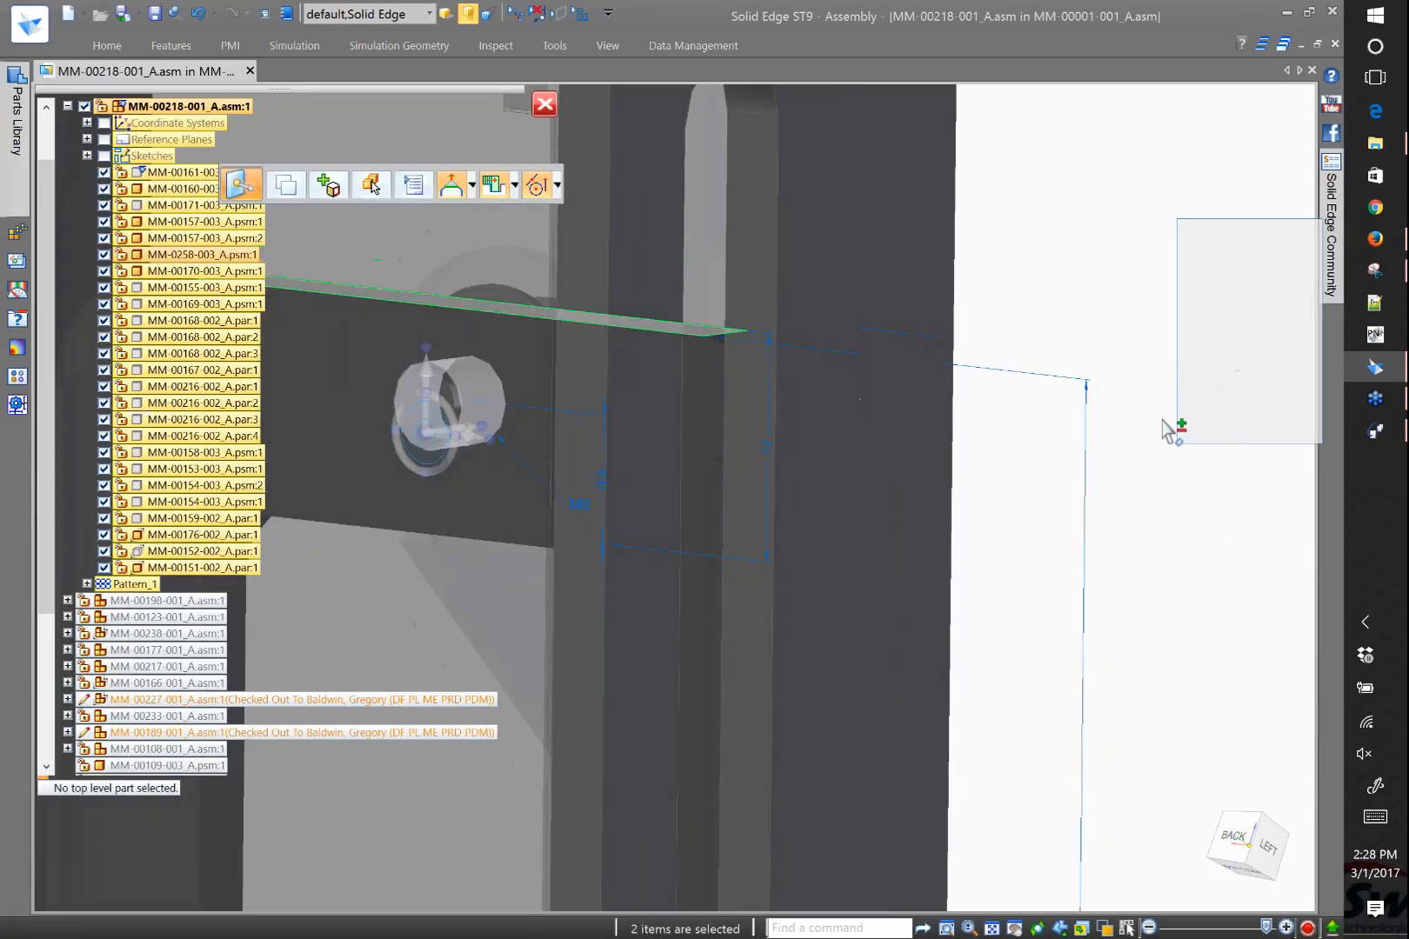
{"action": "scroll", "coordinate": [1041, 489], "scroll_direction": "down", "scroll_amount": 2}
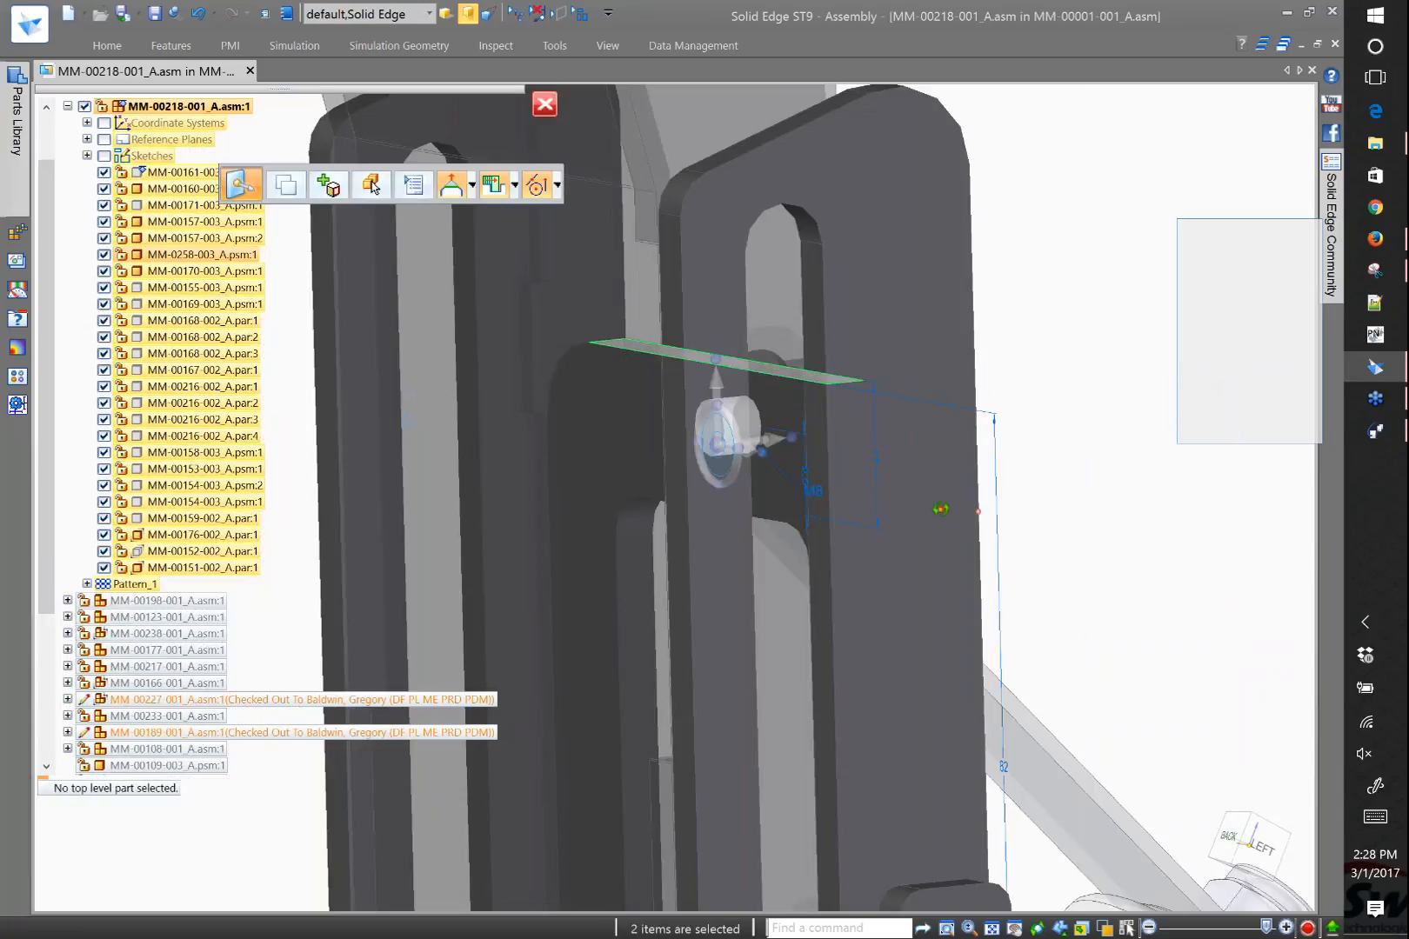
{"action": "middle_click_drag", "start_coordinate": [940, 509], "coordinate": [928, 504]}
{"action": "scroll", "coordinate": [658, 355], "scroll_direction": "down", "scroll_amount": 3}
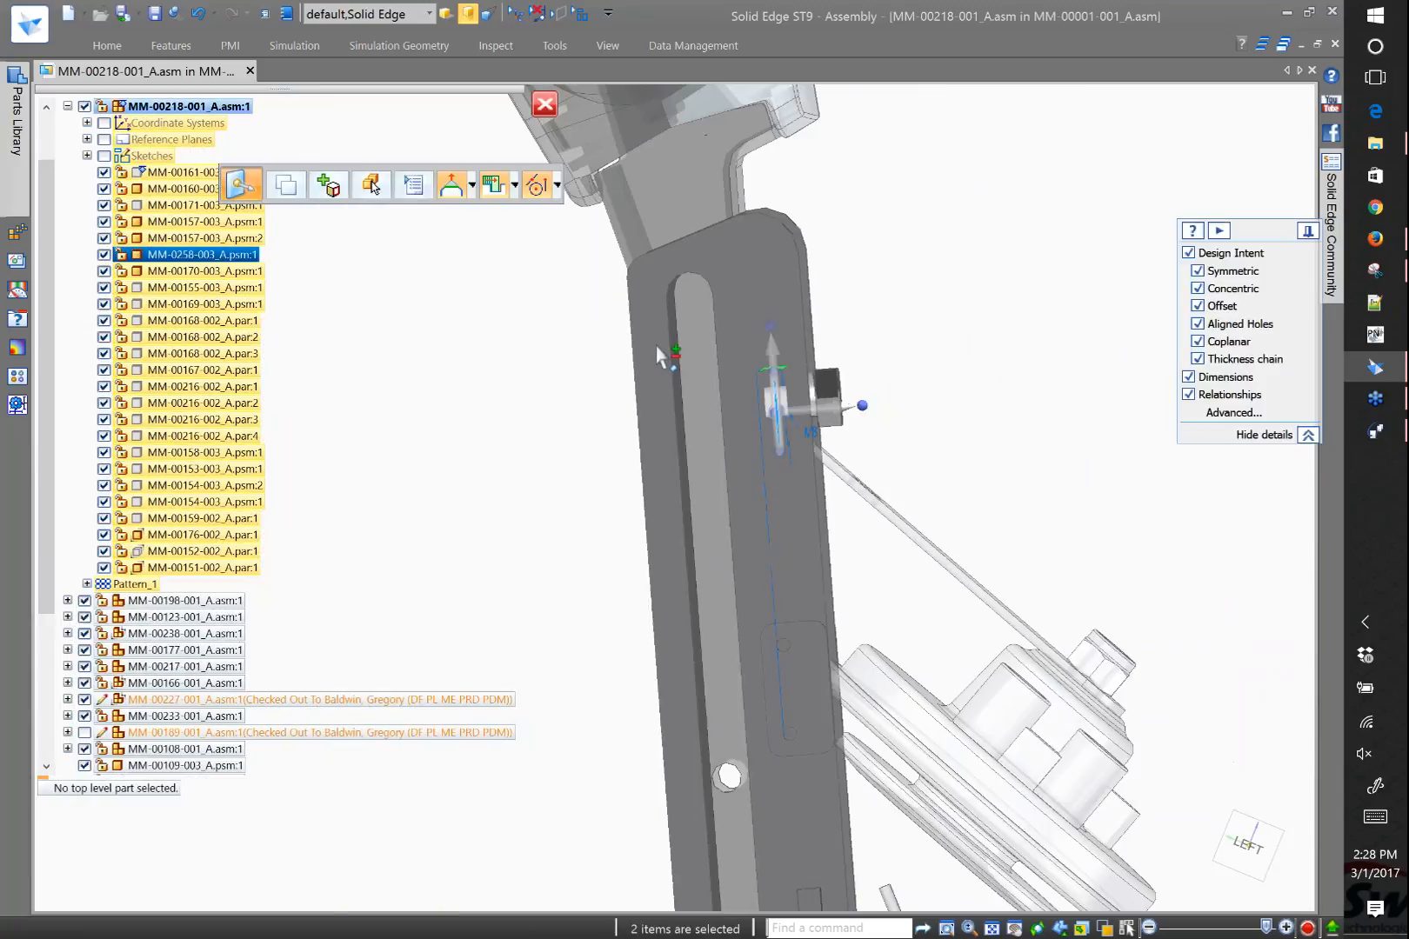
{"action": "scroll", "coordinate": [658, 355], "scroll_direction": "down", "scroll_amount": 1}
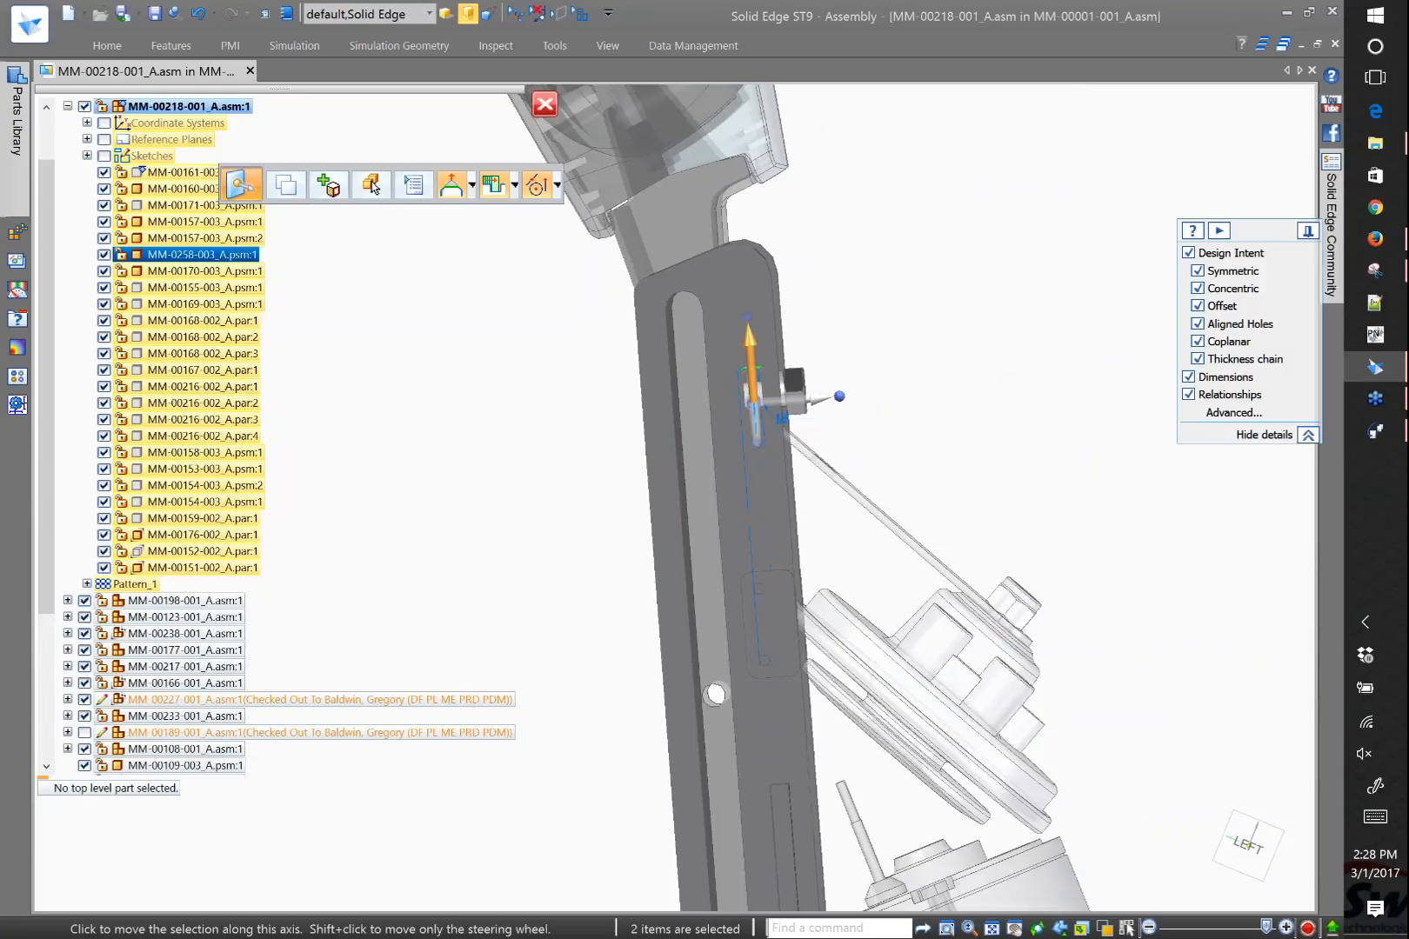
{"action": "left_click", "coordinate": [754, 397]}
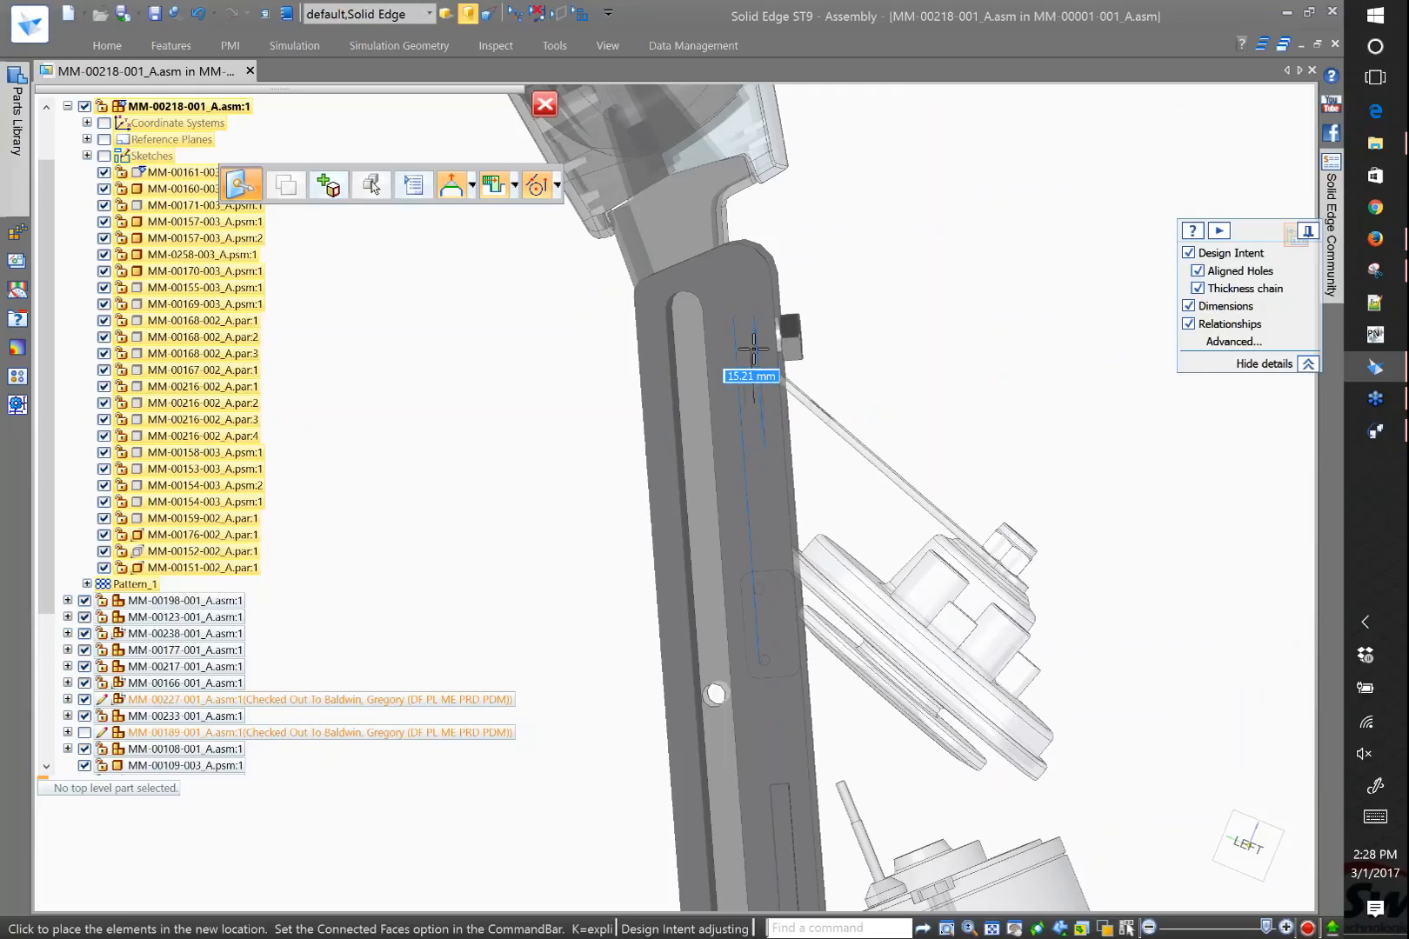
{"action": "type", "text": "8"}
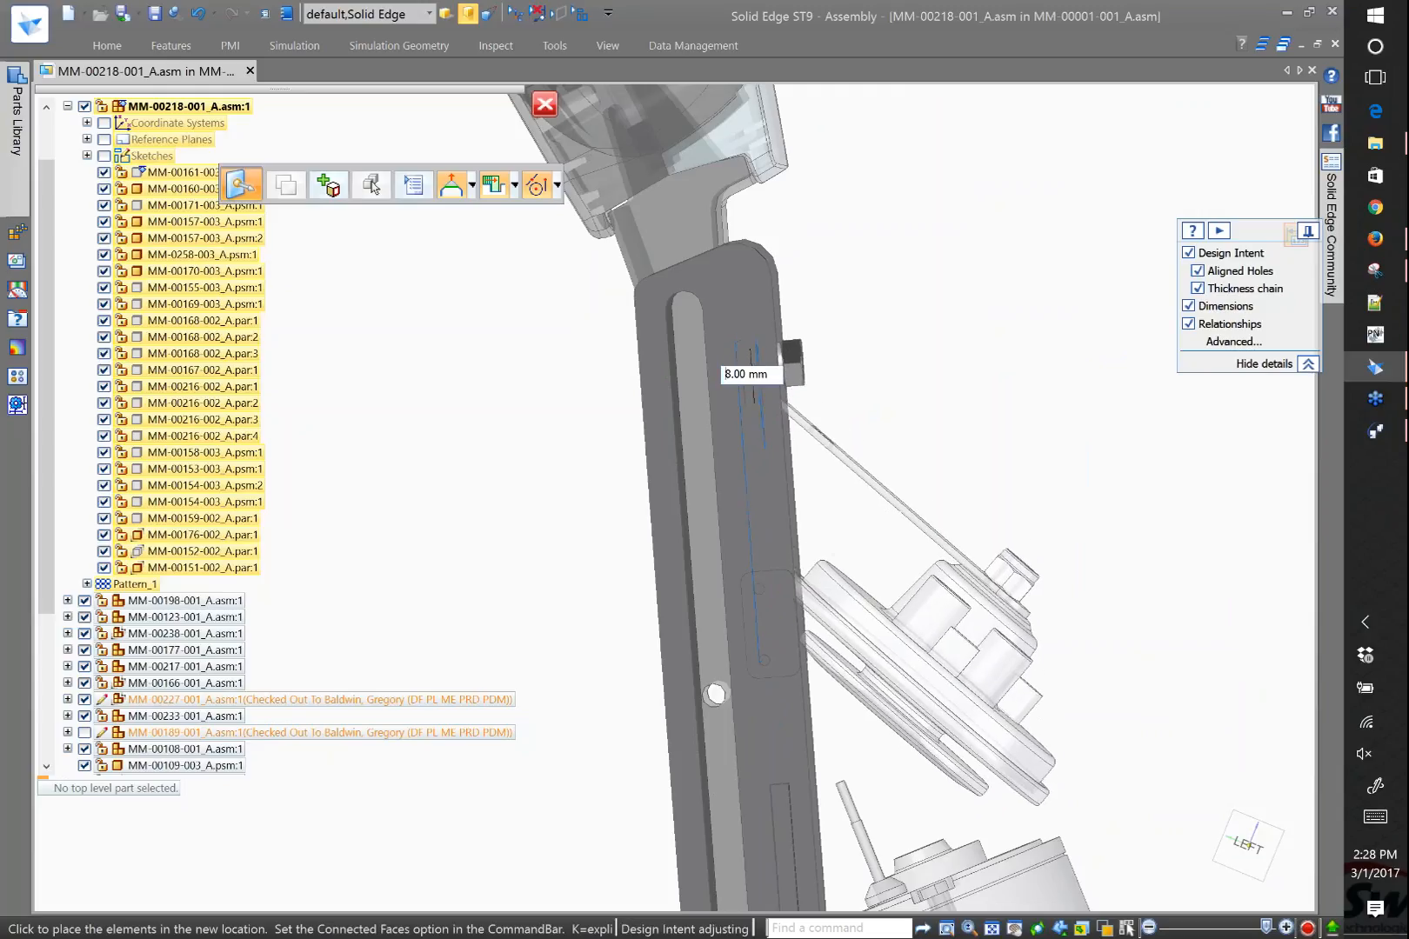
{"action": "key", "text": "Return"}
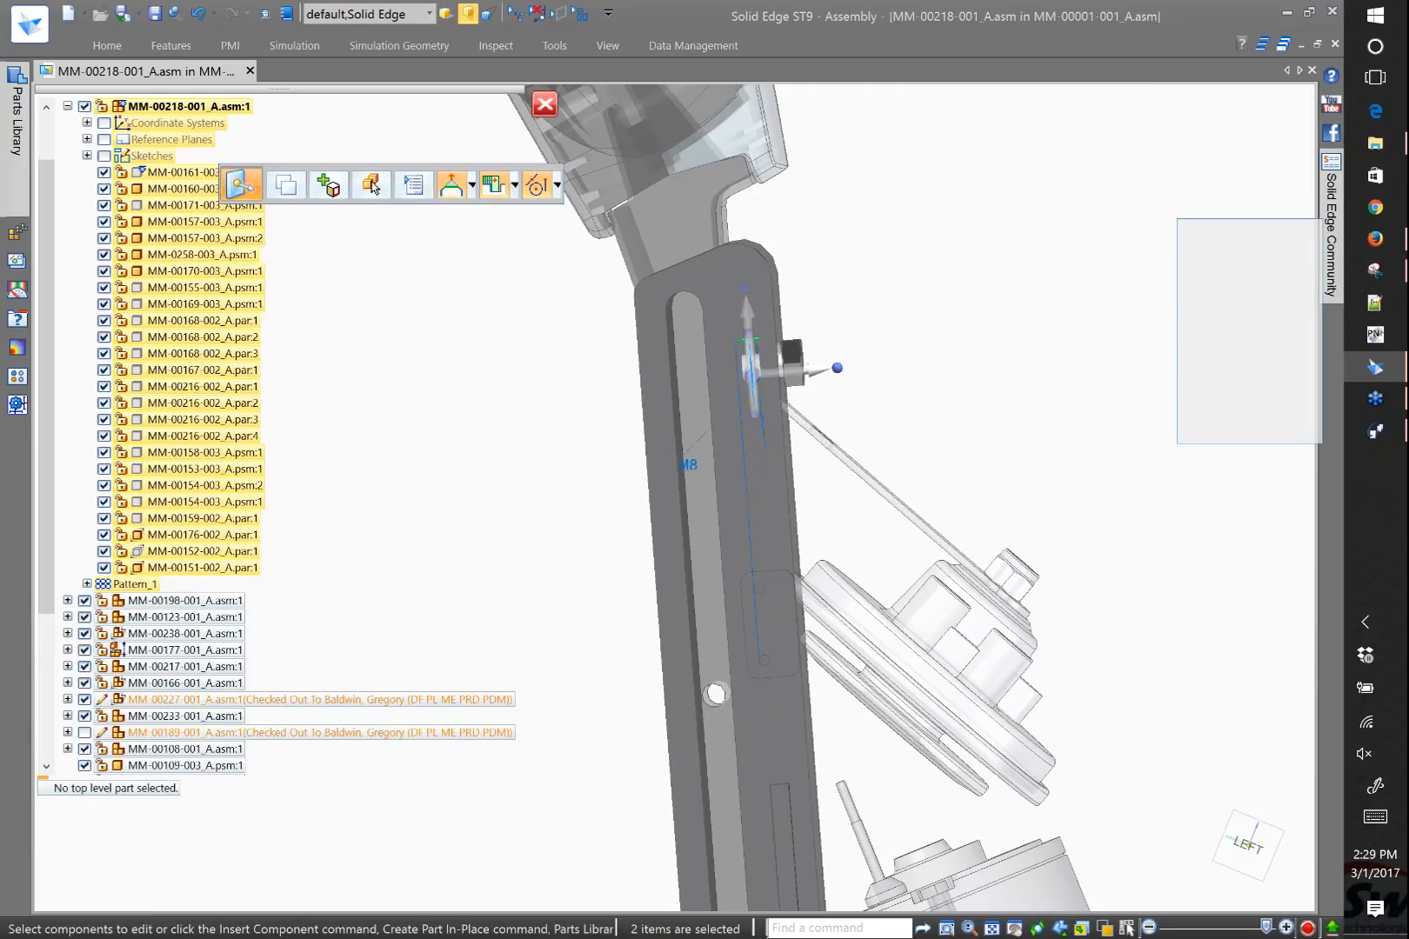
Finish in-place editing of subassembly MM-00218-001_A.asm, return to MM-00001-001_A.asm, and inspect the repositioned bracket and horn
{"action": "left_click", "coordinate": [553, 111]}
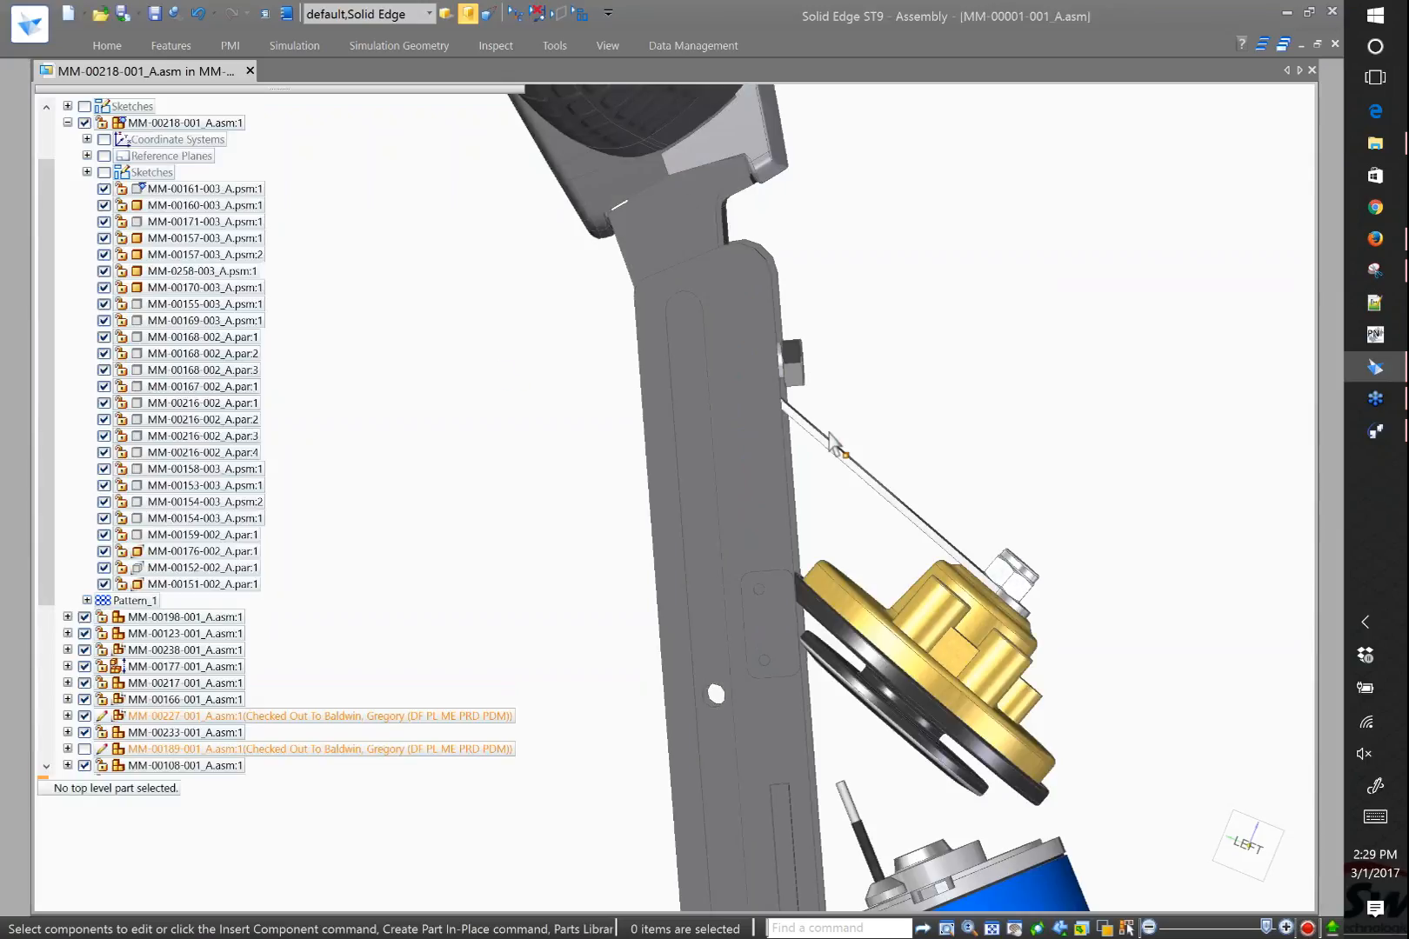
{"action": "scroll", "coordinate": [767, 429], "scroll_direction": "down", "scroll_amount": 2}
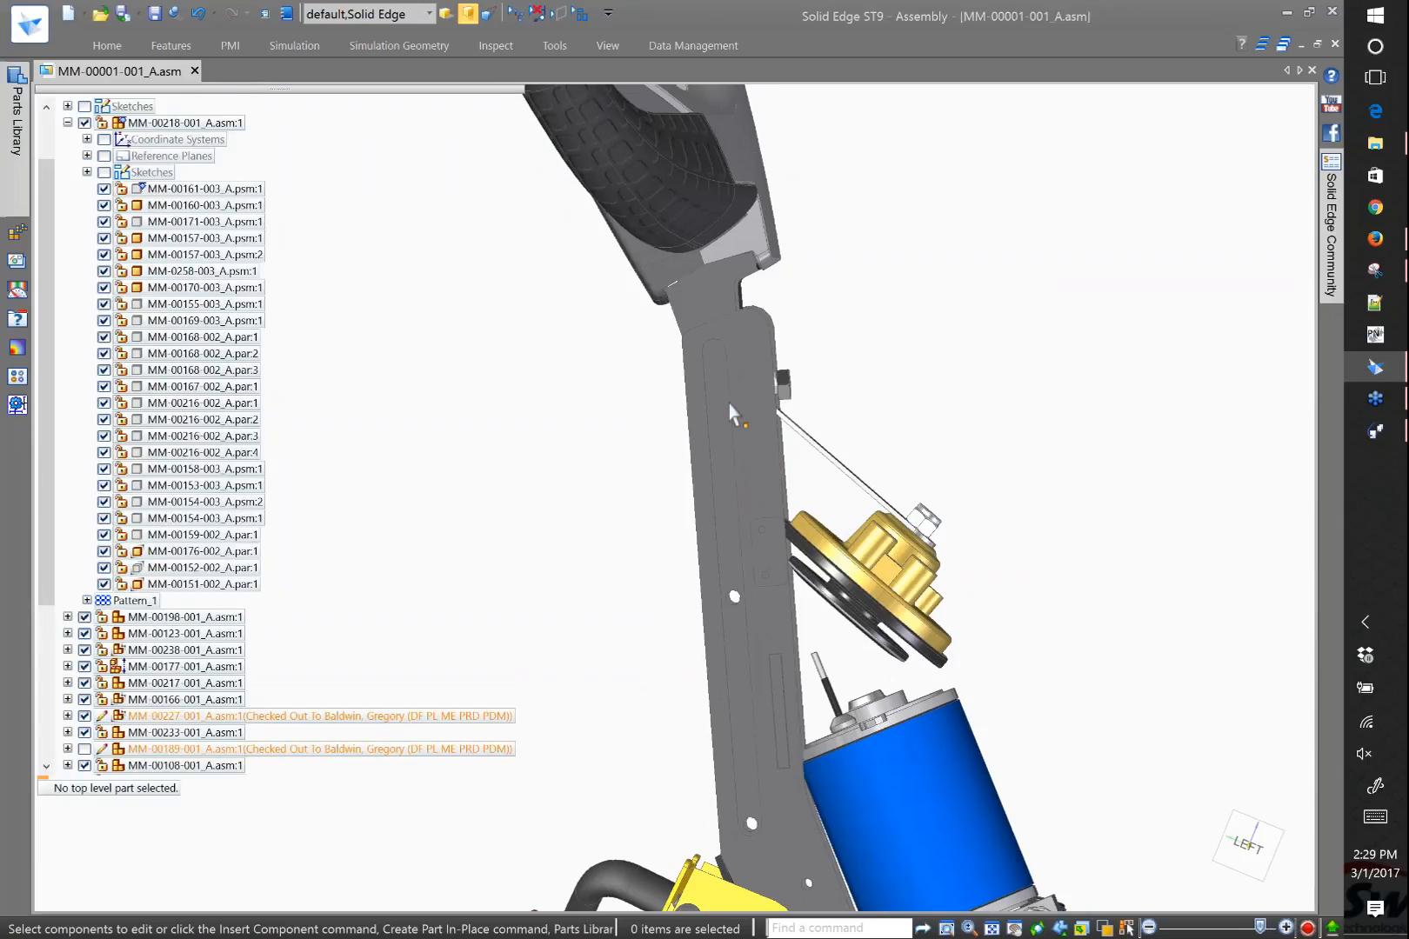
{"action": "middle_click_drag", "start_coordinate": [731, 413], "coordinate": [622, 348]}
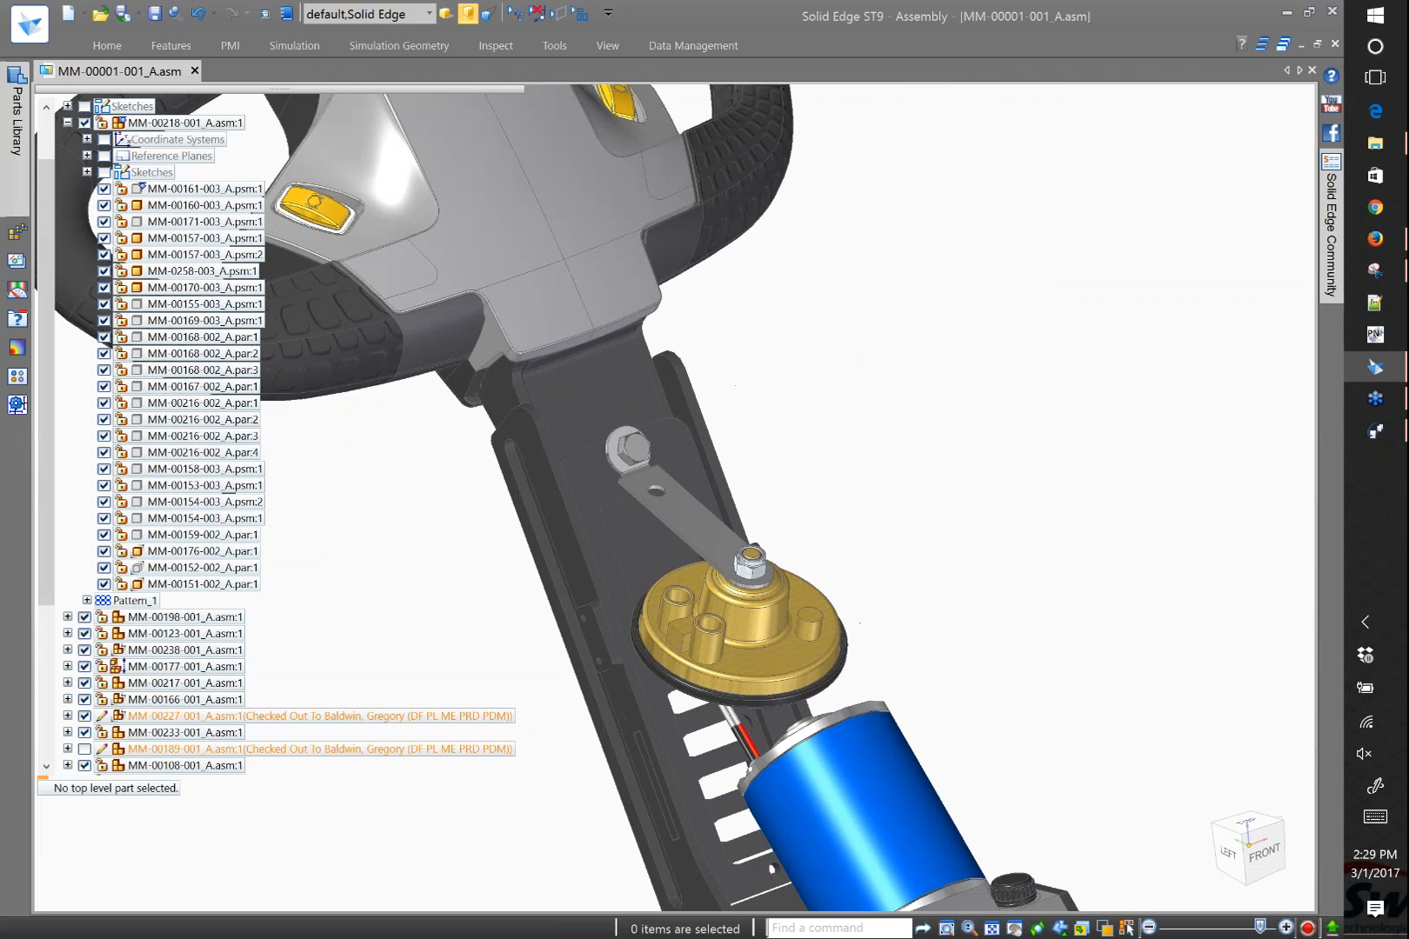
Show cowling subassembly MM-00189-001_A.asm and collapse the expanded subassemblies MM-00218-001_A.asm and MM-00150-001_A.asm:2 in the assembly tree
{"action": "scroll", "coordinate": [730, 374], "scroll_direction": "down", "scroll_amount": 5}
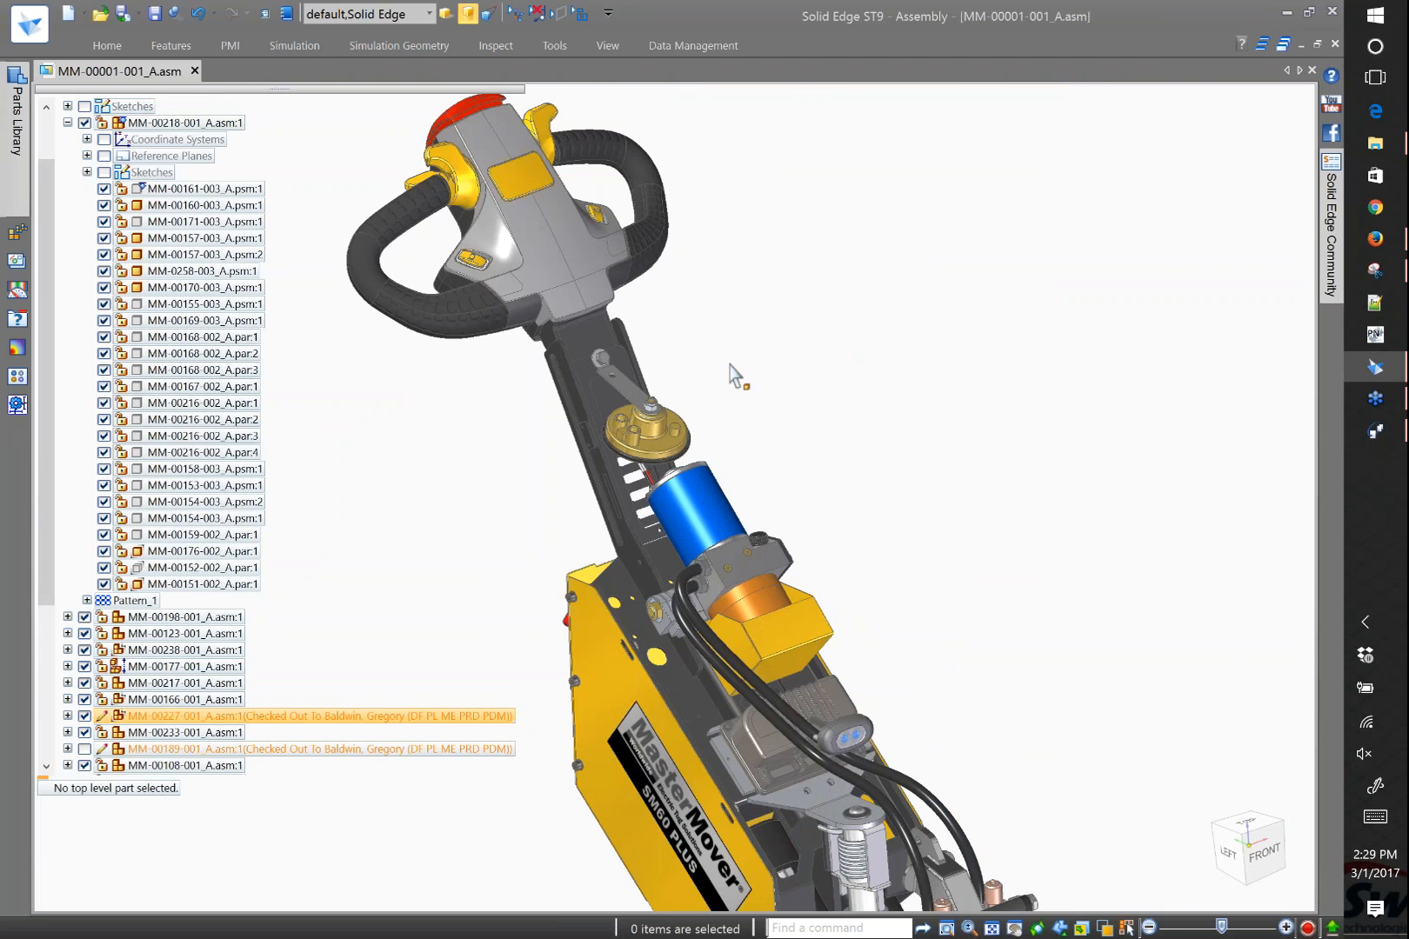
{"action": "left_click", "coordinate": [67, 122]}
{"action": "scroll", "coordinate": [657, 317], "scroll_direction": "down", "scroll_amount": 3}
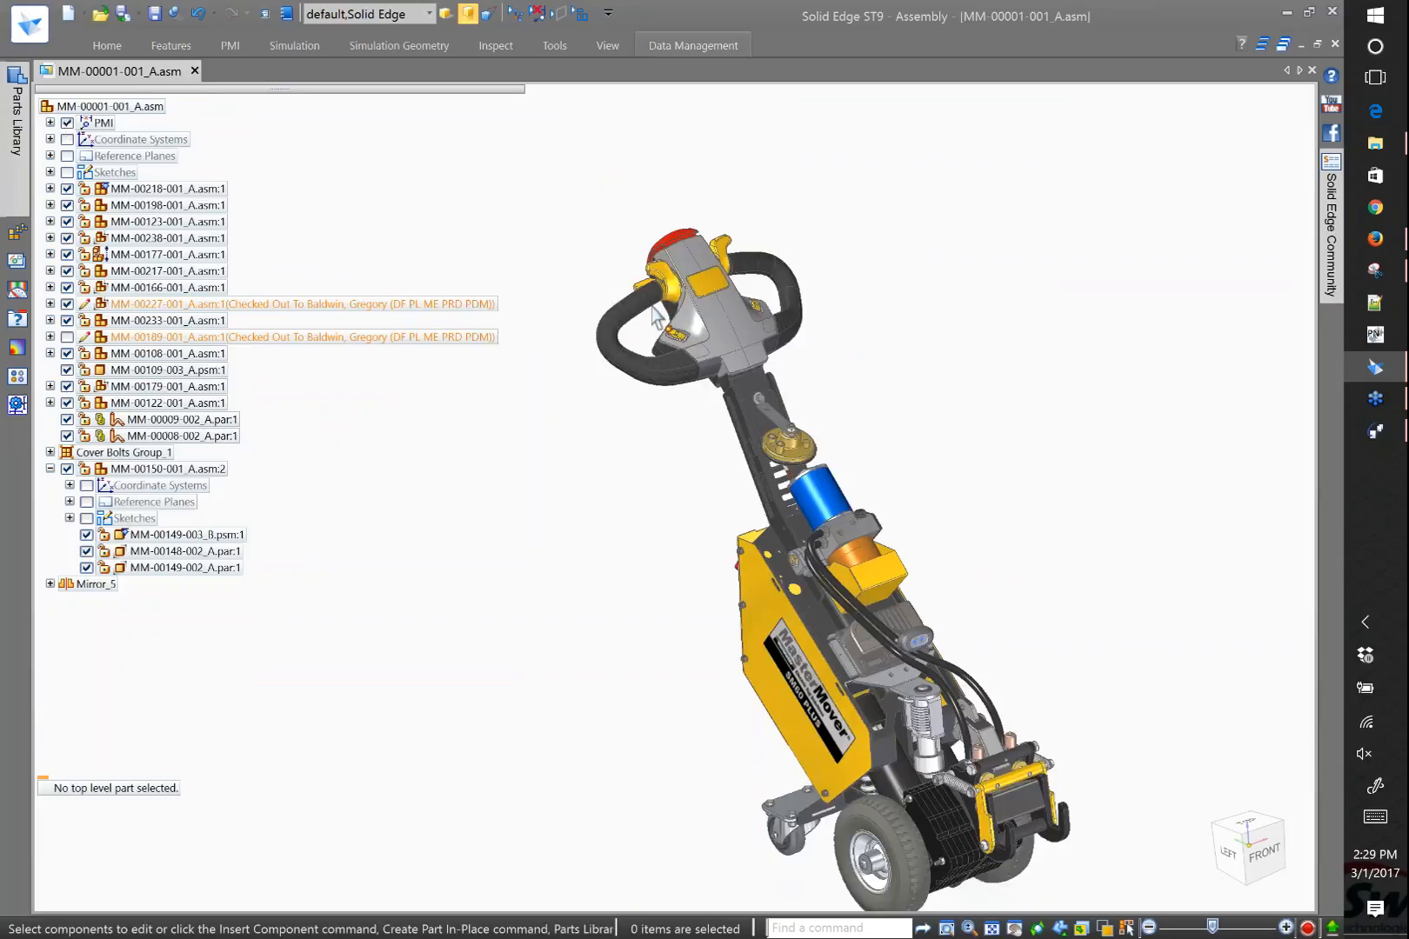
{"action": "left_click", "coordinate": [67, 336]}
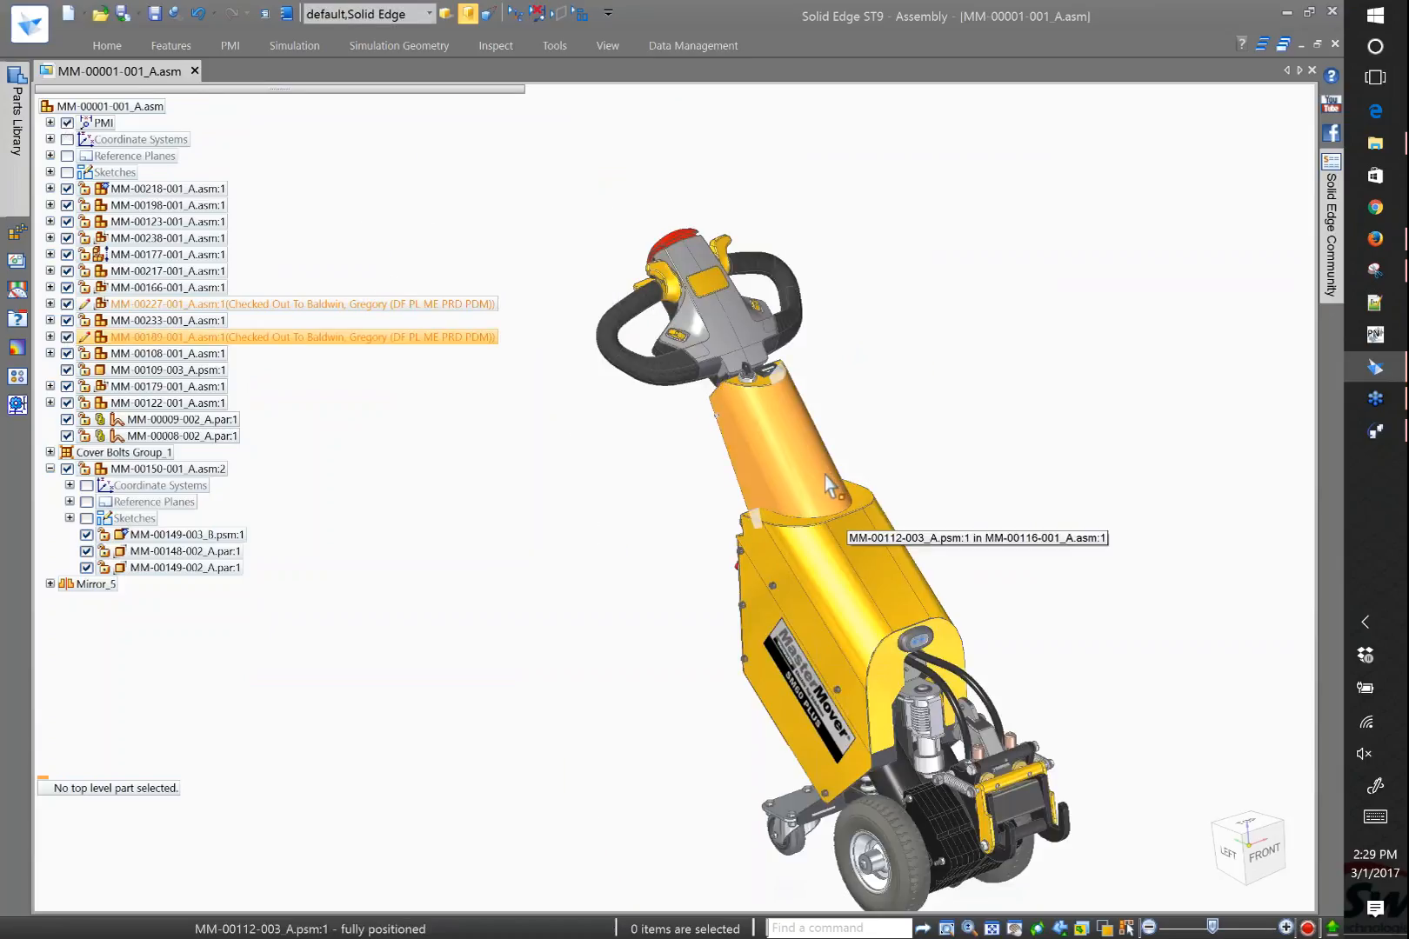
{"action": "left_click", "coordinate": [783, 444]}
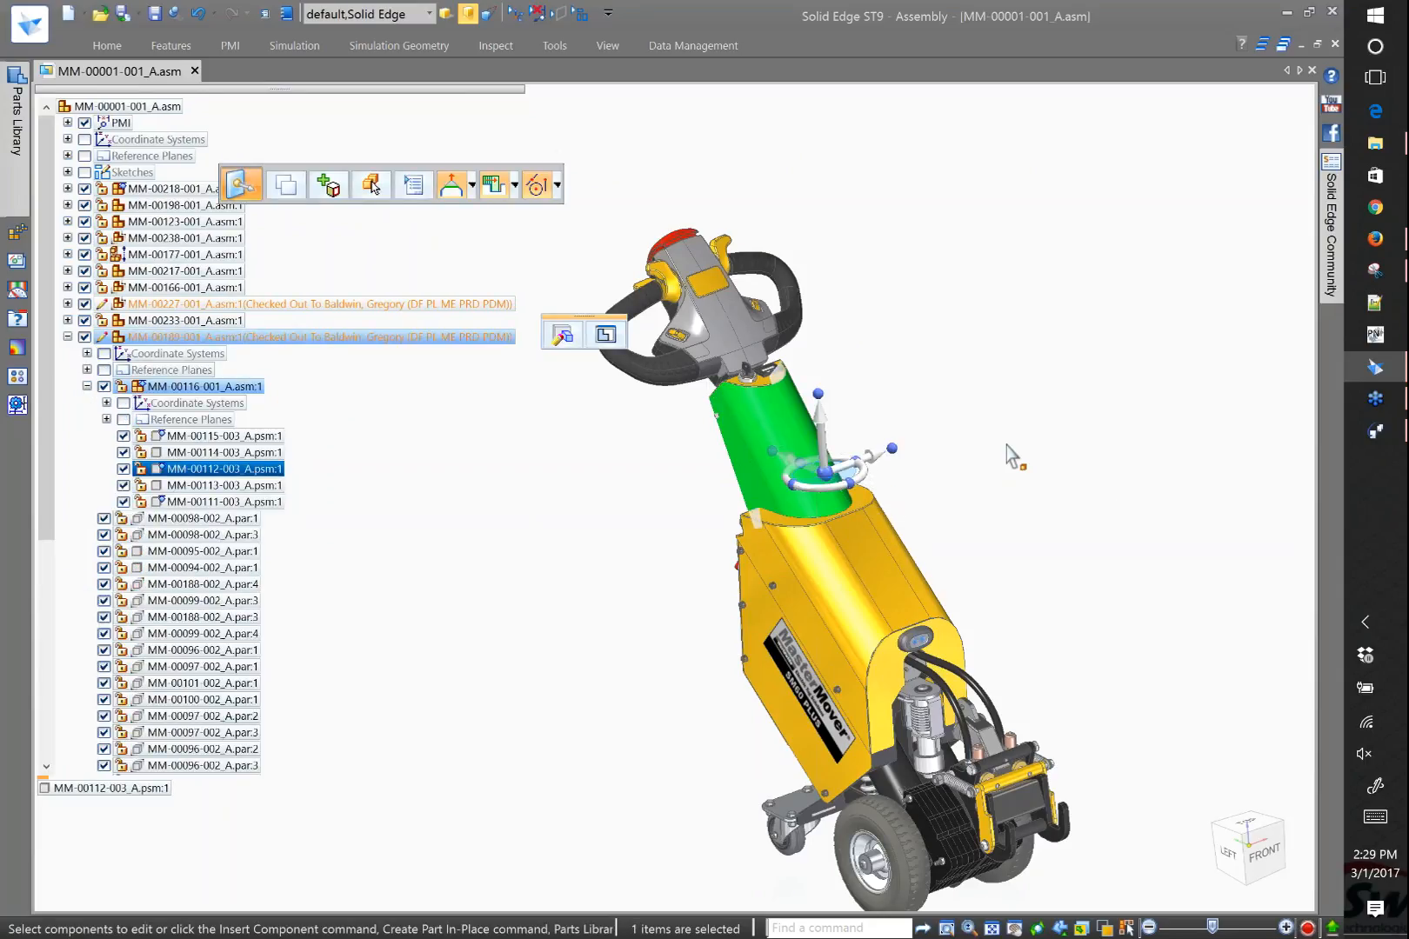
{"action": "left_click", "coordinate": [1012, 443]}
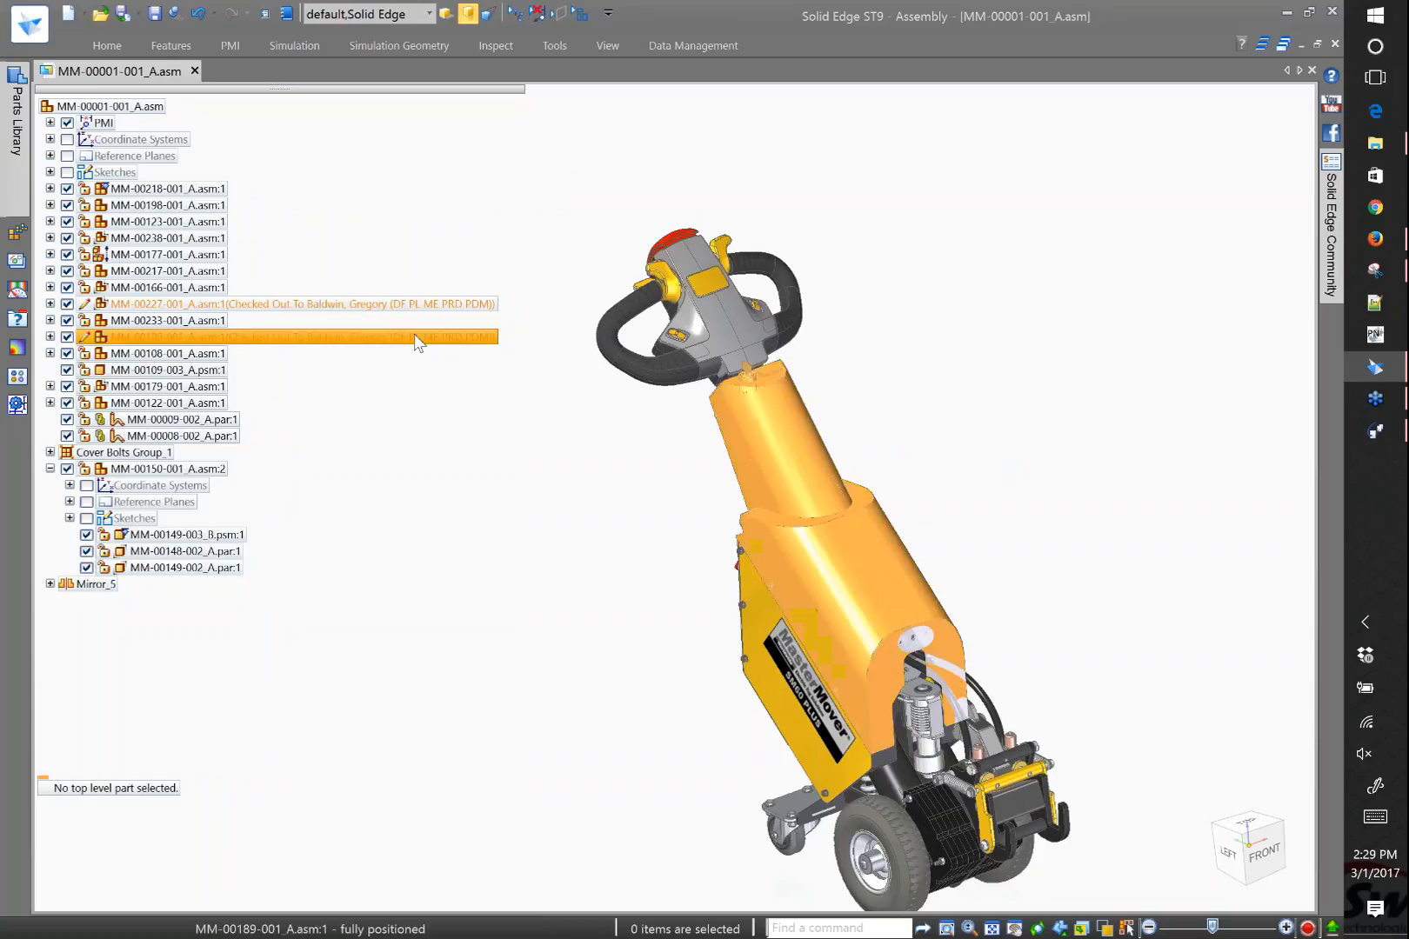
{"action": "mouse_move", "coordinate": [417, 341]}
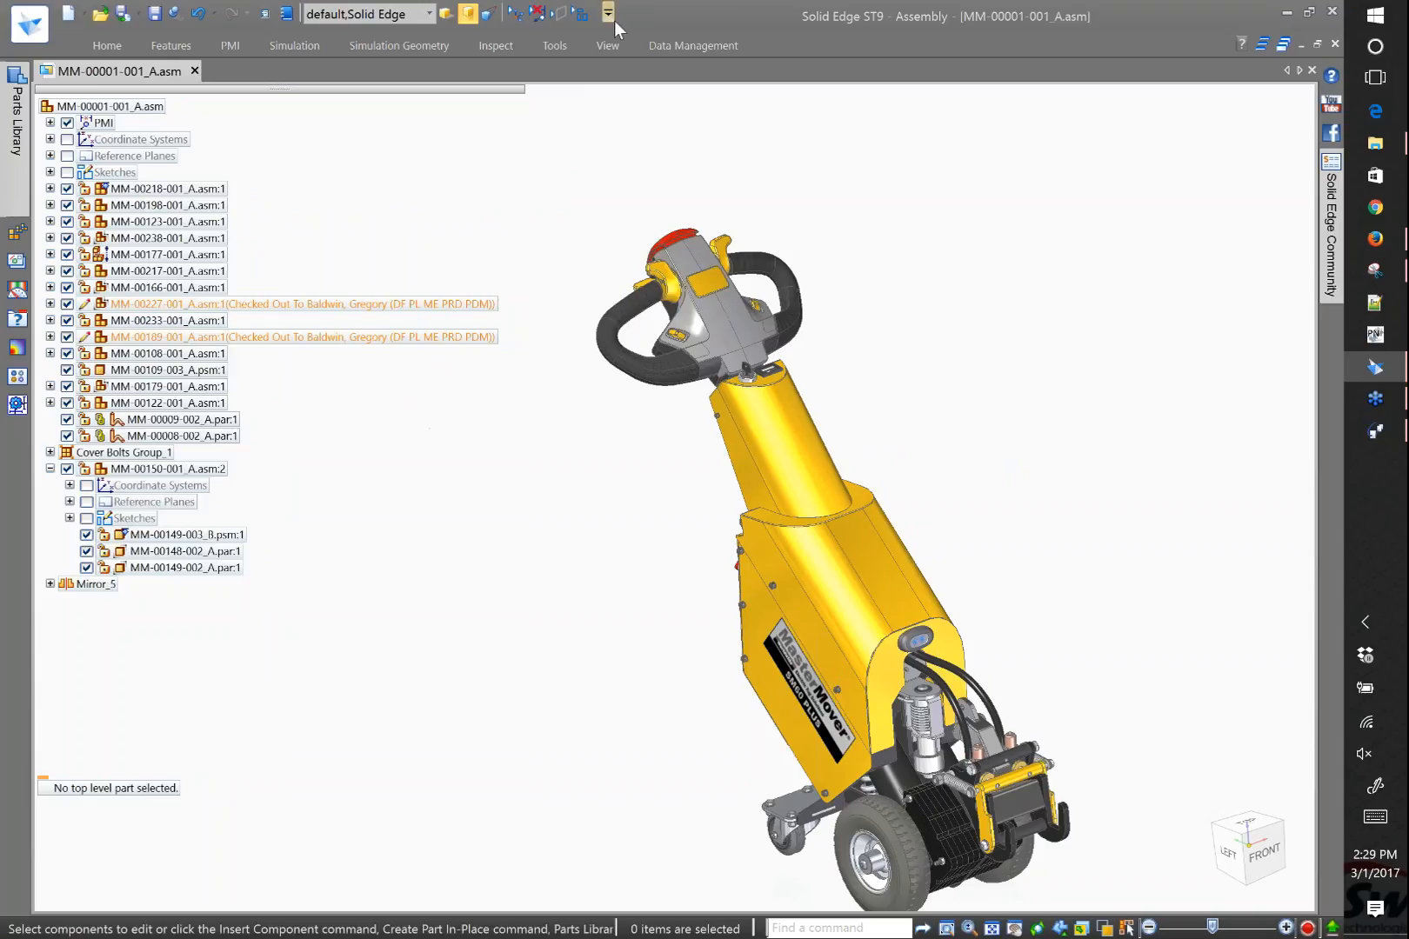
{"action": "left_click", "coordinate": [699, 45]}
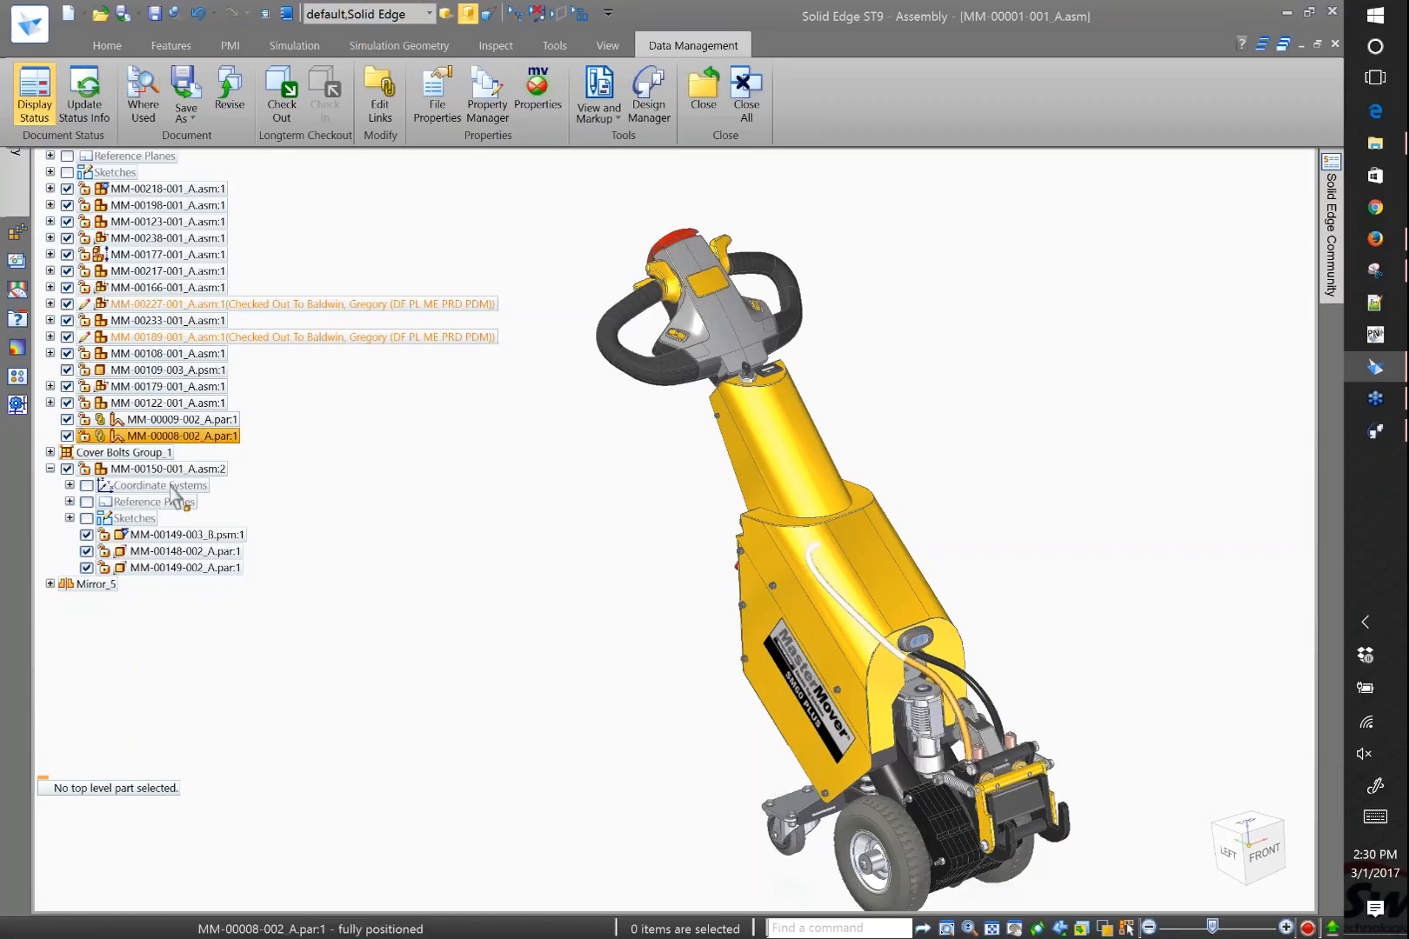
{"action": "left_click", "coordinate": [50, 468]}
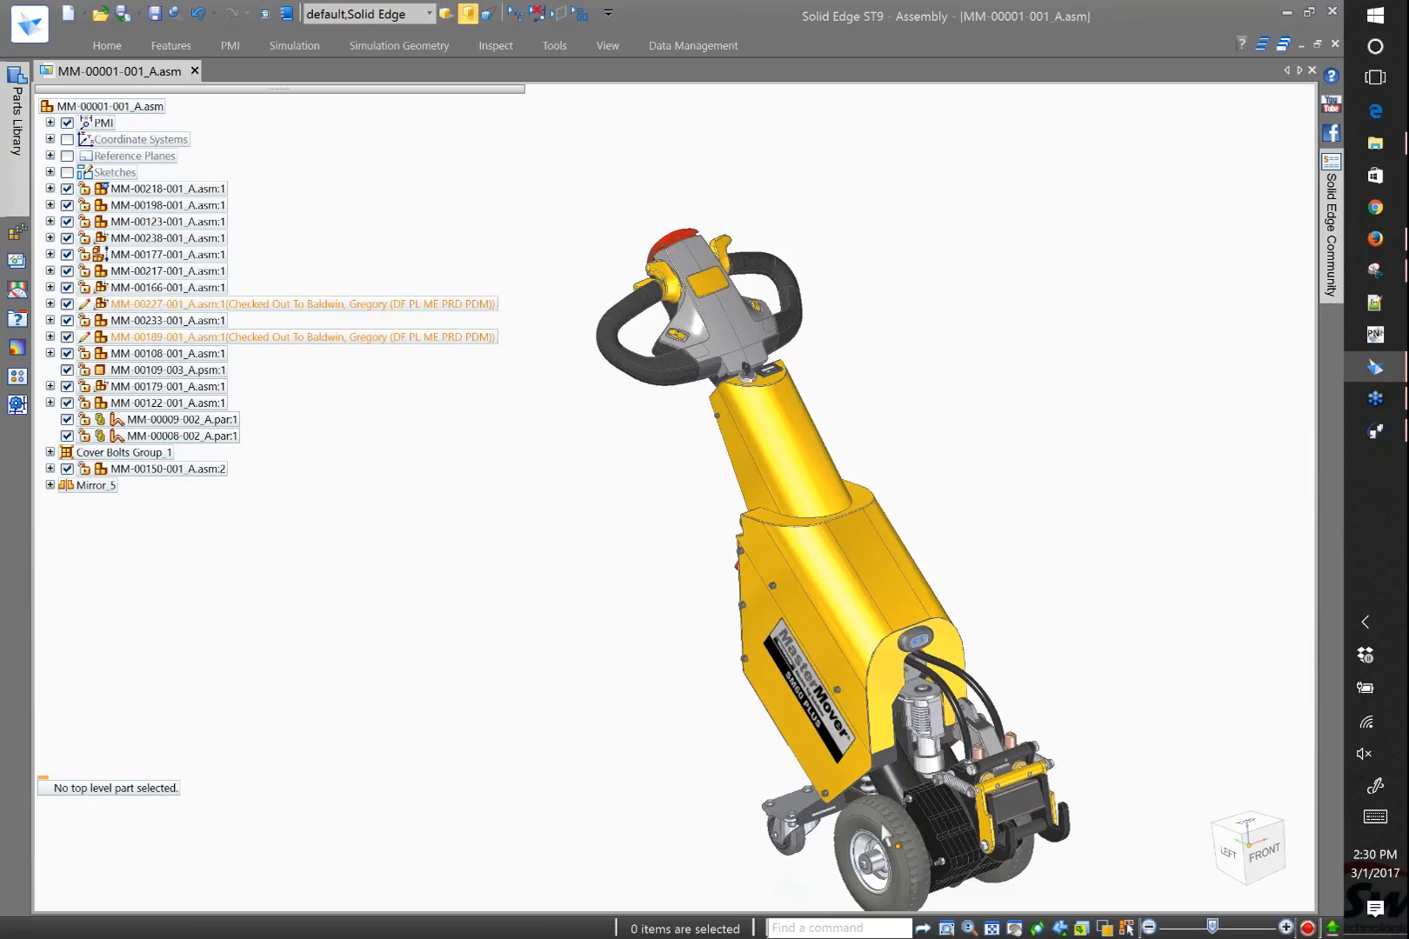
{"action": "left_click", "coordinate": [891, 774]}
{"action": "left_click", "coordinate": [167, 221]}
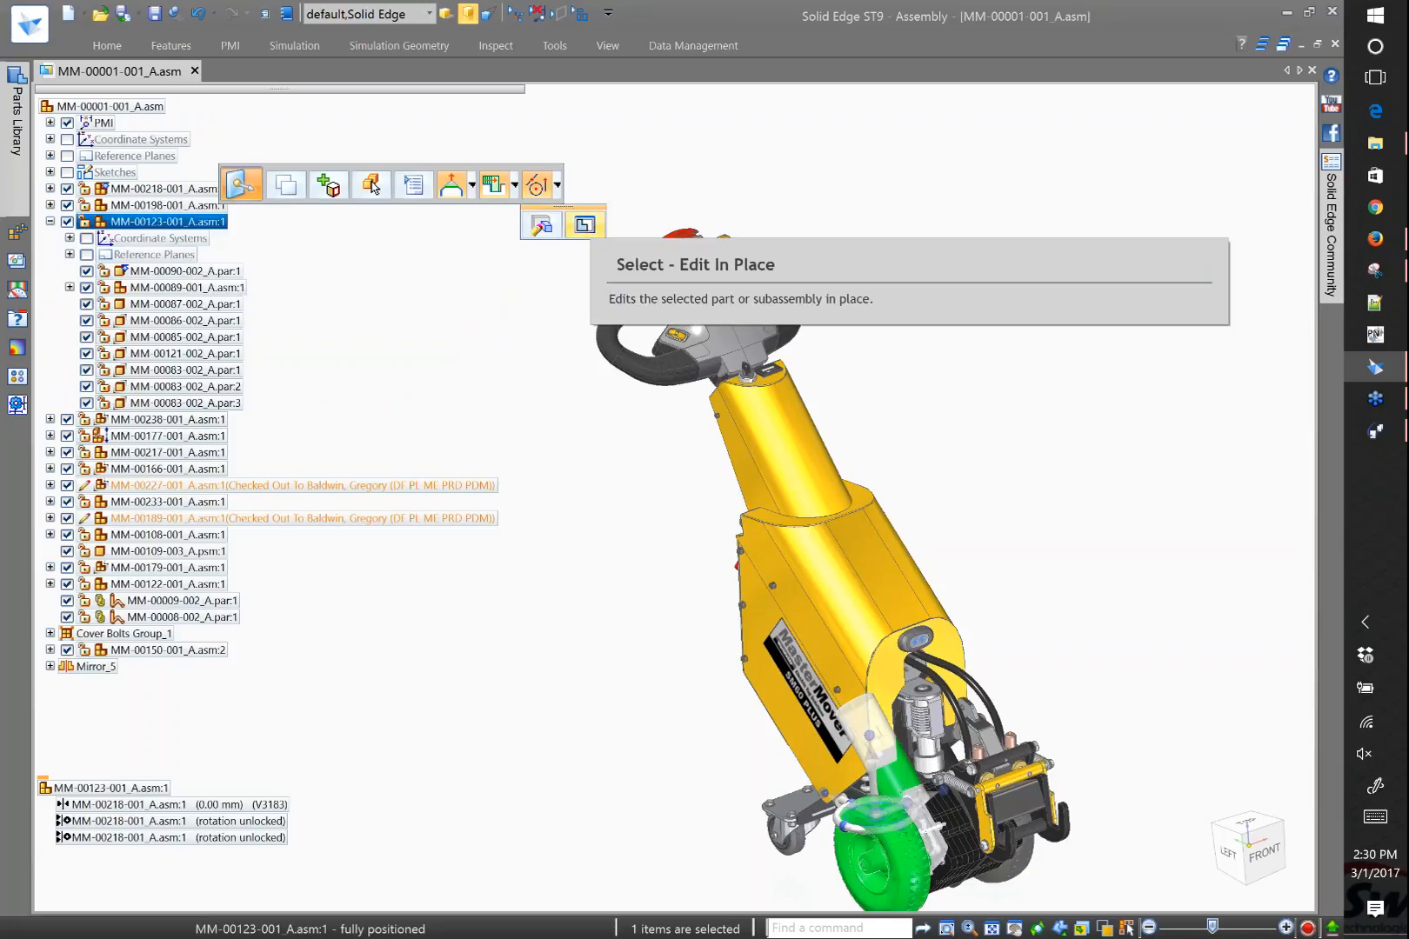
{"action": "left_click", "coordinate": [584, 225]}
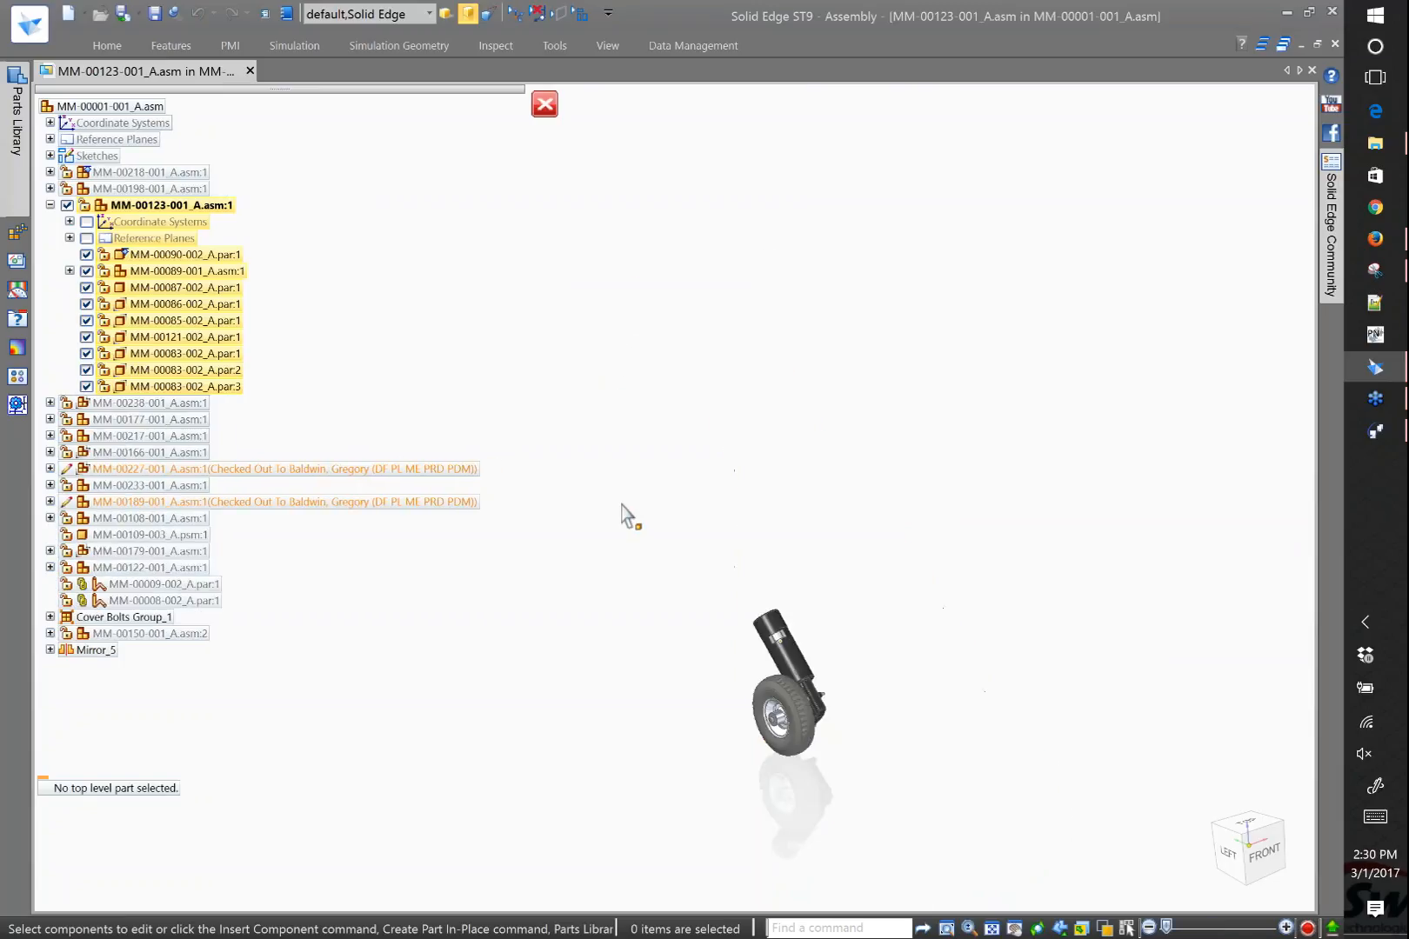
{"action": "scroll", "coordinate": [741, 579], "scroll_direction": "up", "scroll_amount": 3}
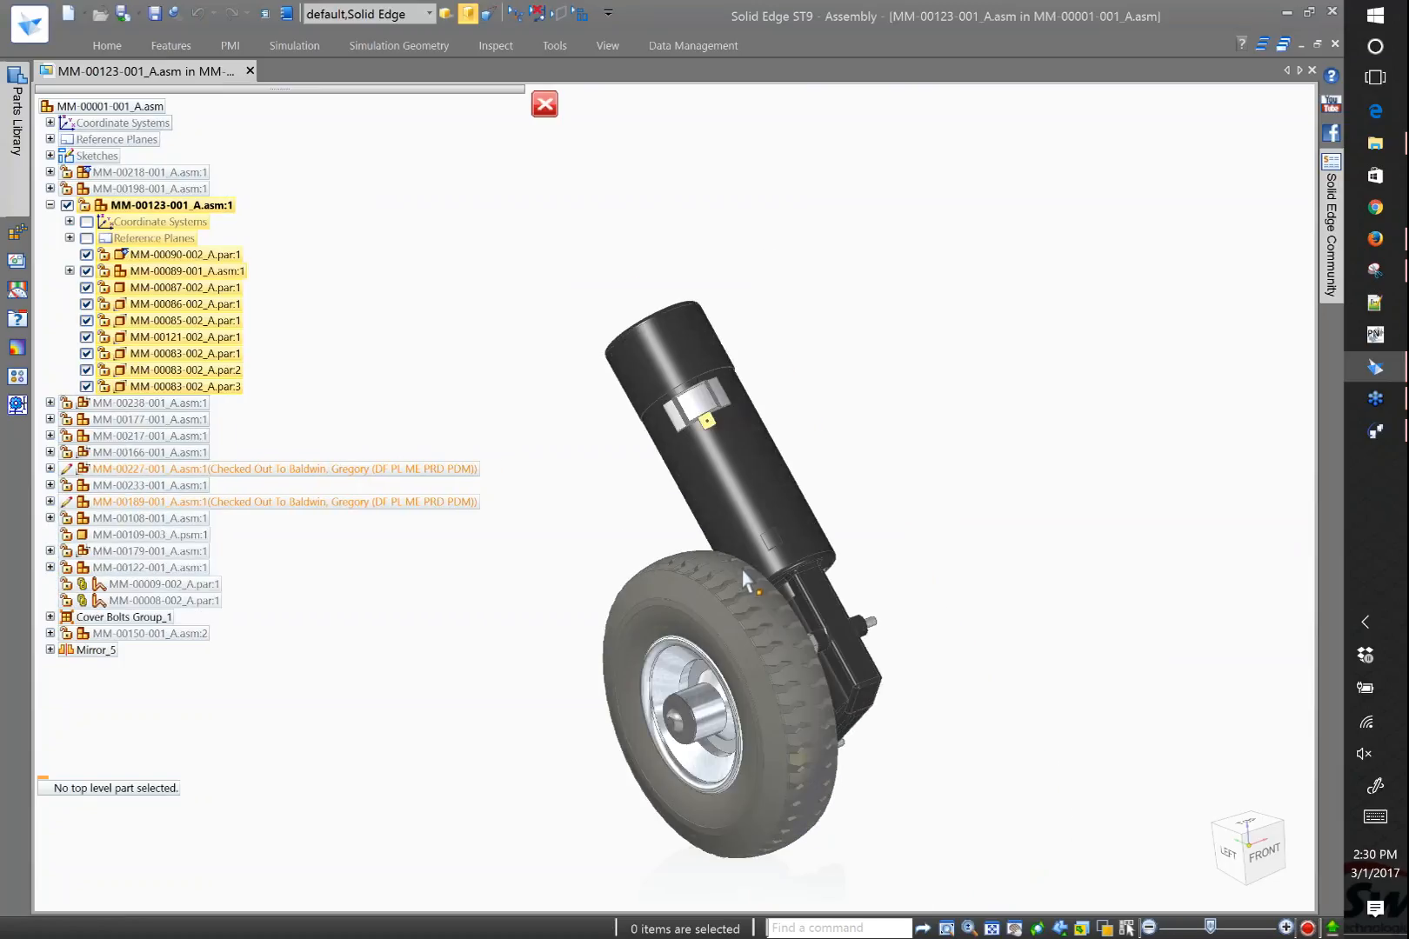
{"action": "left_click", "coordinate": [707, 52]}
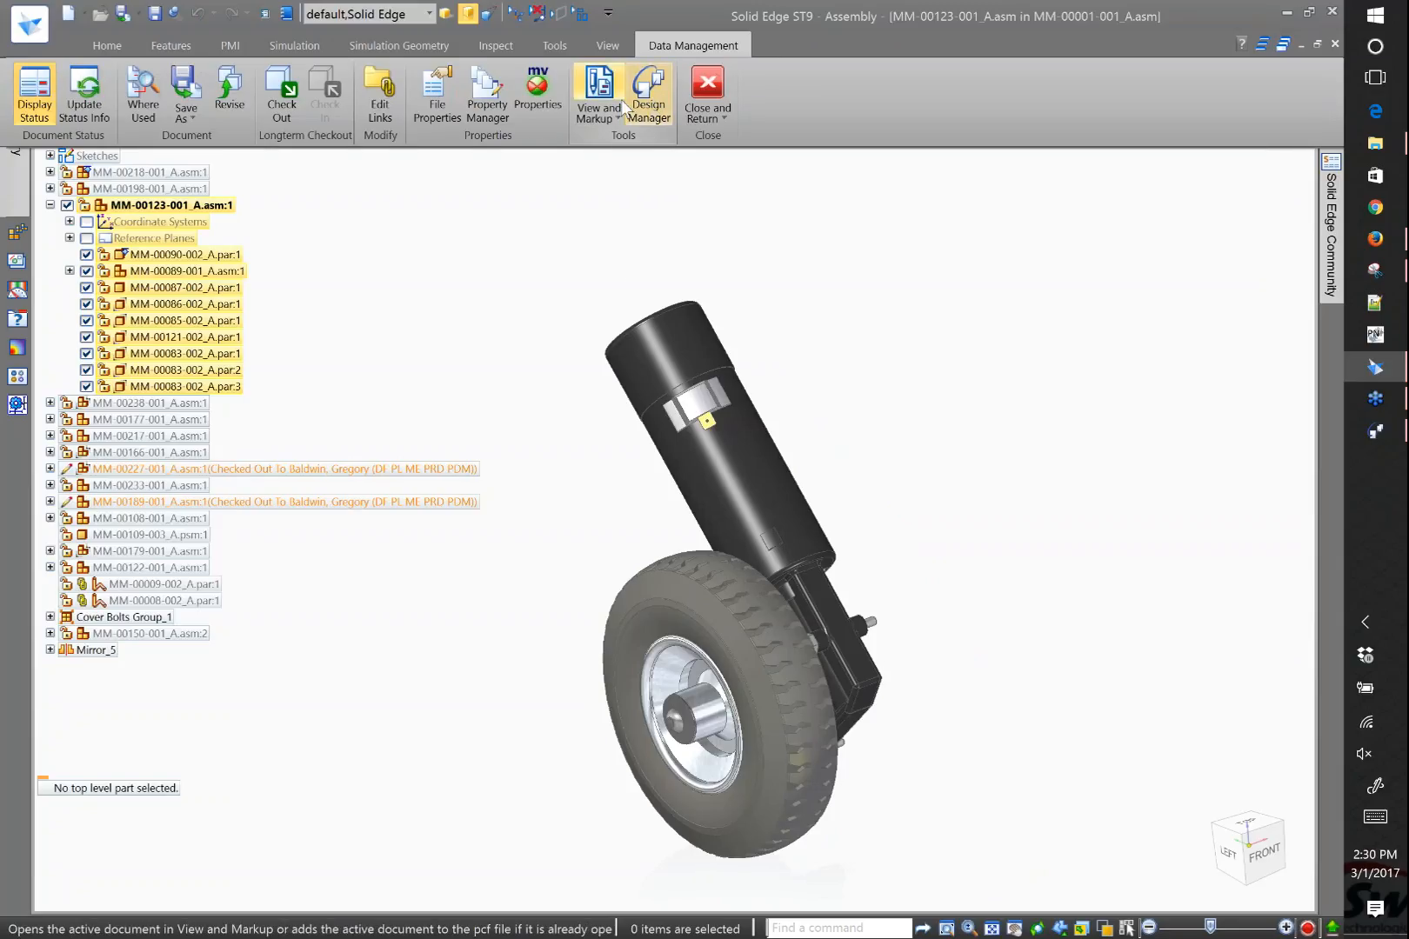
{"action": "left_click", "coordinate": [621, 99]}
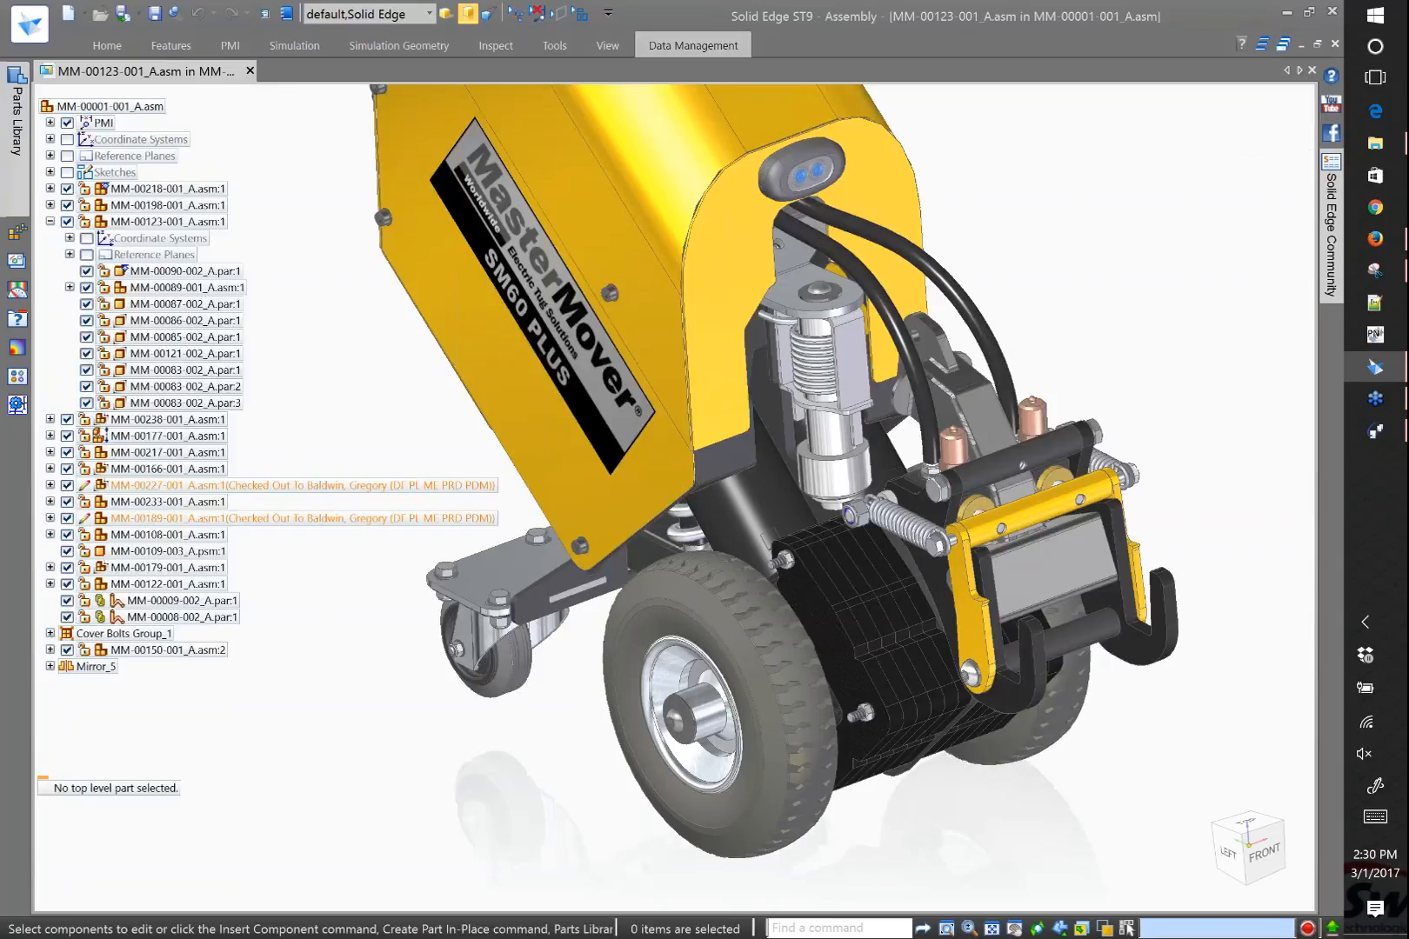
Open gearbox subassembly MM-00123-001_A.asm in its own window and load it in Design Manager
{"action": "left_click", "coordinate": [172, 223]}
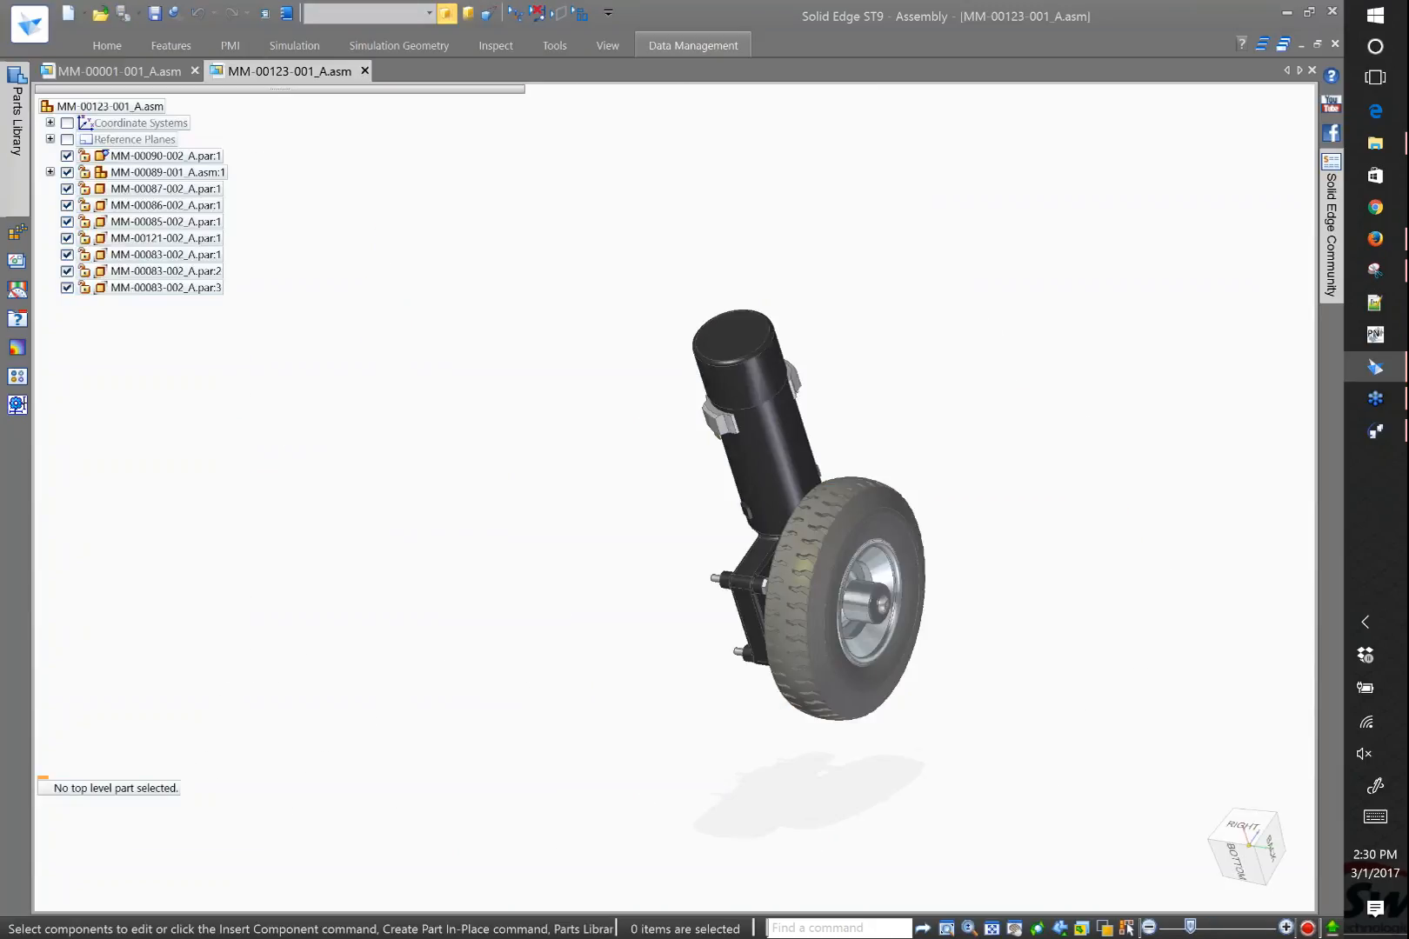
{"action": "left_click", "coordinate": [695, 48]}
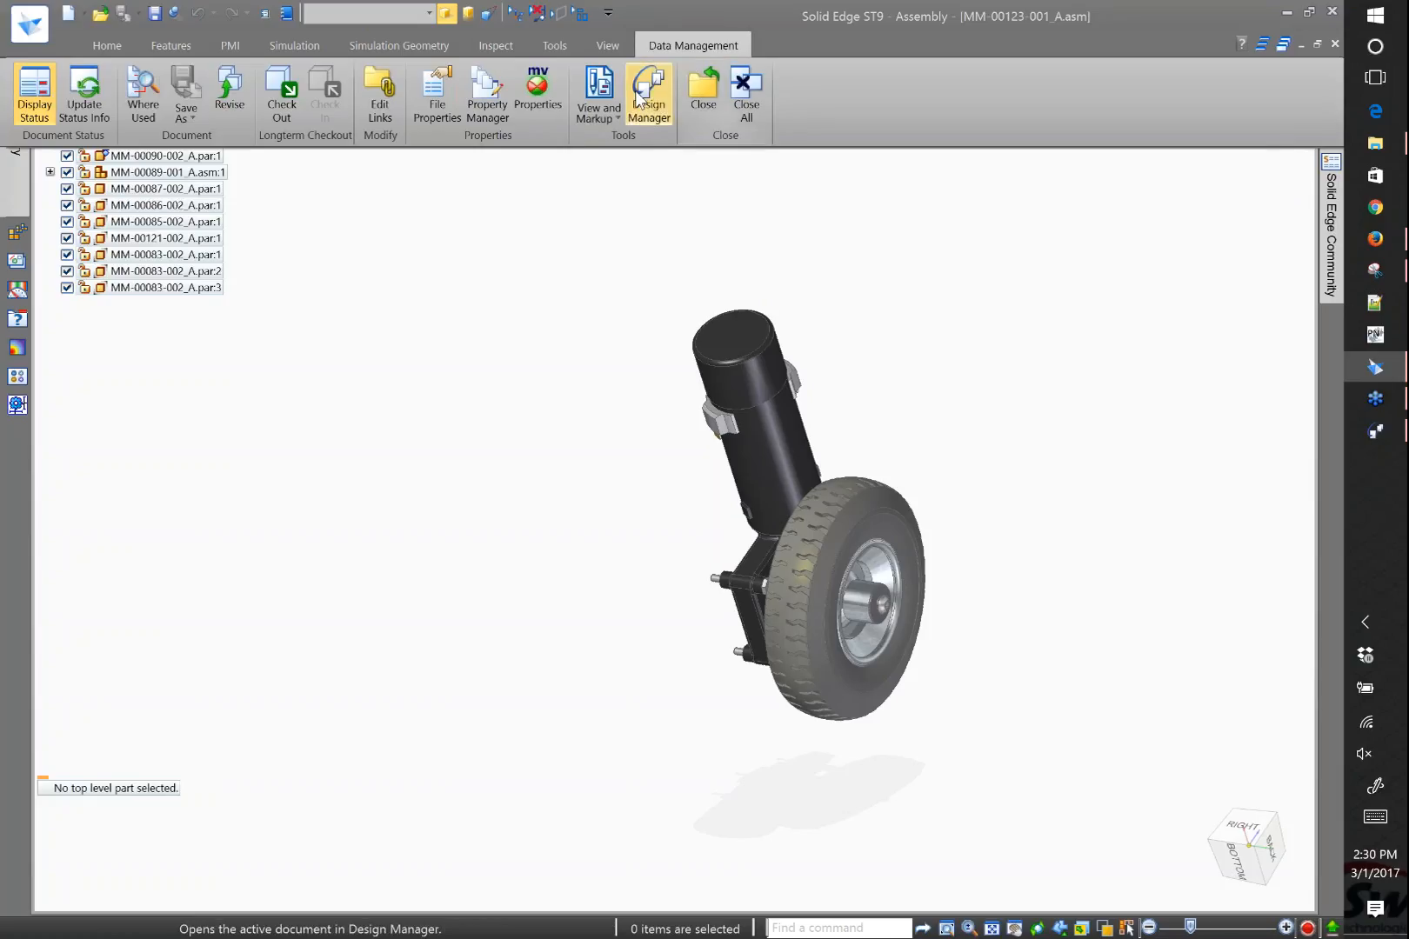
{"action": "left_click", "coordinate": [638, 99]}
{"action": "left_click", "coordinate": [619, 564]}
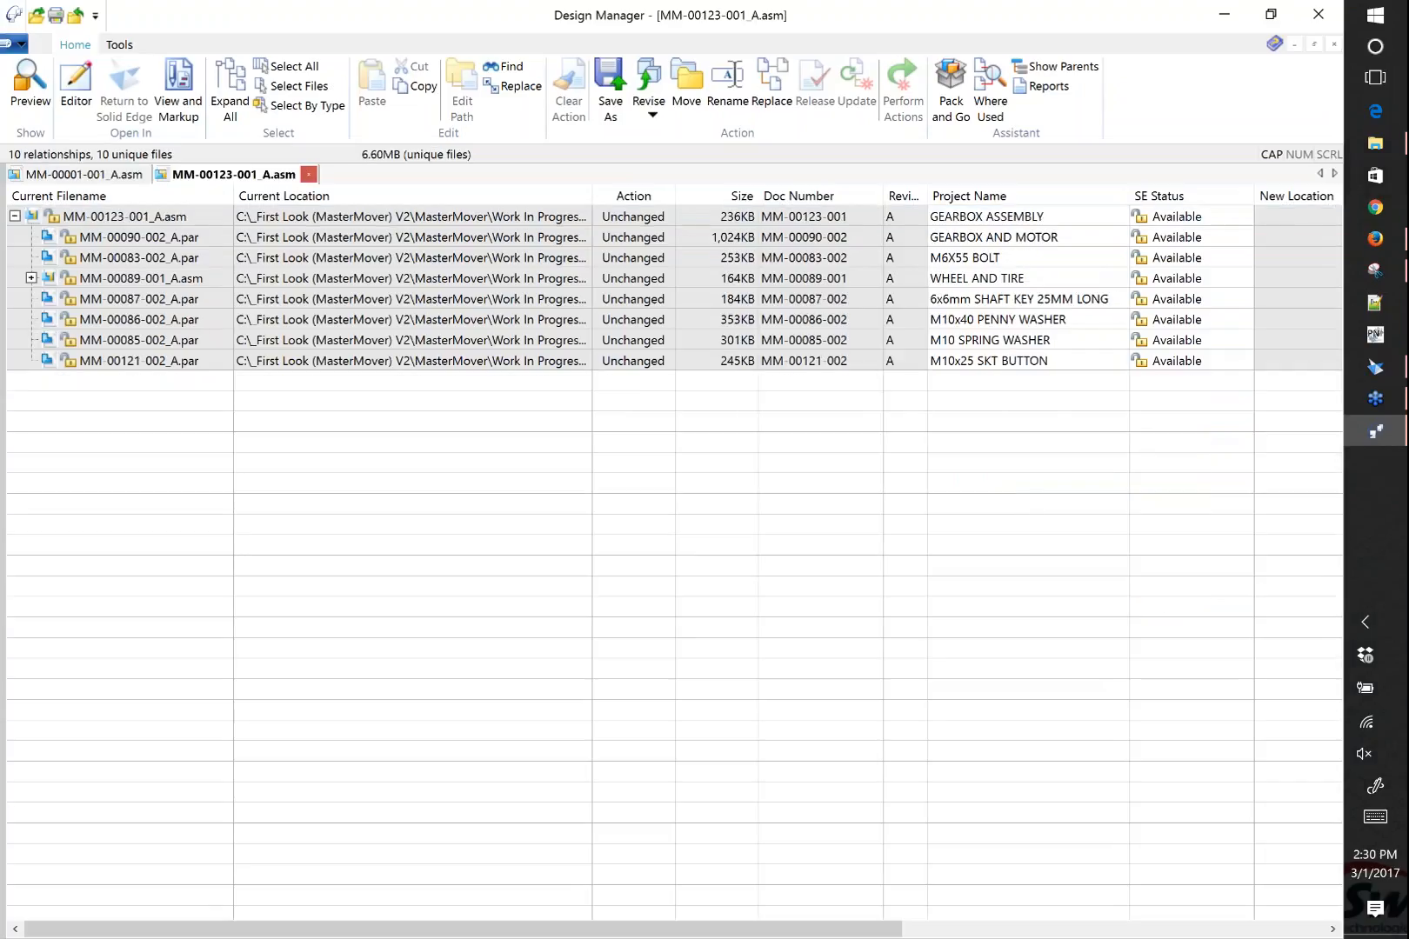
Expand wheel and tire subassembly MM-00089-001_A.asm and select every file belonging to MM-00123-001_A.asm
{"action": "left_click", "coordinate": [38, 273]}
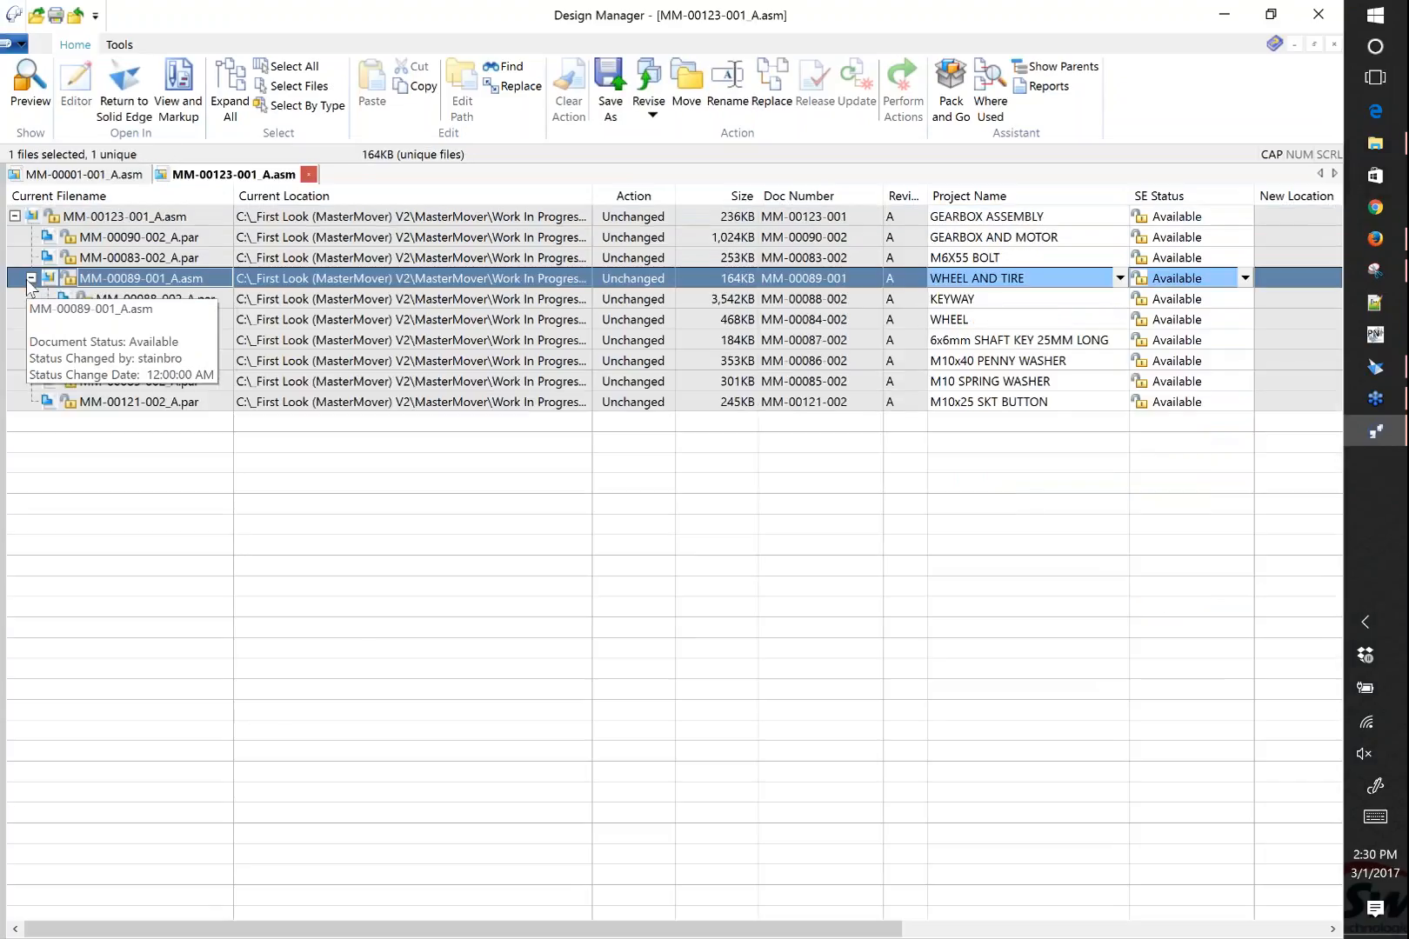
{"action": "left_click", "coordinate": [82, 175]}
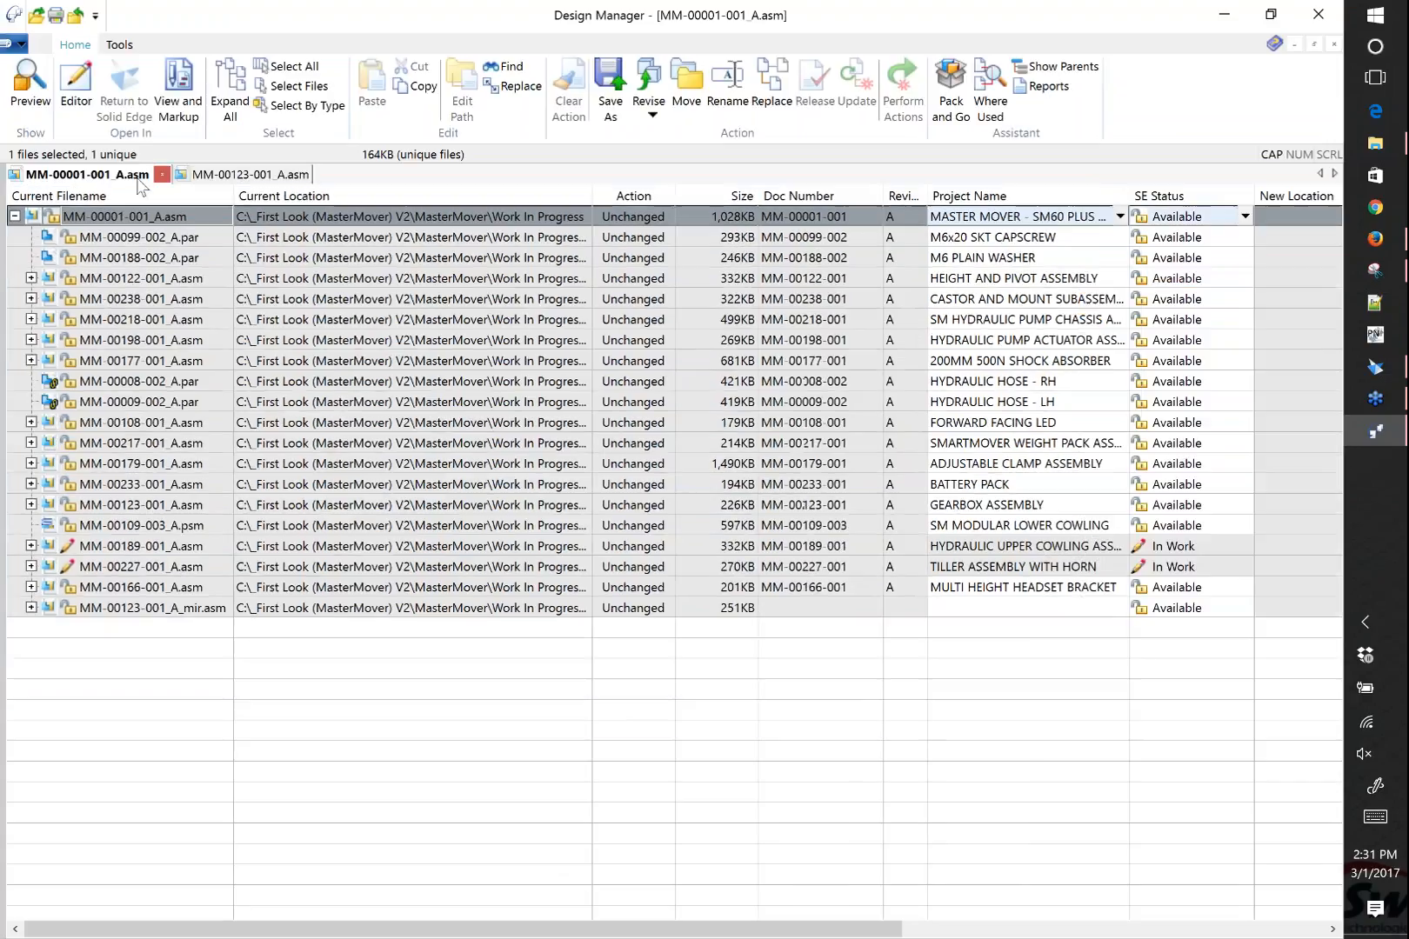
{"action": "key", "text": "ctrl+Tab"}
{"action": "key", "text": "ctrl+a"}
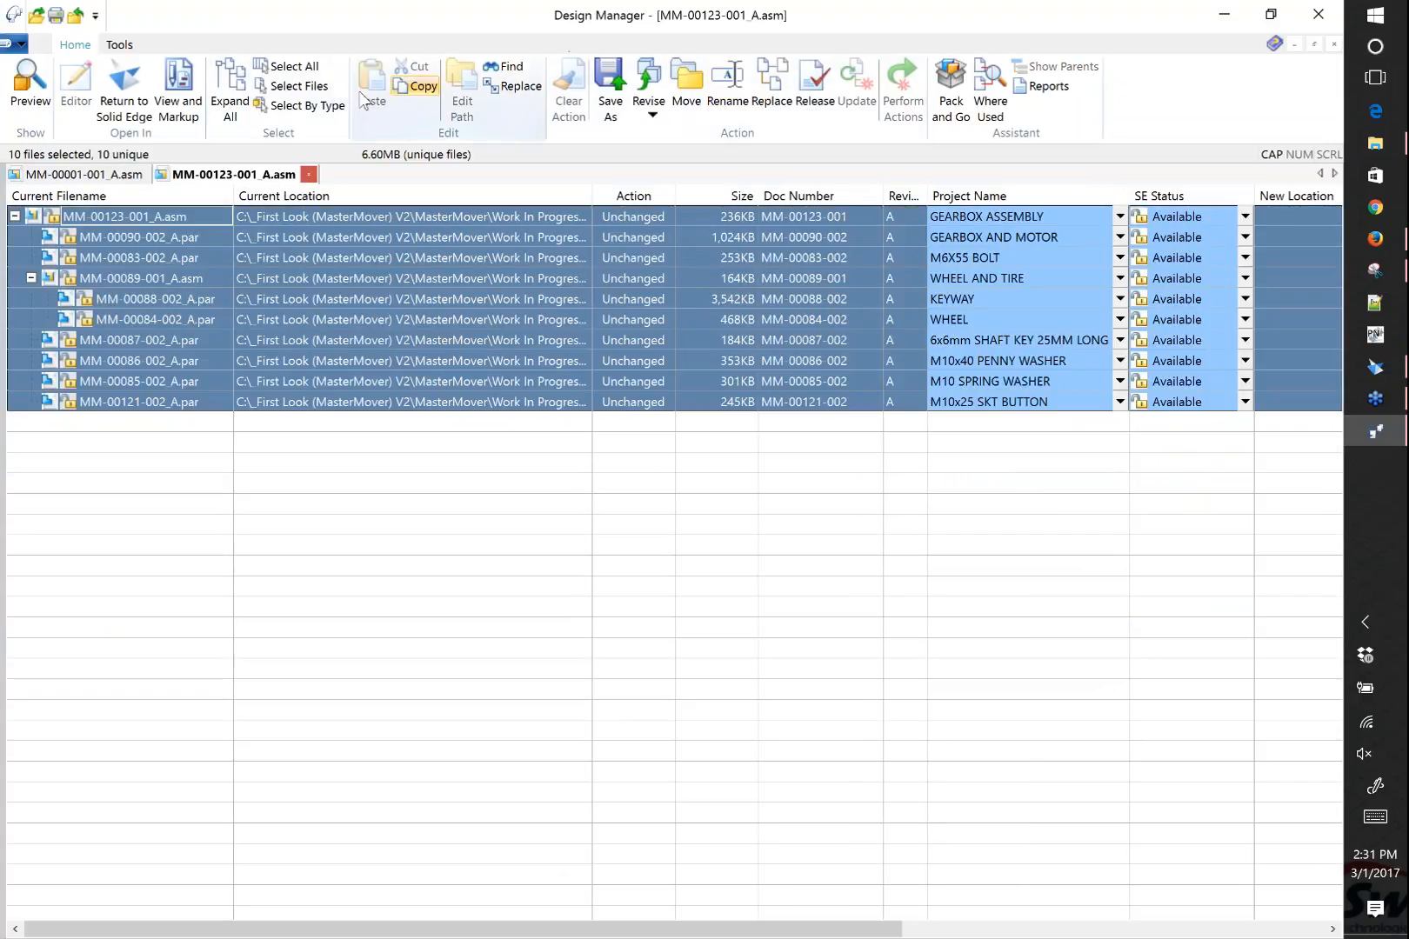
Move all selected gearbox assembly files into the single folder Dropbox\MasterMover and perform the pending actions
{"action": "left_click", "coordinate": [687, 77]}
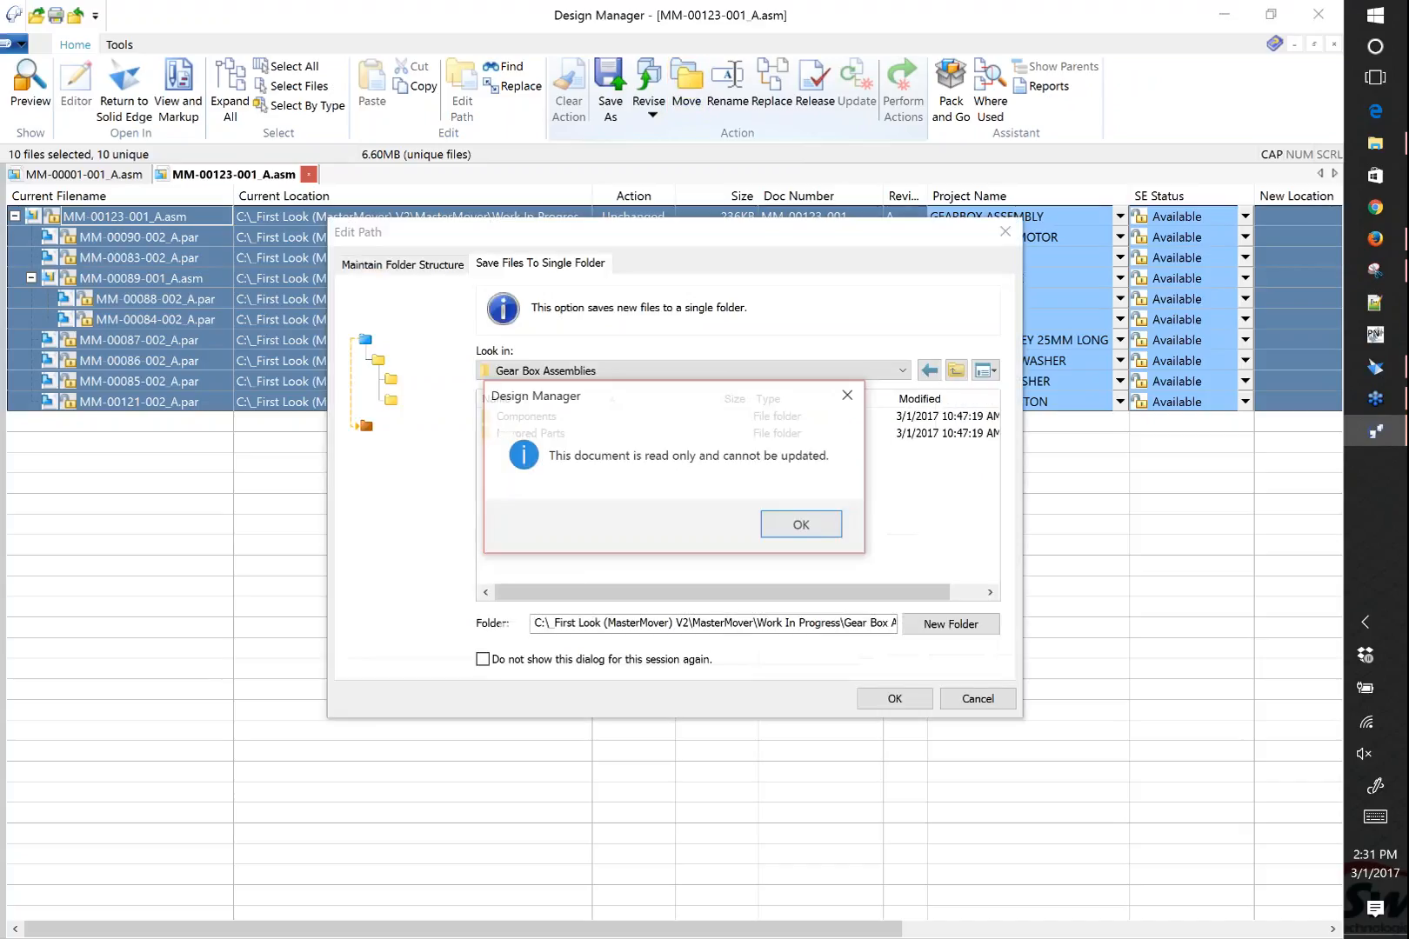
{"action": "left_click", "coordinate": [823, 525]}
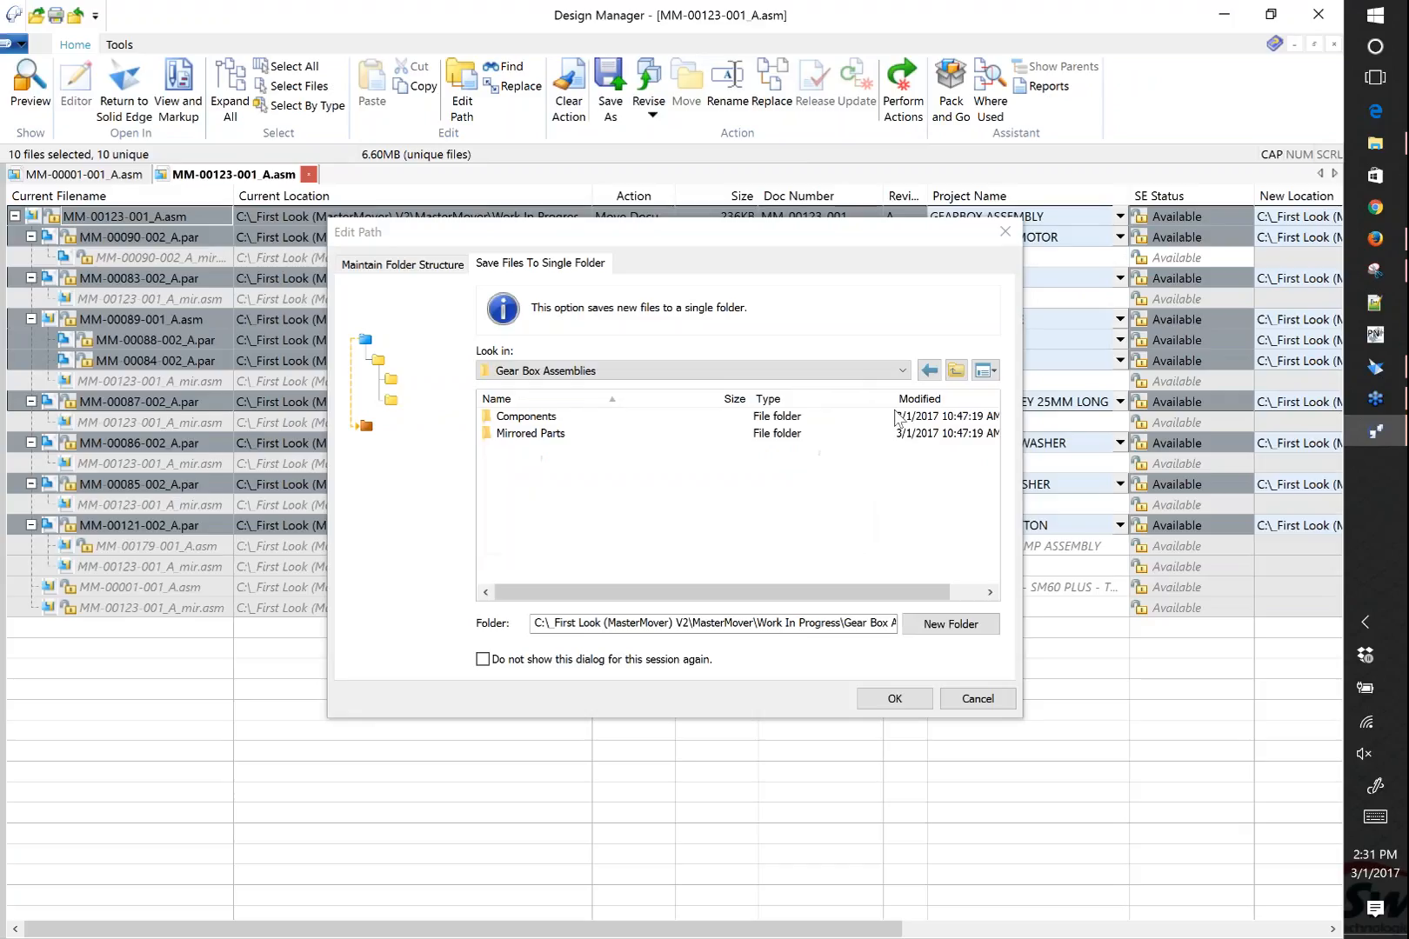
{"action": "left_click", "coordinate": [900, 370]}
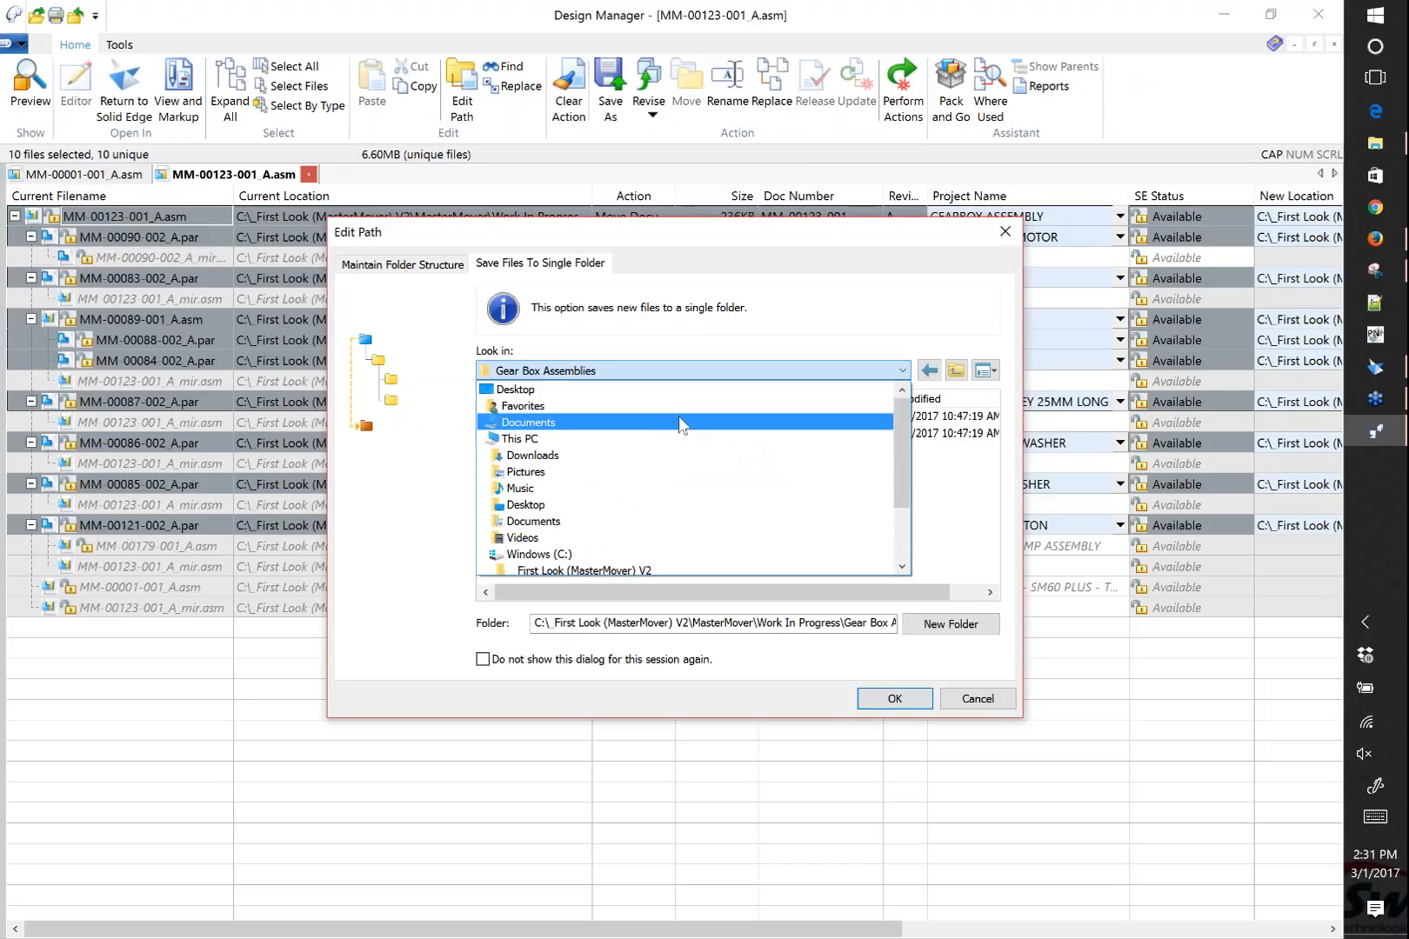
{"action": "left_click", "coordinate": [657, 389]}
{"action": "double_click", "coordinate": [527, 501]}
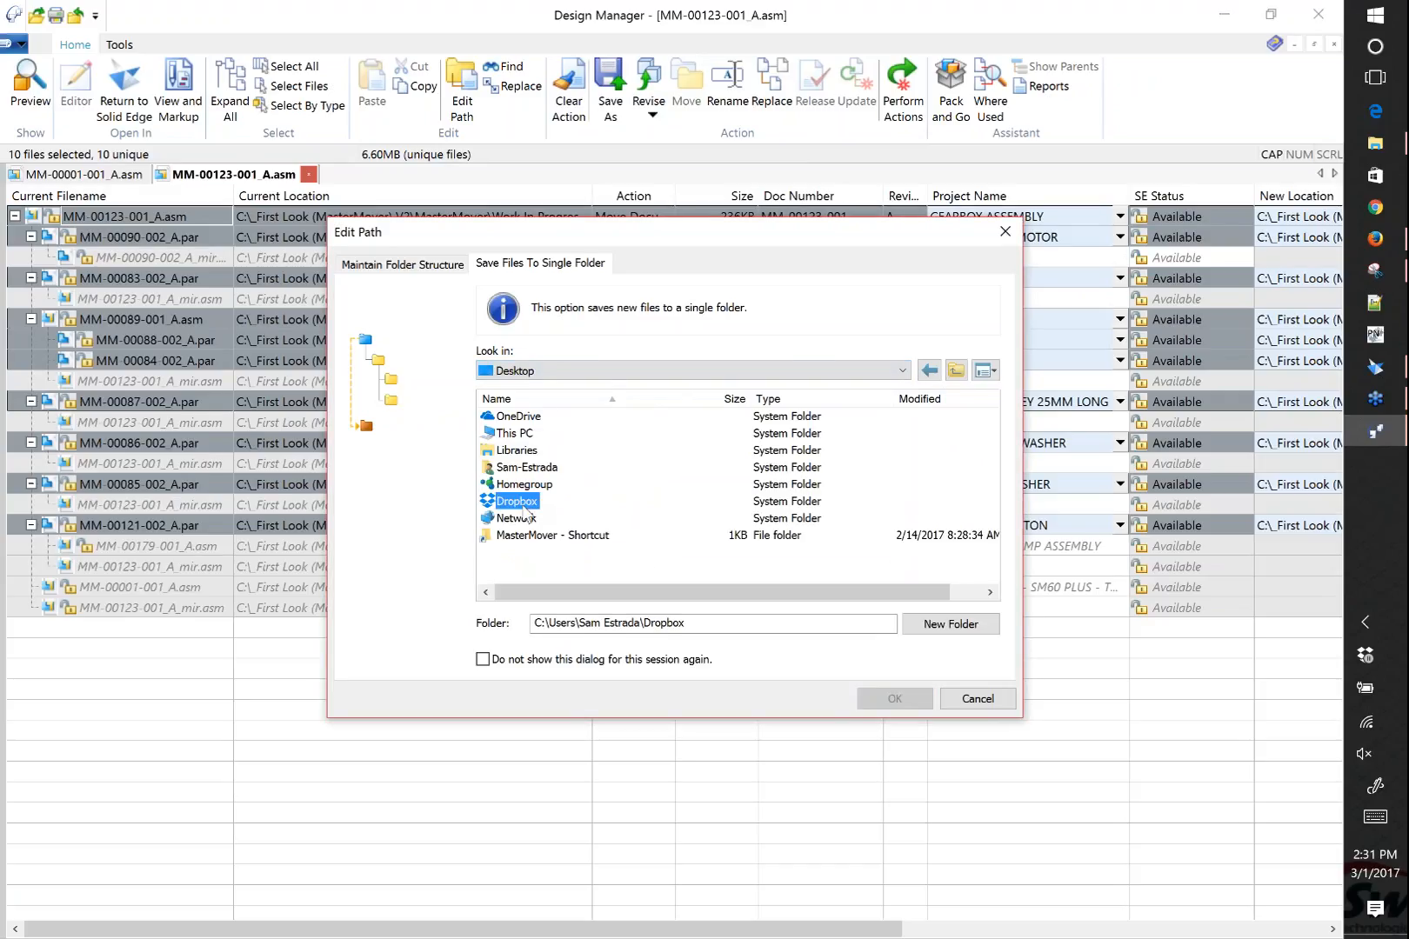
{"action": "left_click", "coordinate": [528, 503]}
{"action": "double_click", "coordinate": [529, 503]}
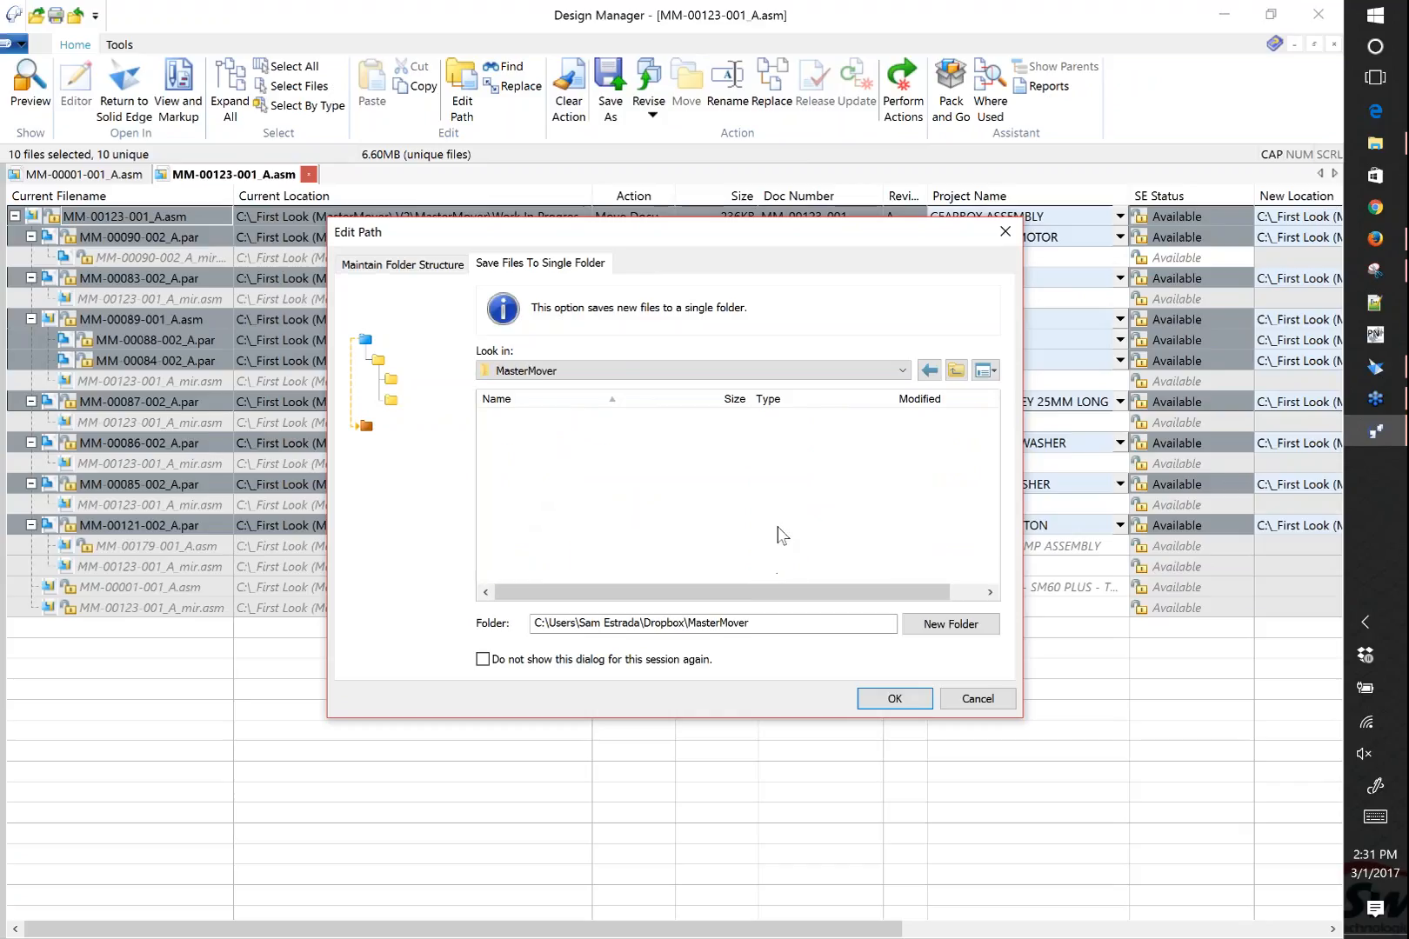
{"action": "left_click", "coordinate": [897, 696]}
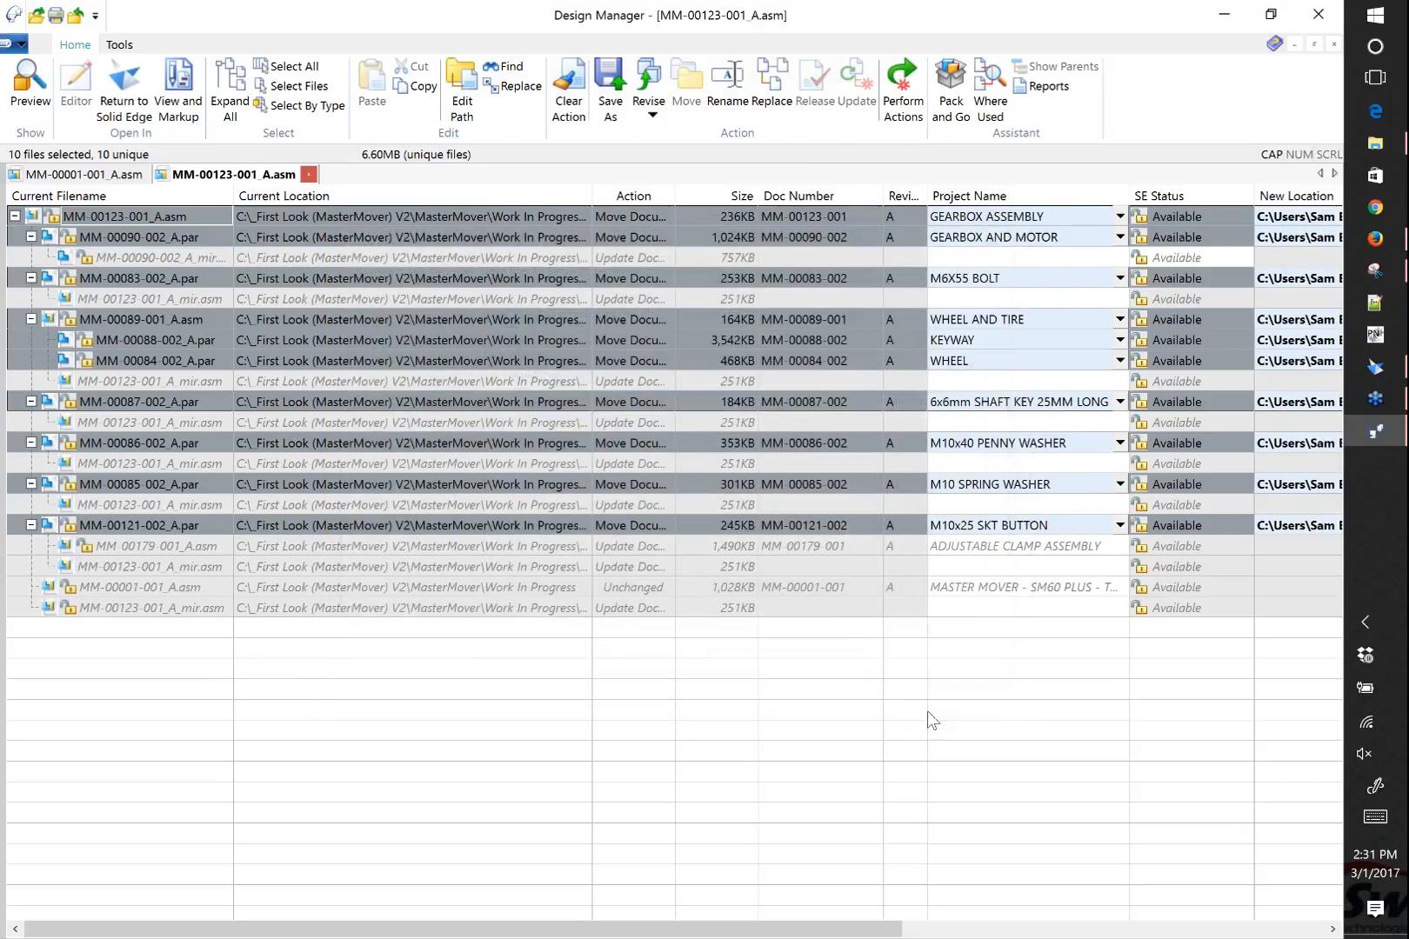
{"action": "left_click", "coordinate": [903, 91]}
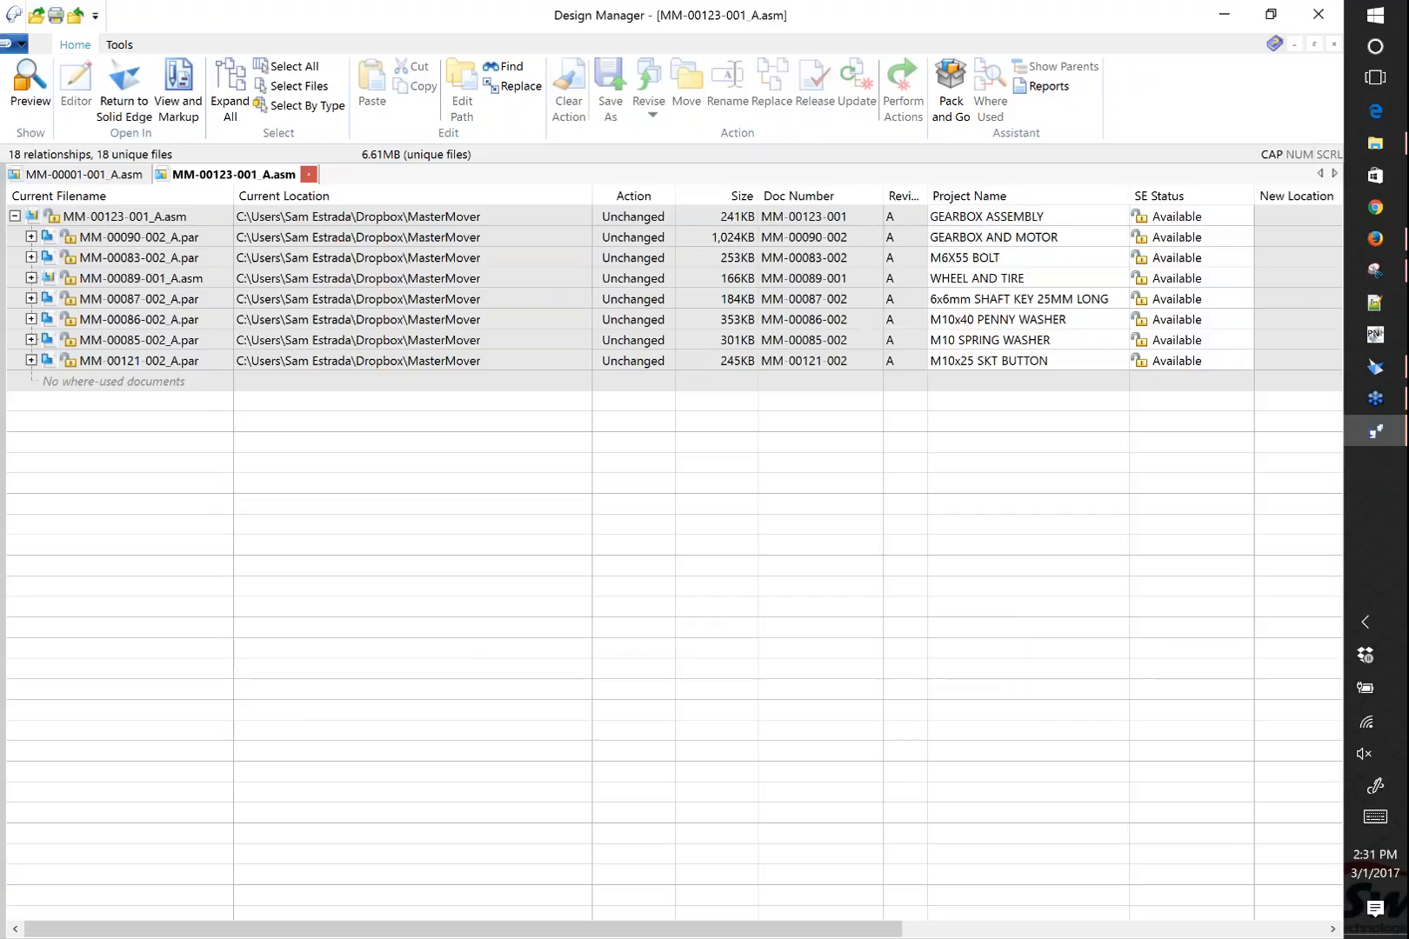
Inspect the moved files in the Dropbox MasterMover folder as extra large icons, and close that folder window
{"action": "left_click", "coordinate": [1367, 656]}
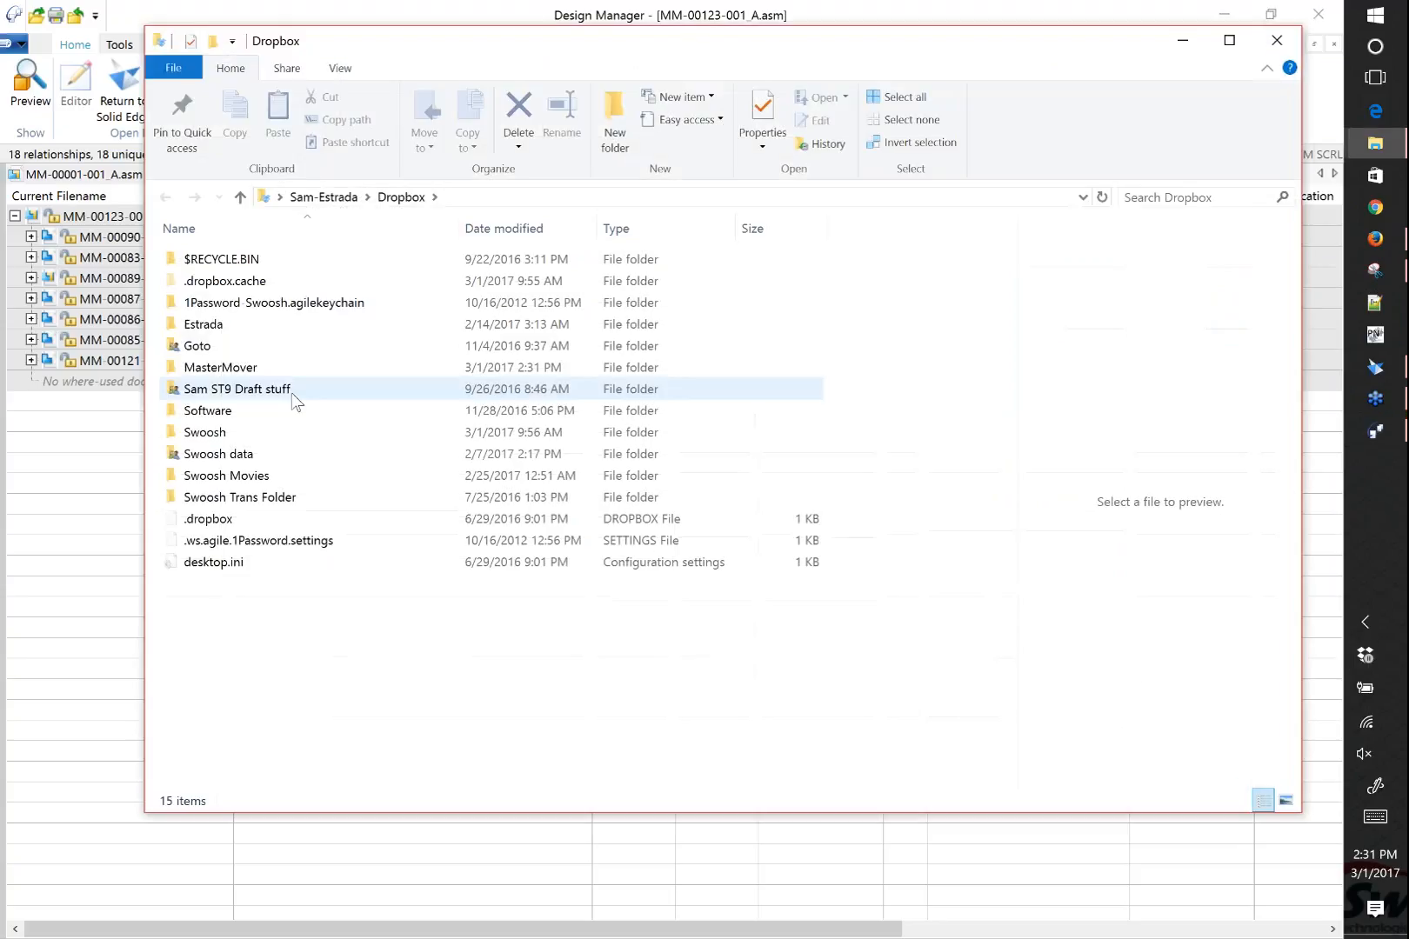
{"action": "double_click", "coordinate": [277, 376]}
{"action": "left_click", "coordinate": [339, 68]}
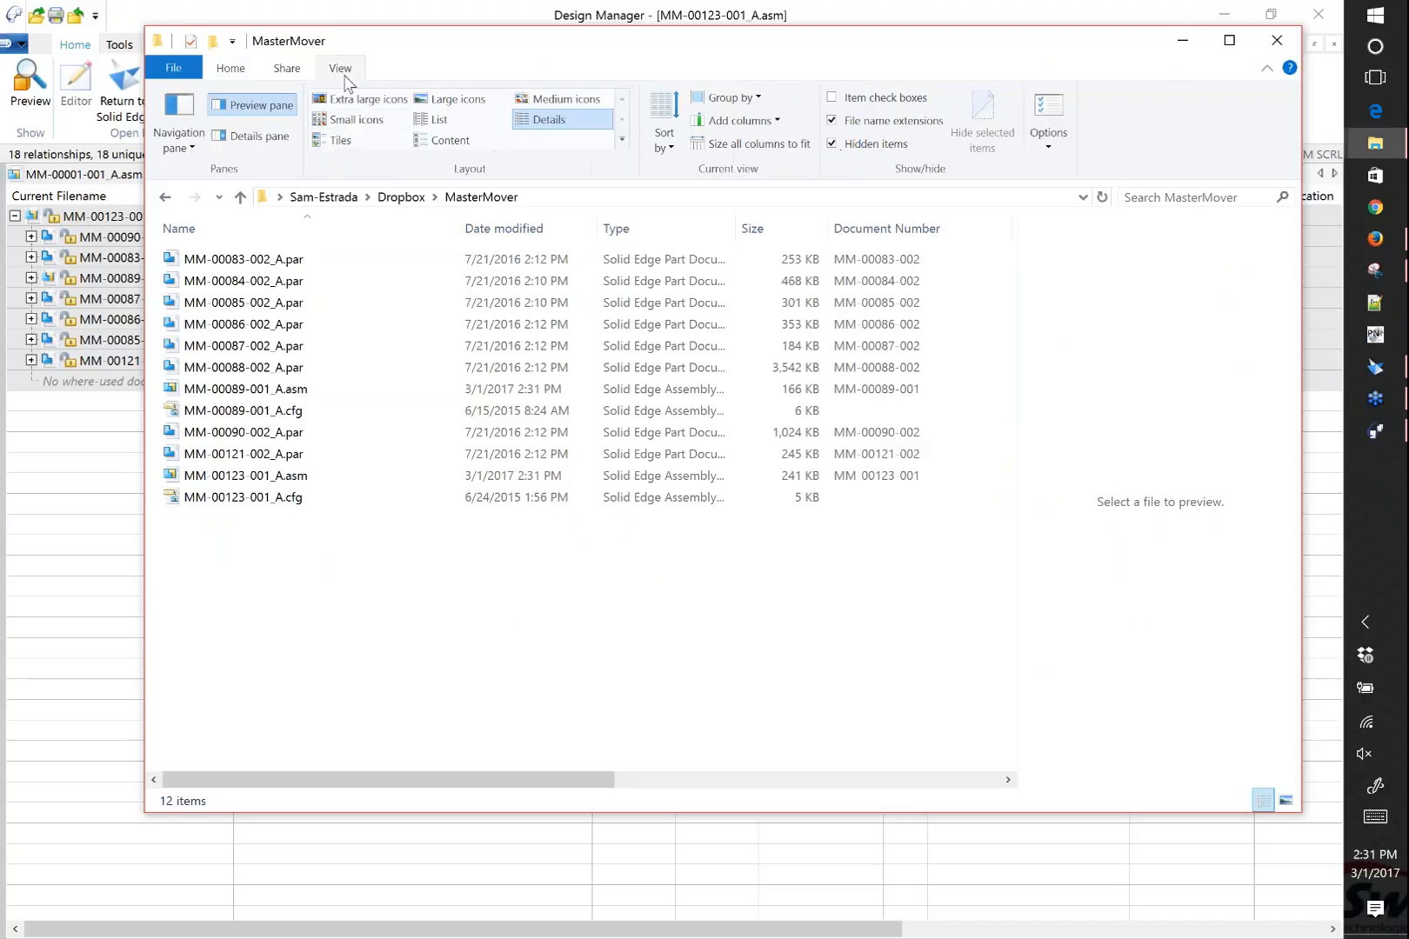
{"action": "left_click", "coordinate": [369, 101]}
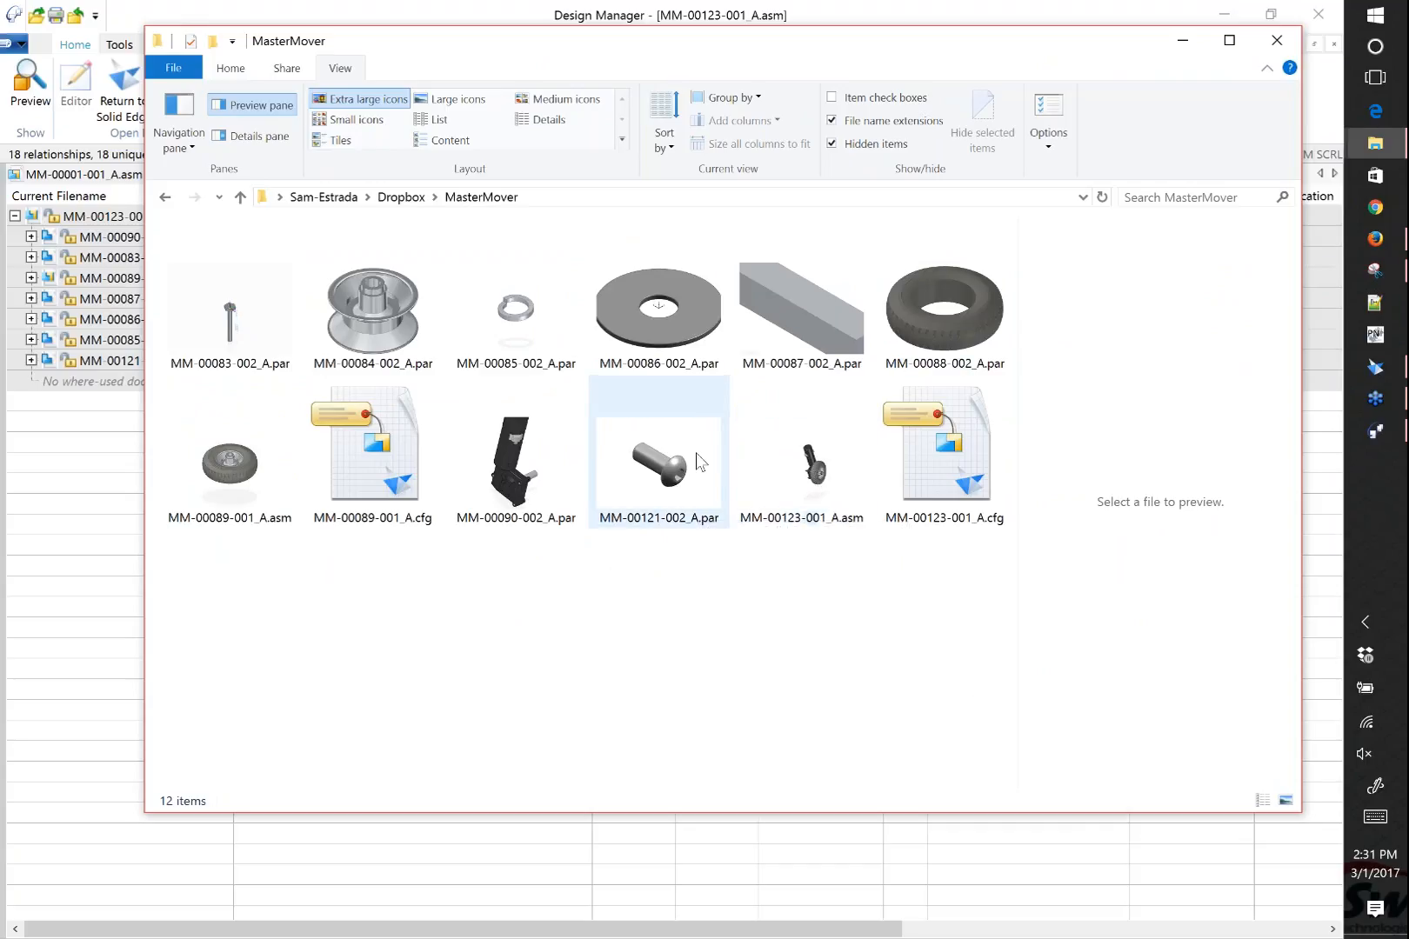
{"action": "mouse_move", "coordinate": [714, 460]}
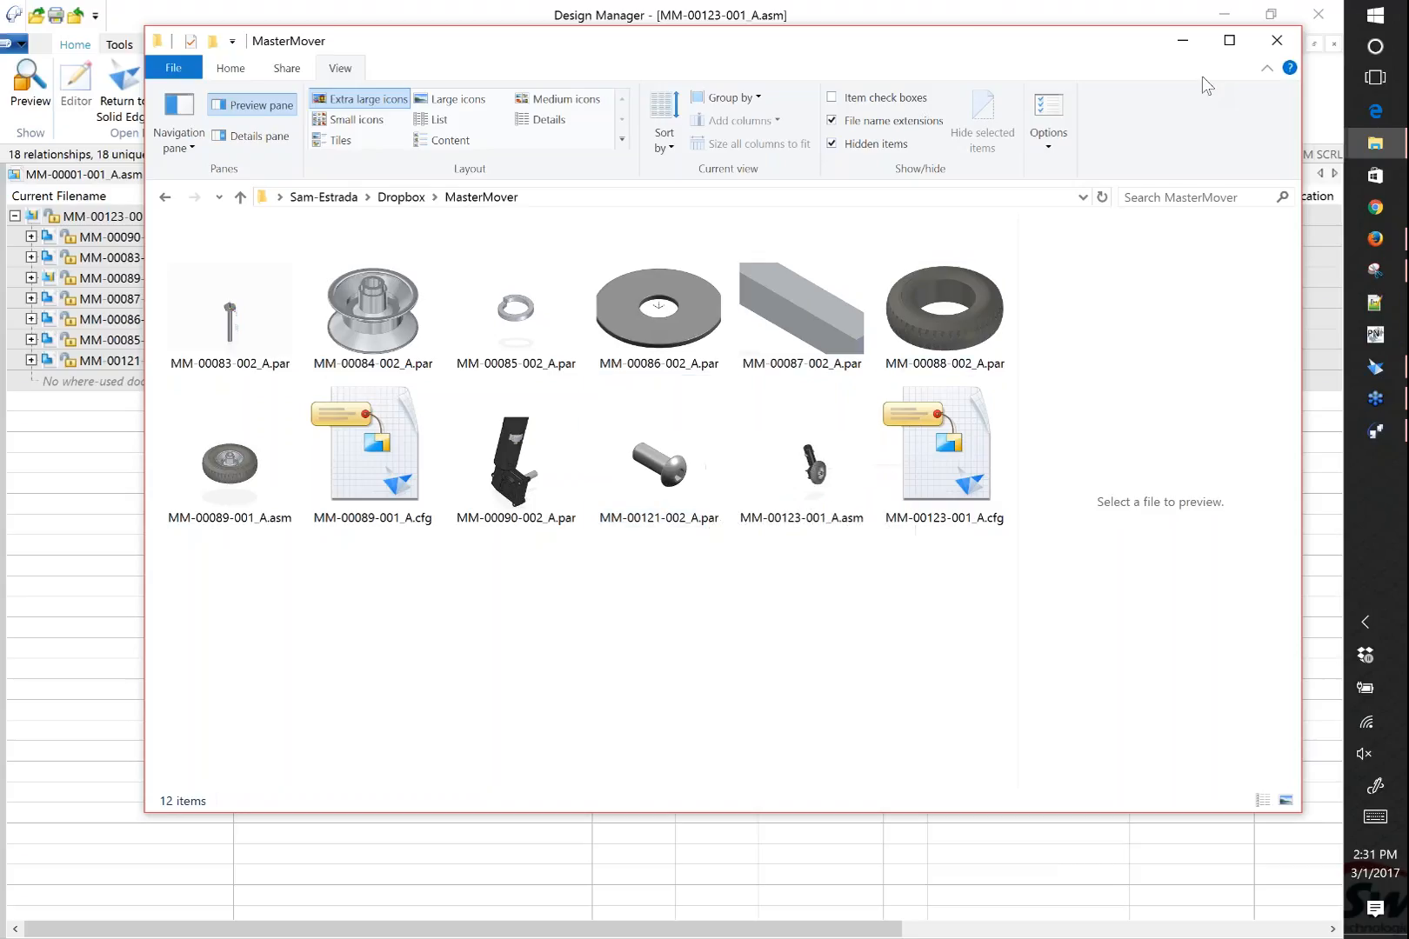
{"action": "left_click", "coordinate": [1276, 41]}
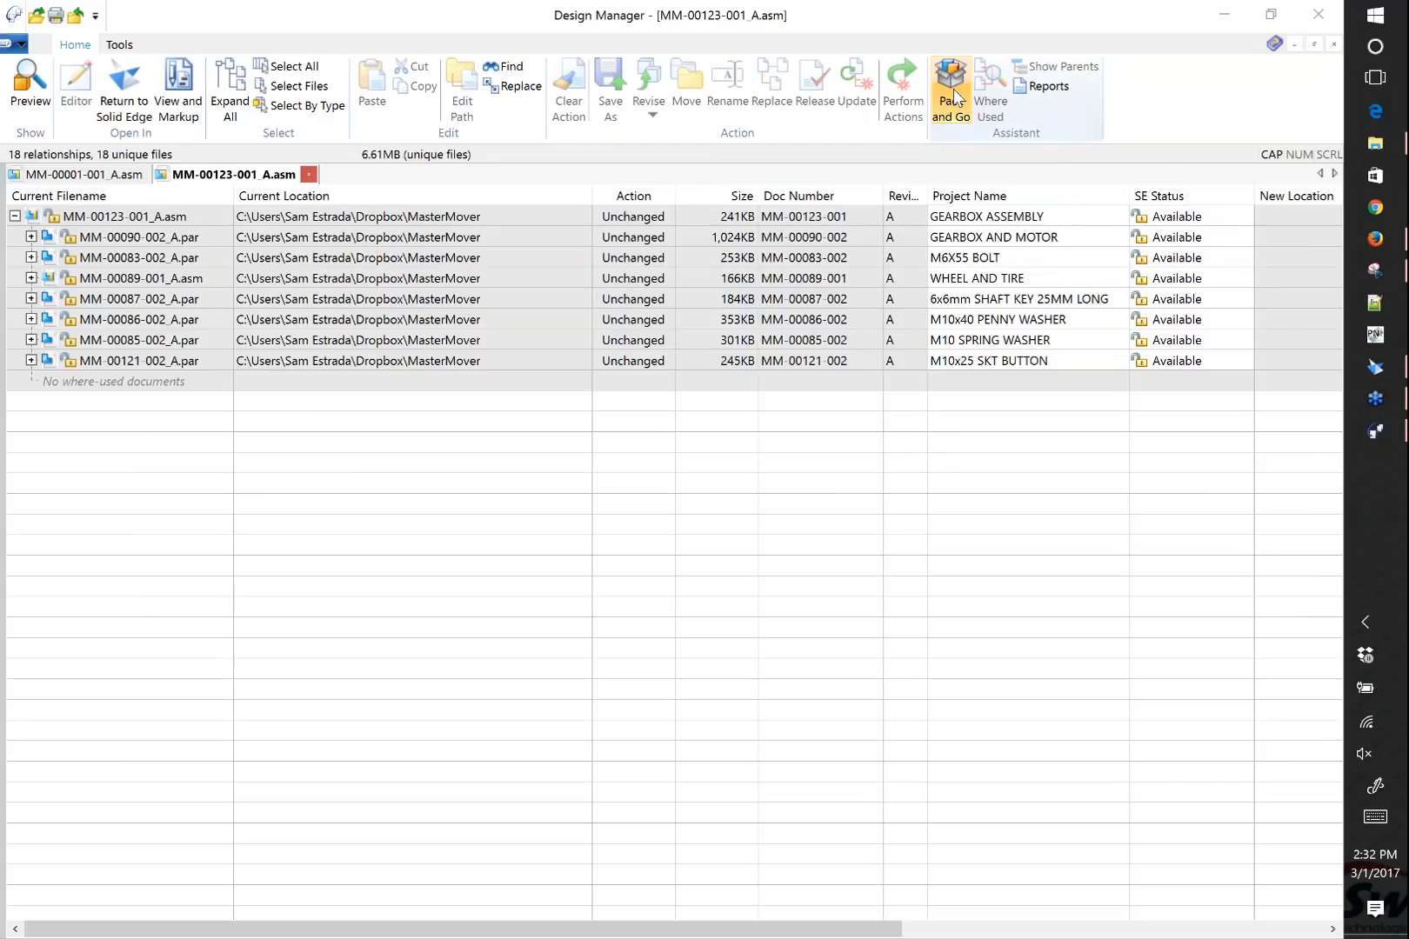
Go back from the title:master search results to the MasterMover project folder, then minimize the folder and Design Manager windows
{"action": "left_click", "coordinate": [1375, 146]}
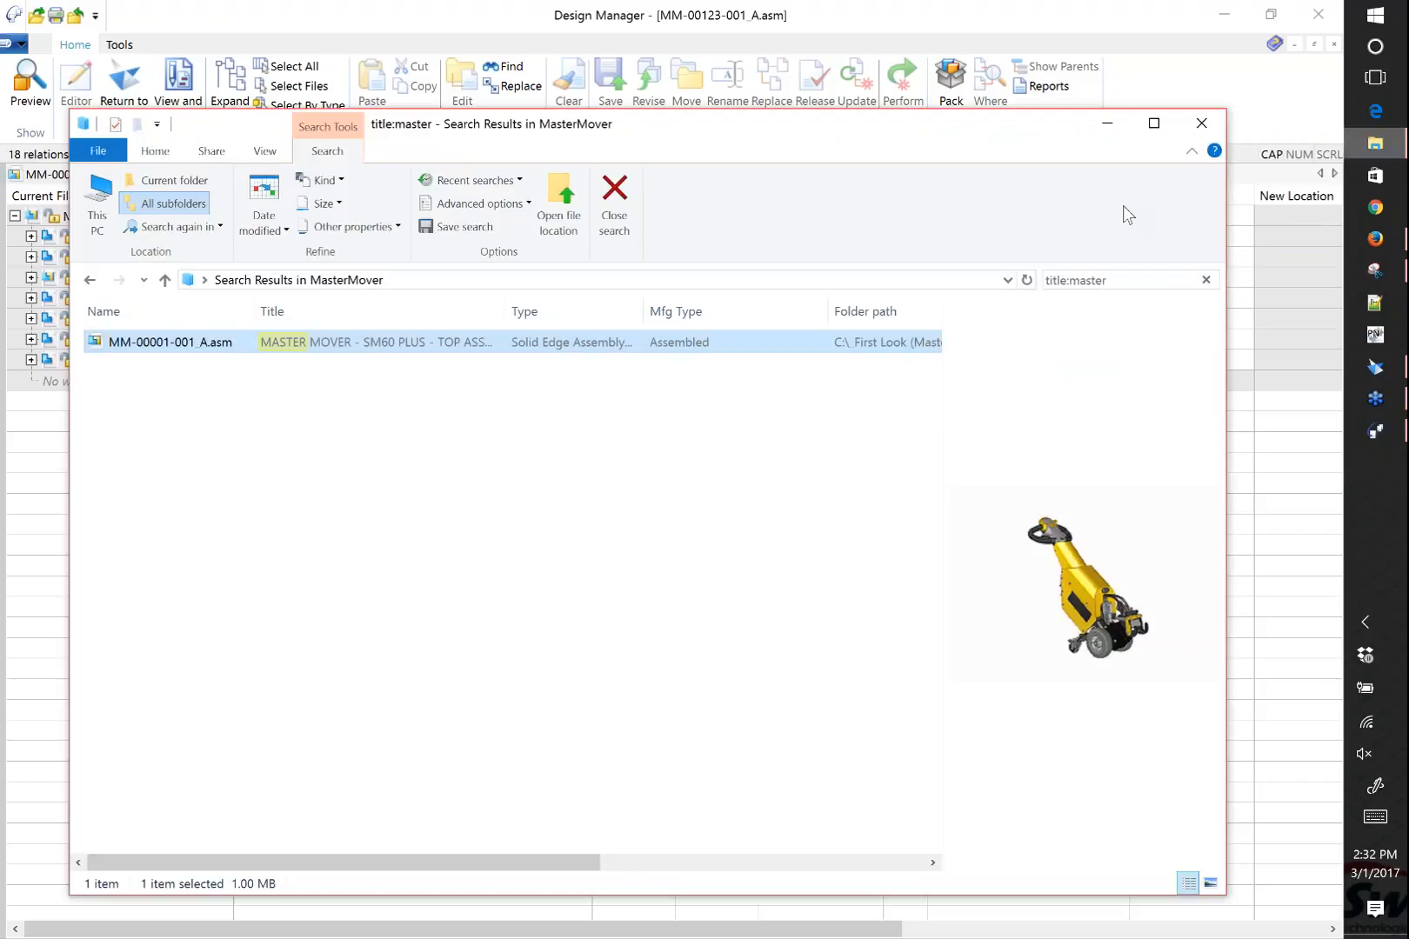
{"action": "left_click", "coordinate": [90, 280]}
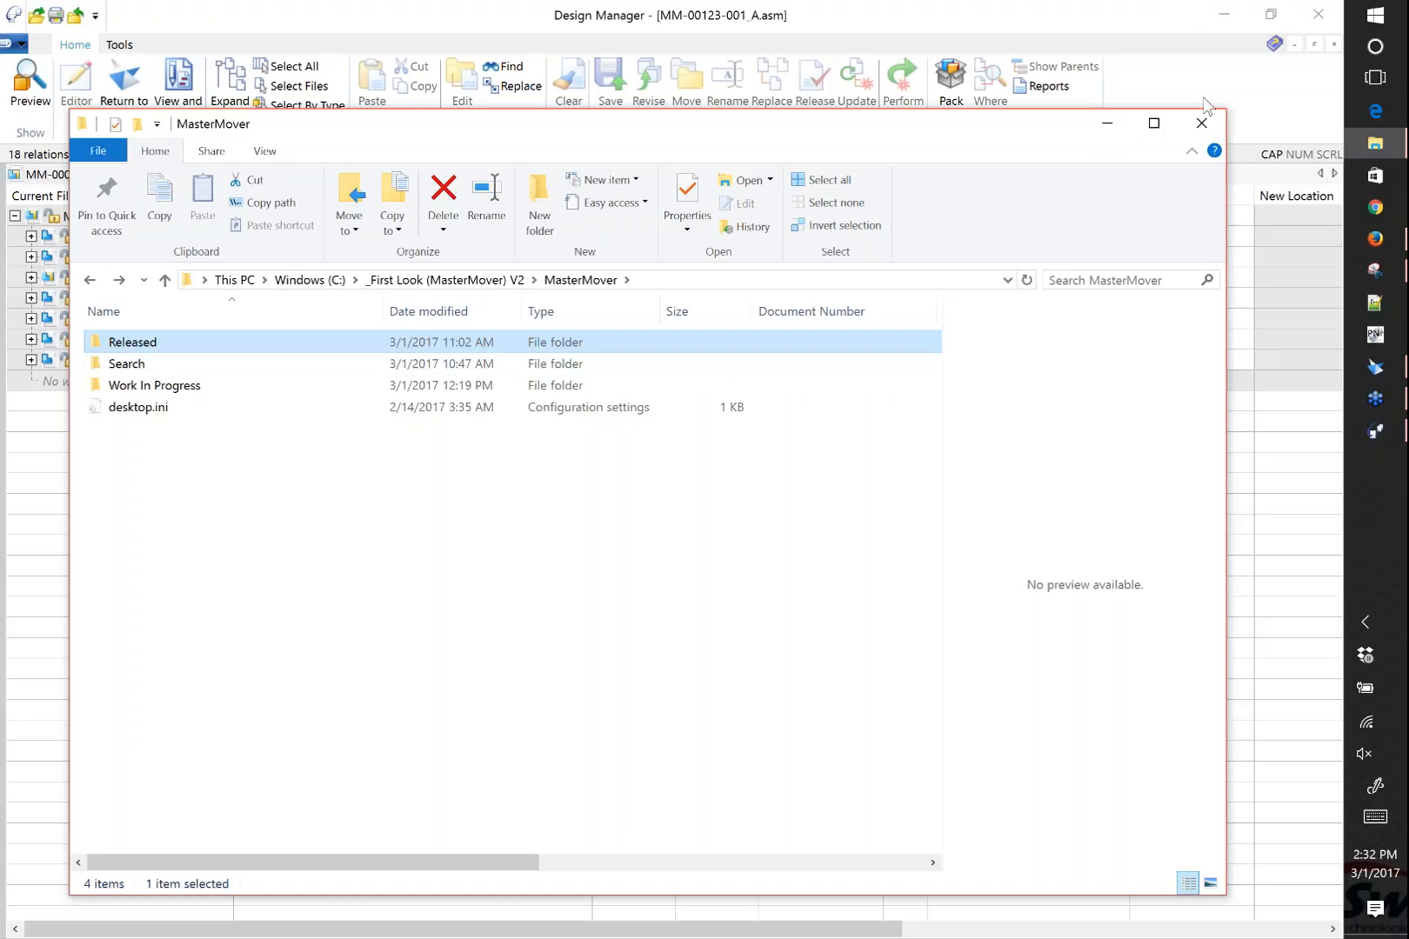
{"action": "left_click", "coordinate": [1108, 127]}
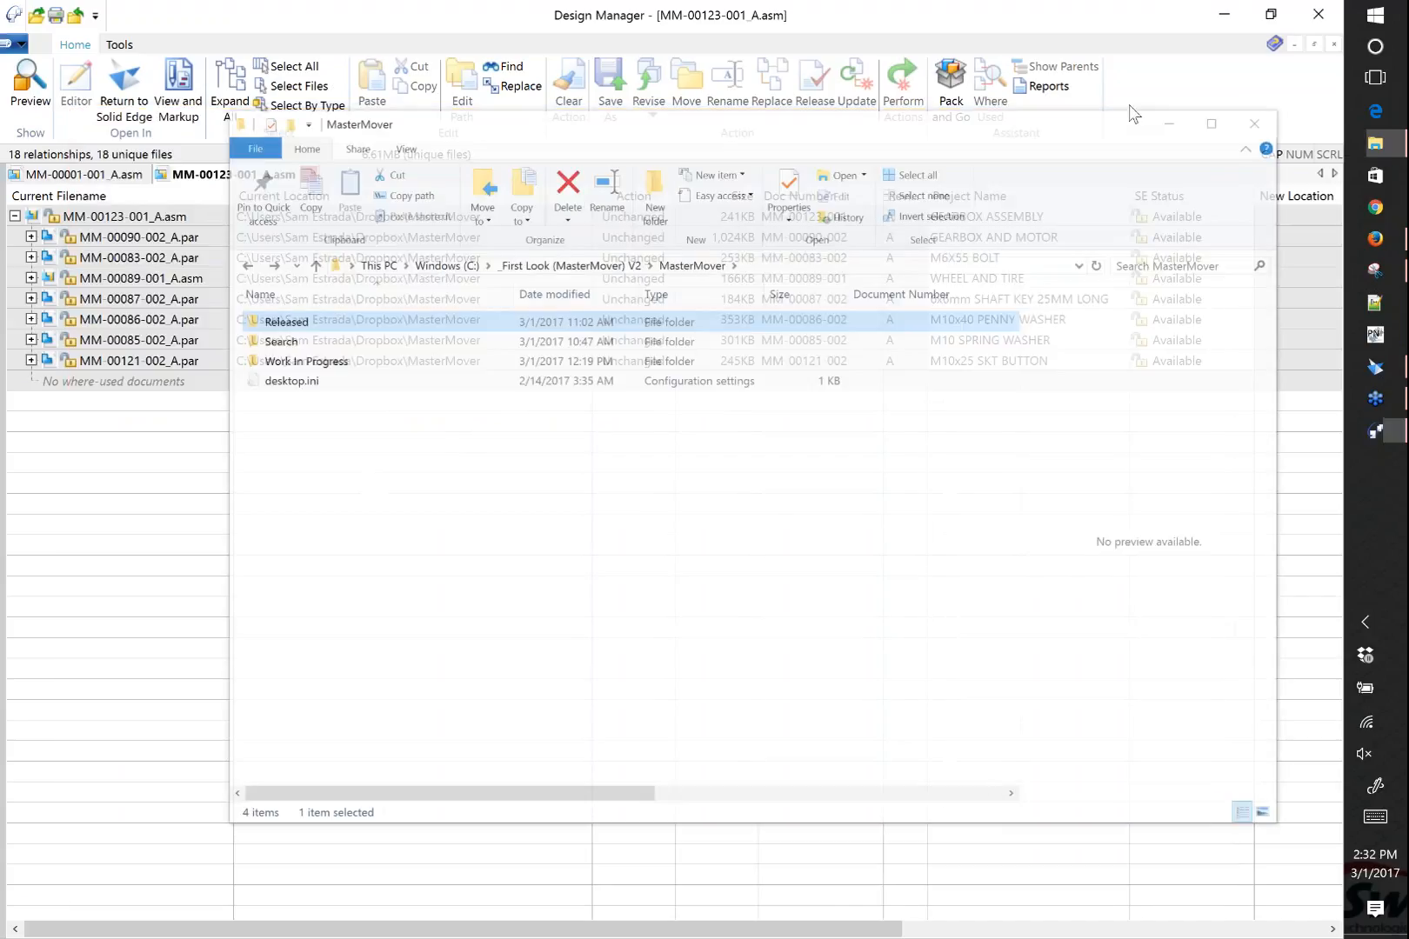
{"action": "left_click", "coordinate": [1230, 19]}
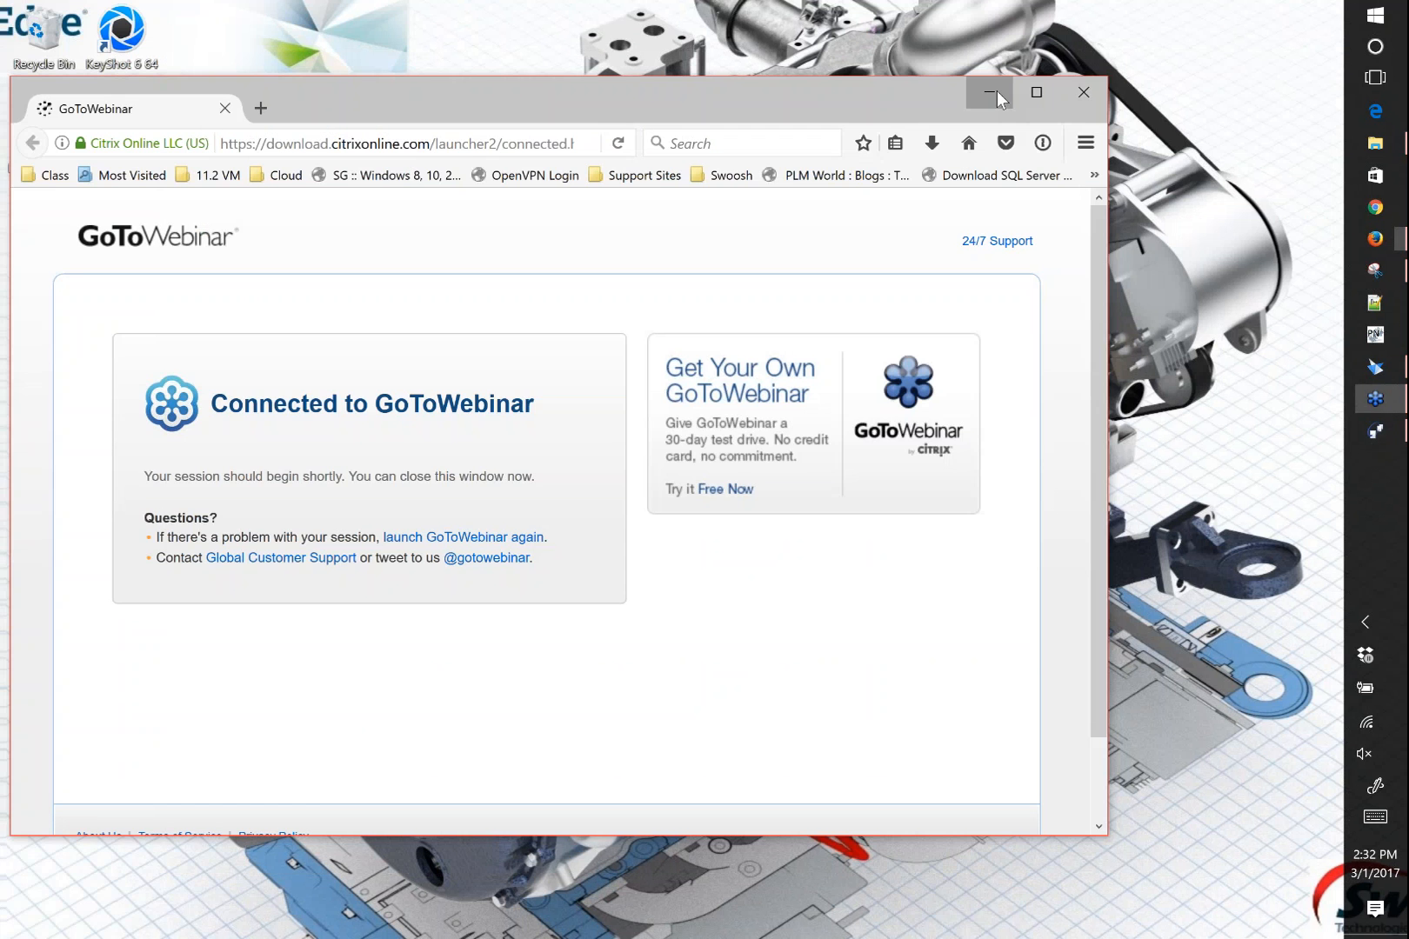
Minimize the browser, switch to the MM-00001-001_A.asm assembly in Solid Edge, and show the File Locations page of Solid Edge Options
{"action": "left_click", "coordinate": [992, 93]}
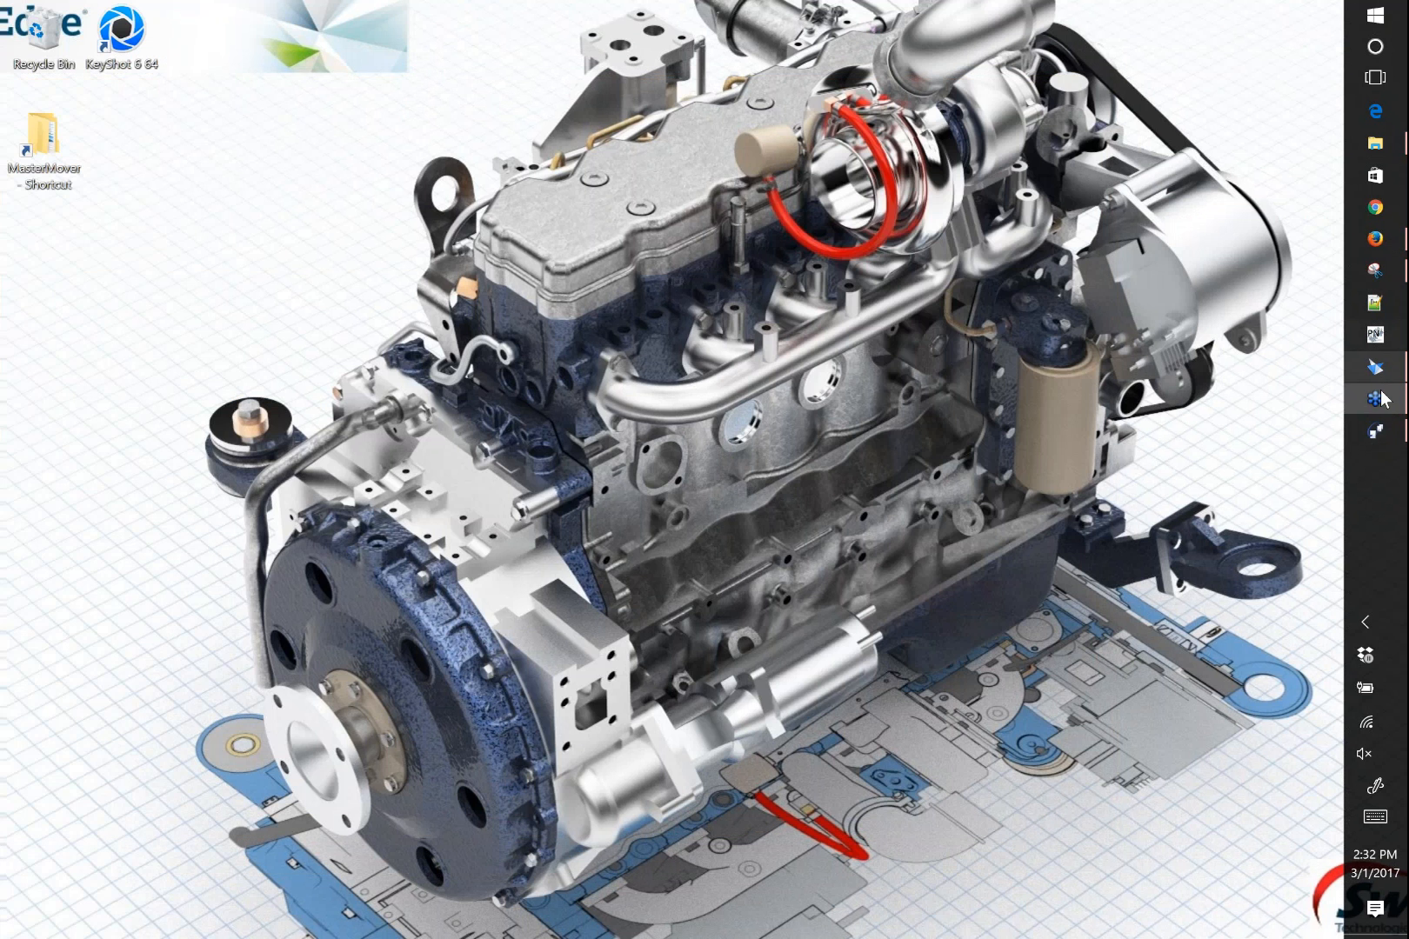
{"action": "left_click", "coordinate": [1375, 367]}
{"action": "scroll", "coordinate": [985, 745], "scroll_direction": "down", "scroll_amount": 2}
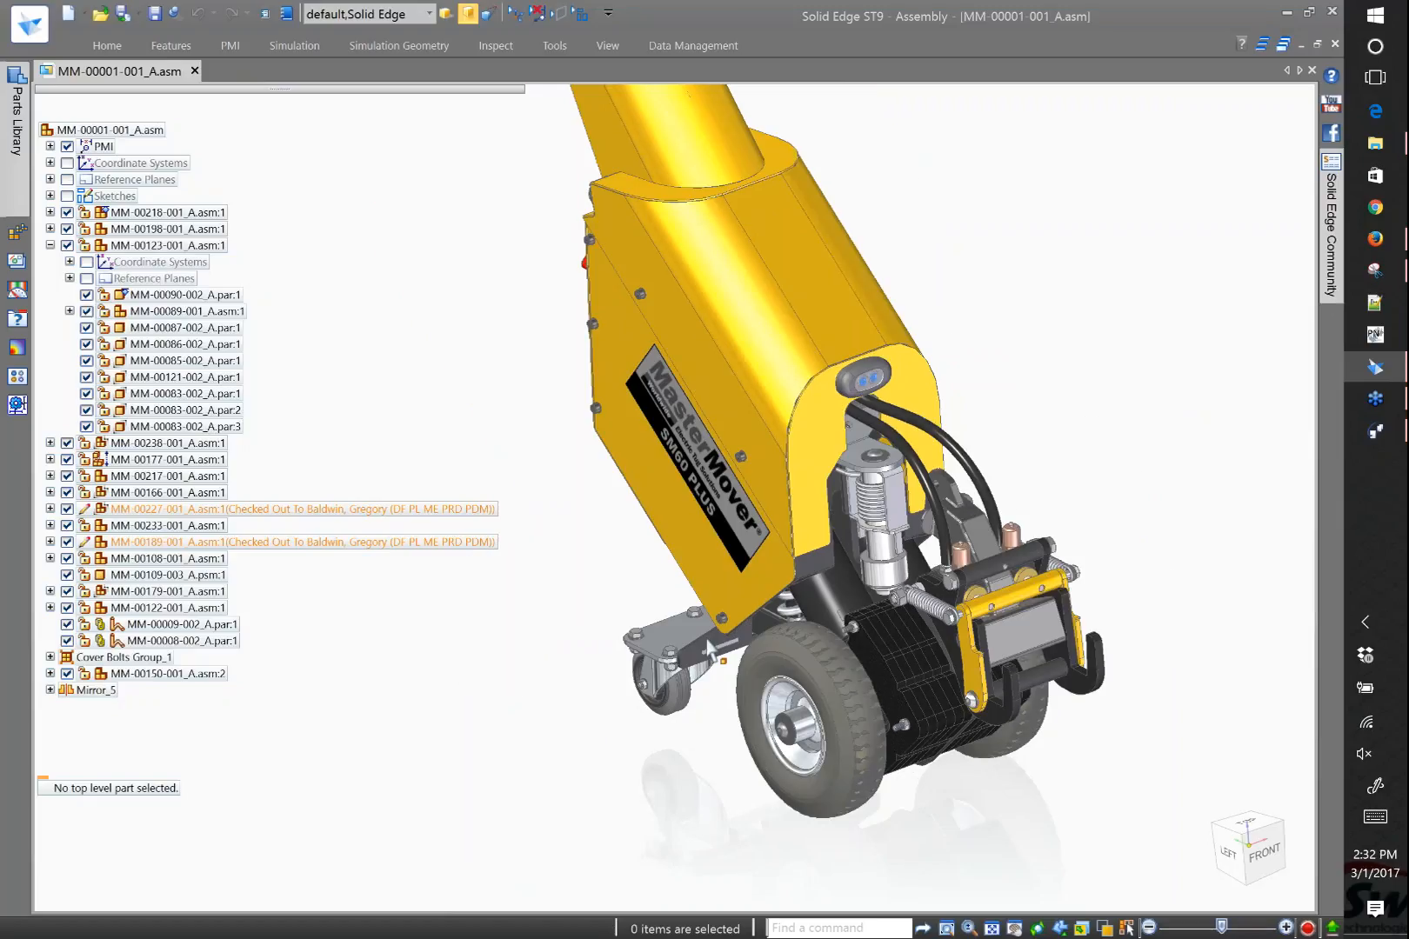
{"action": "middle_click_drag", "start_coordinate": [863, 125], "coordinate": [763, 393], "text": "shift"}
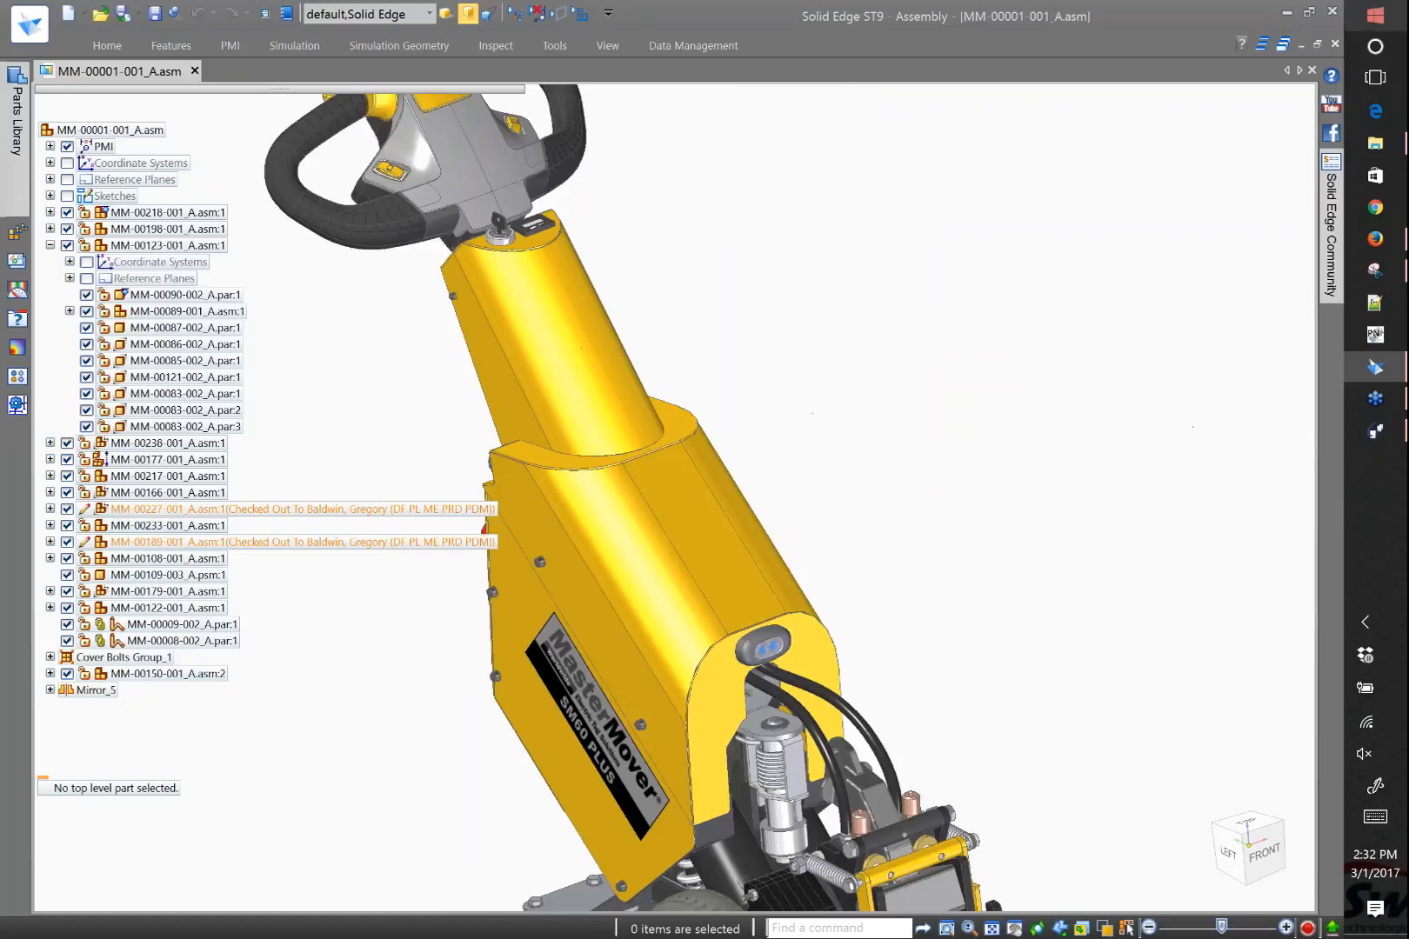
{"action": "left_click", "coordinate": [1384, 407]}
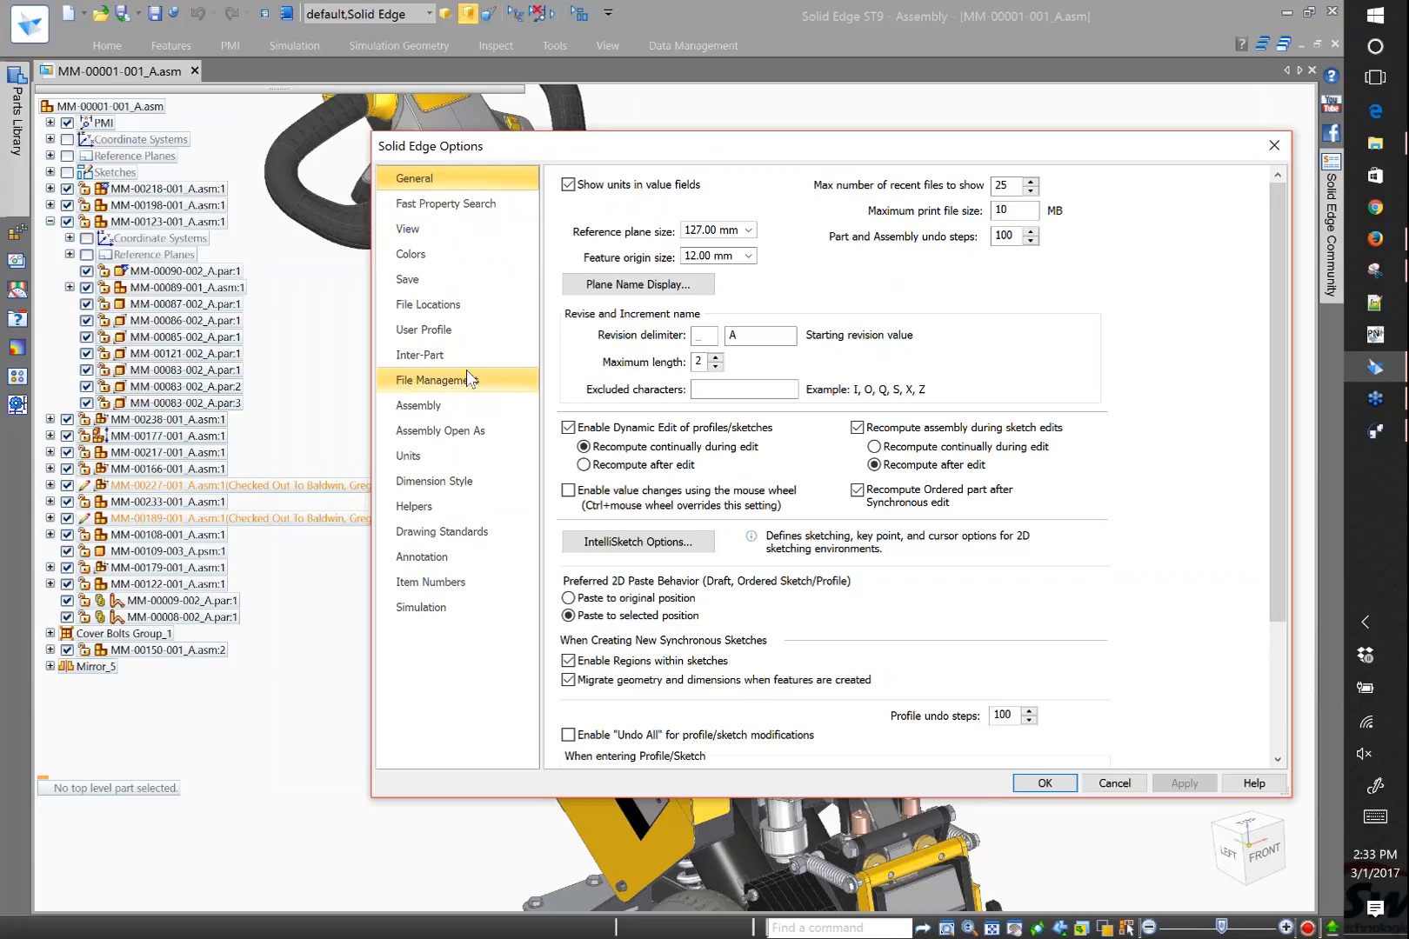
{"action": "left_click", "coordinate": [473, 304]}
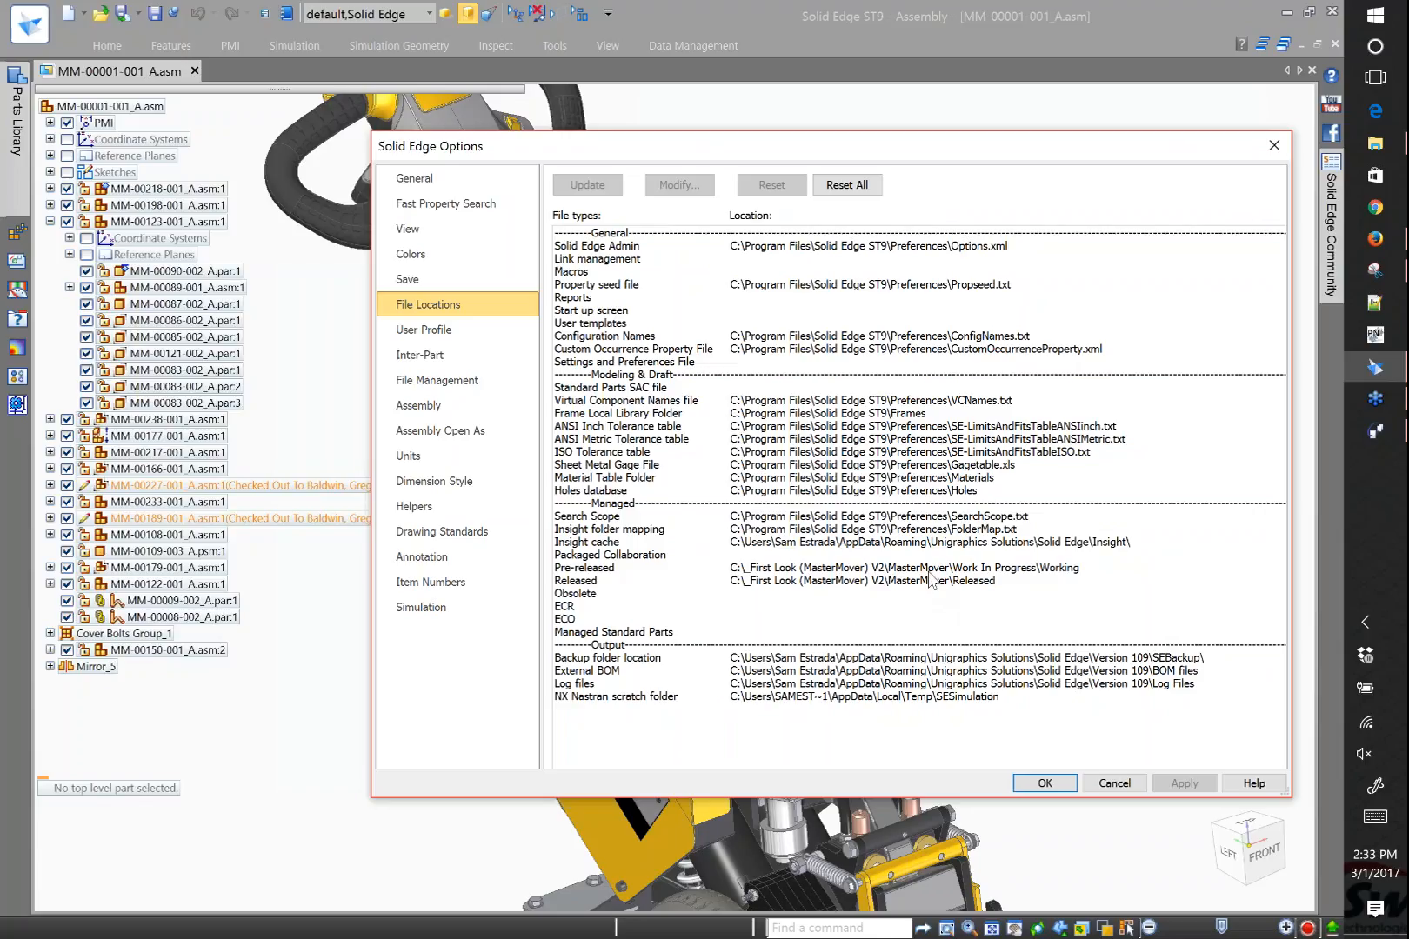
Open MM-00256-001_A.par from the MasterMover Released folder in Design Manager and check its SE Status
{"action": "left_click", "coordinate": [1374, 145]}
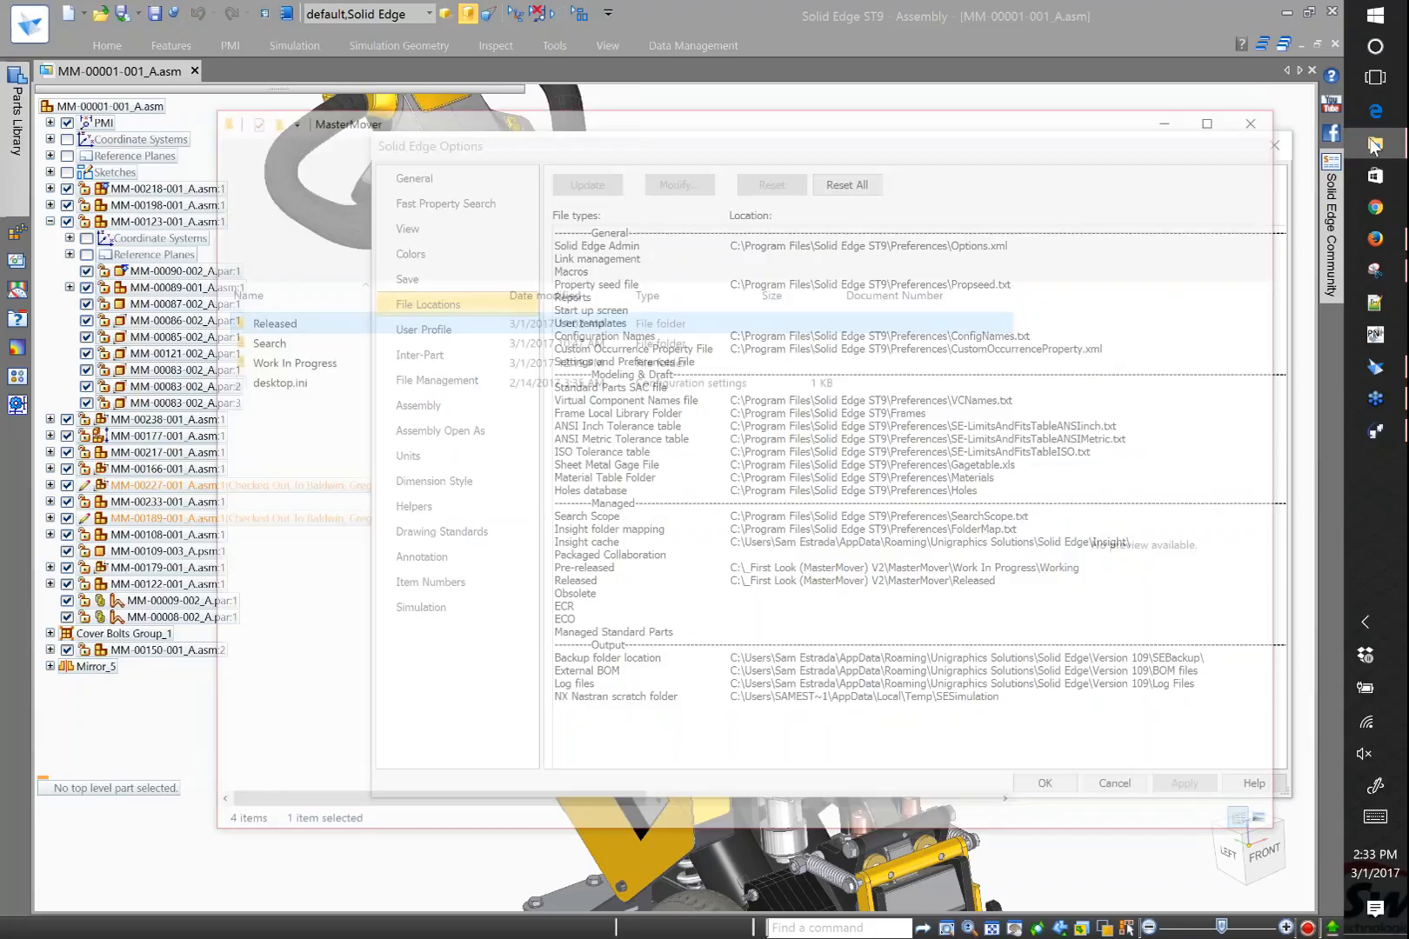
{"action": "key", "text": "Return"}
{"action": "left_click", "coordinate": [181, 404]}
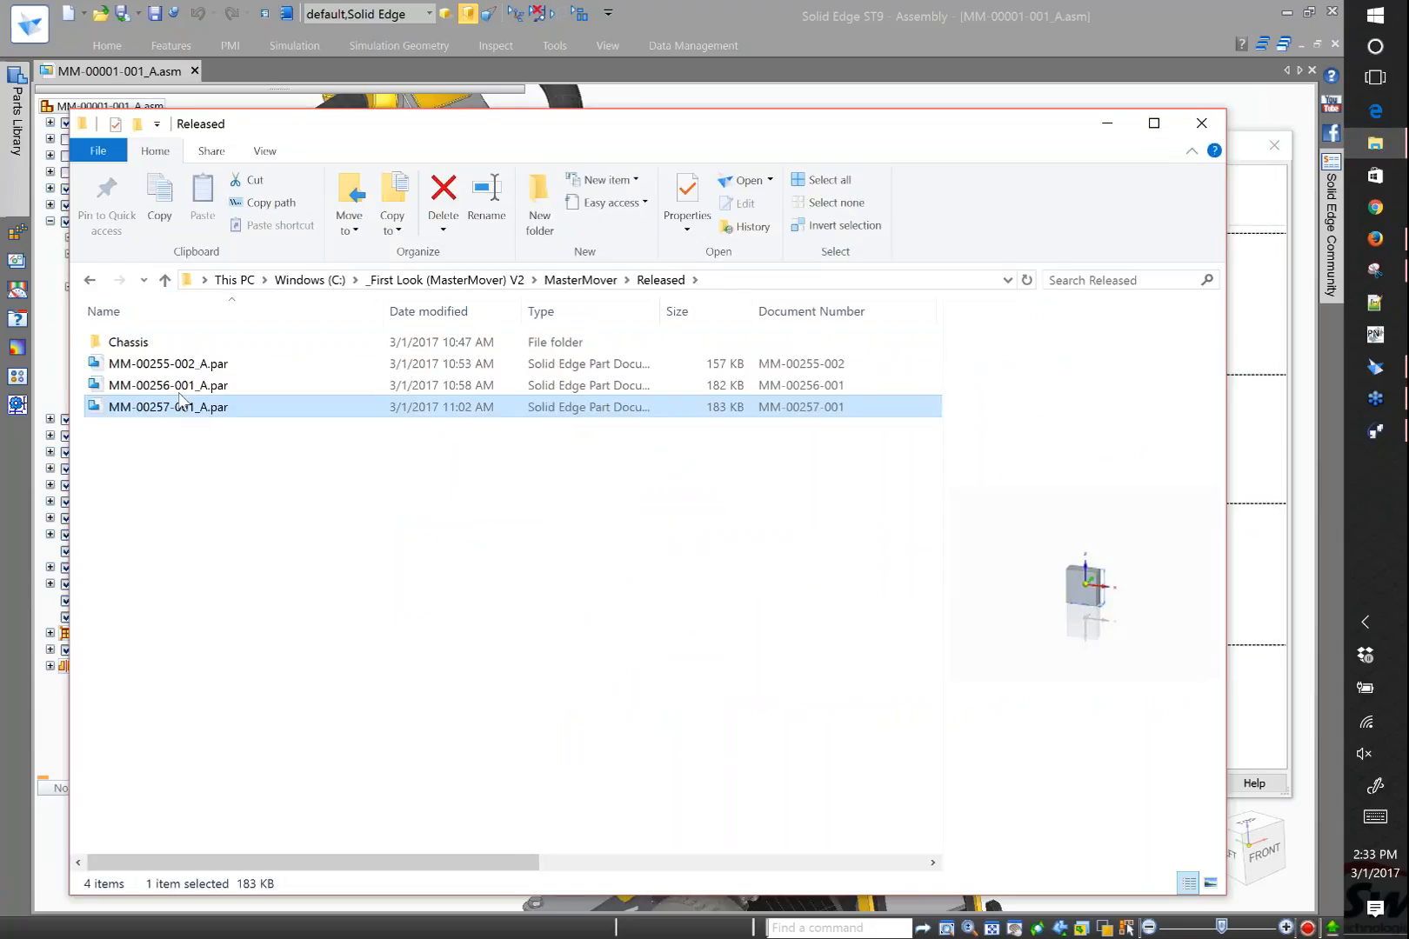
{"action": "left_click", "coordinate": [180, 389]}
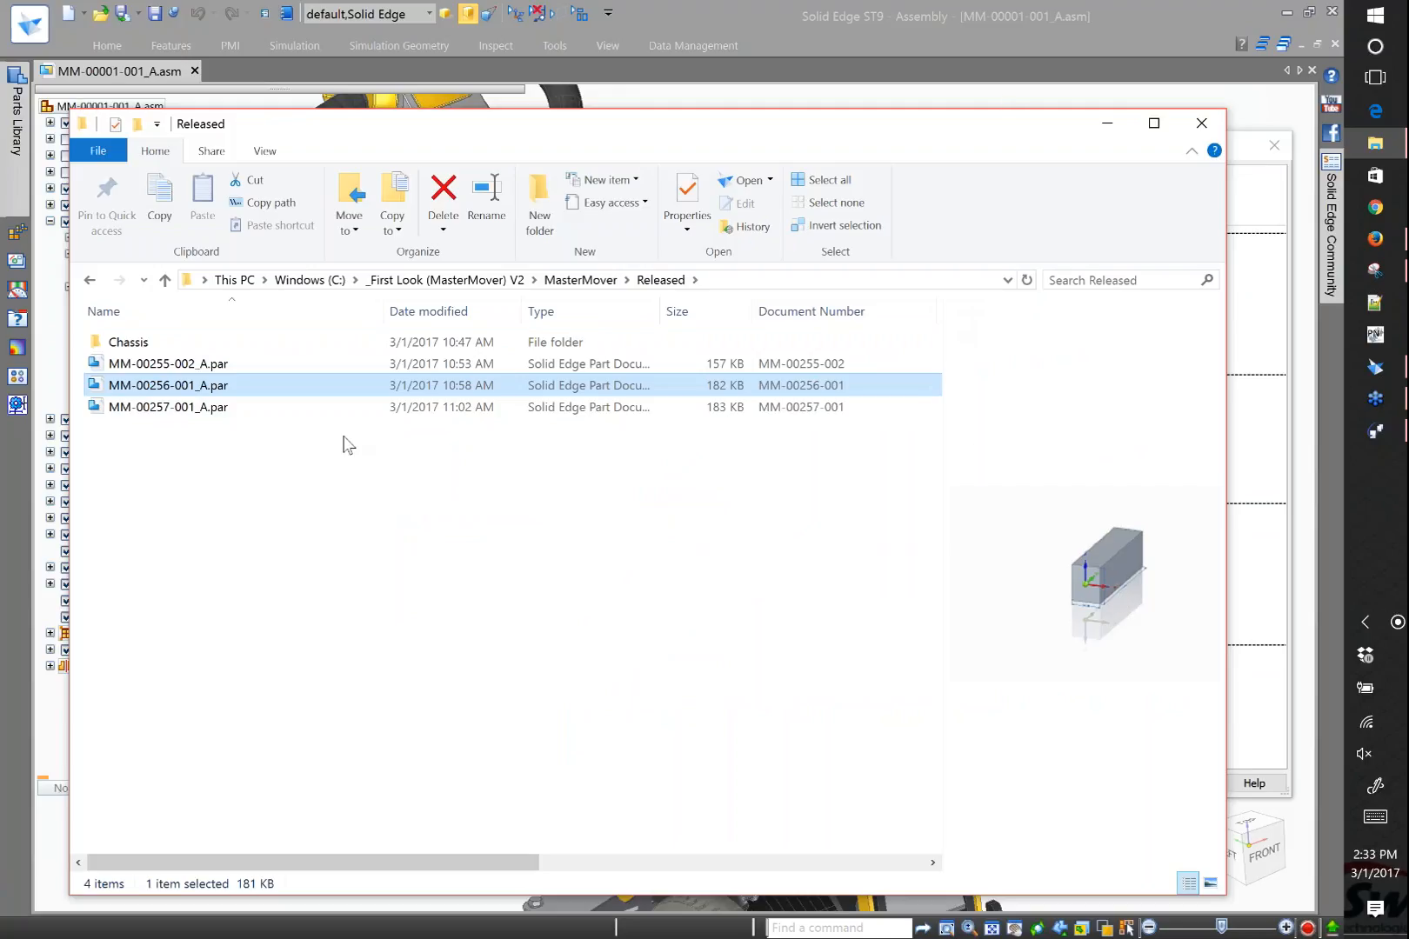
{"action": "right_click", "coordinate": [185, 383]}
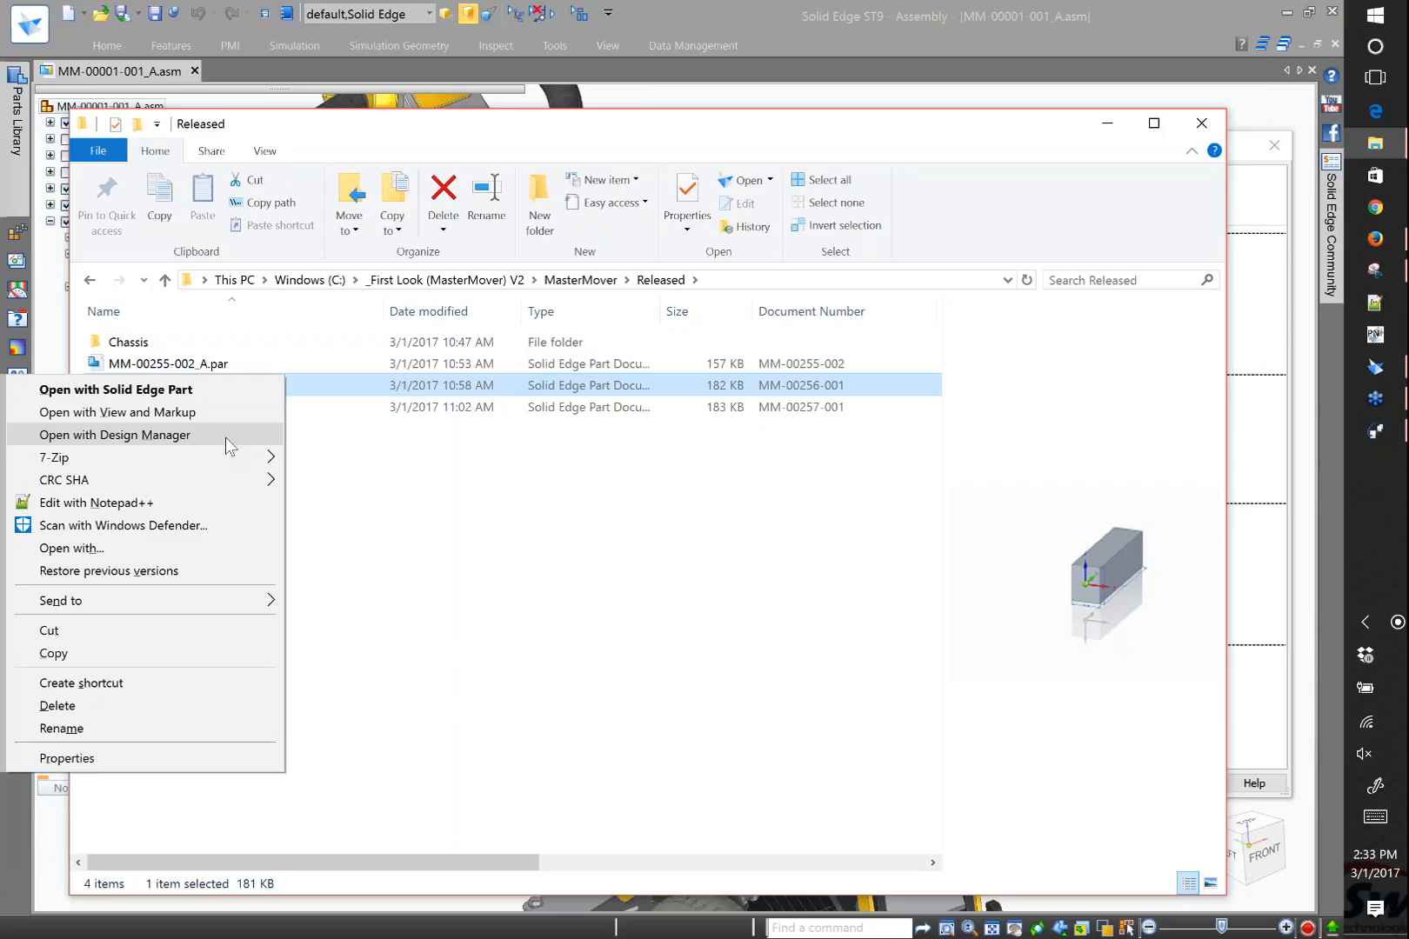
{"action": "left_click", "coordinate": [224, 439]}
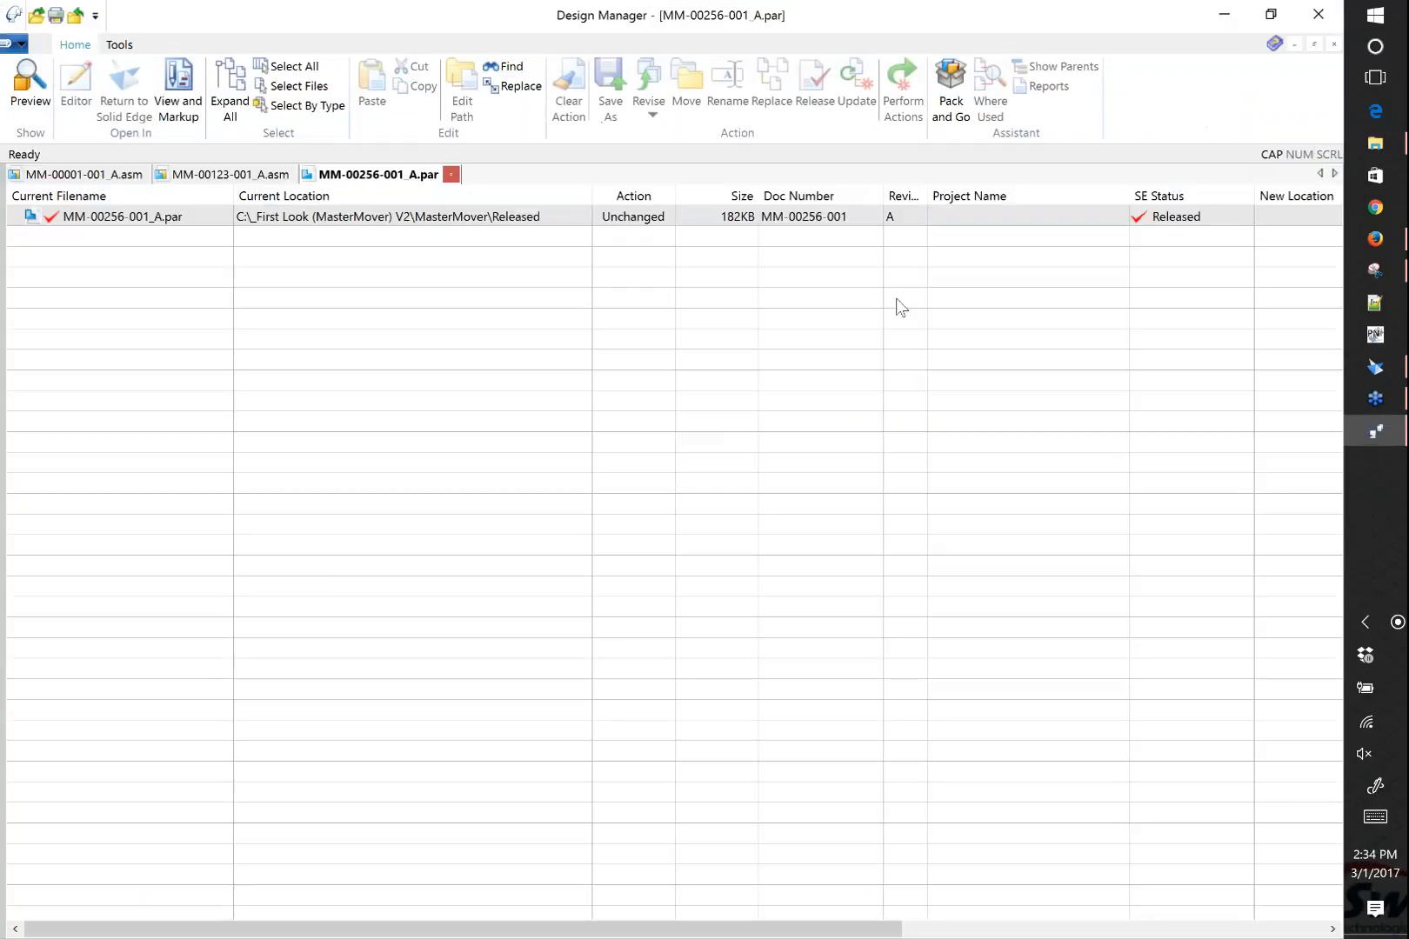
{"action": "left_click", "coordinate": [1193, 216]}
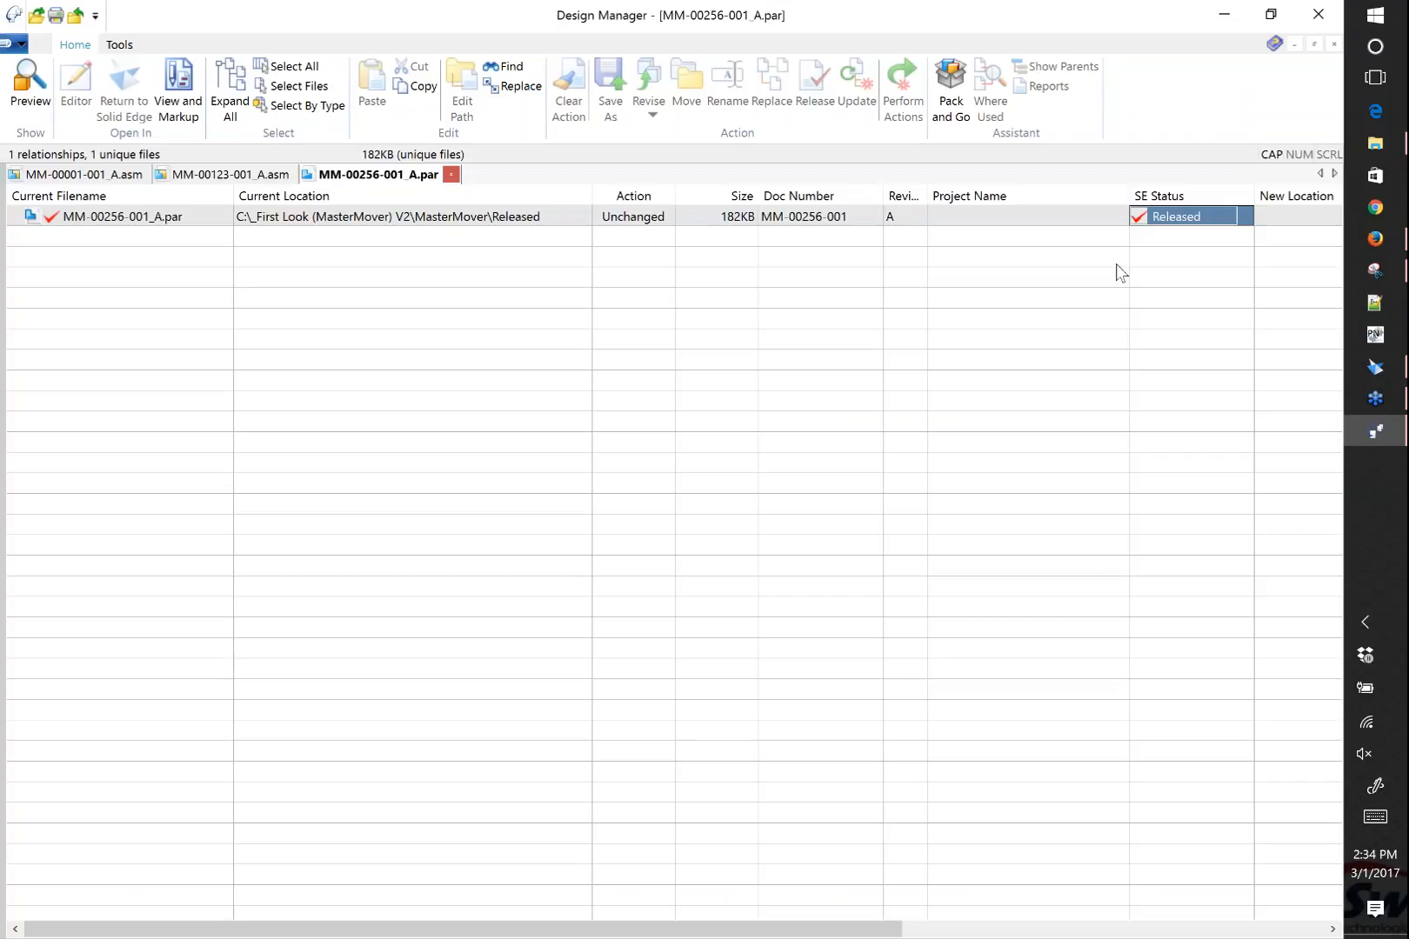
In the MM-00123-001_A.asm gearbox assembly, set the SE Status of MM-00085-002_A.par to Released and perform the pending actions
{"action": "left_click", "coordinate": [235, 177]}
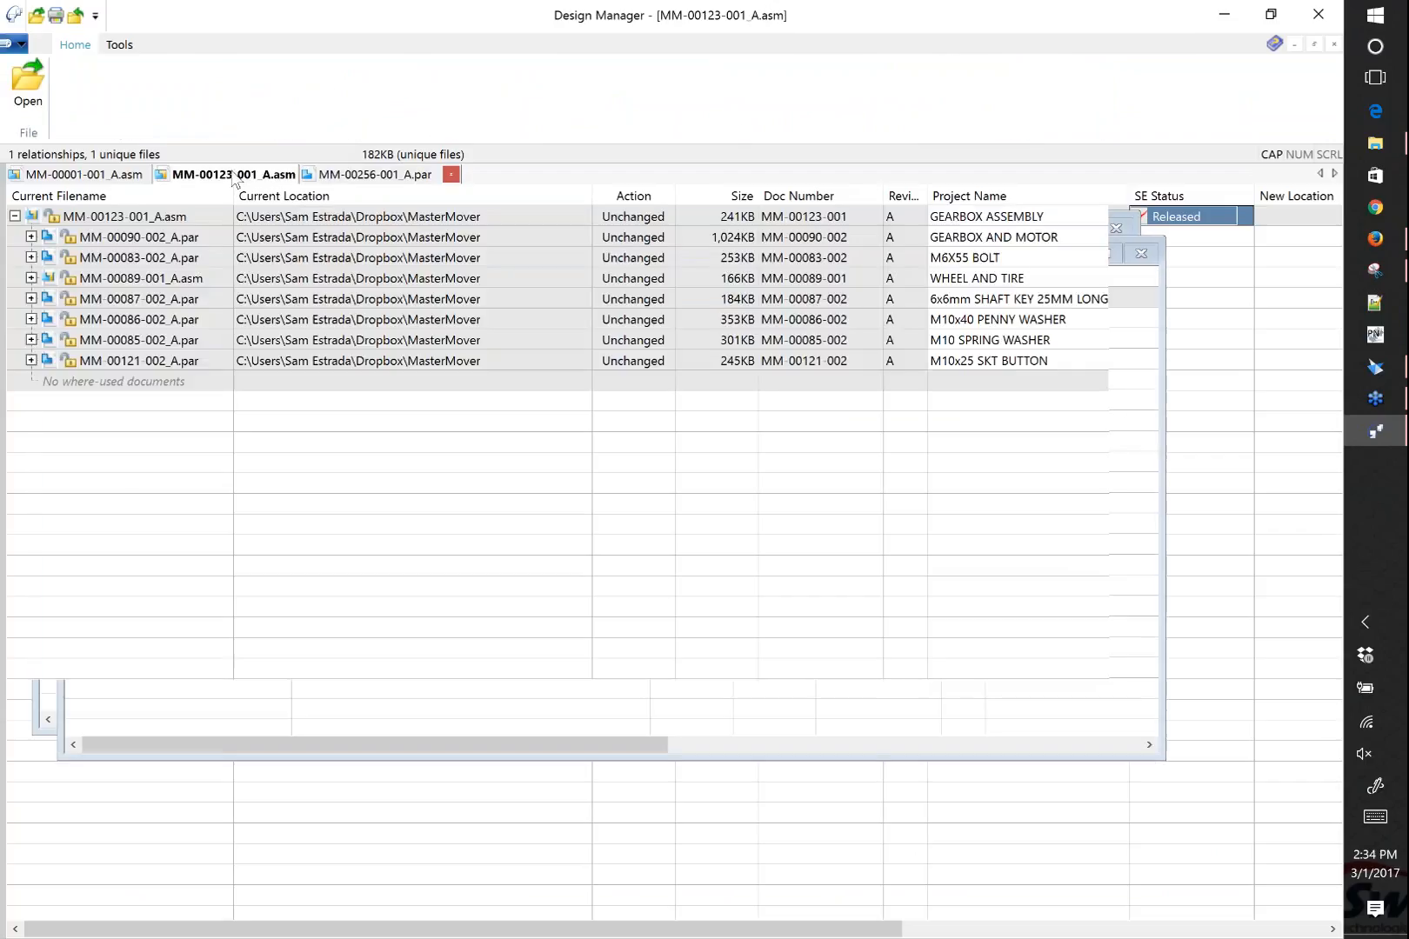
{"action": "left_click", "coordinate": [432, 336]}
{"action": "left_click", "coordinate": [79, 337]}
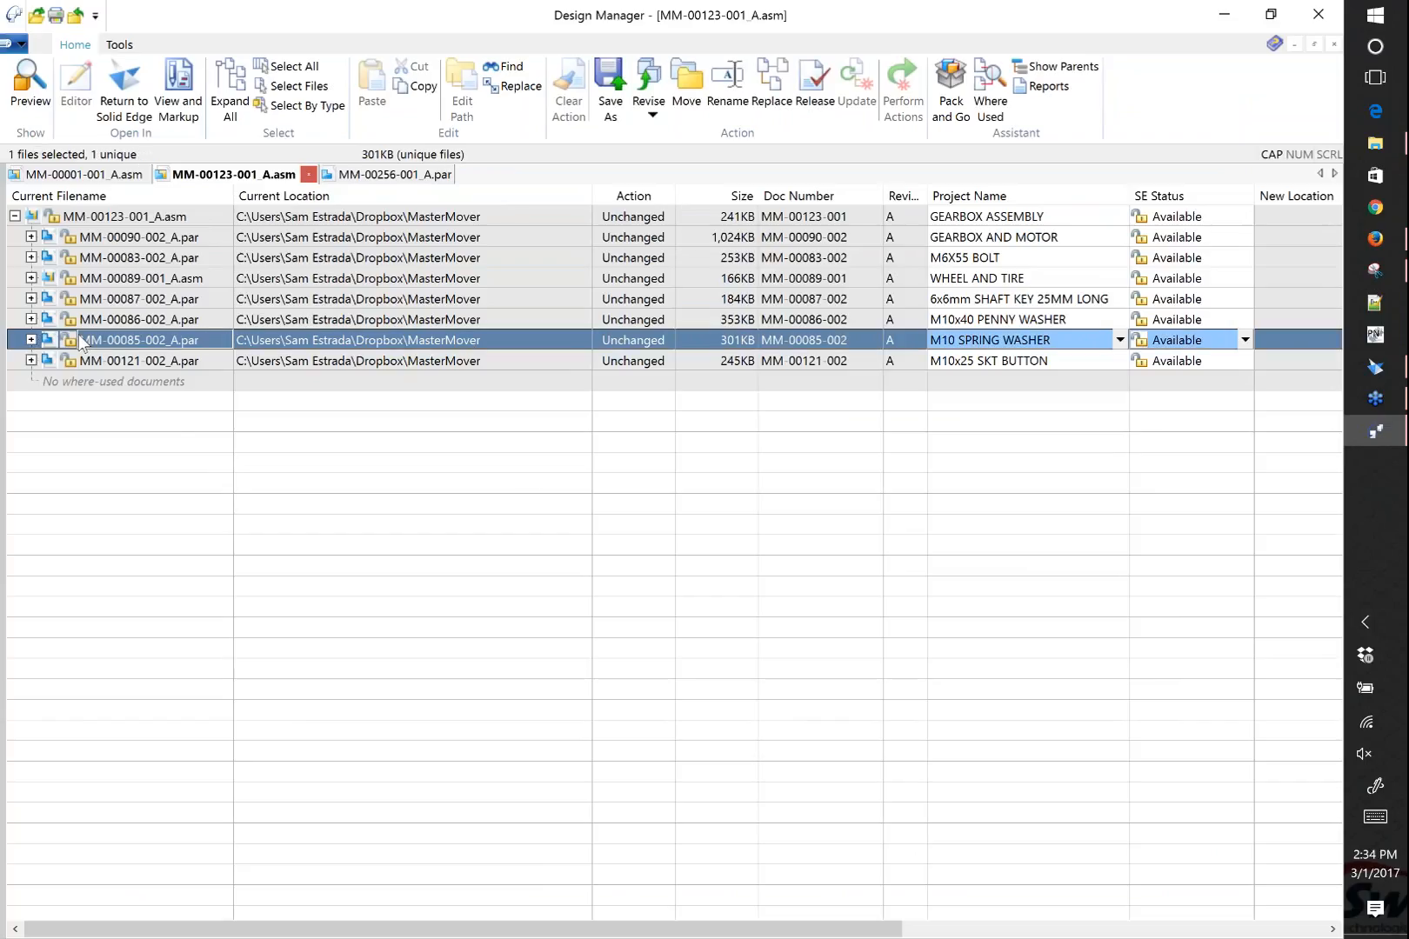
{"action": "left_click", "coordinate": [31, 340]}
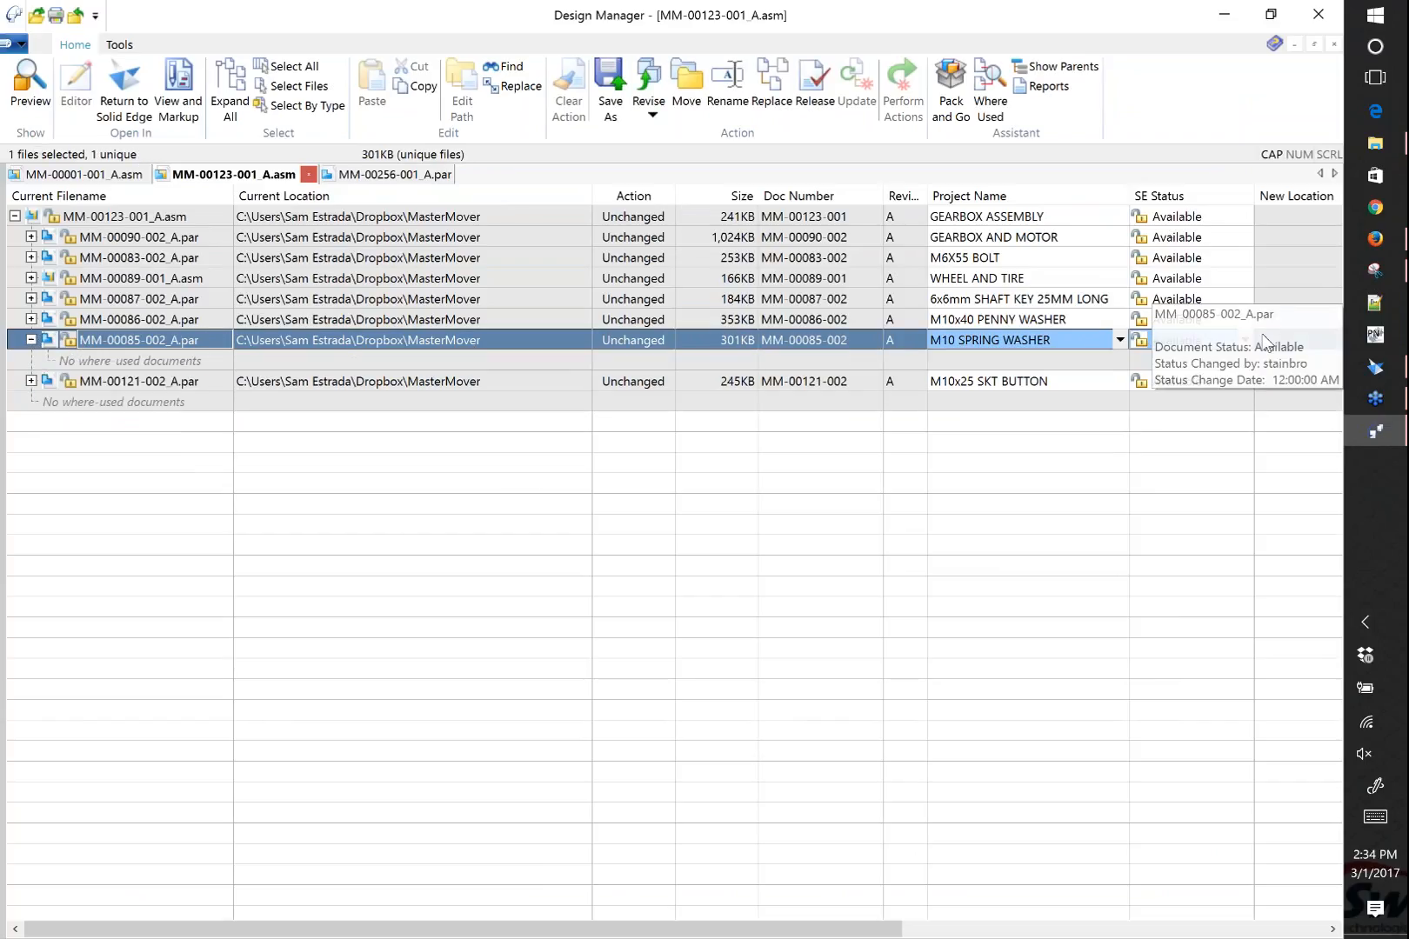
{"action": "left_click", "coordinate": [1245, 340]}
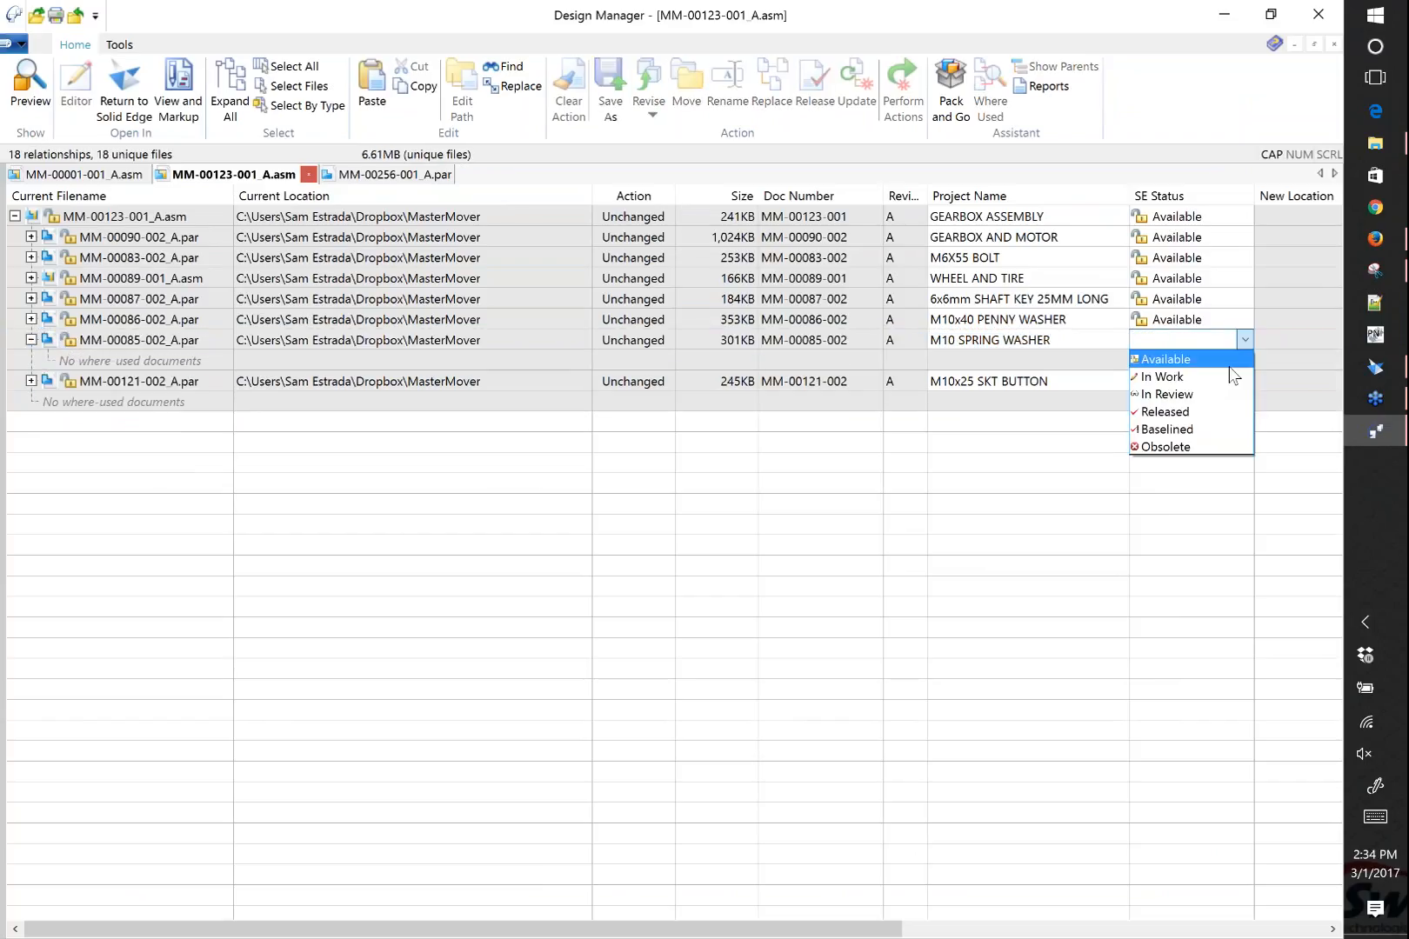
{"action": "left_click", "coordinate": [1217, 411]}
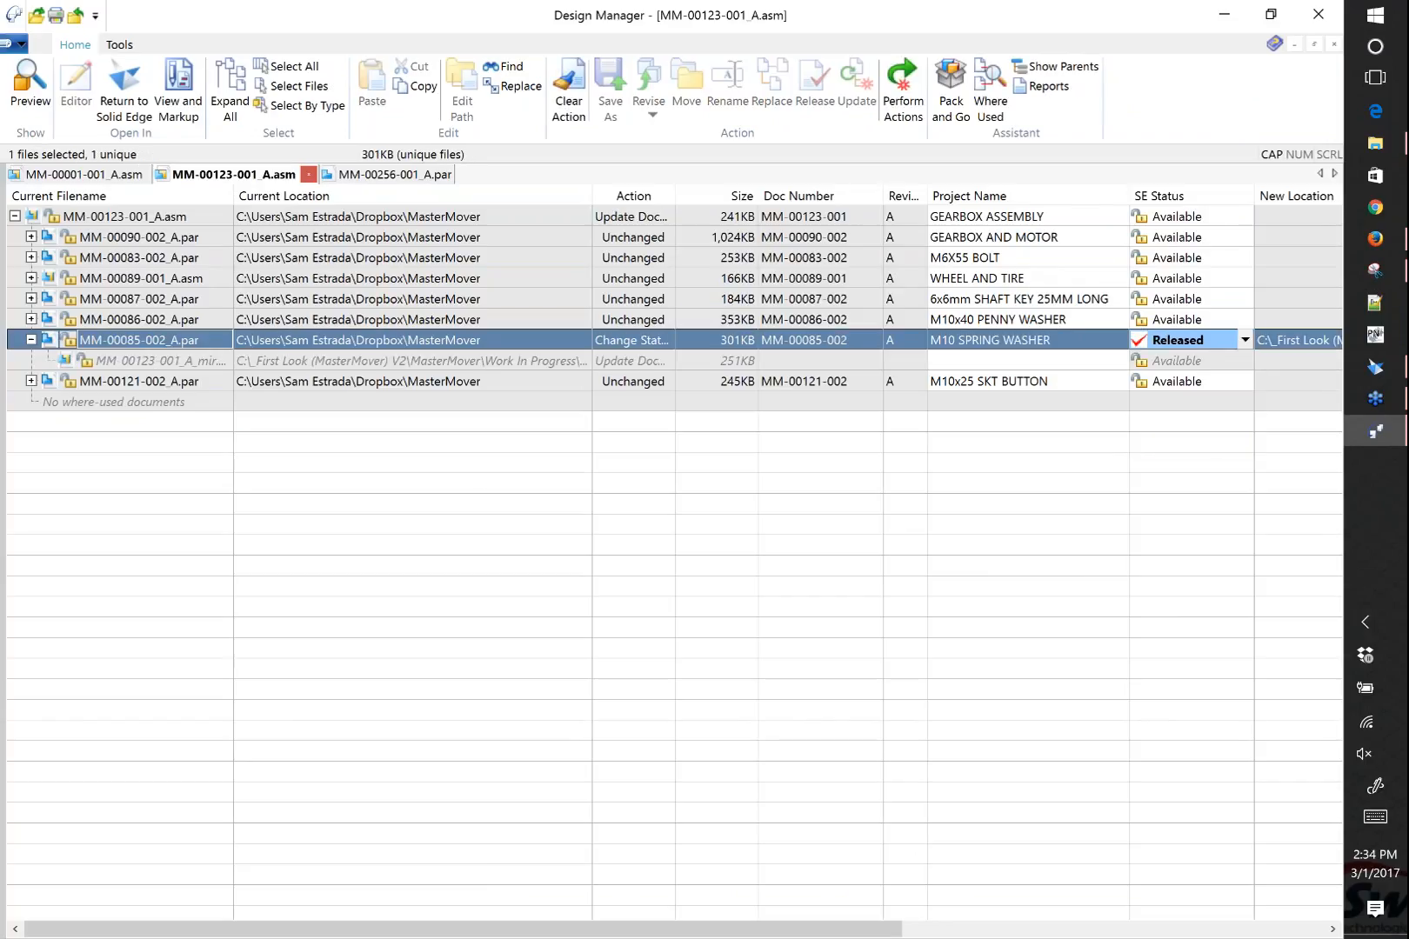
{"action": "left_click", "coordinate": [902, 90]}
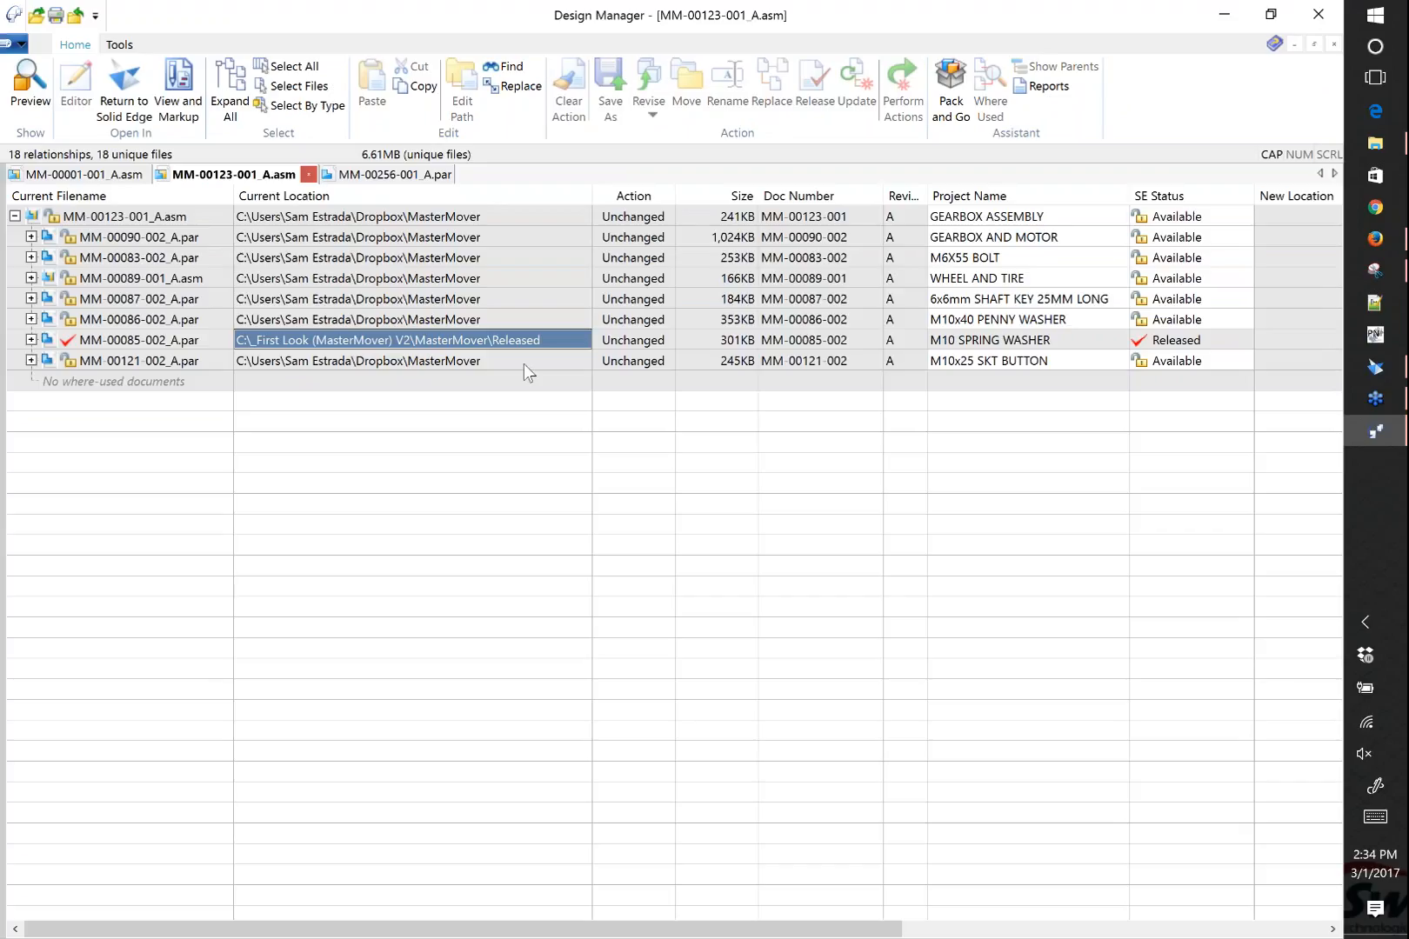
Minimize Design Manager and the Released folder, and review the registered custom properties in the Fast Property Search options of Solid Edge
{"action": "left_click", "coordinate": [1224, 16]}
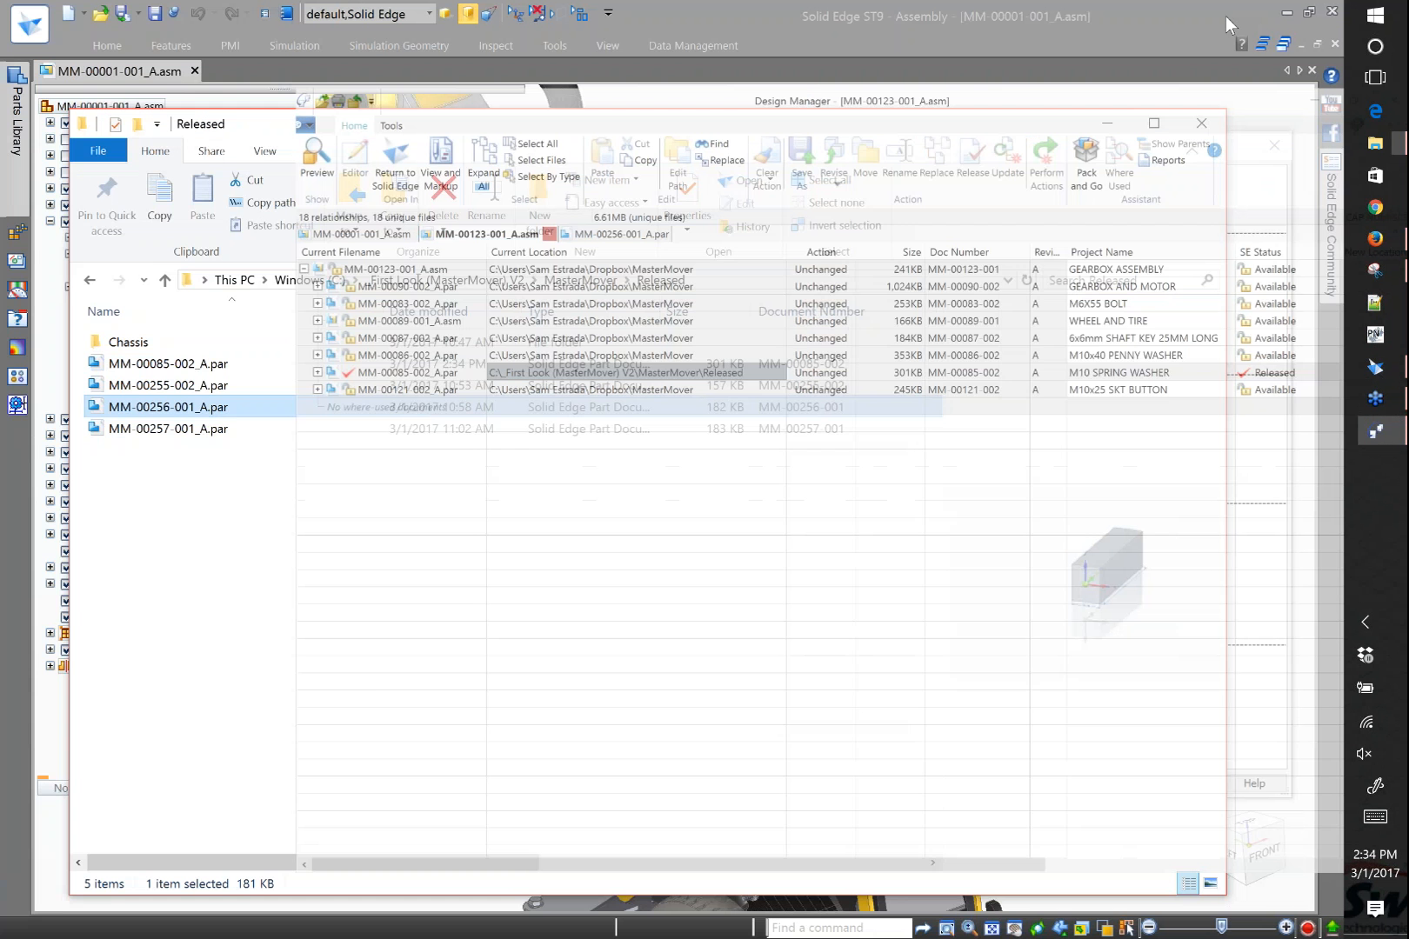
{"action": "left_click", "coordinate": [1113, 124]}
{"action": "left_click", "coordinate": [466, 207]}
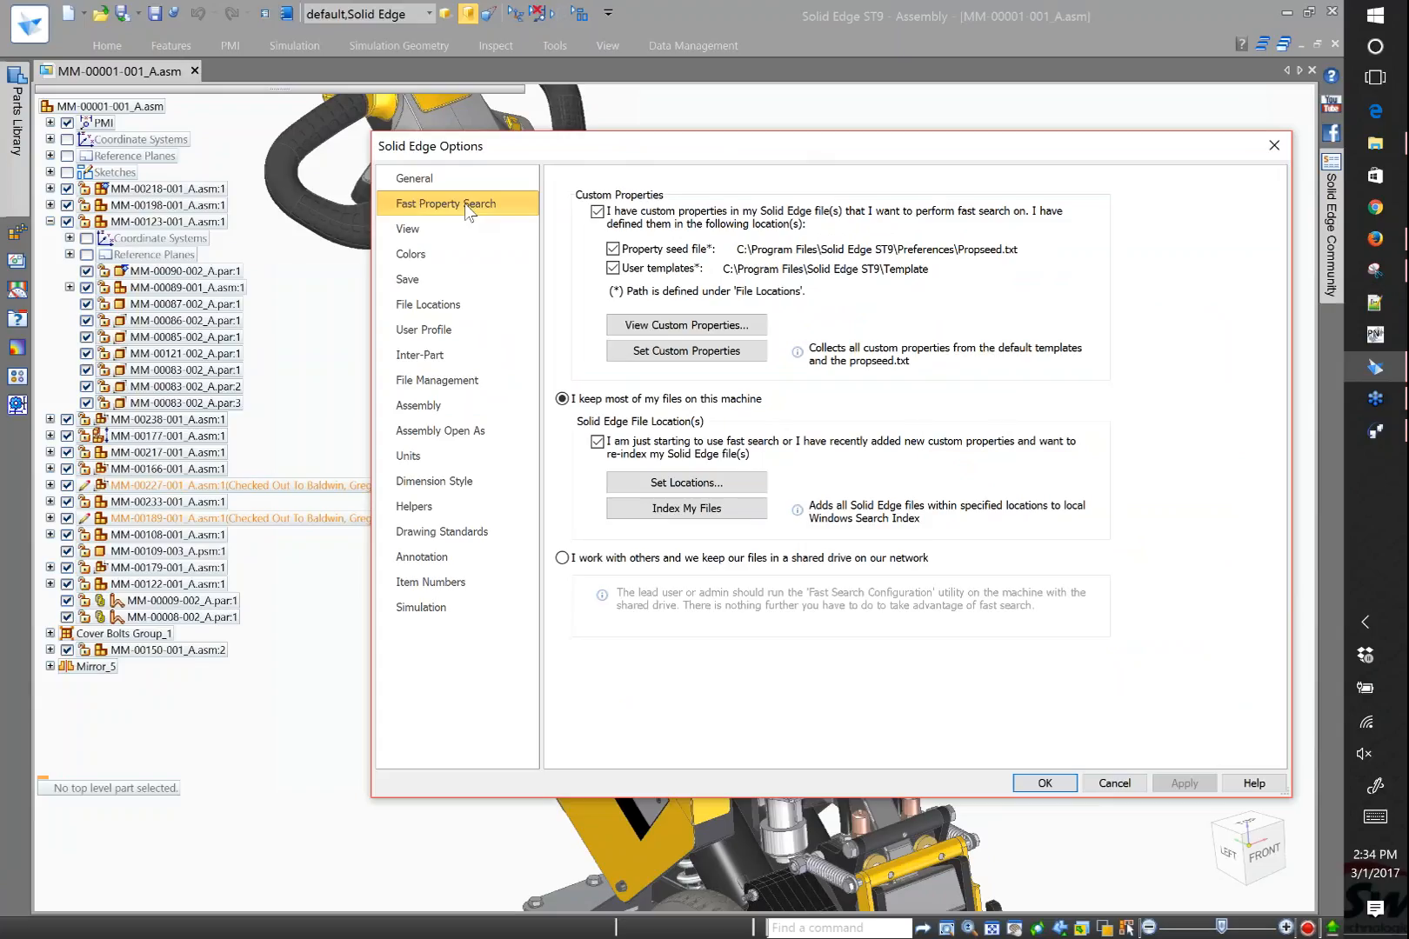
{"action": "left_click", "coordinate": [735, 328]}
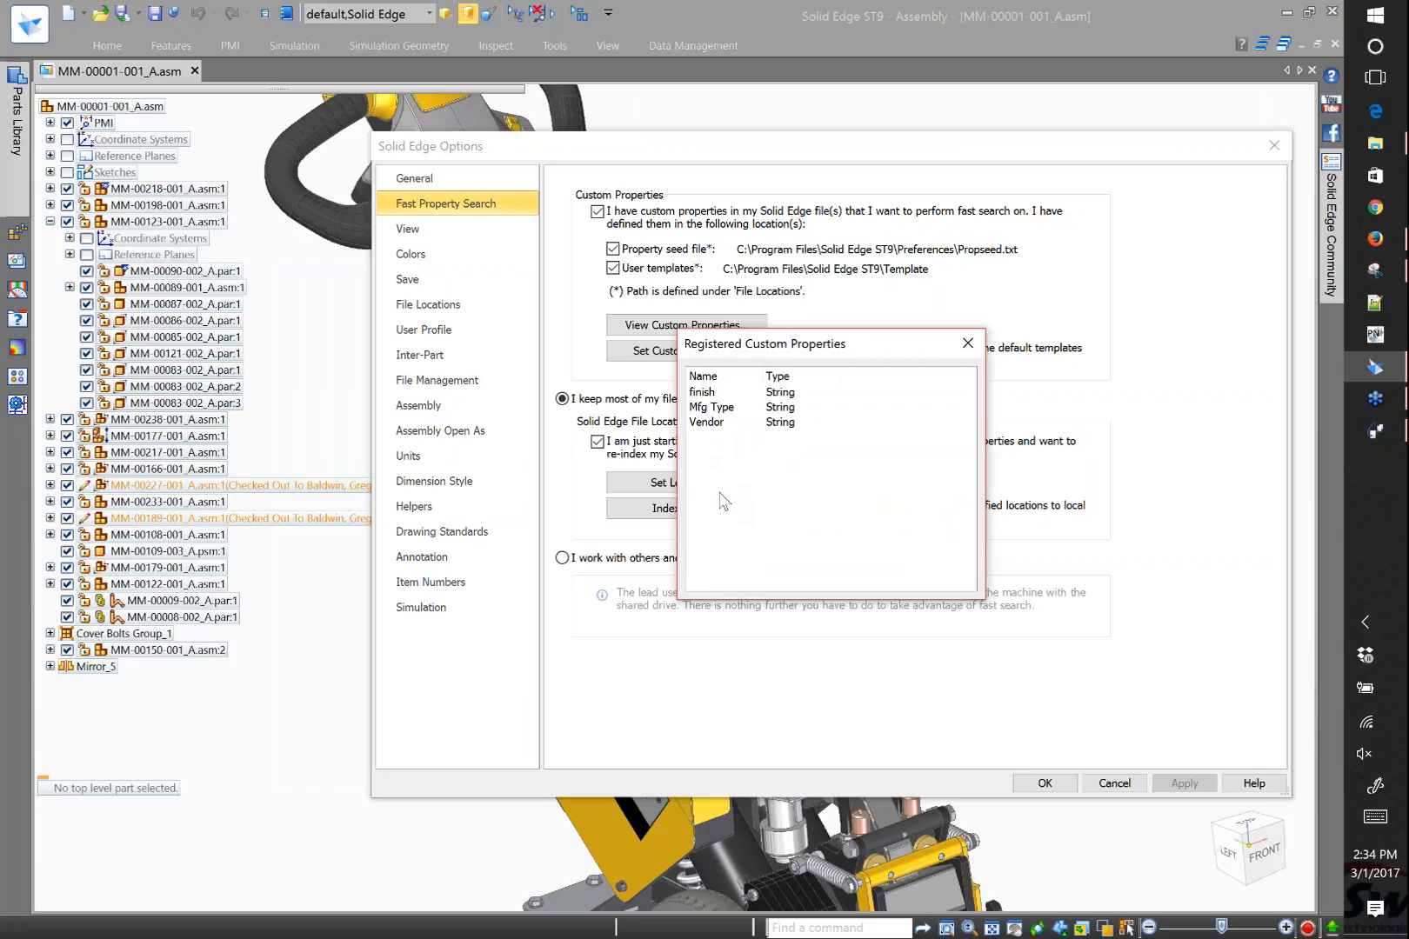
{"action": "left_click", "coordinate": [980, 346]}
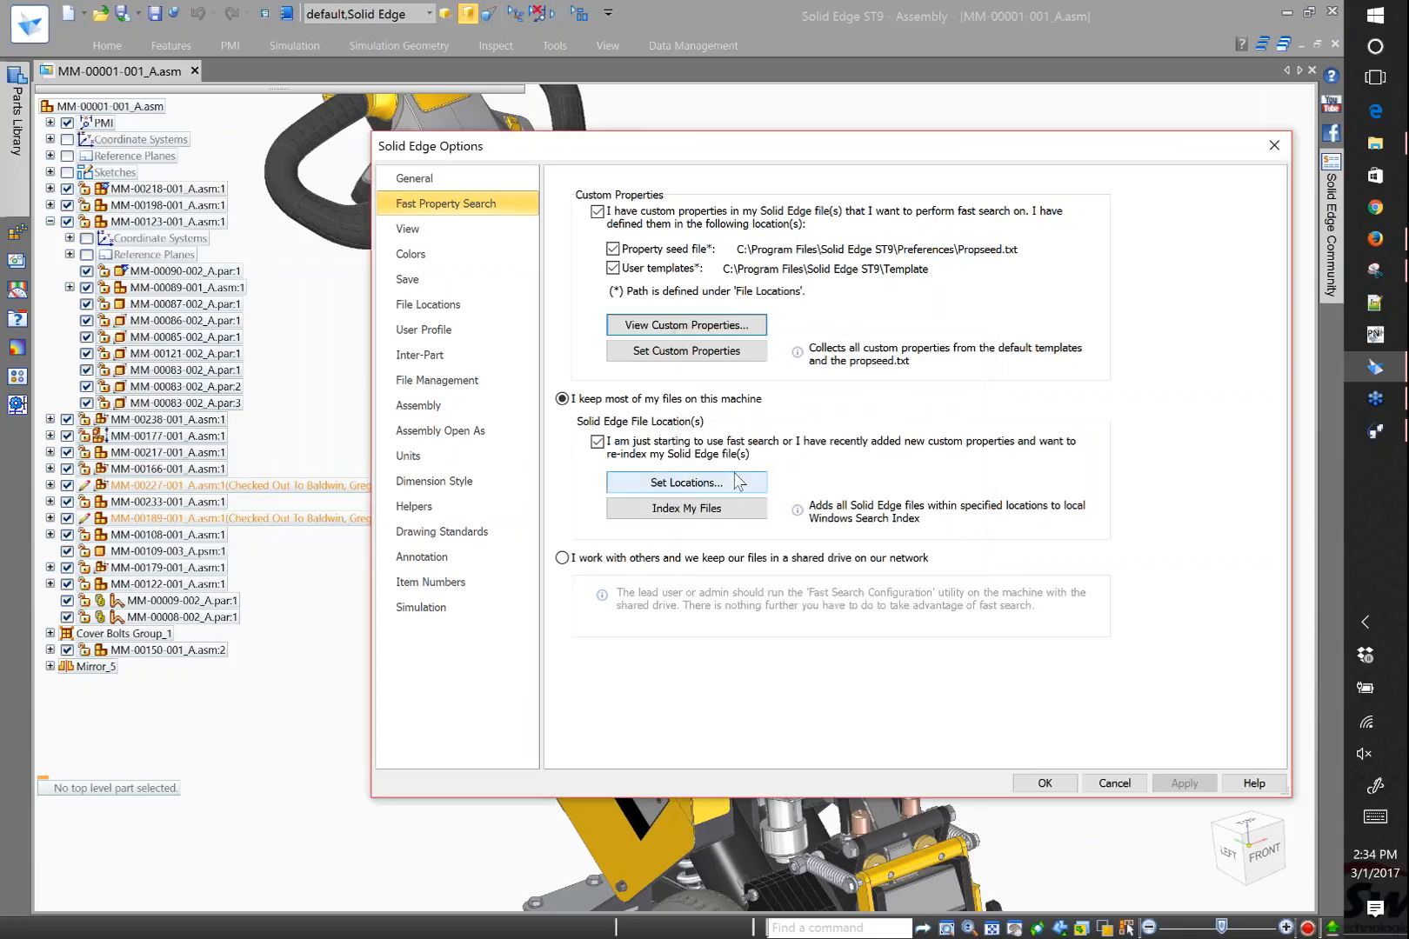
Review the Windows indexing locations used for fast property search, and close Solid Edge Options without applying changes
{"action": "left_click", "coordinate": [736, 484]}
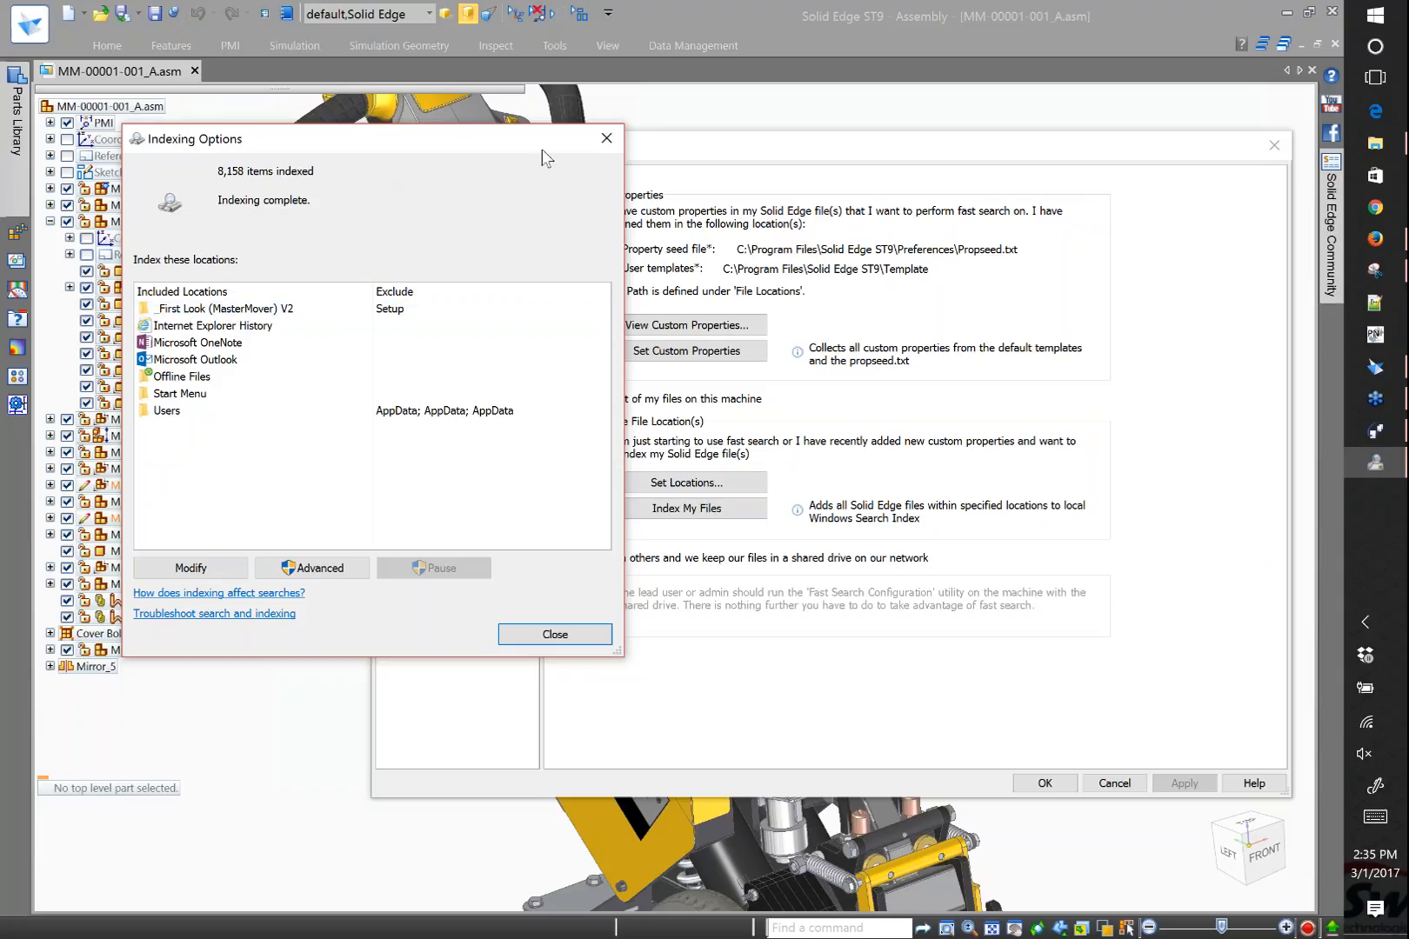
{"action": "left_click", "coordinate": [606, 139]}
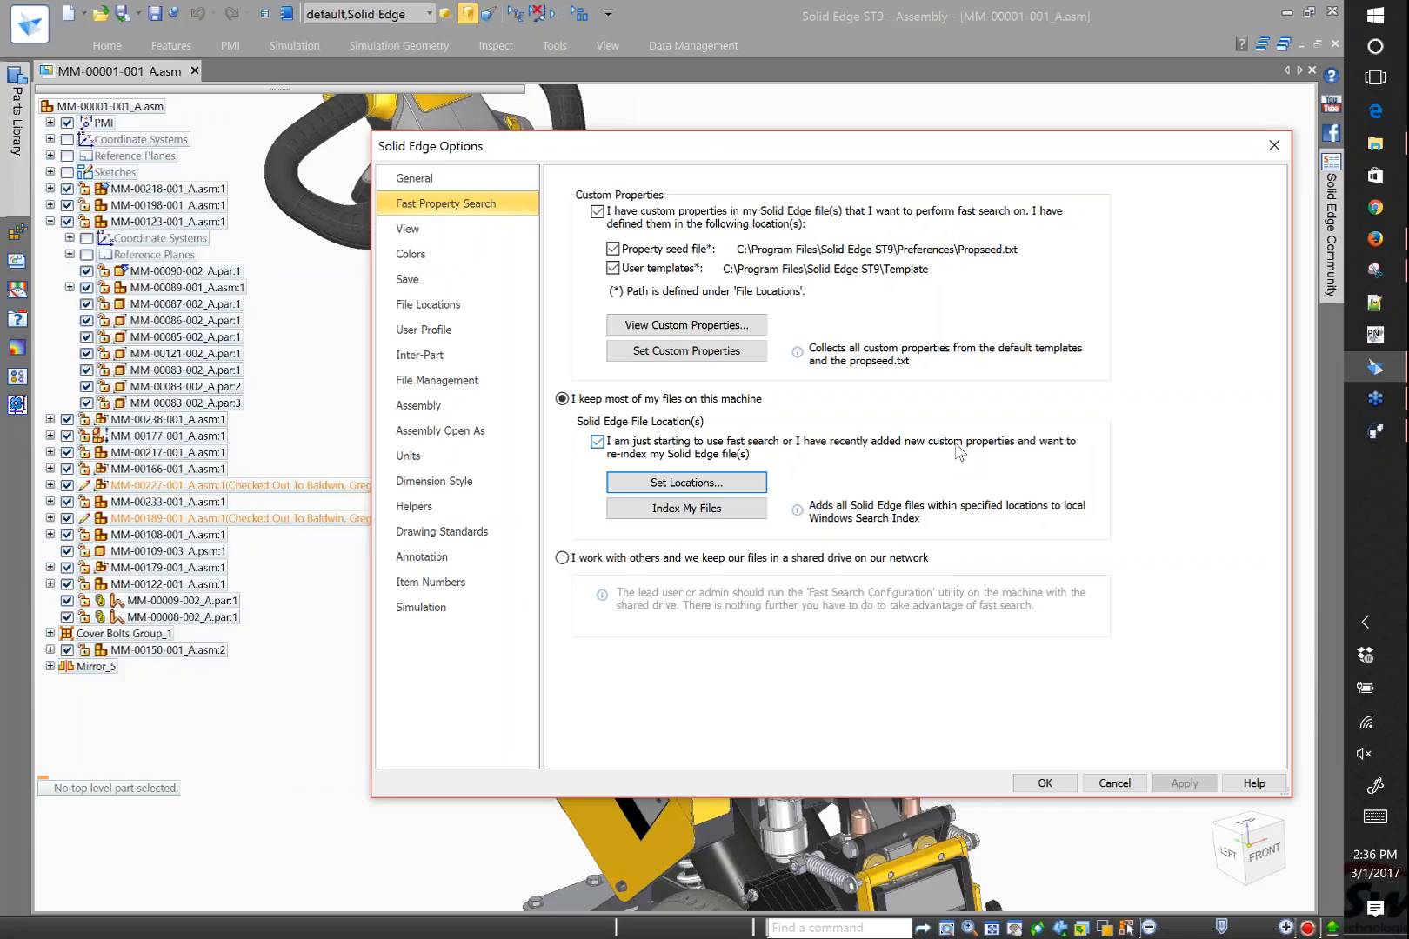
{"action": "left_click", "coordinate": [1114, 783]}
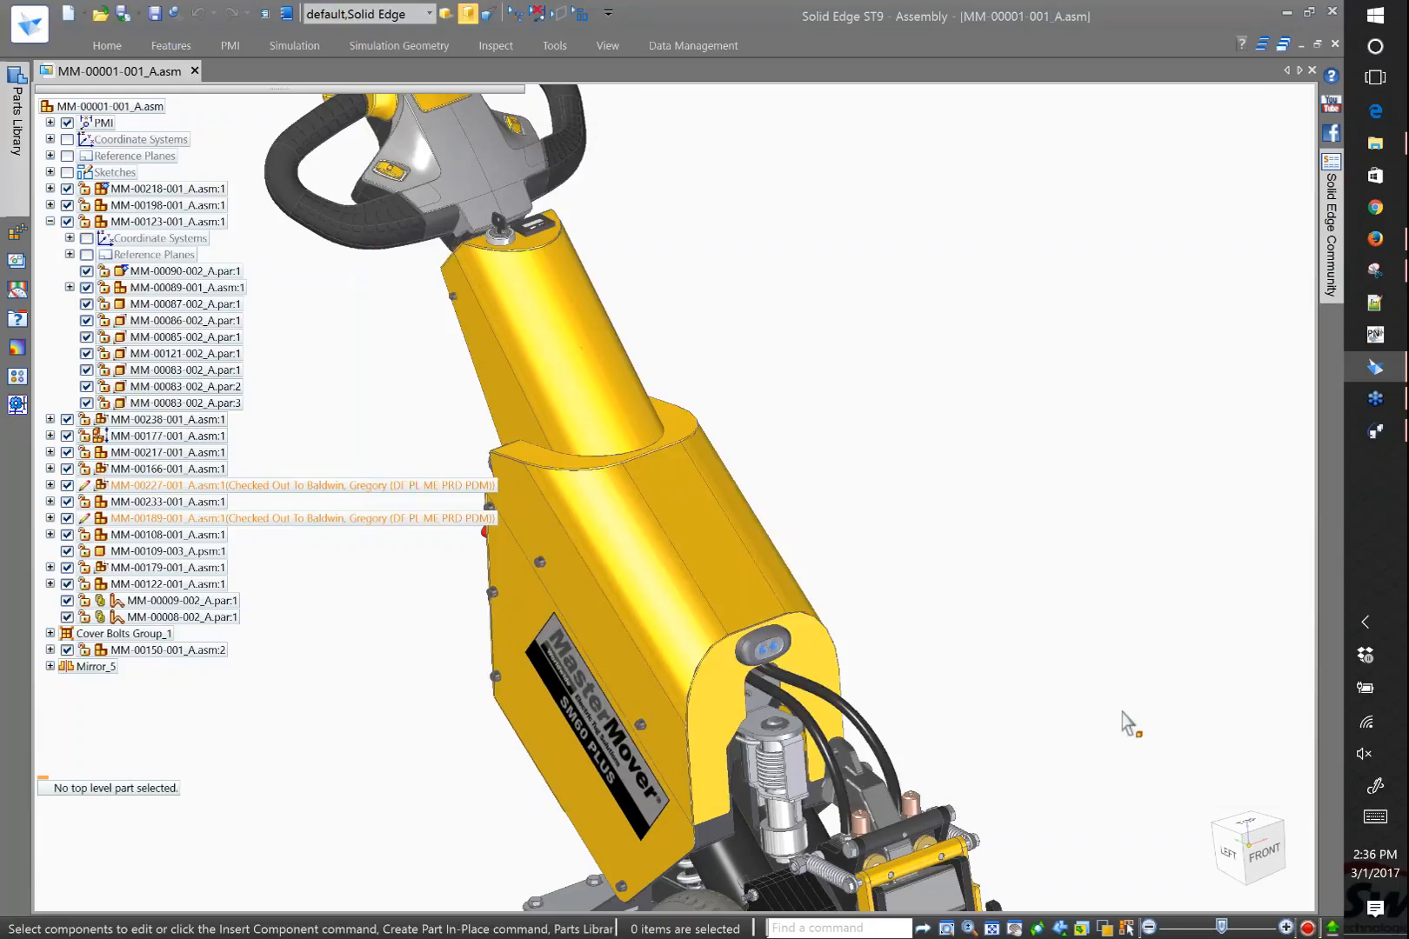